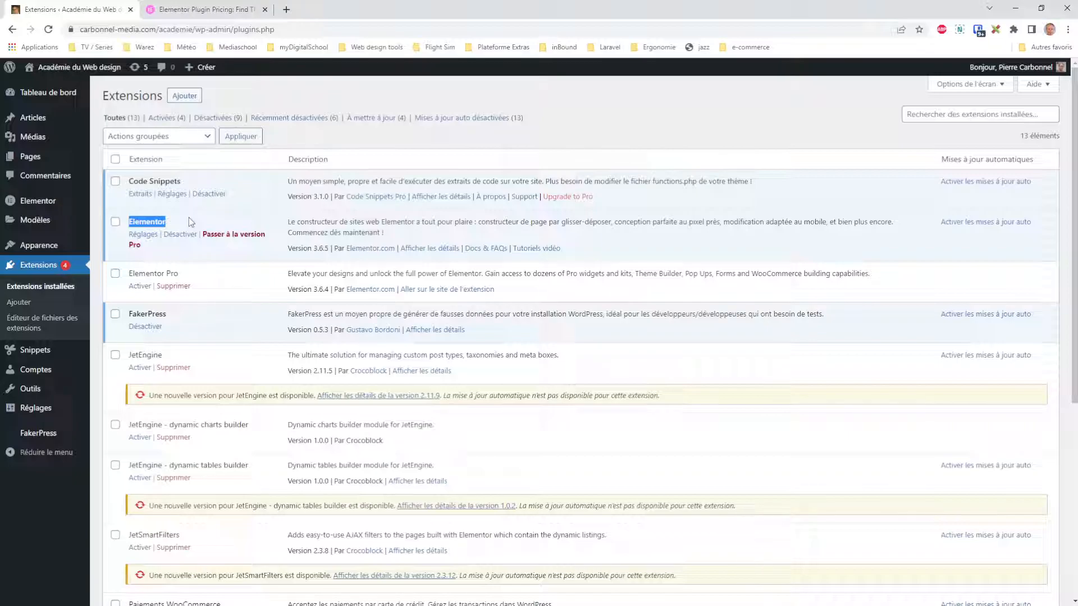
Create a new WordPress page and open it in the Elementor editor.
{"action": "left_click", "coordinate": [47, 92]}
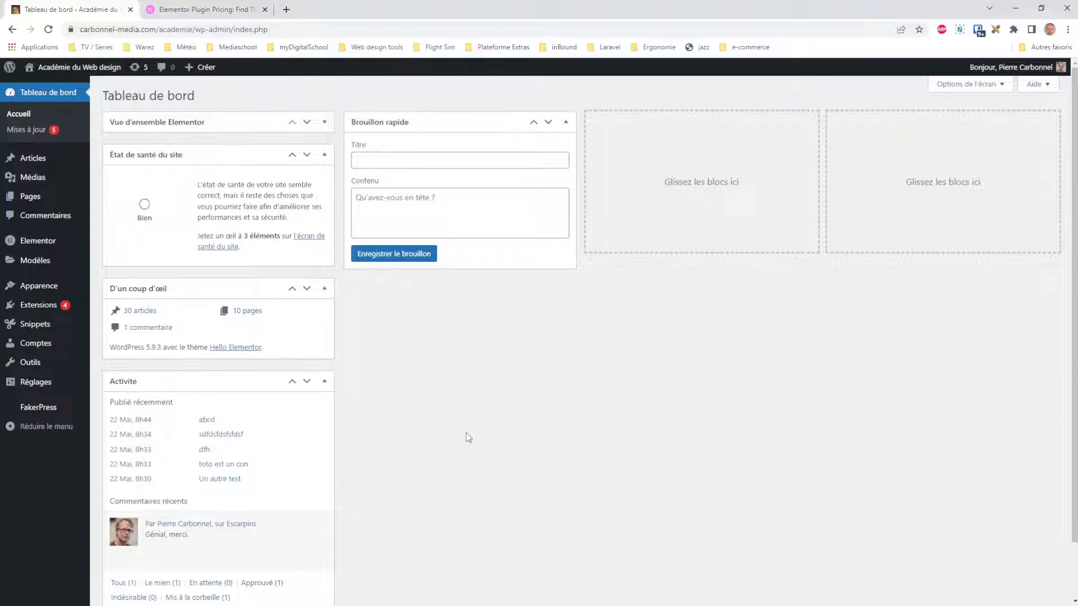
{"action": "mouse_move", "coordinate": [35, 199]}
{"action": "left_click", "coordinate": [124, 199]}
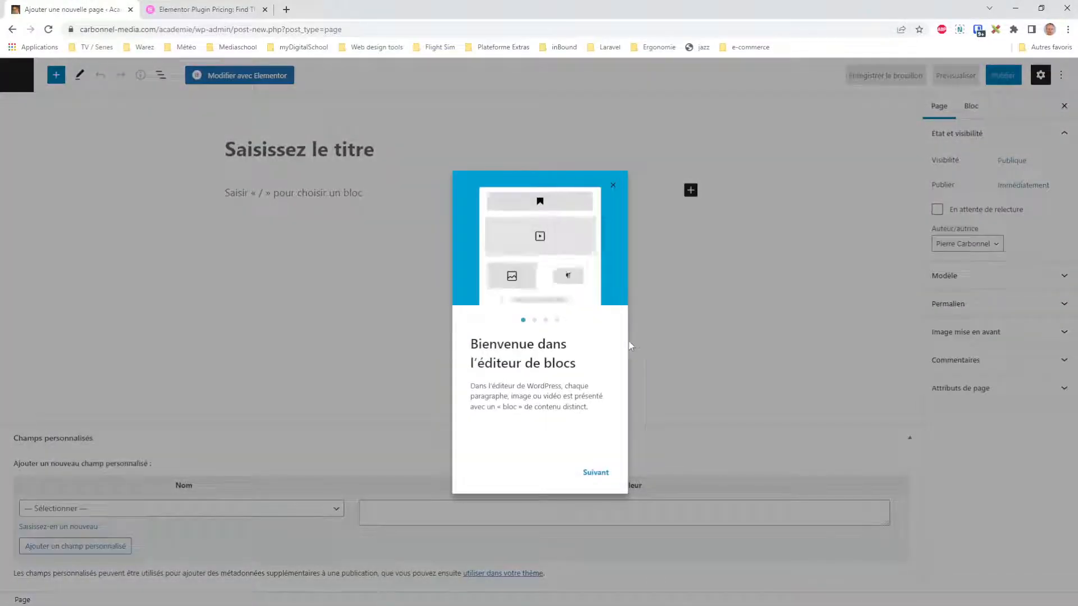
{"action": "left_click", "coordinate": [254, 74]}
{"action": "left_click", "coordinate": [269, 79]}
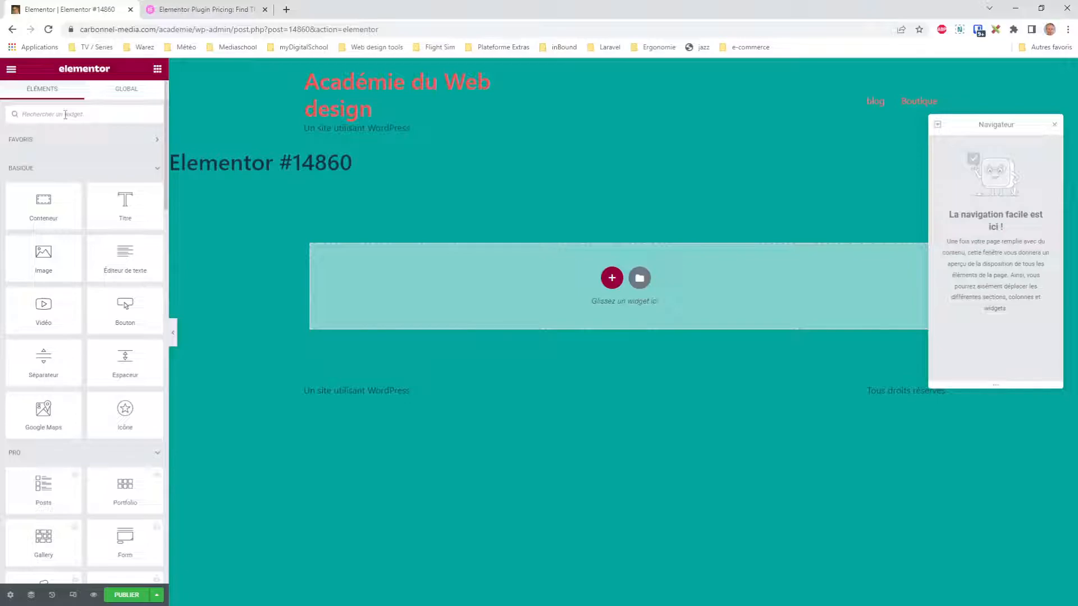
Search the widgets for "menu", check the Nav Menu widget's Pro information, and clear the search.
{"action": "type", "text": "menu"}
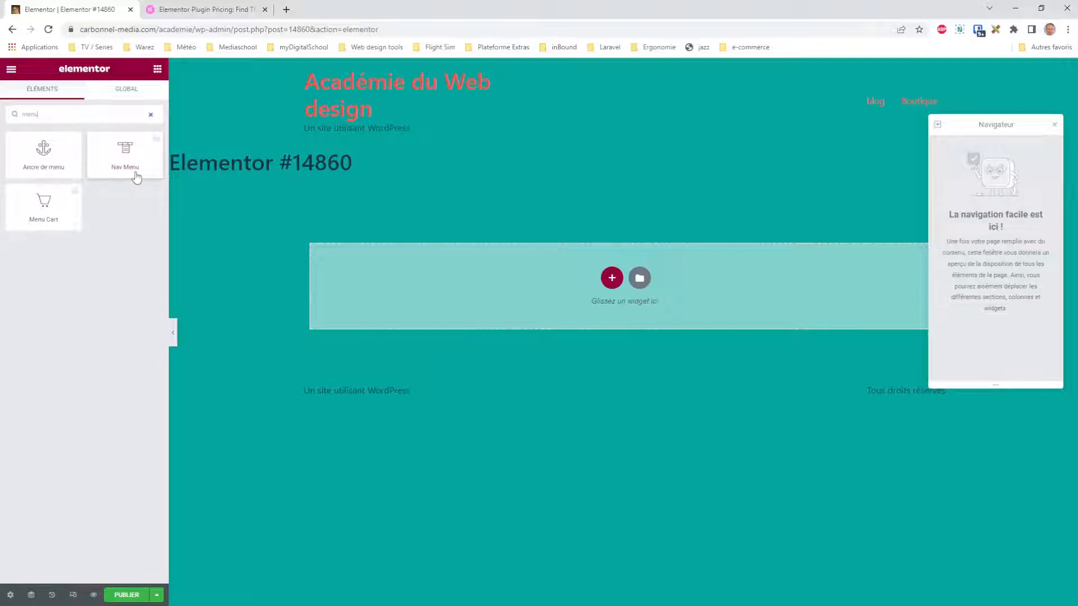
{"action": "left_click", "coordinate": [157, 145]}
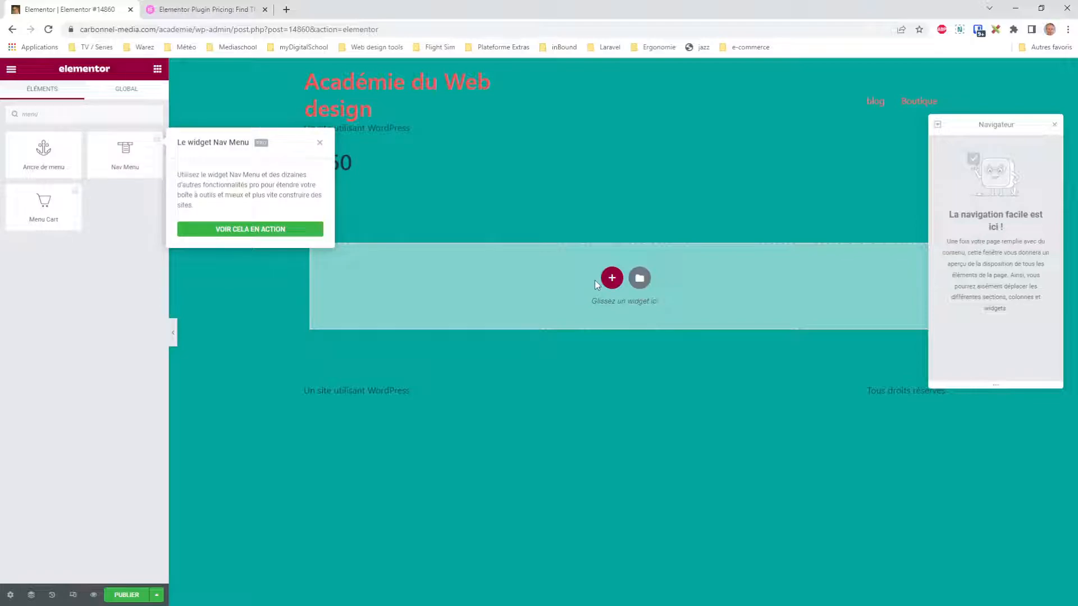
{"action": "left_click", "coordinate": [320, 142]}
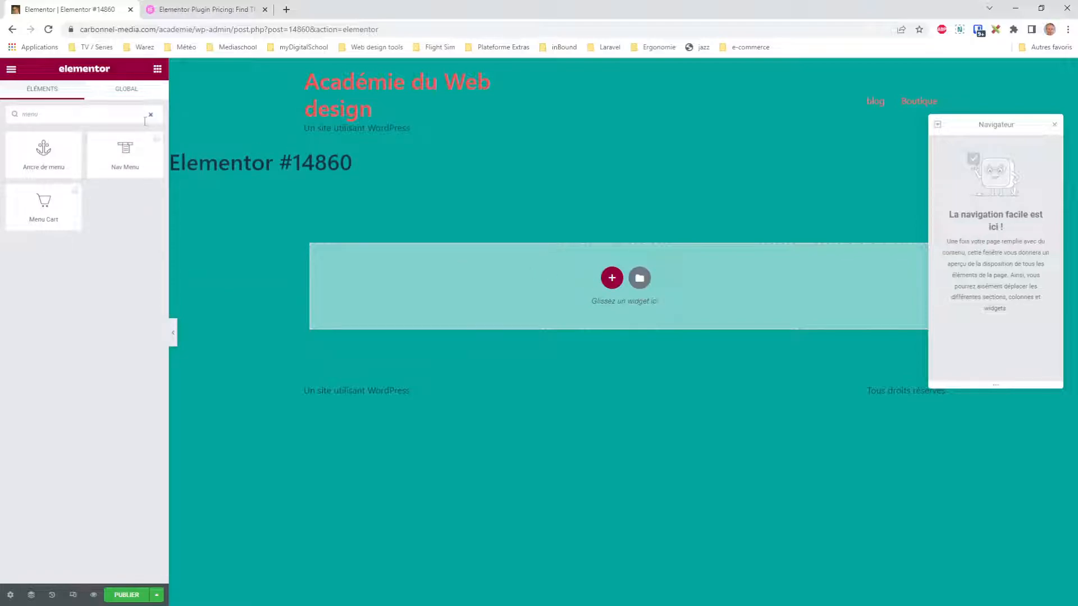
{"action": "left_click", "coordinate": [151, 114]}
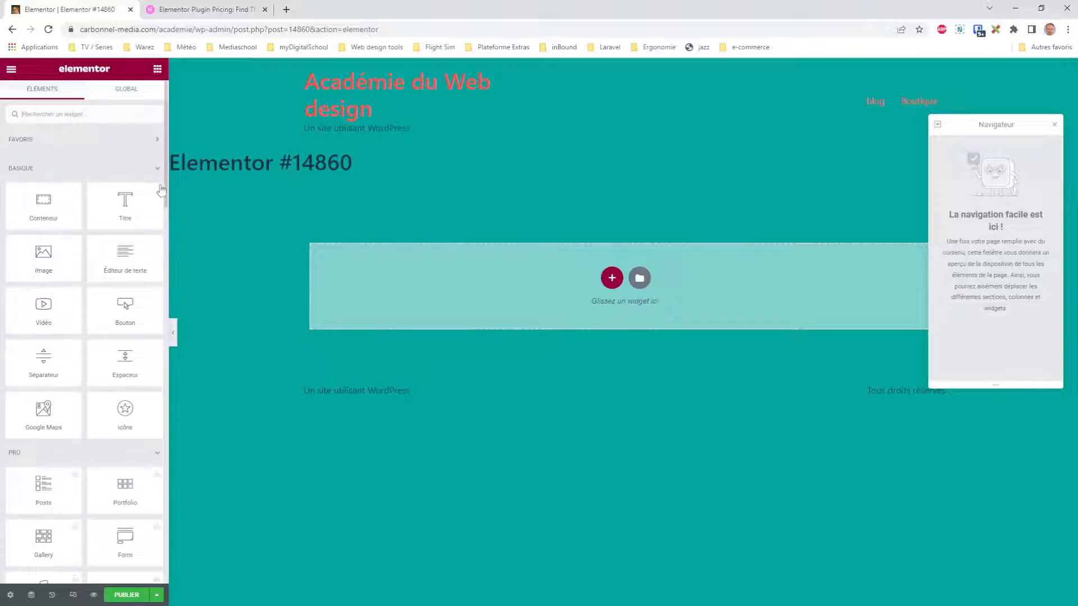
Insert the WordPress Menu de navigation widget into the page's empty content area.
{"action": "left_click", "coordinate": [158, 172]}
{"action": "left_click_drag", "start_coordinate": [160, 169], "coordinate": [161, 505]}
{"action": "scroll", "coordinate": [160, 494], "scroll_direction": "down", "scroll_amount": 2}
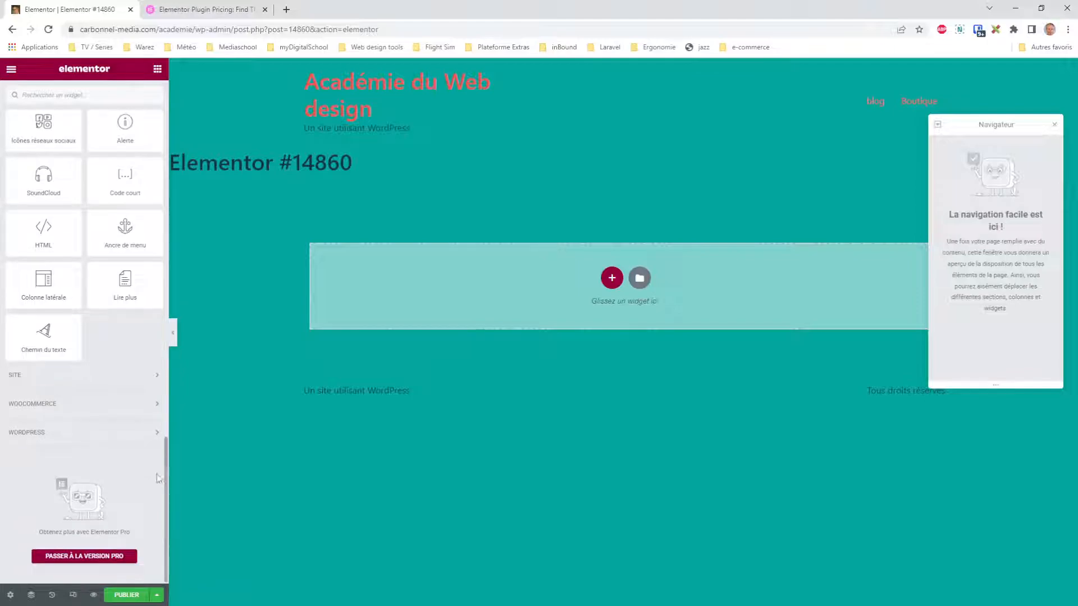
{"action": "left_click", "coordinate": [155, 434]}
{"action": "scroll", "coordinate": [138, 466], "scroll_direction": "down", "scroll_amount": 2}
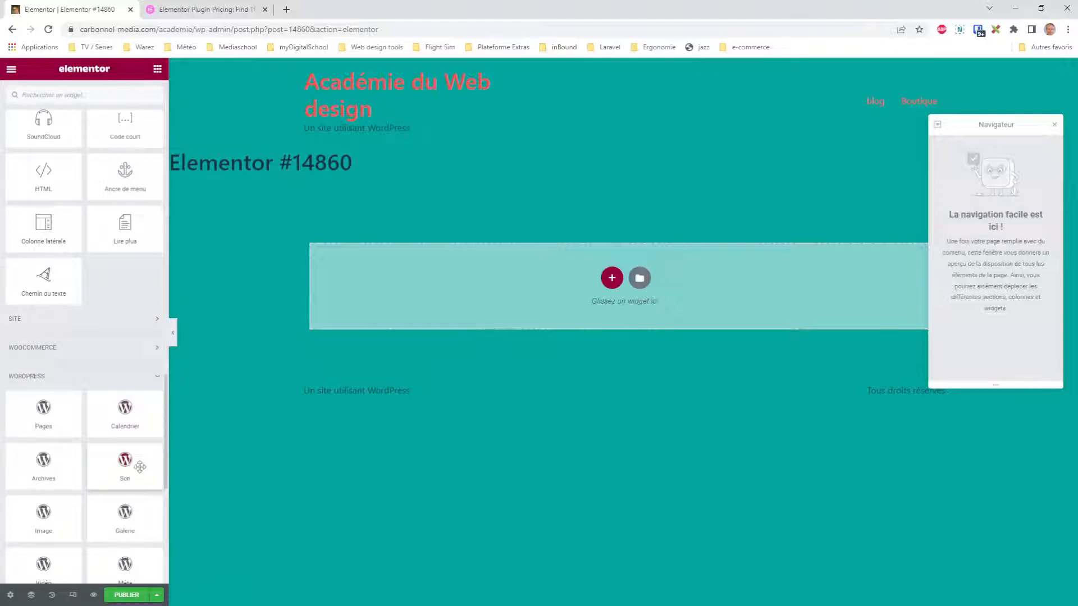
{"action": "scroll", "coordinate": [135, 456], "scroll_direction": "down", "scroll_amount": 3}
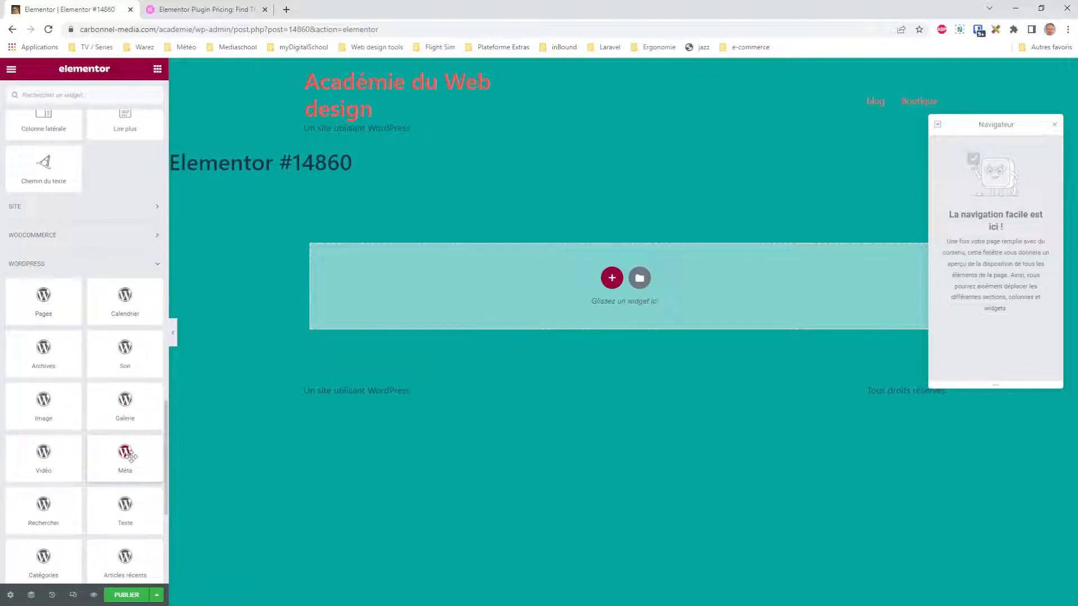
{"action": "scroll", "coordinate": [131, 455], "scroll_direction": "down", "scroll_amount": 1}
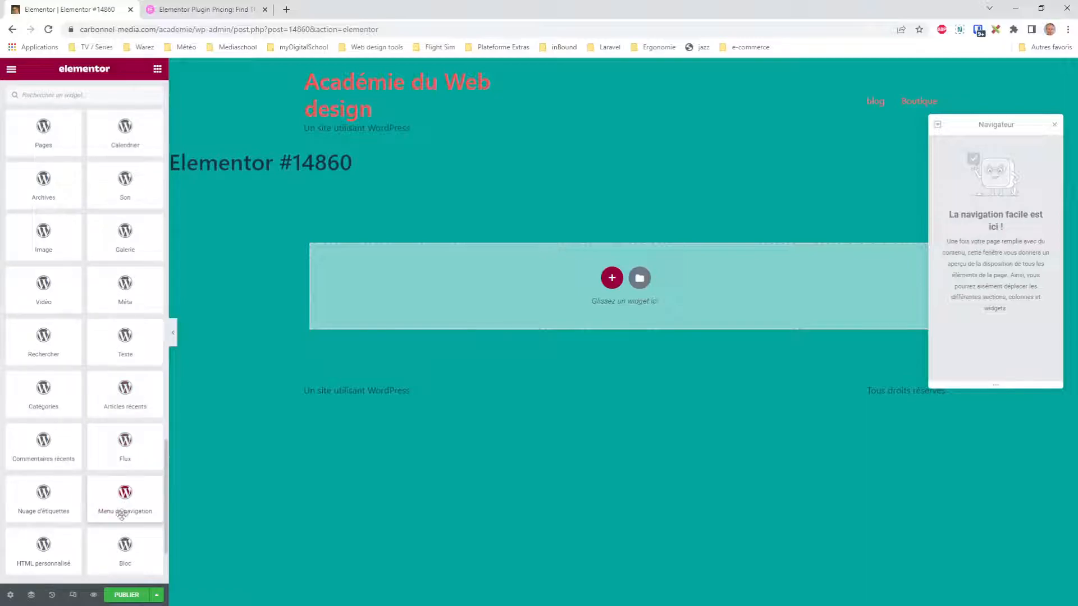
{"action": "left_click_drag", "start_coordinate": [125, 496], "coordinate": [611, 288]}
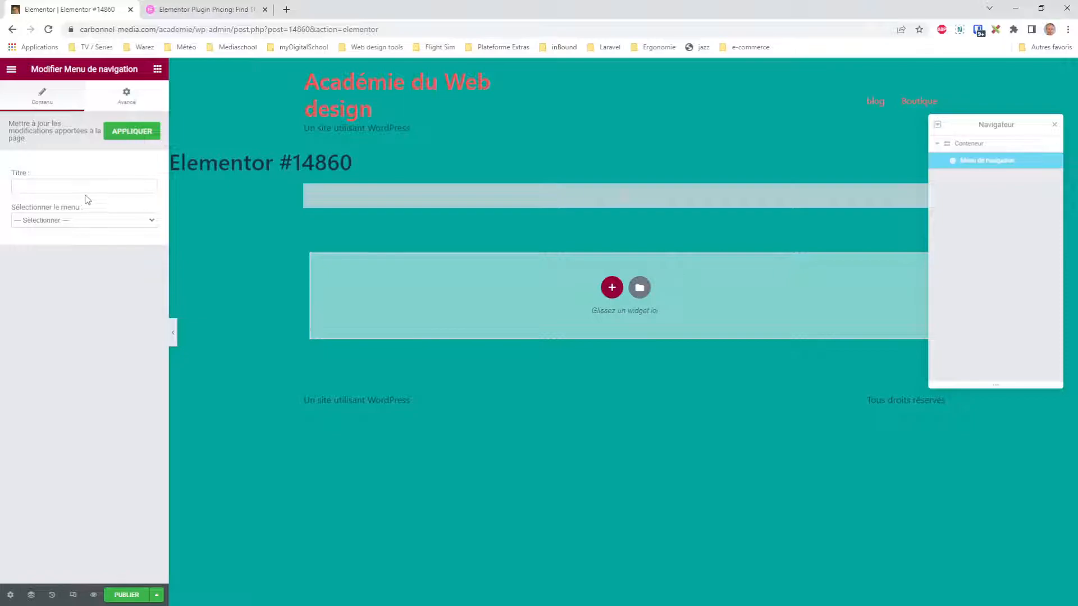
Set the navigation widget's menu to "main menu" and look through its advanced layout settings.
{"action": "left_click", "coordinate": [65, 246]}
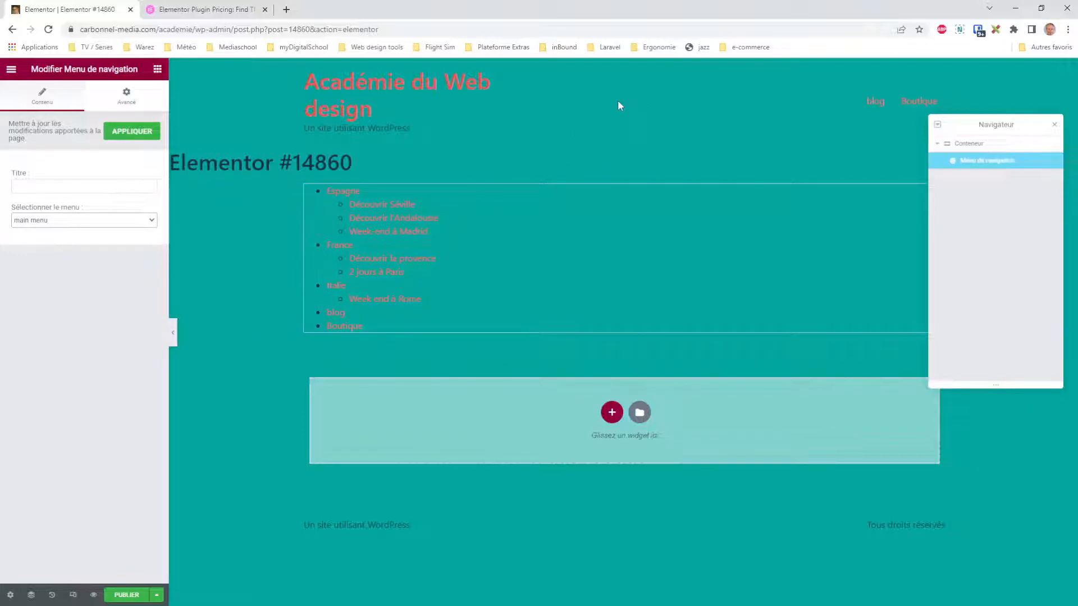
{"action": "left_click", "coordinate": [127, 96]}
{"action": "scroll", "coordinate": [67, 299], "scroll_direction": "down", "scroll_amount": 1}
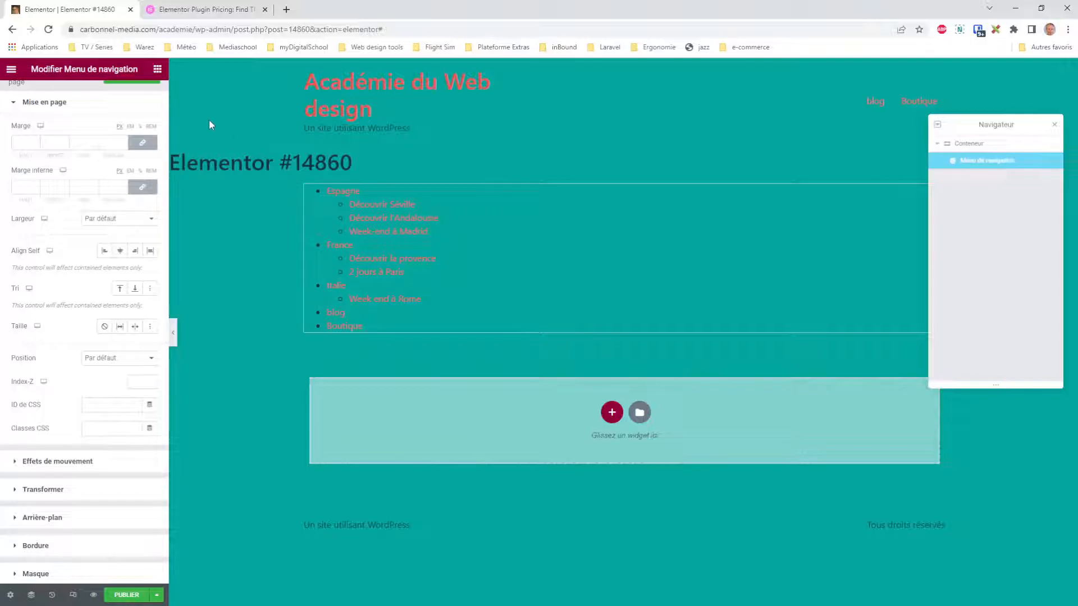
Review the Elementor plugin pricing plans on the already open pricing page and return to the editor.
{"action": "left_click", "coordinate": [214, 13]}
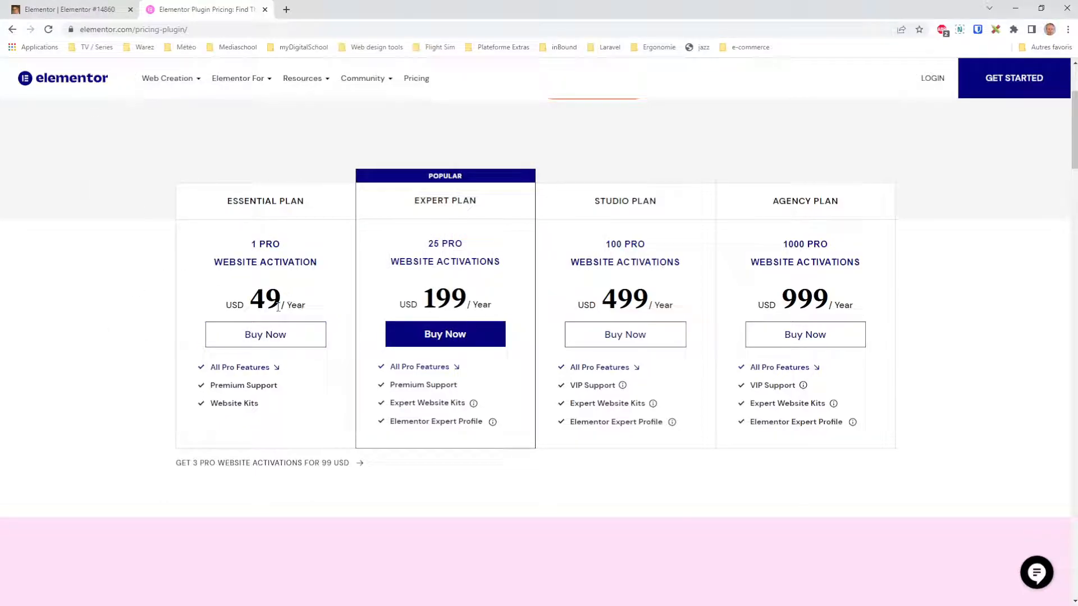
{"action": "left_click", "coordinate": [99, 12]}
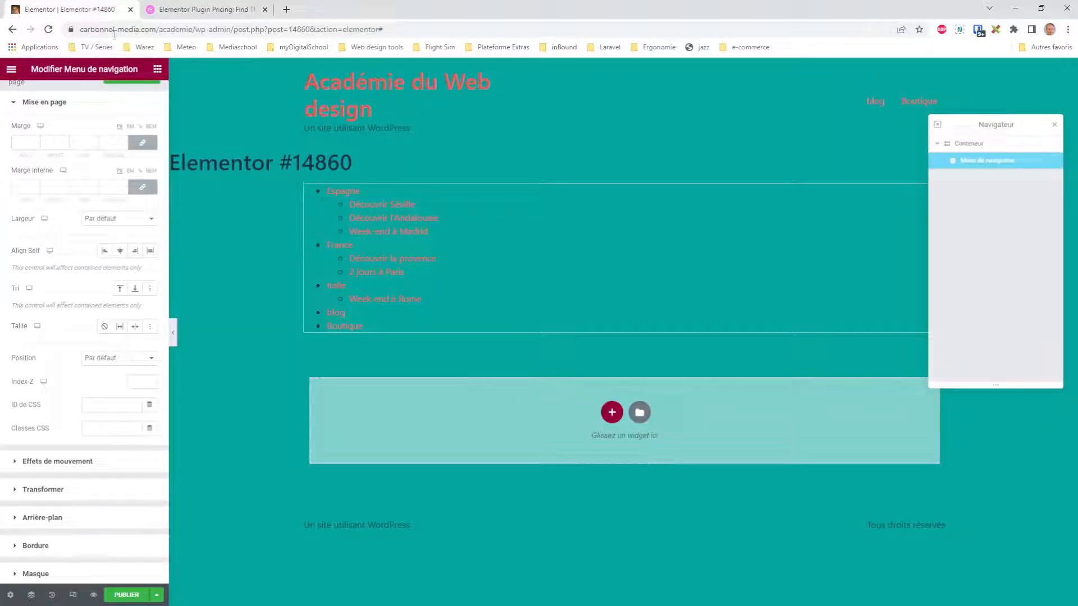
Exit the Elementor editor to the WordPress admin and open the list of installed extensions.
{"action": "left_click", "coordinate": [11, 69]}
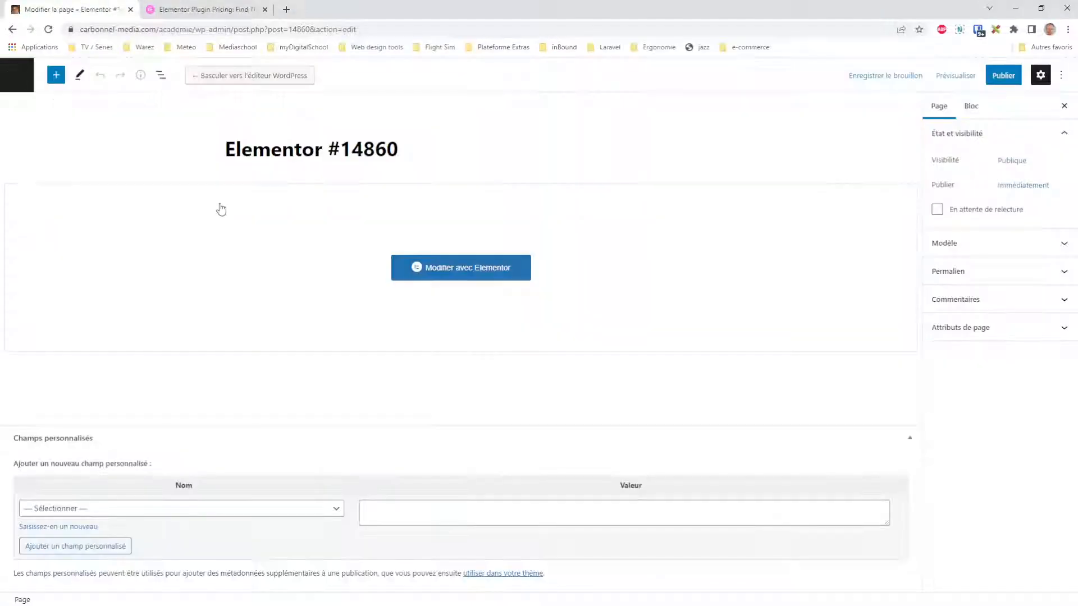
{"action": "left_click", "coordinate": [17, 76]}
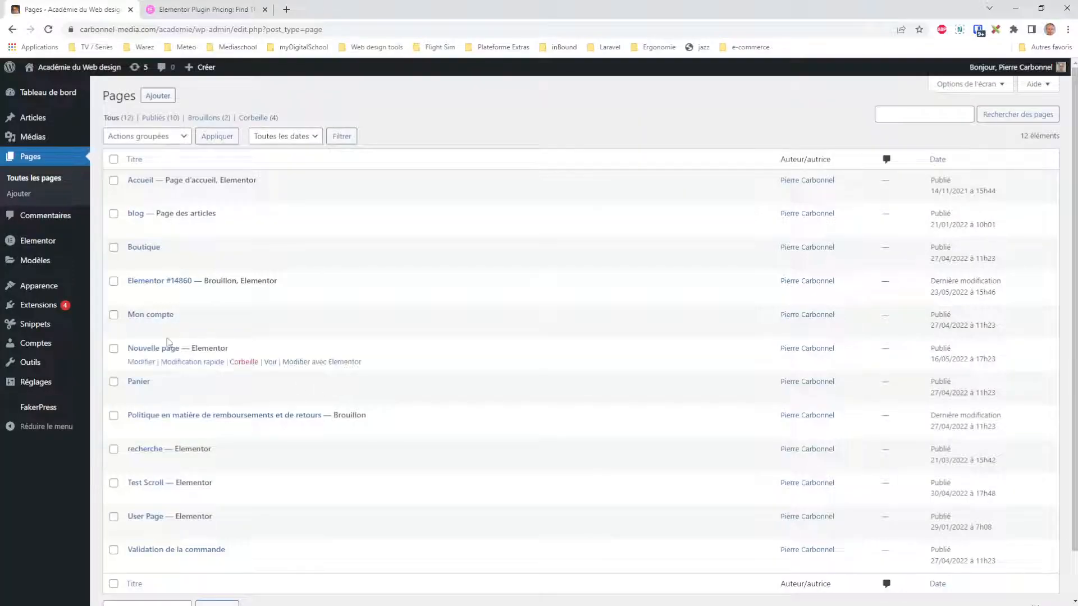
{"action": "mouse_move", "coordinate": [62, 307]}
{"action": "left_click", "coordinate": [112, 307]}
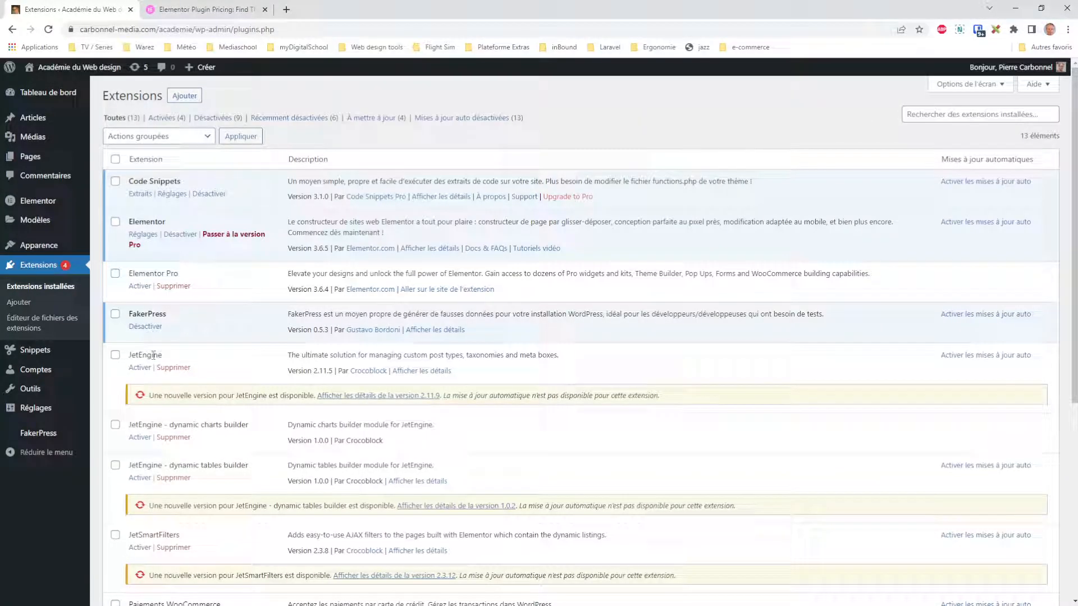
Activate the Elementor Pro extension, check the Modèles entries, and deactivate it again.
{"action": "double_click", "coordinate": [160, 222]}
{"action": "left_click", "coordinate": [243, 274]}
{"action": "left_click", "coordinate": [140, 287]}
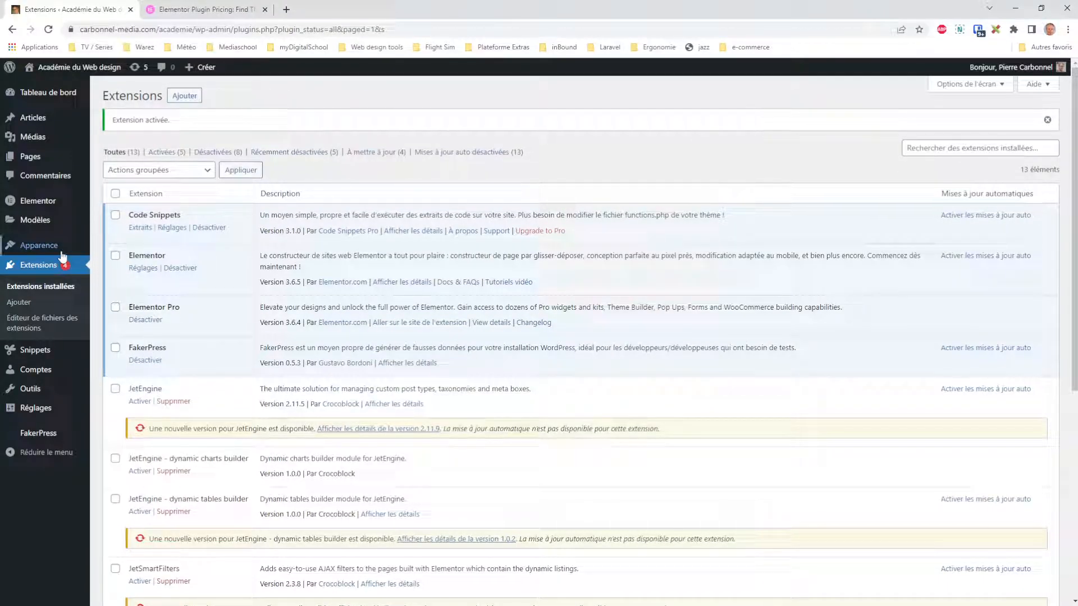
{"action": "mouse_move", "coordinate": [35, 226]}
{"action": "left_click", "coordinate": [144, 321]}
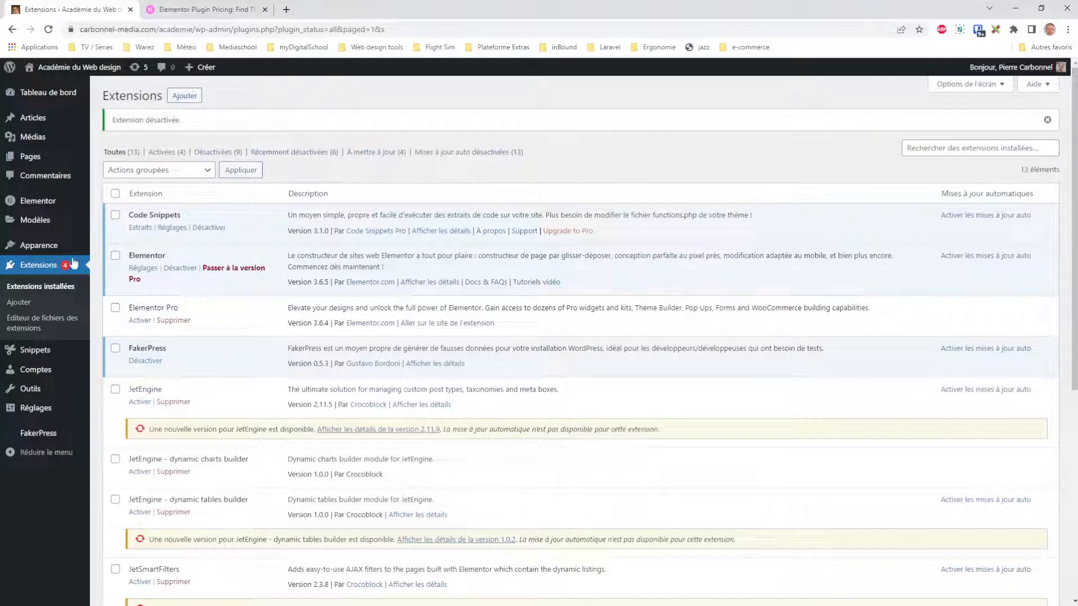
Open the Constructeur de thème and examine which site parts require the Pro version.
{"action": "mouse_move", "coordinate": [33, 222]}
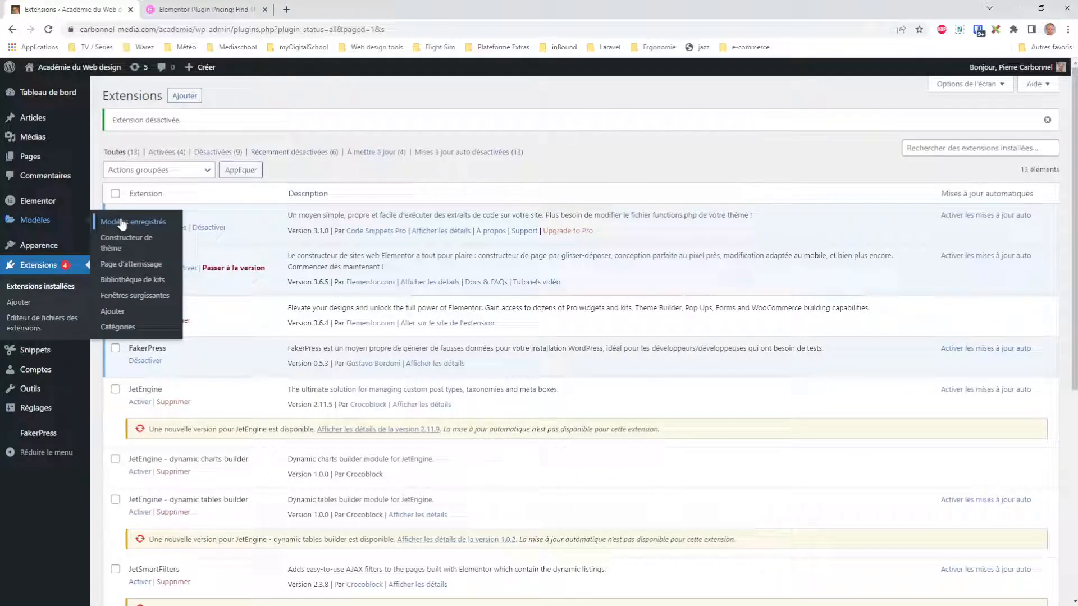
{"action": "left_click", "coordinate": [132, 243]}
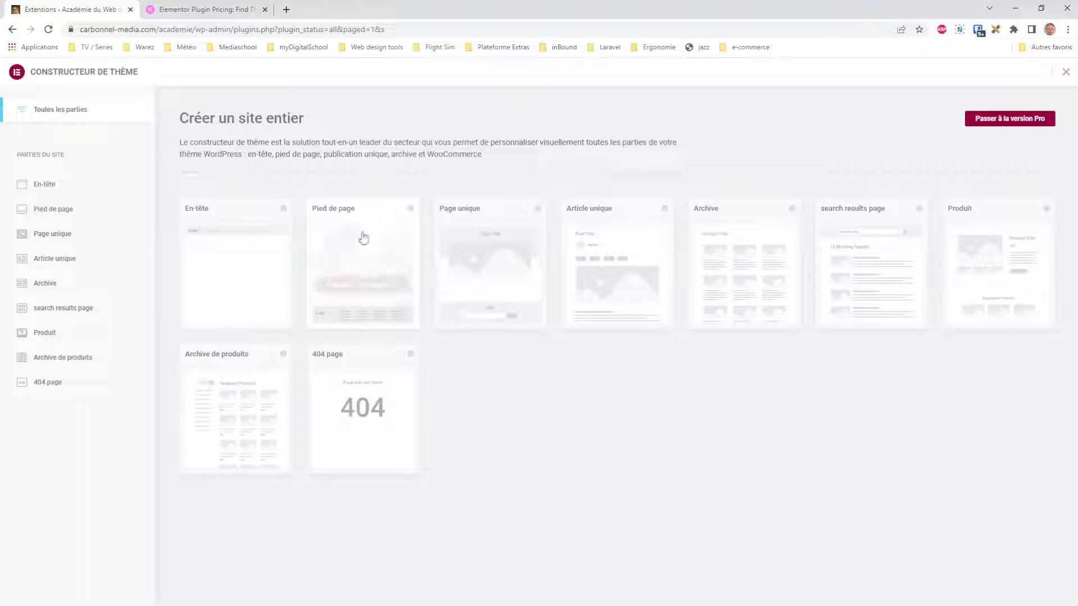
{"action": "mouse_move", "coordinate": [488, 247]}
{"action": "mouse_move", "coordinate": [579, 316]}
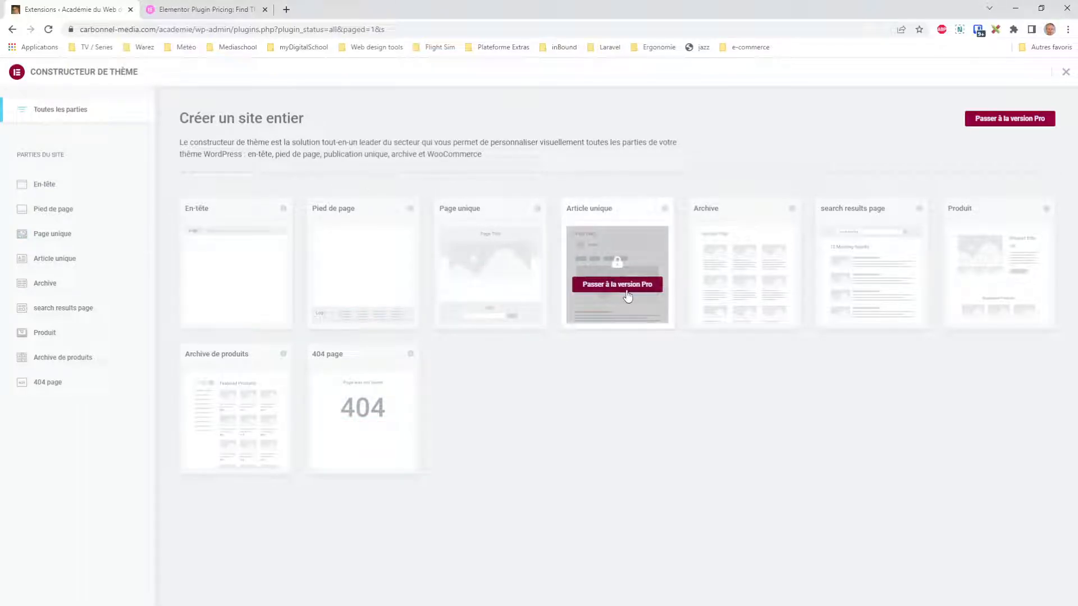
{"action": "mouse_move", "coordinate": [395, 299]}
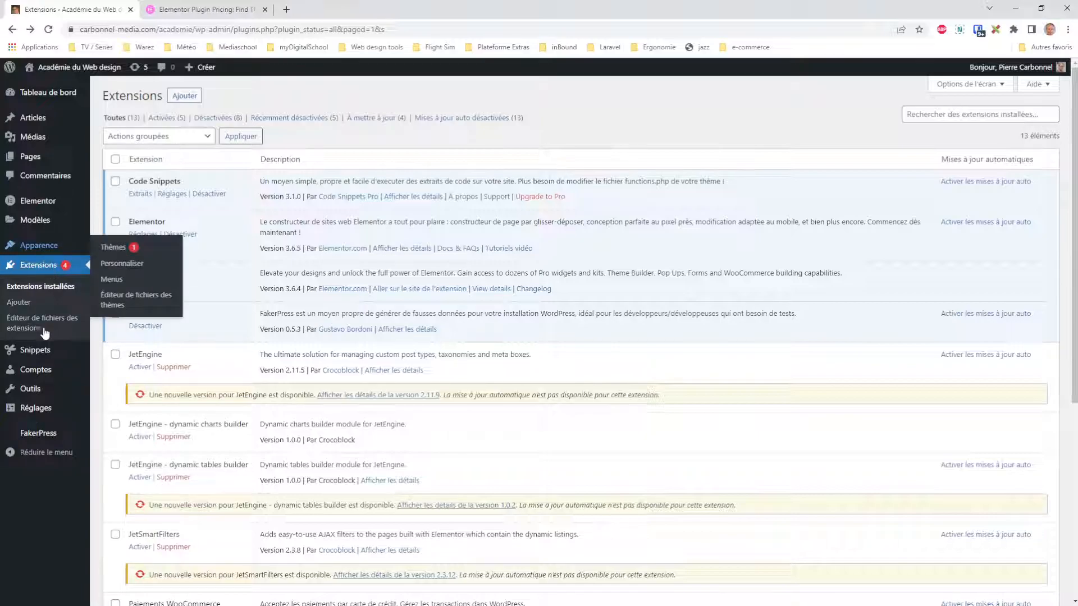
Check popup creation through the new template dialog and the Fenêtres surgissantes page.
{"action": "mouse_move", "coordinate": [40, 226]}
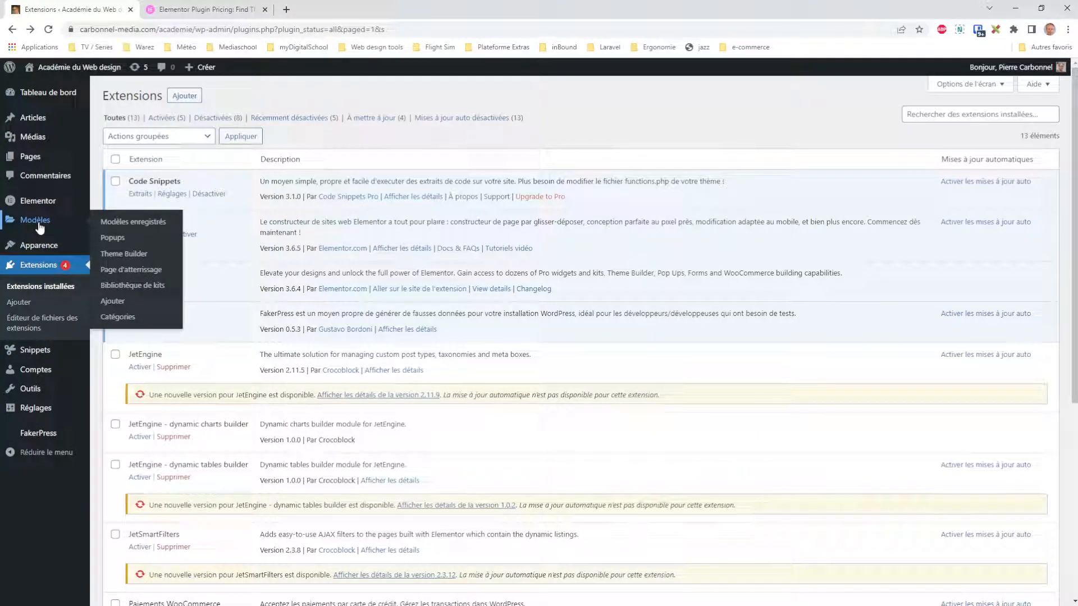
{"action": "left_click", "coordinate": [122, 240]}
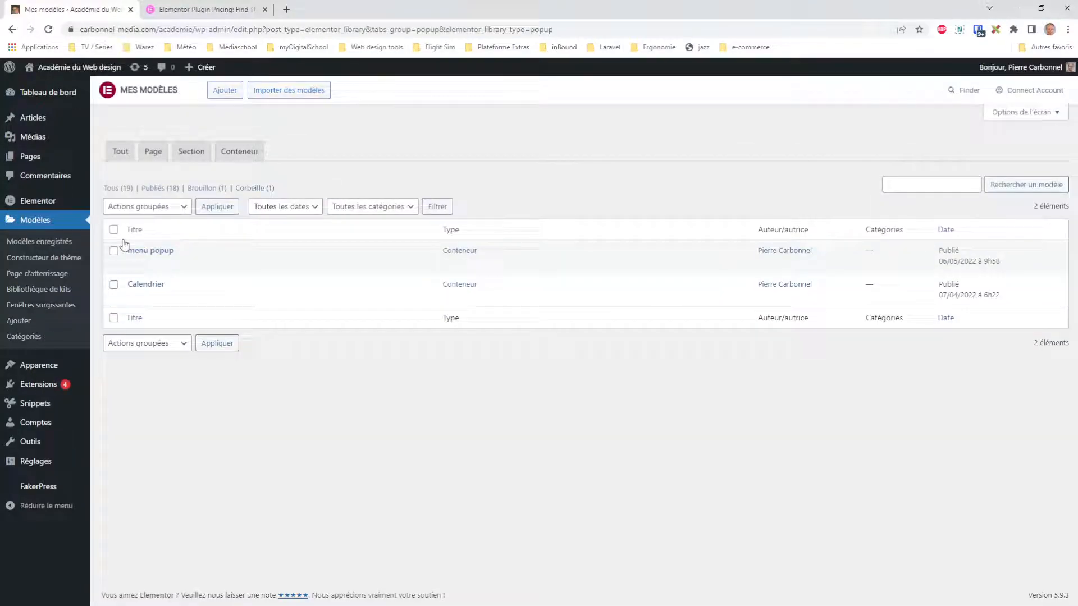
{"action": "left_click", "coordinate": [225, 91]}
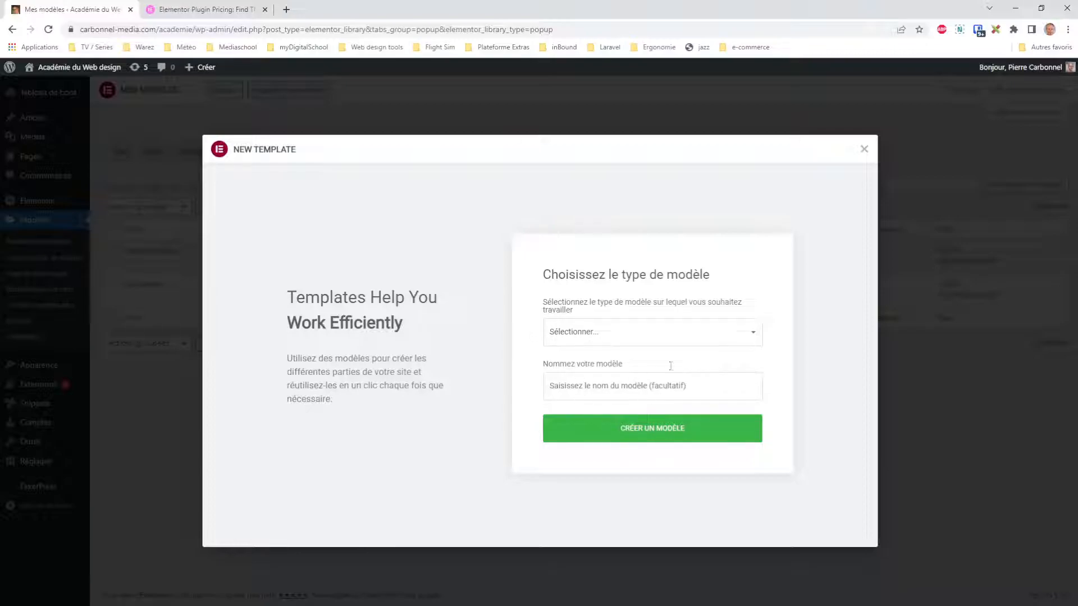
{"action": "left_click", "coordinate": [863, 150]}
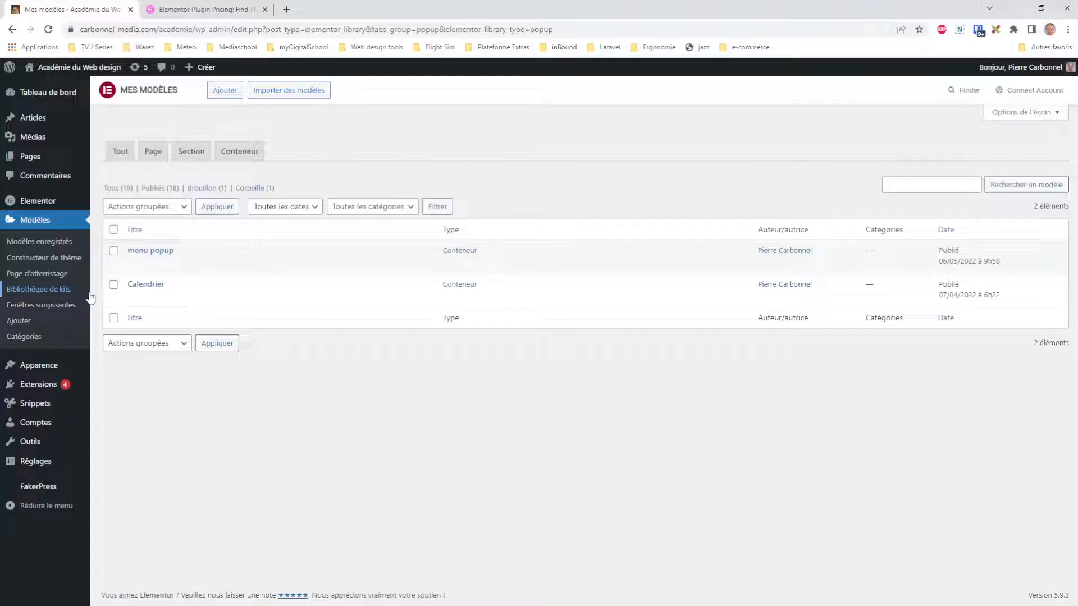
{"action": "left_click", "coordinate": [62, 306]}
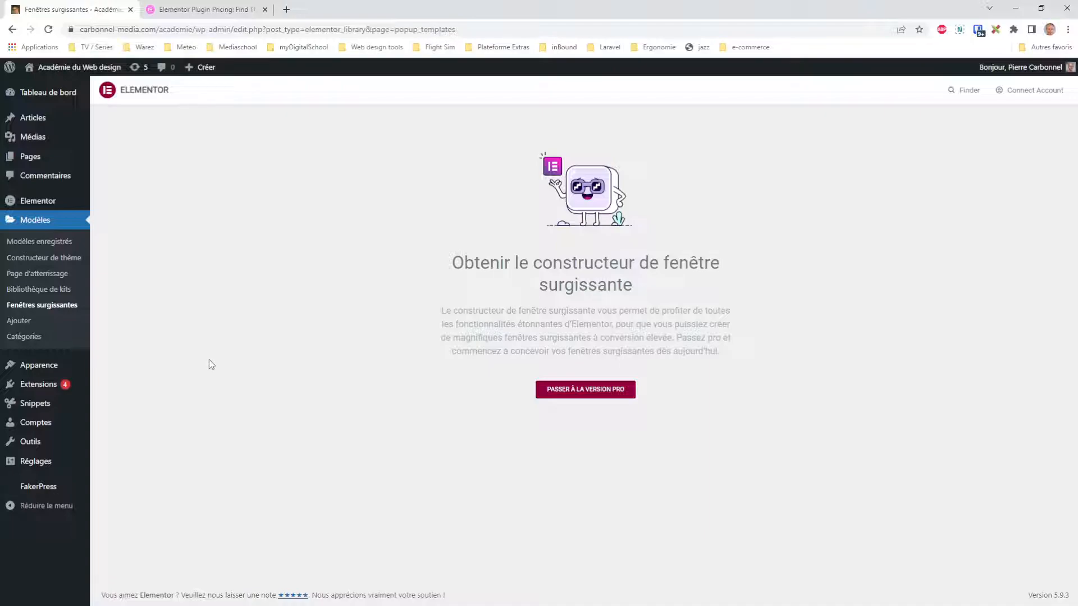
Activate the Elementor Pro extension from the installed extensions list.
{"action": "mouse_move", "coordinate": [45, 391]}
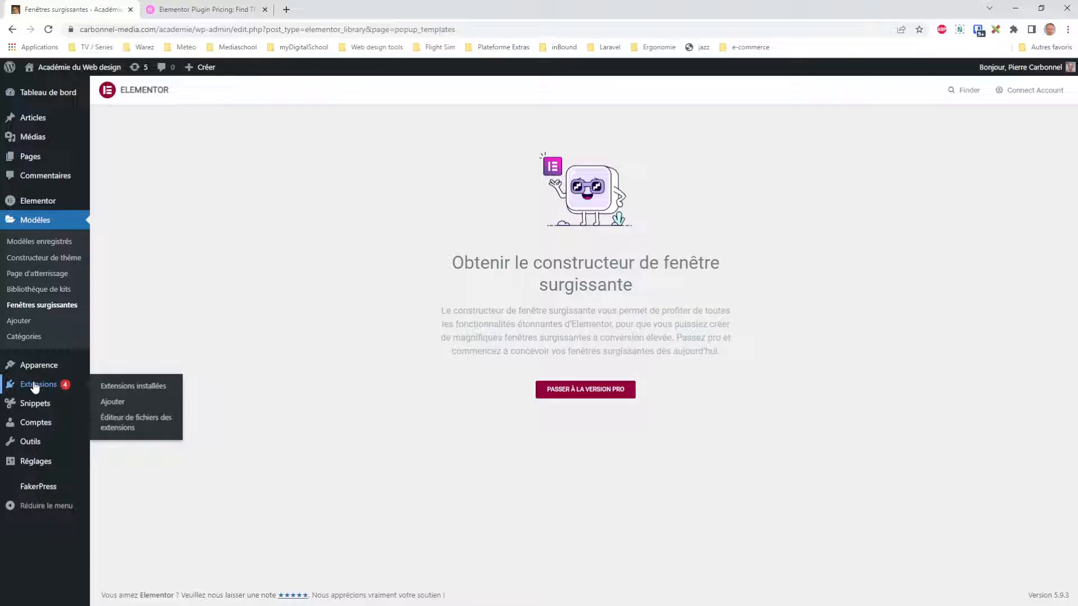
{"action": "left_click", "coordinate": [116, 386]}
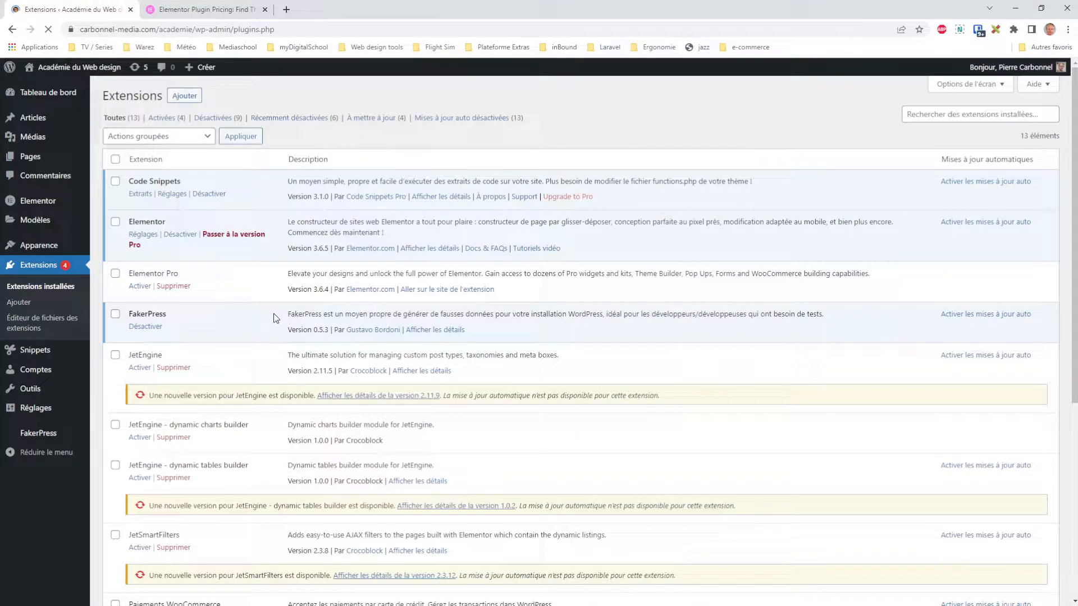
{"action": "left_click", "coordinate": [139, 285]}
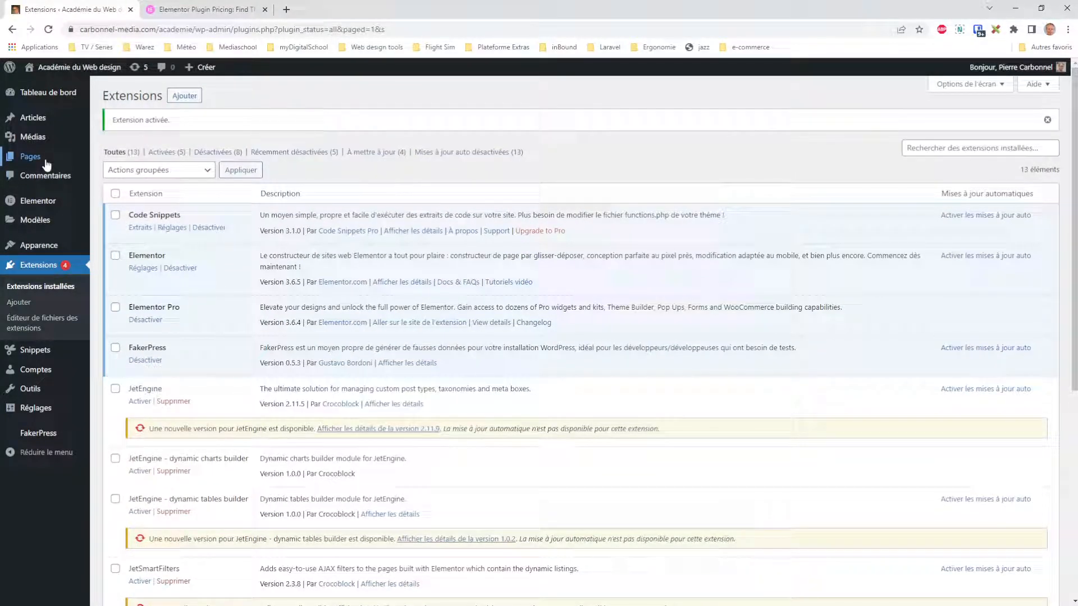
Create a new page from the Pages list and open it in the Elementor editor.
{"action": "mouse_move", "coordinate": [45, 161]}
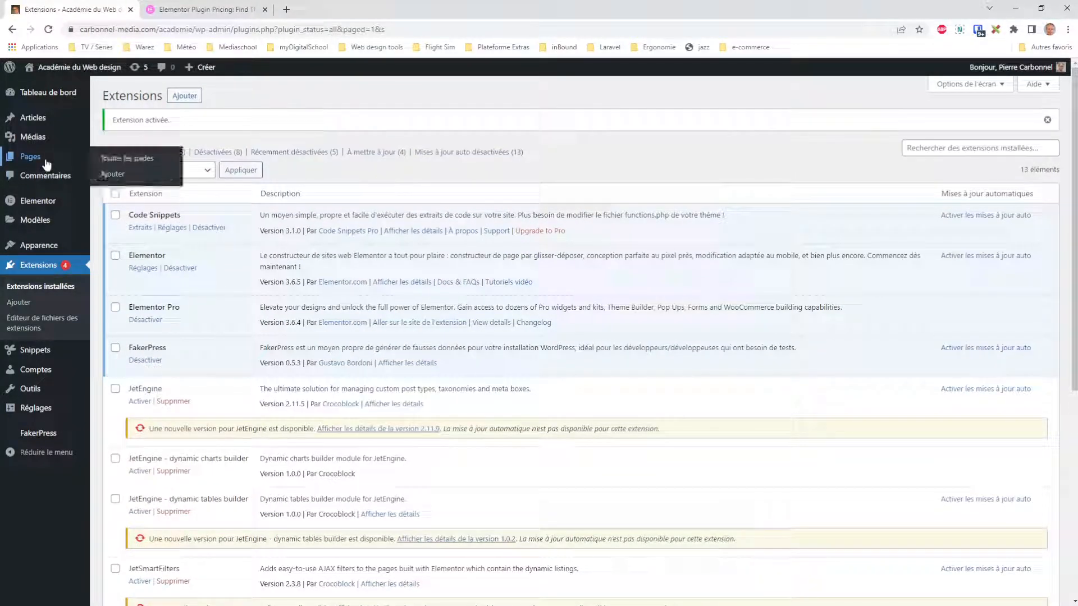
{"action": "left_click", "coordinate": [138, 163]}
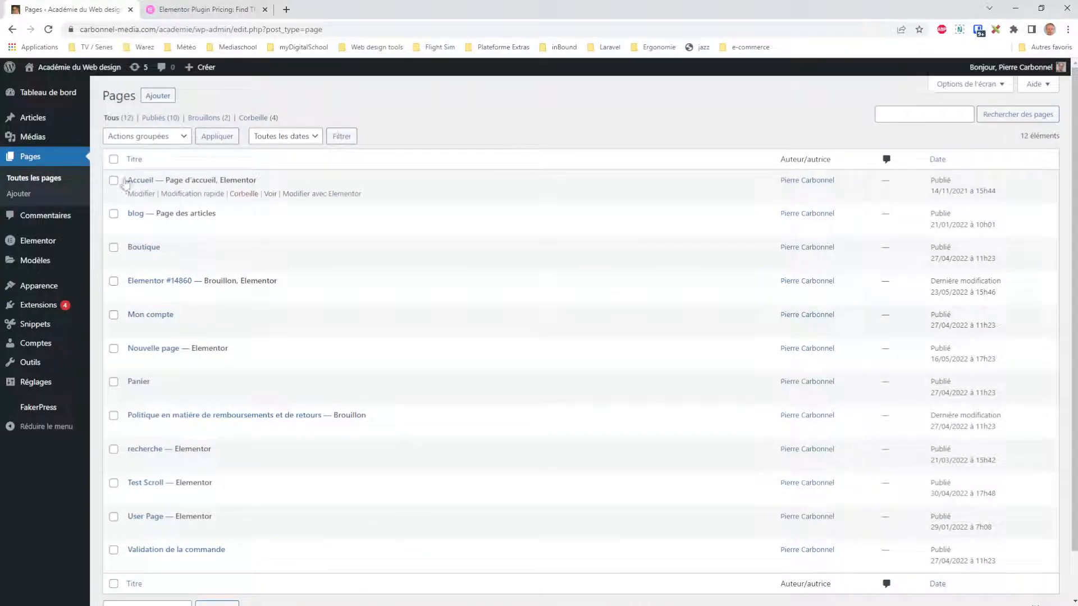
{"action": "left_click", "coordinate": [157, 95]}
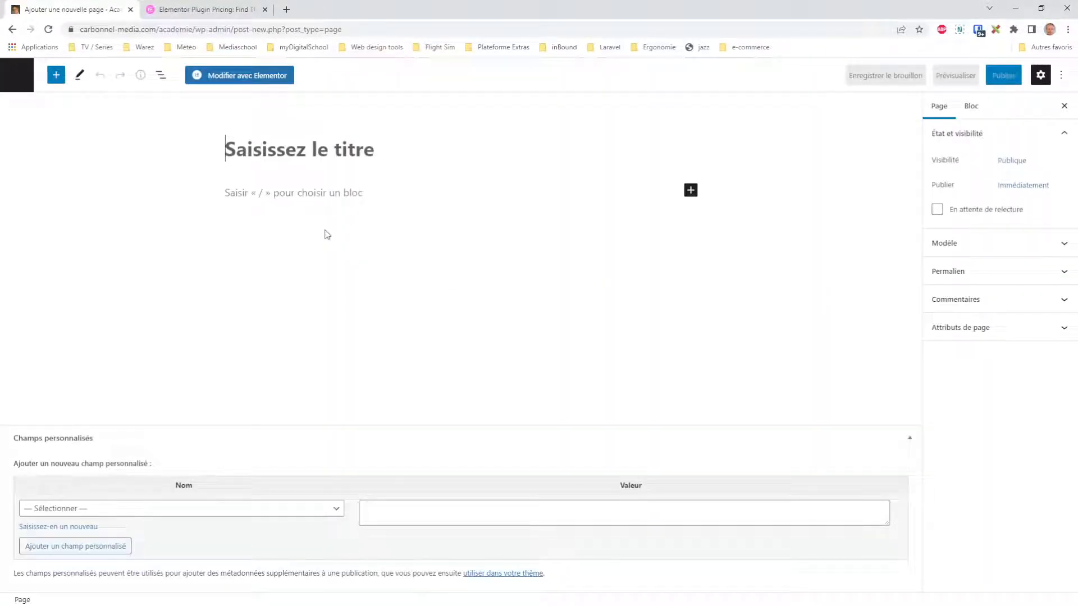
{"action": "left_click", "coordinate": [230, 75]}
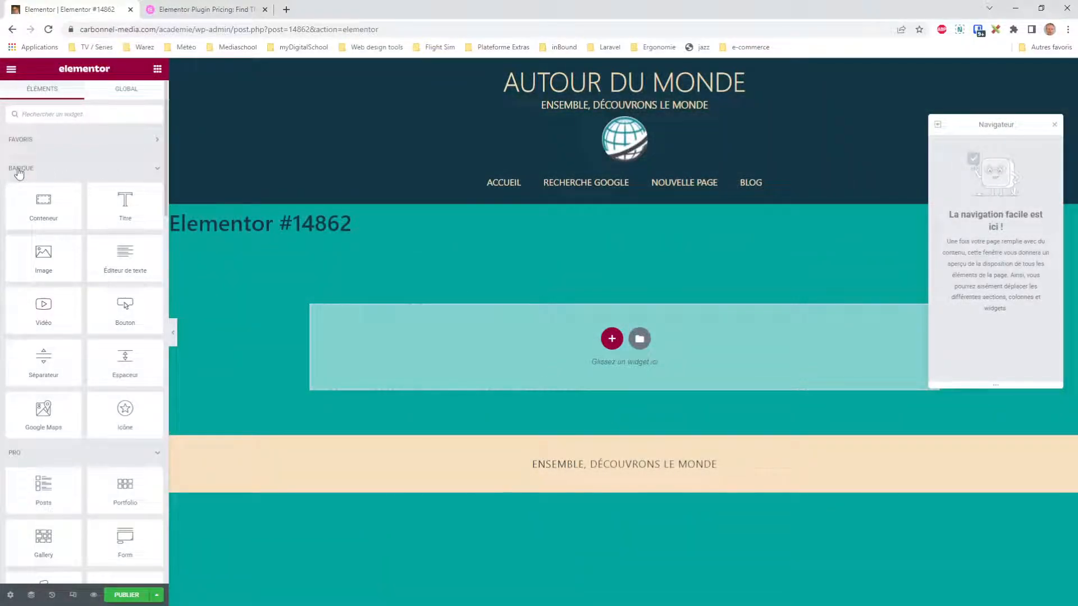
Collapse the Basique widget category and examine the widgets offered in the Pro category.
{"action": "left_click", "coordinate": [153, 168]}
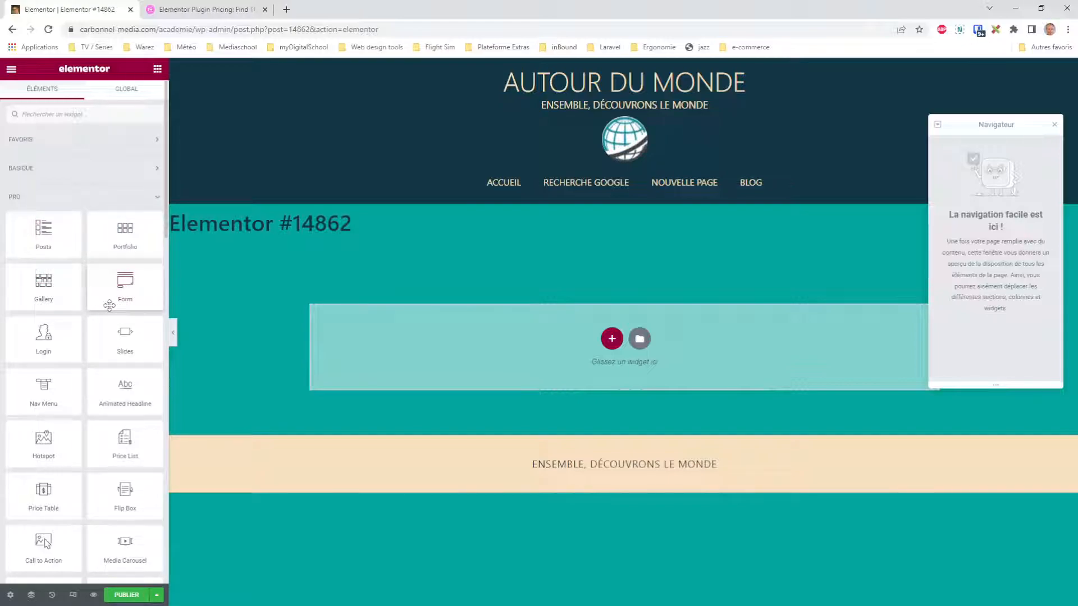
{"action": "scroll", "coordinate": [109, 306], "scroll_direction": "down", "scroll_amount": 1}
{"action": "scroll", "coordinate": [109, 306], "scroll_direction": "down", "scroll_amount": 2}
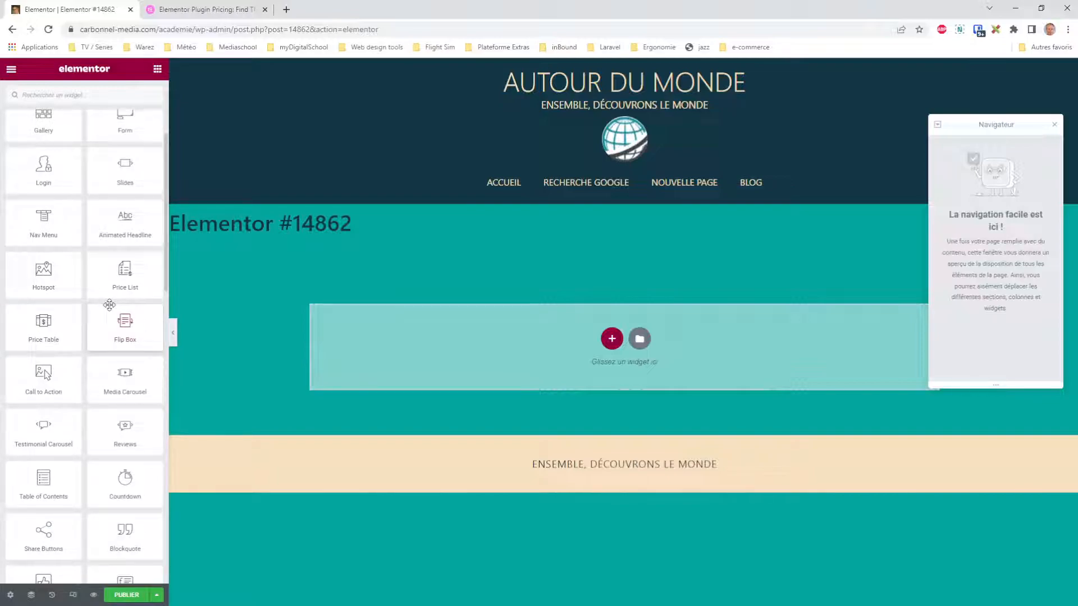
{"action": "scroll", "coordinate": [119, 344], "scroll_direction": "down", "scroll_amount": 1}
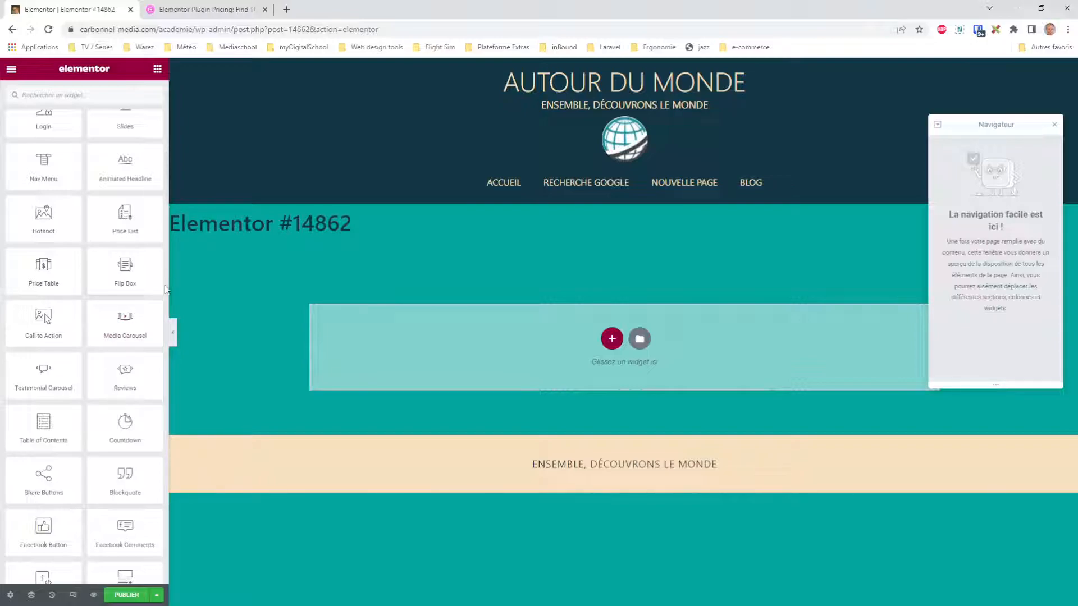
{"action": "scroll", "coordinate": [136, 291], "scroll_direction": "down", "scroll_amount": 3}
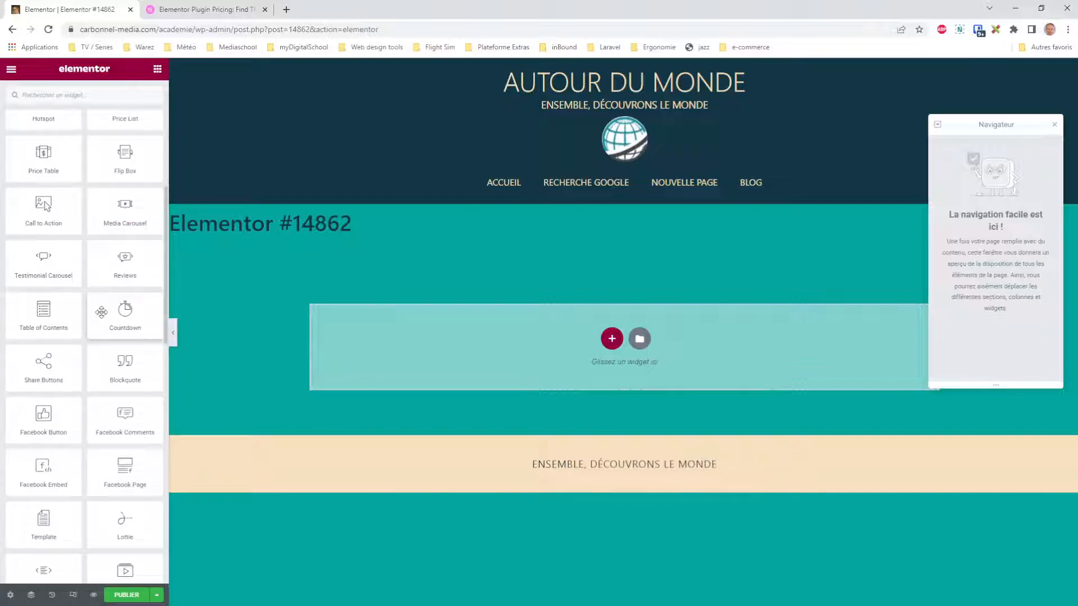
{"action": "scroll", "coordinate": [80, 177], "scroll_direction": "down", "scroll_amount": 2}
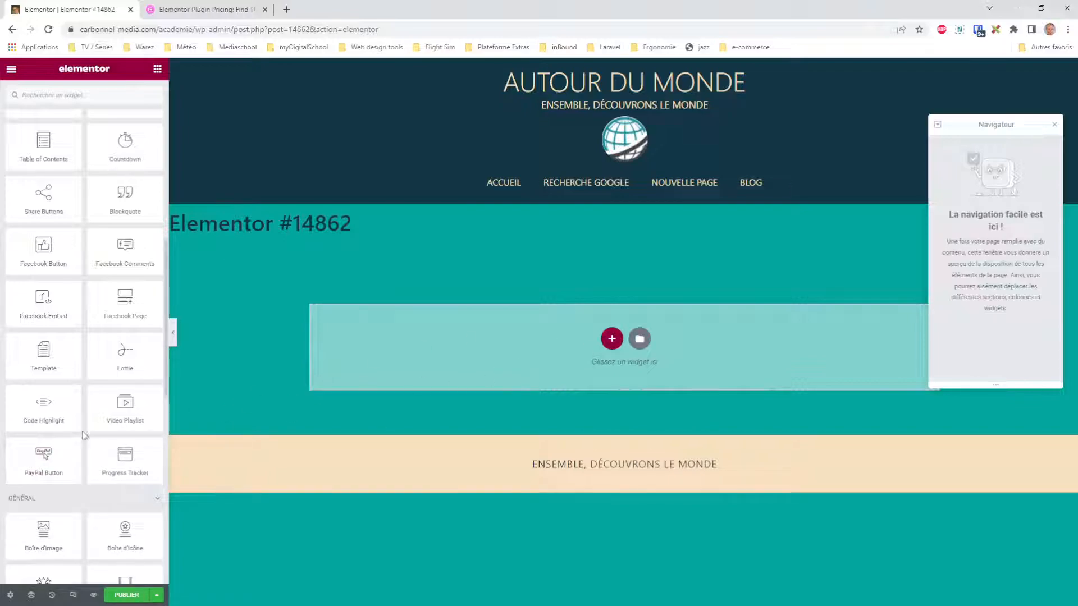
Add a PayPal Button widget to the page and try its Donation and Subscription transaction types.
{"action": "left_click_drag", "start_coordinate": [45, 456], "coordinate": [614, 346]}
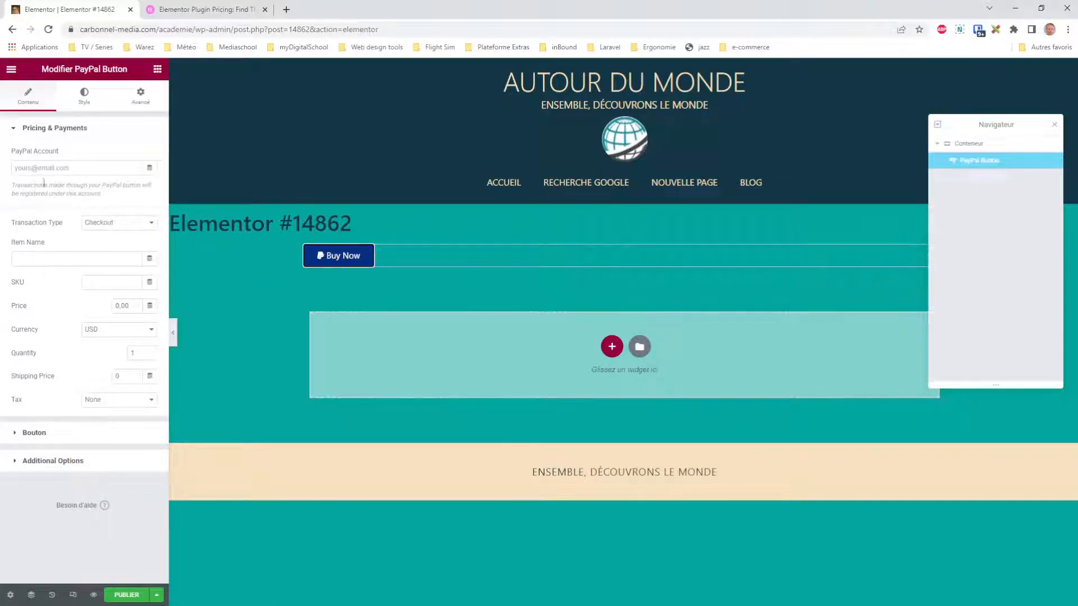
{"action": "left_click", "coordinate": [116, 223]}
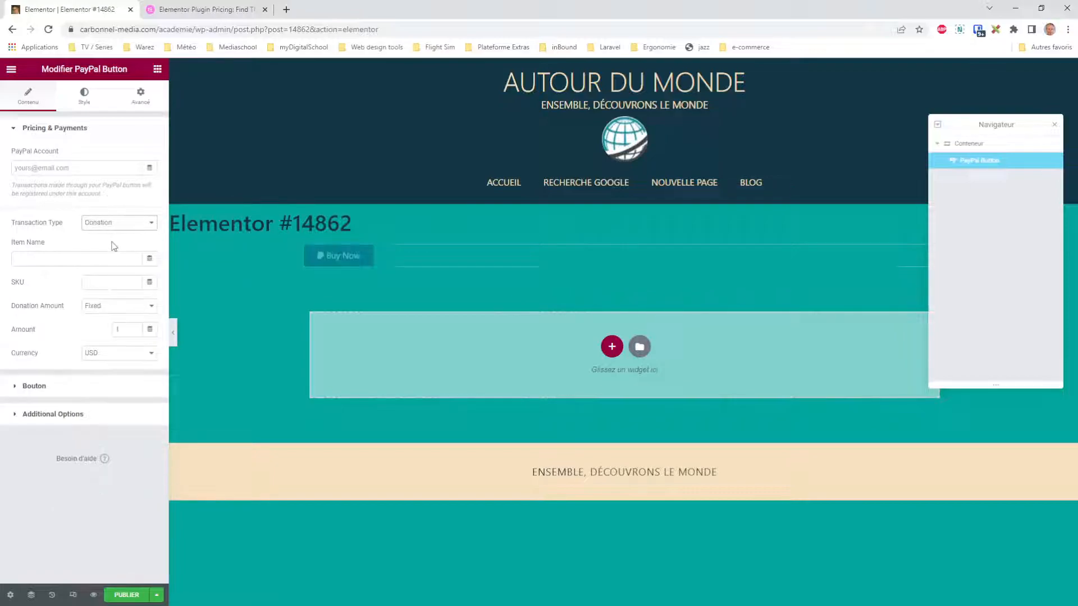
{"action": "left_click", "coordinate": [112, 256]}
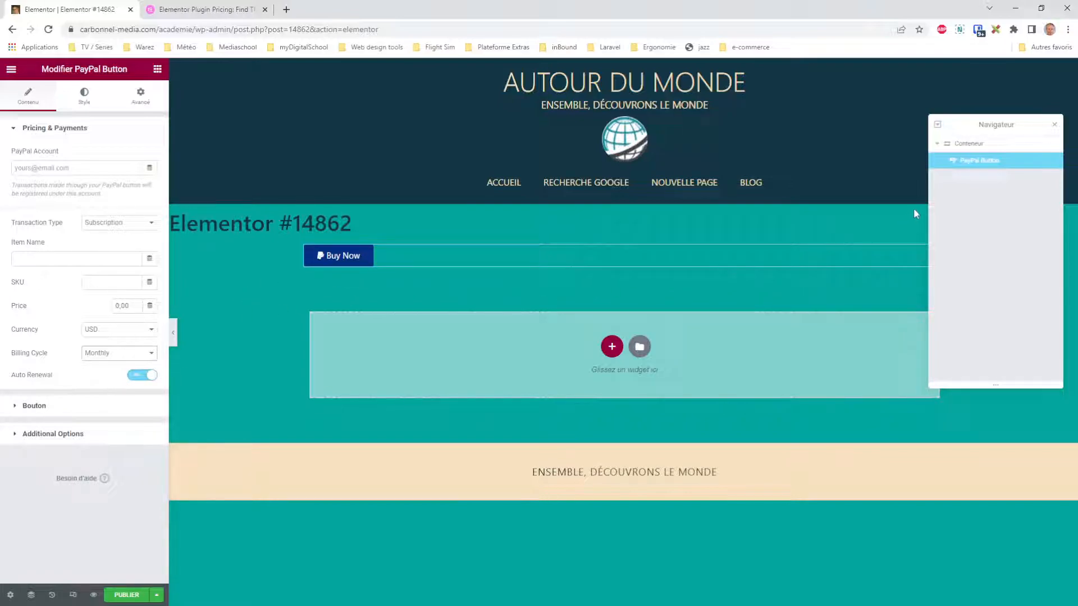
Move the Navigateur window clear of the PayPal Button widget's controls and delete that widget.
{"action": "left_click_drag", "start_coordinate": [1003, 119], "coordinate": [993, 360]}
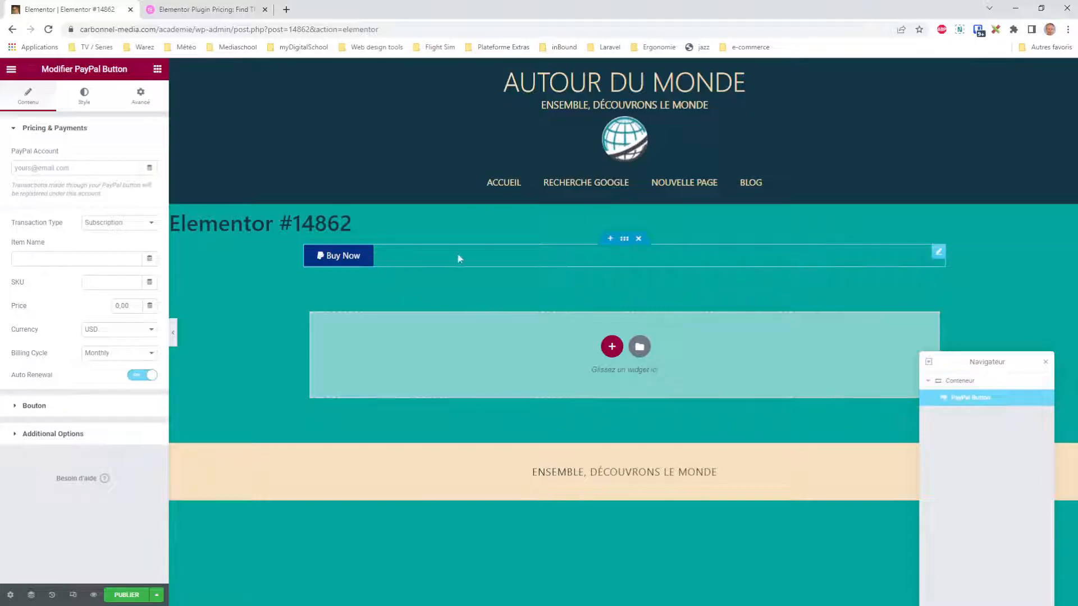
{"action": "right_click", "coordinate": [939, 252]}
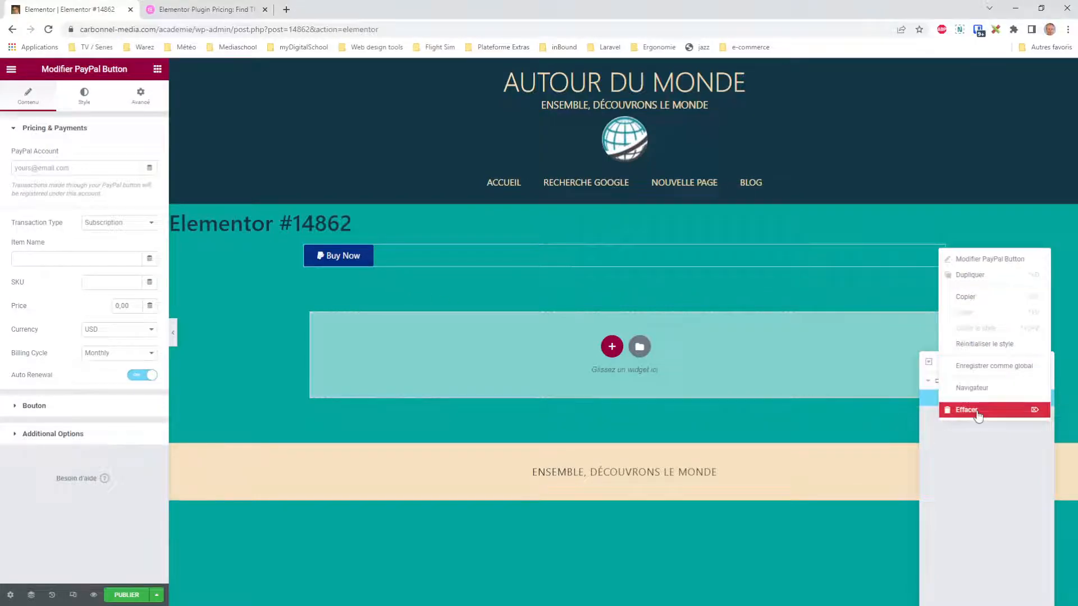
{"action": "left_click", "coordinate": [977, 416]}
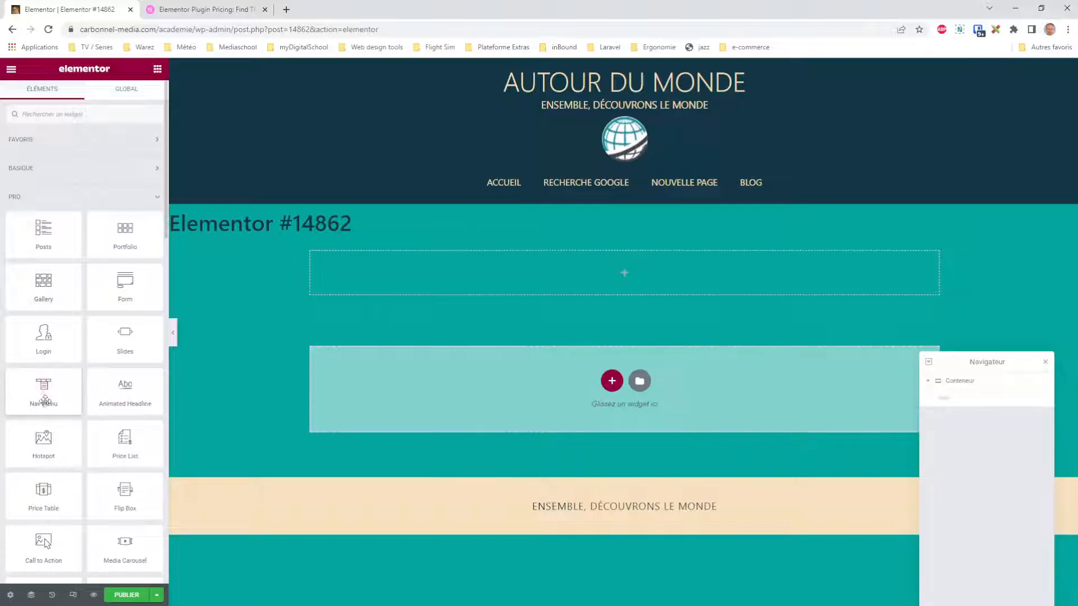
Add a Nav Menu widget to the empty container, with global Principal typography and Secondaire text color for the main menu.
{"action": "left_click_drag", "start_coordinate": [44, 389], "coordinate": [543, 277]}
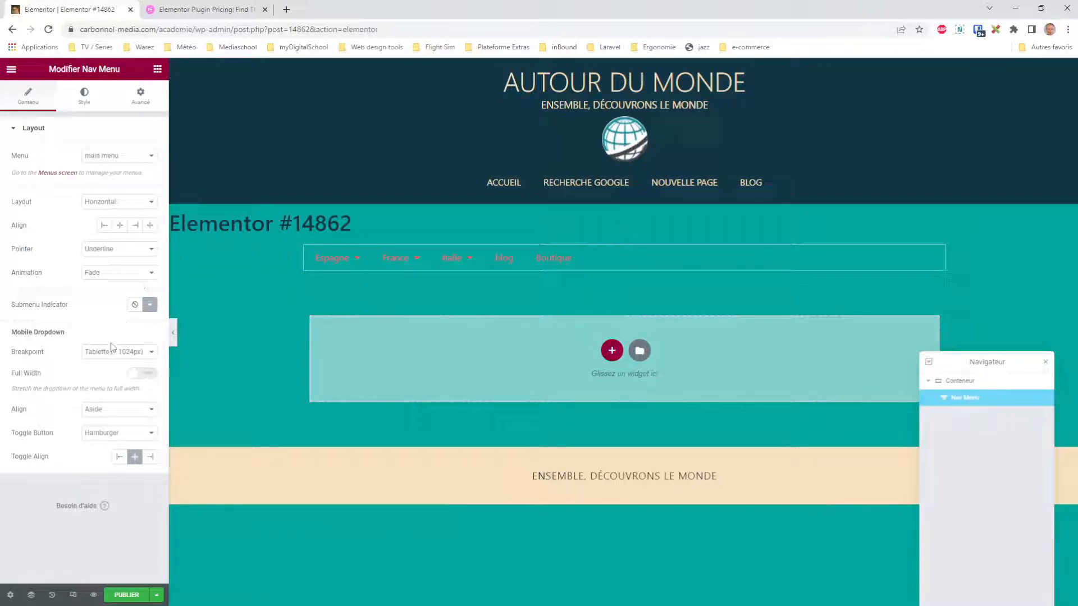
{"action": "left_click", "coordinate": [85, 94]}
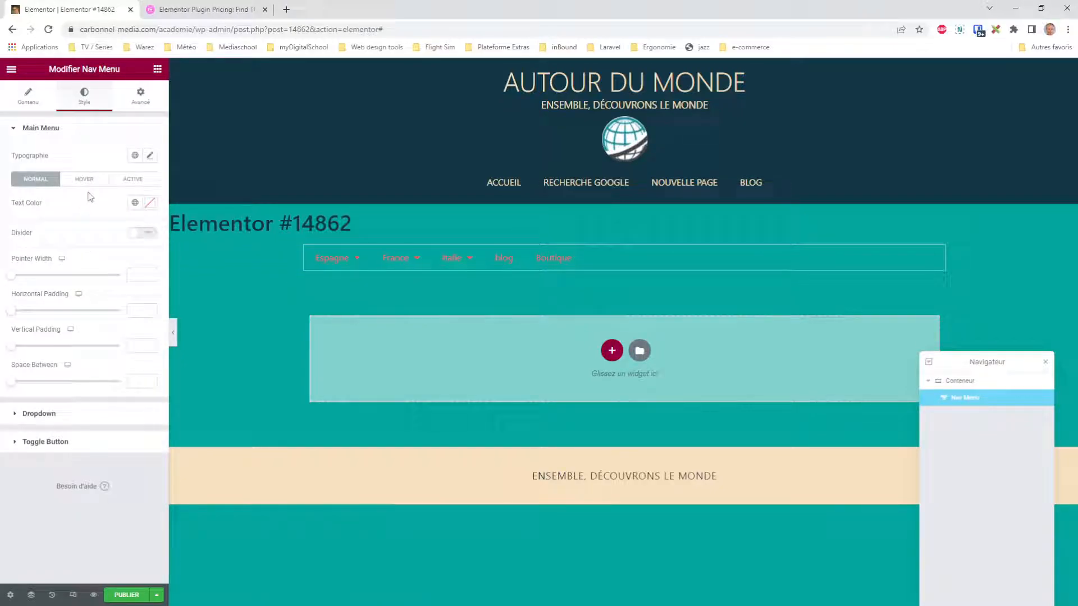
{"action": "left_click", "coordinate": [136, 156]}
{"action": "left_click", "coordinate": [34, 205]}
{"action": "left_click", "coordinate": [136, 203]}
{"action": "left_click", "coordinate": [79, 272]}
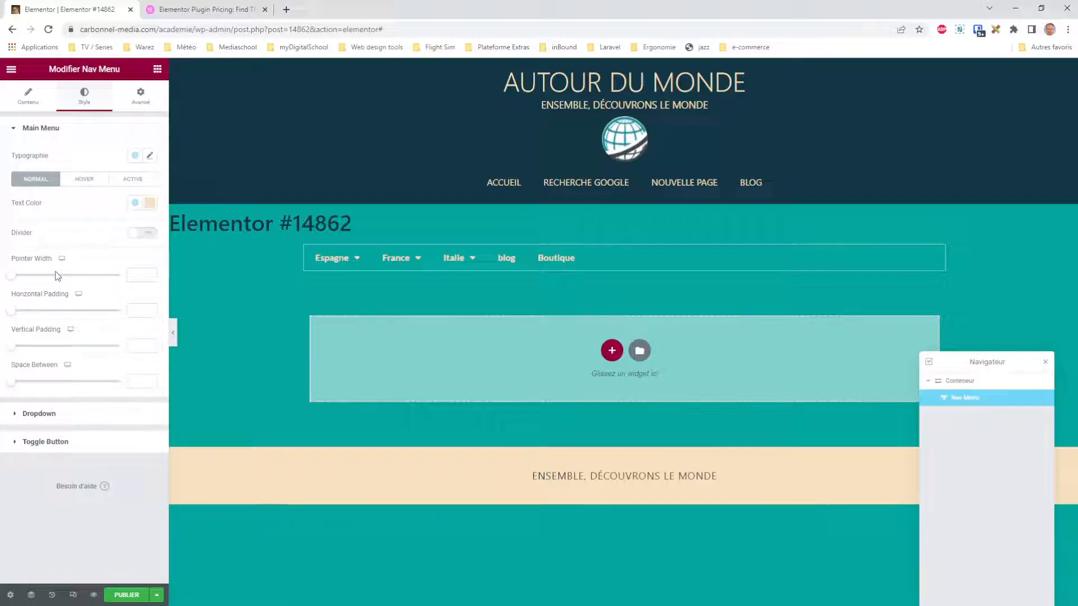
Center-align the Nav Menu and set its layout to Vertical.
{"action": "left_click", "coordinate": [28, 96]}
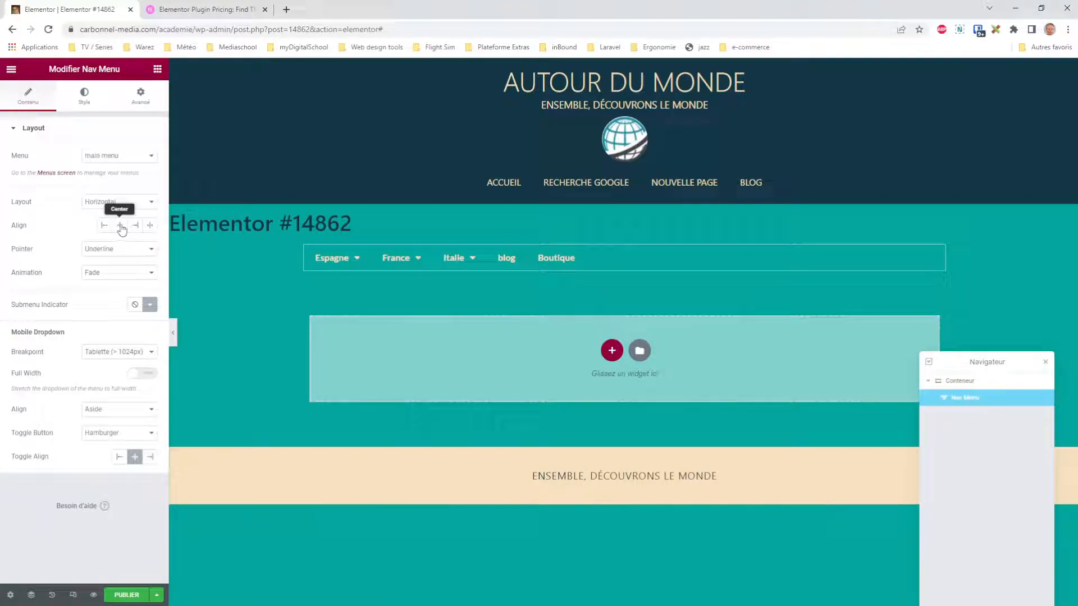
{"action": "left_click", "coordinate": [119, 225]}
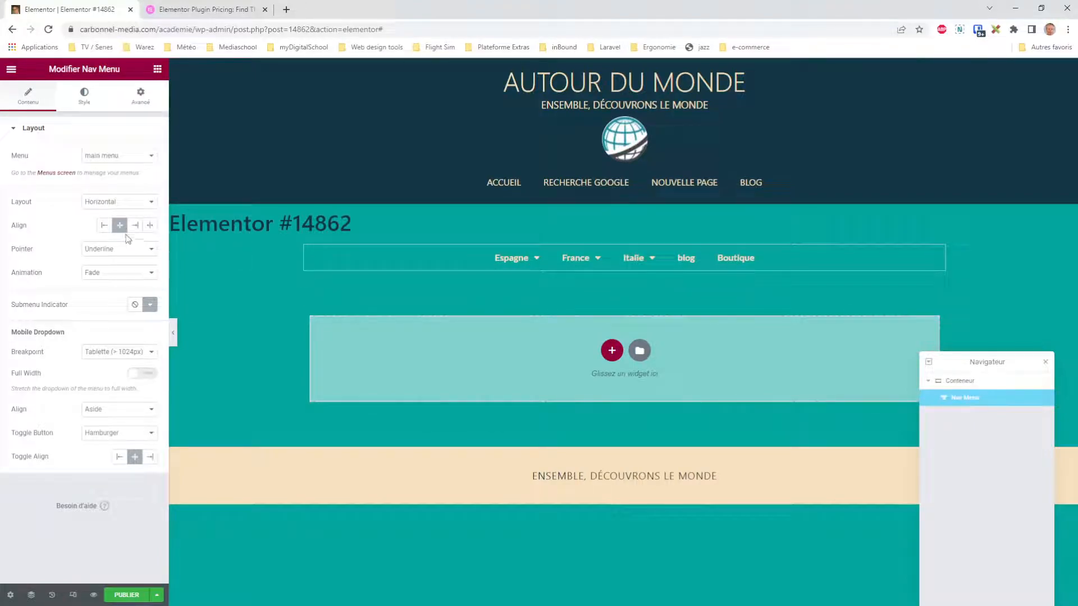
{"action": "left_click", "coordinate": [123, 202]}
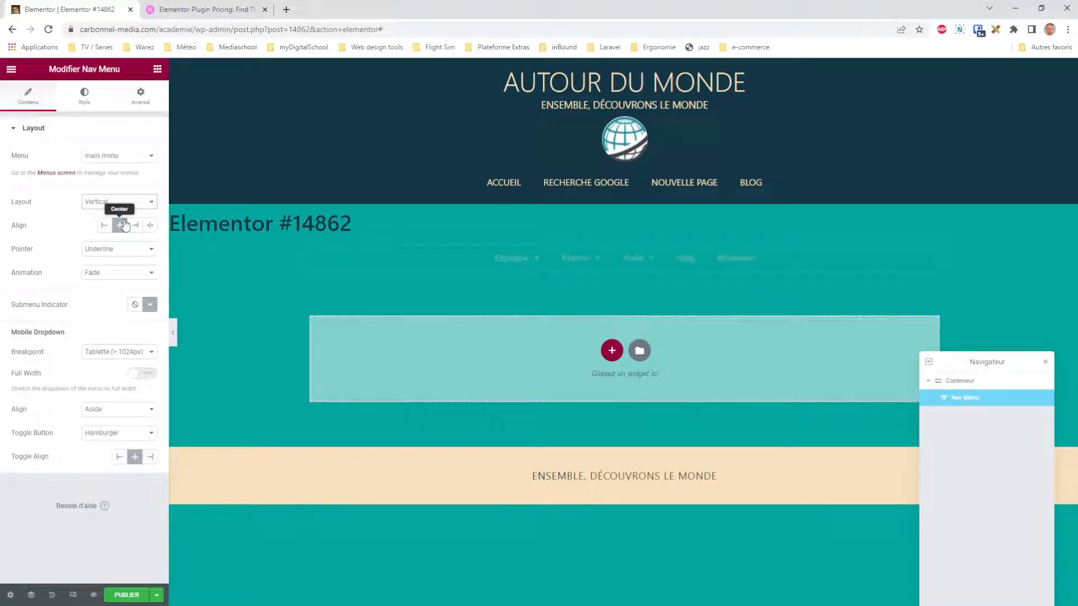
Switch the Nav Menu layout to Dropdown and test opening and closing it with its hamburger toggle.
{"action": "left_click", "coordinate": [126, 212]}
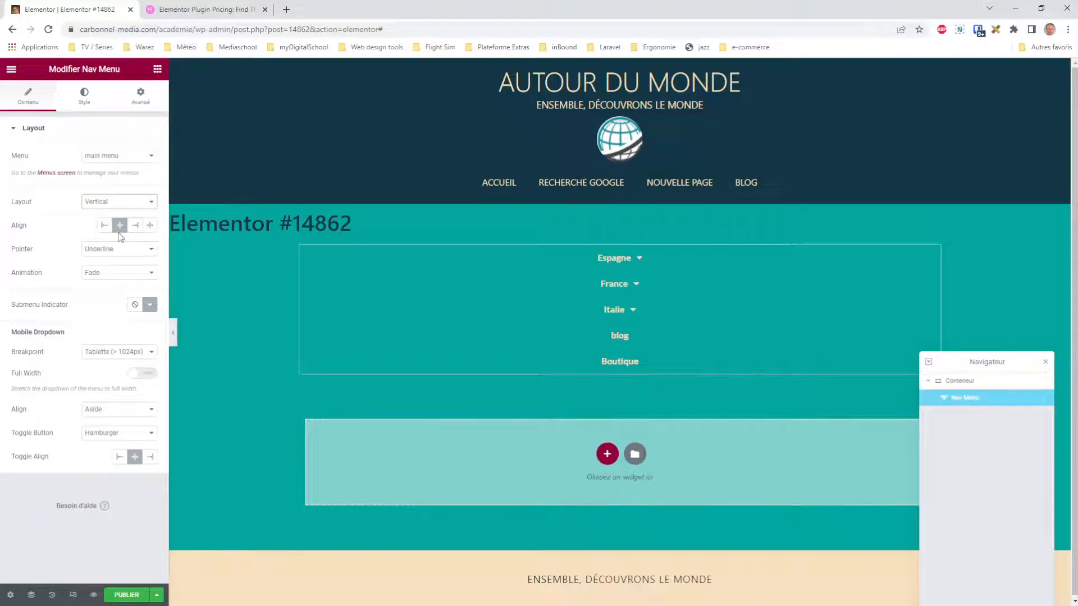
{"action": "key", "text": "Down"}
{"action": "left_click", "coordinate": [620, 255]}
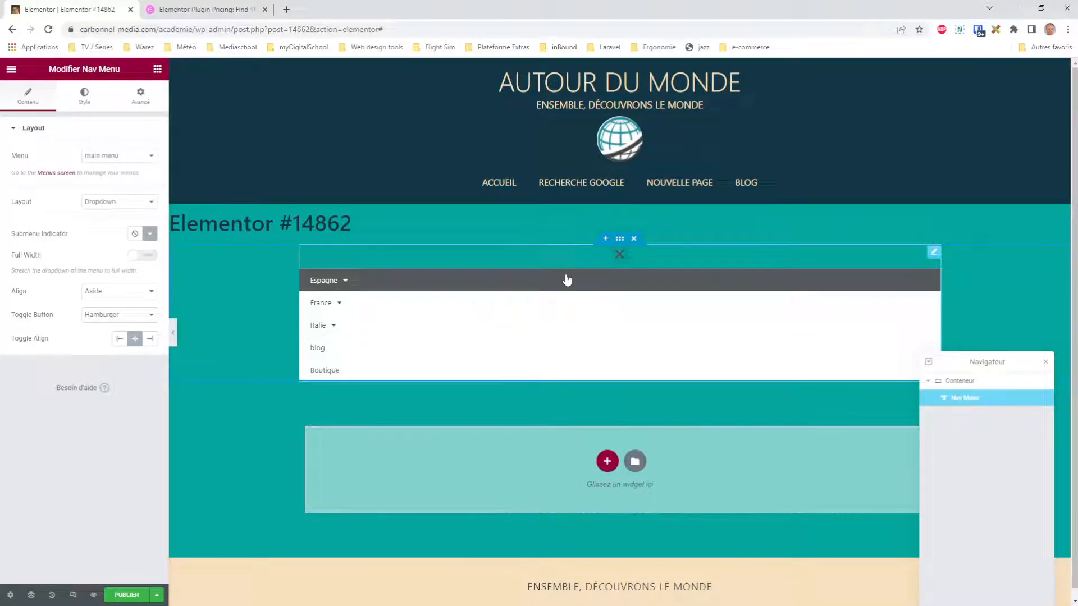
{"action": "left_click", "coordinate": [620, 256]}
{"action": "left_click", "coordinate": [620, 255]}
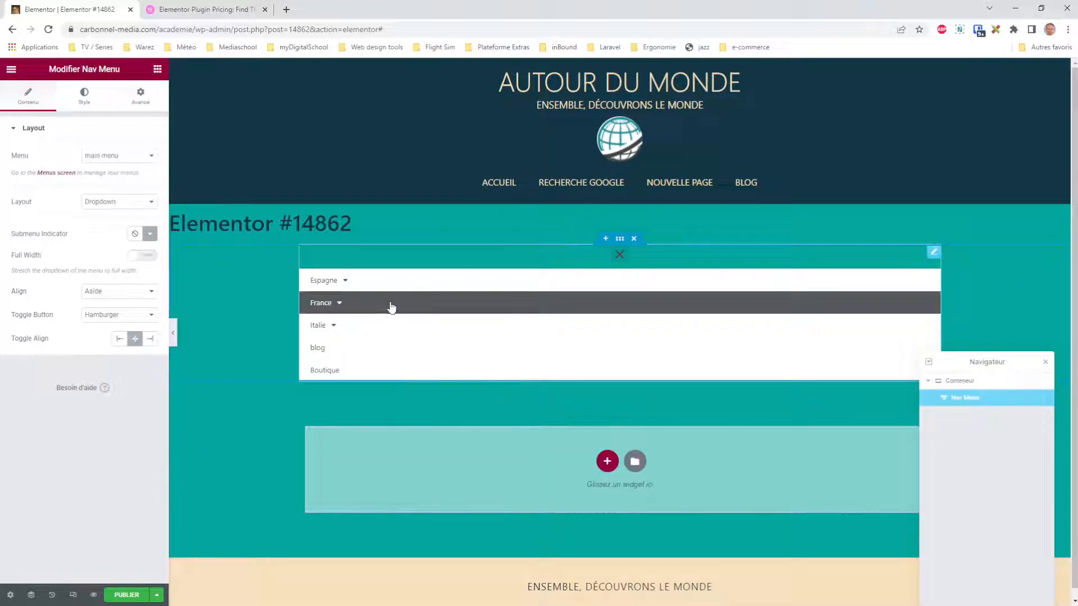
Review the Nav Menu's dropdown style options and set the dropdown background to the global Secondaire color.
{"action": "left_click", "coordinate": [84, 98]}
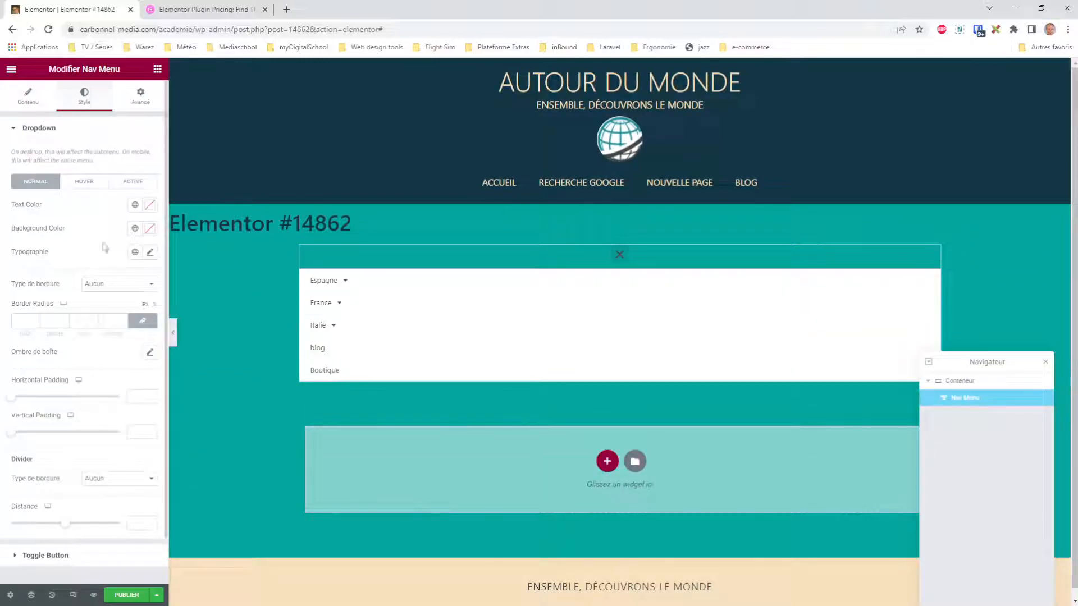
{"action": "scroll", "coordinate": [46, 531], "scroll_direction": "down", "scroll_amount": 2}
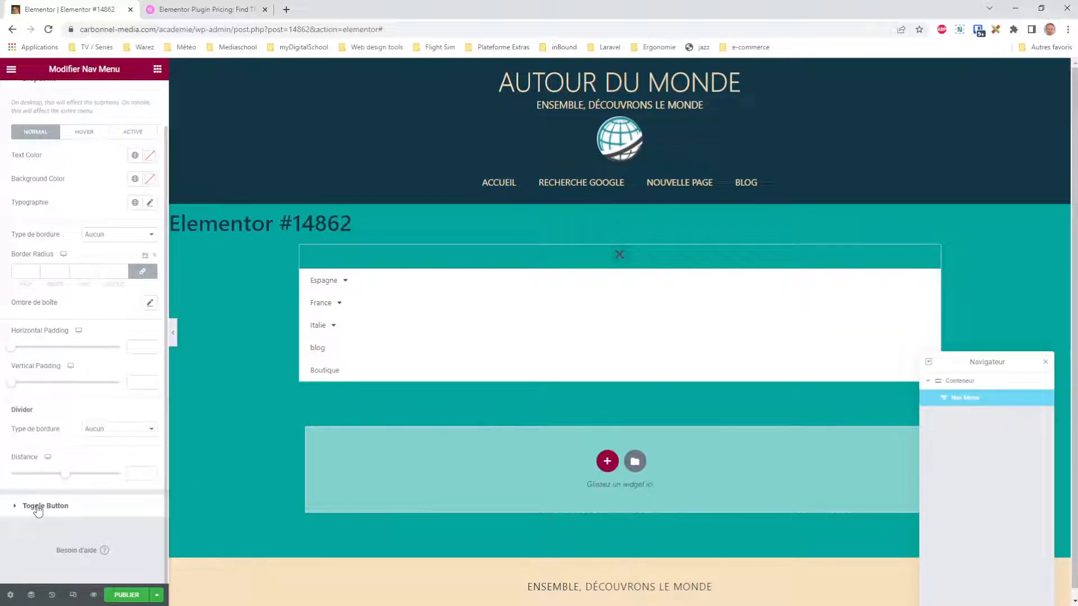
{"action": "scroll", "coordinate": [40, 511], "scroll_direction": "up", "scroll_amount": 2}
{"action": "scroll", "coordinate": [41, 510], "scroll_direction": "down", "scroll_amount": 2}
{"action": "scroll", "coordinate": [40, 508], "scroll_direction": "up", "scroll_amount": 2}
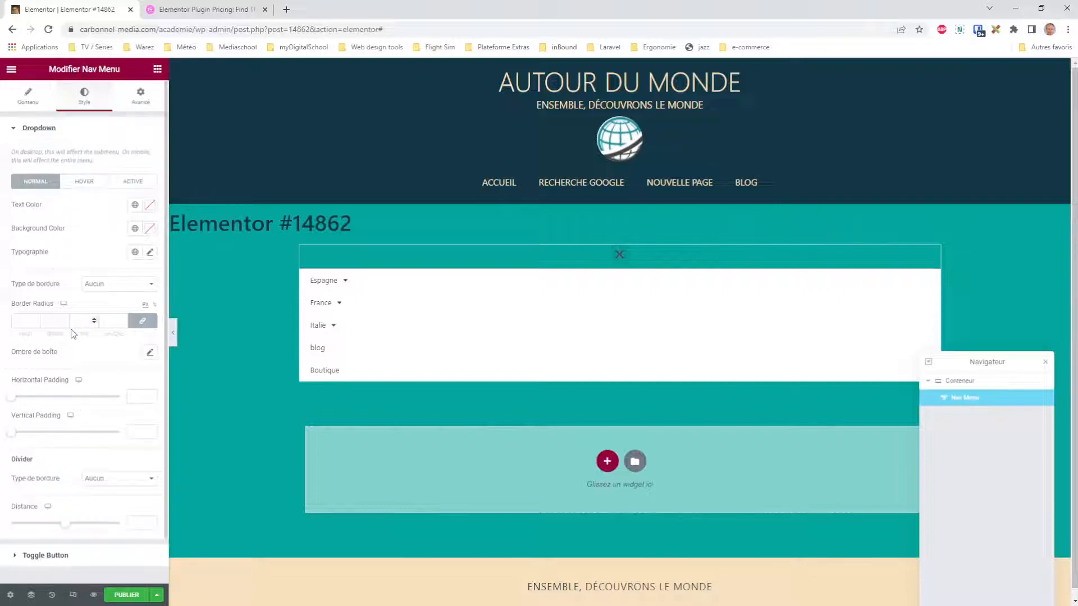
{"action": "left_click", "coordinate": [134, 228]}
{"action": "left_click", "coordinate": [55, 303]}
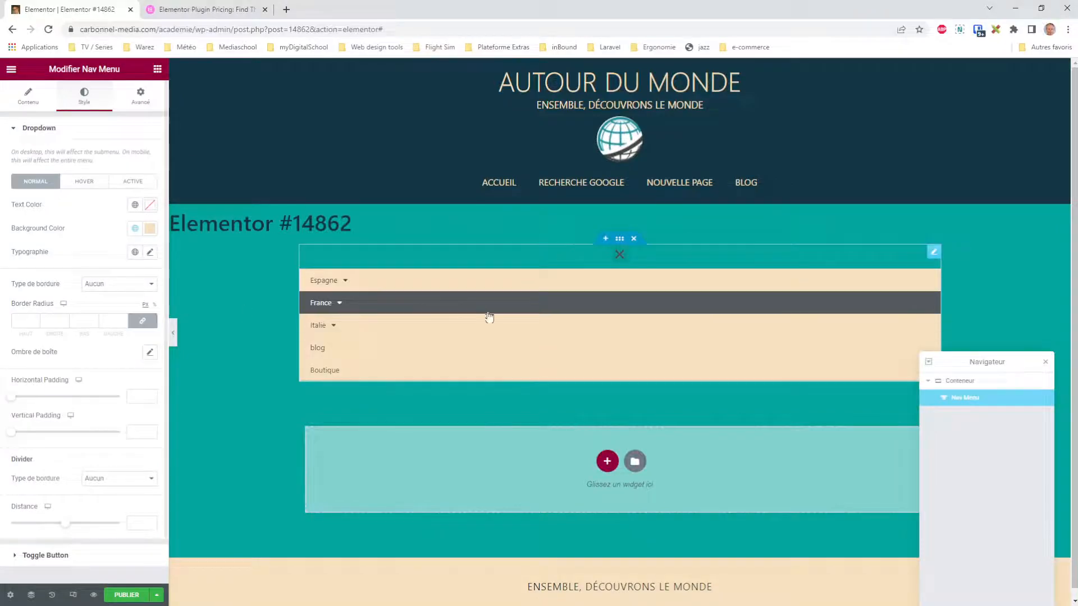
Set the dropdown's text color to the global Accentué color and its typography to the global Principal font.
{"action": "left_click", "coordinate": [135, 206]}
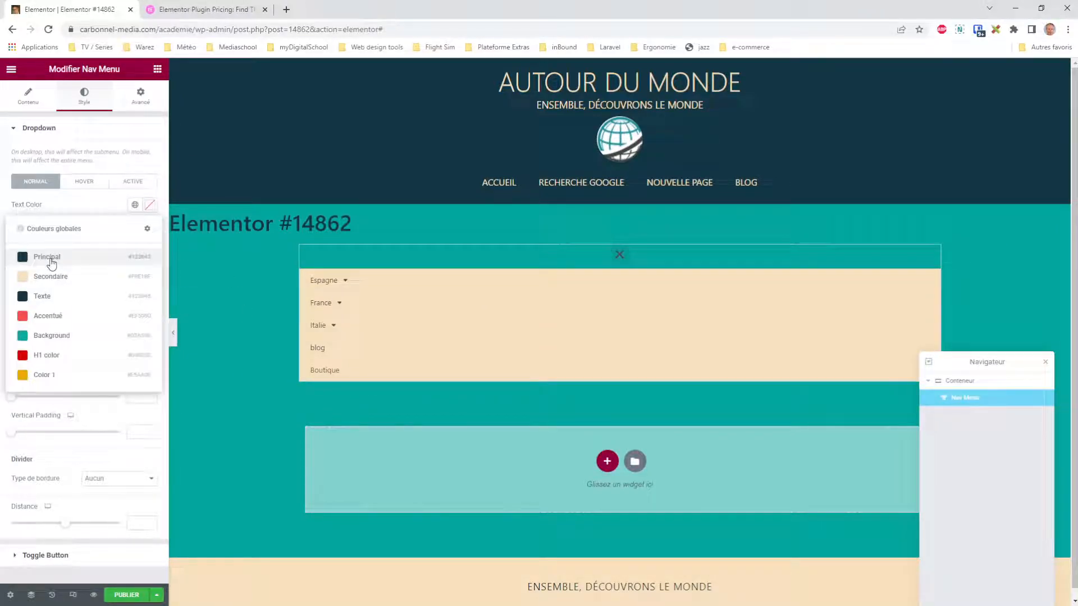
{"action": "left_click", "coordinate": [51, 316]}
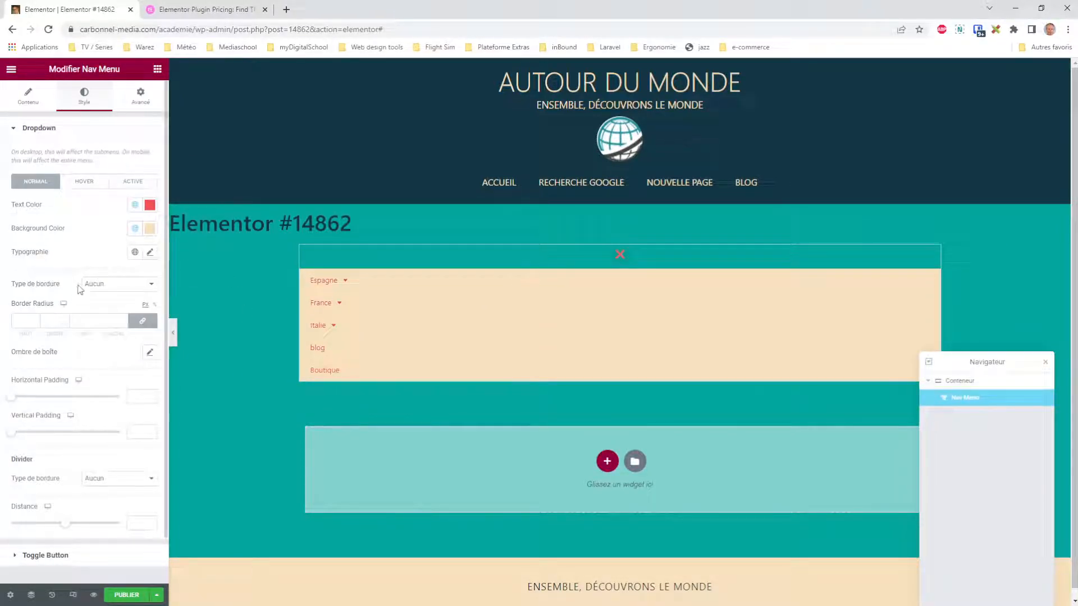
{"action": "left_click", "coordinate": [135, 252]}
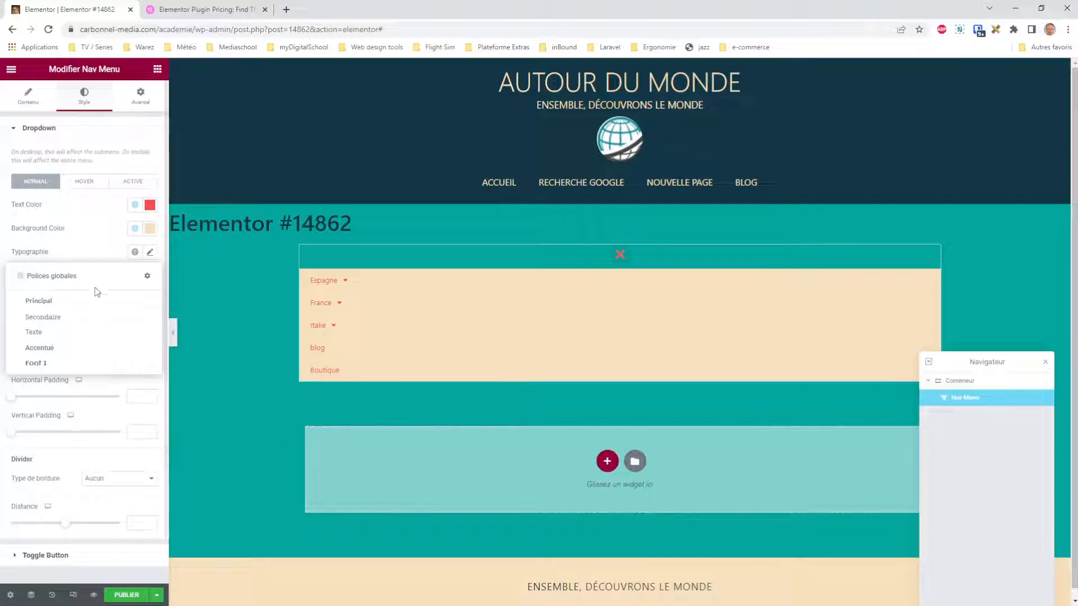
{"action": "left_click", "coordinate": [53, 302]}
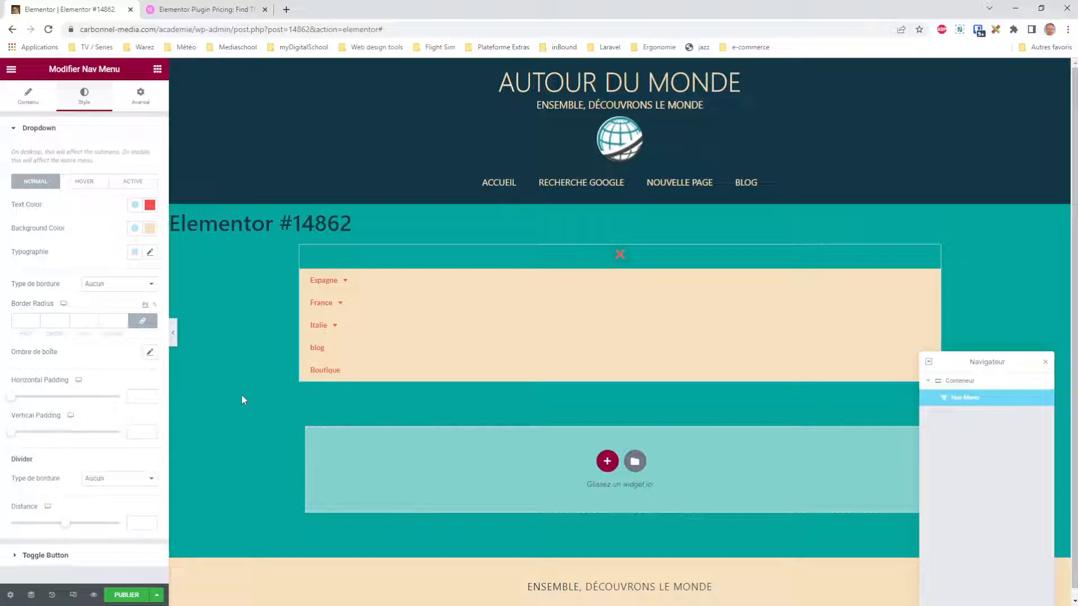
Return to the widget list and collapse its expanded categories to review all the category names.
{"action": "left_click", "coordinate": [157, 69]}
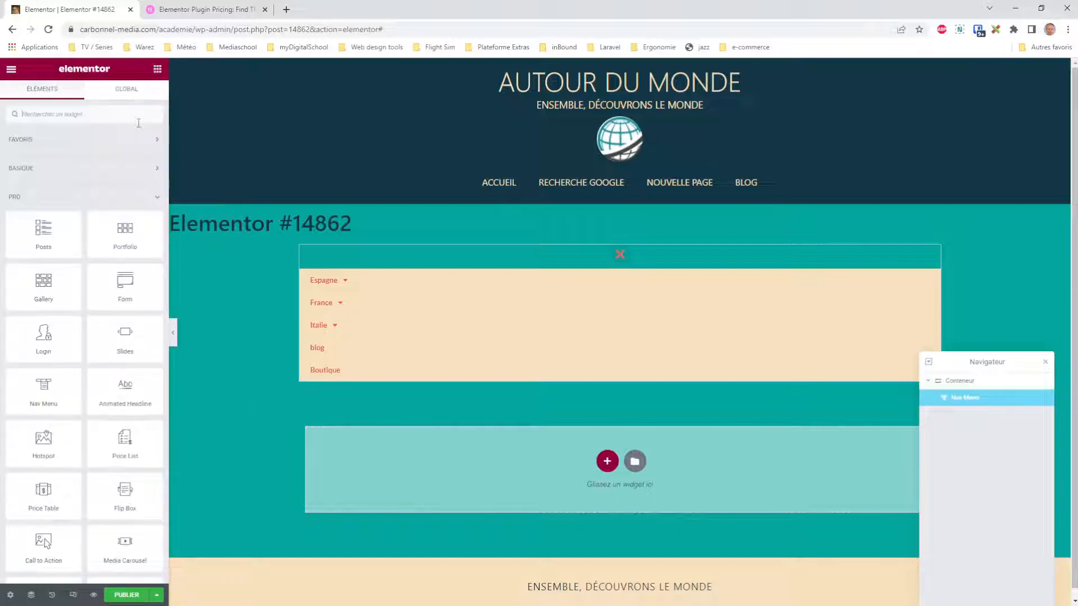
{"action": "left_click", "coordinate": [159, 199]}
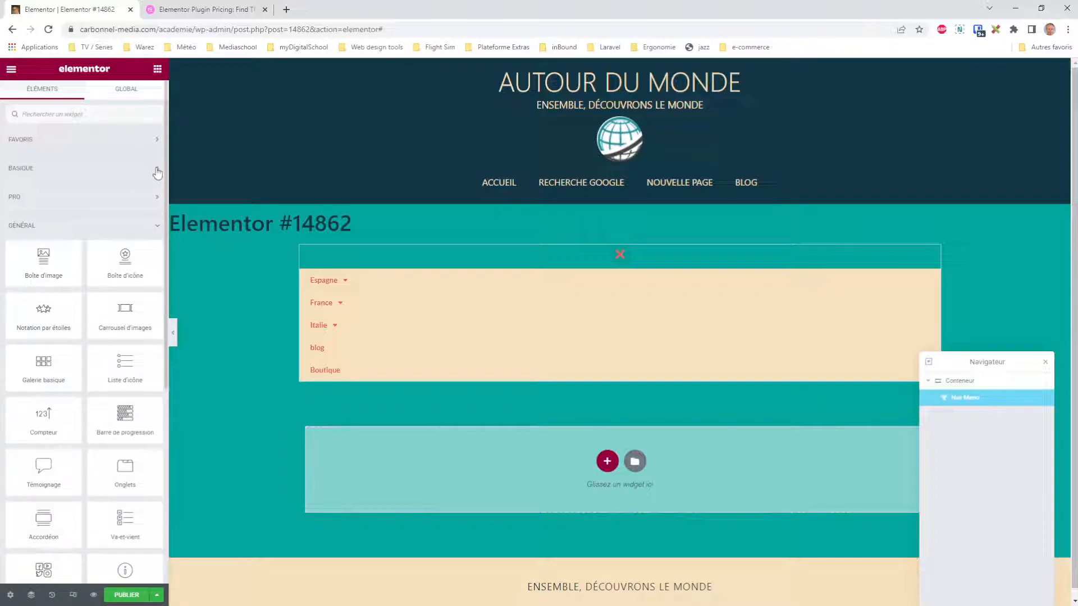
{"action": "left_click", "coordinate": [158, 170]}
{"action": "left_click", "coordinate": [158, 170]}
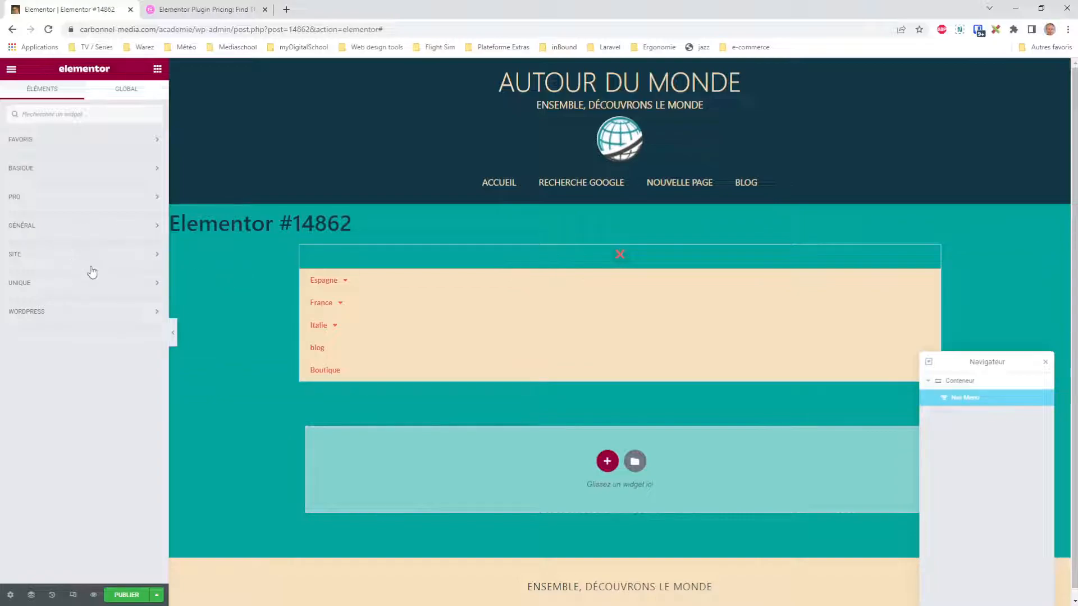
Examine the widgets in the Unique category and collapse it again.
{"action": "left_click", "coordinate": [148, 288]}
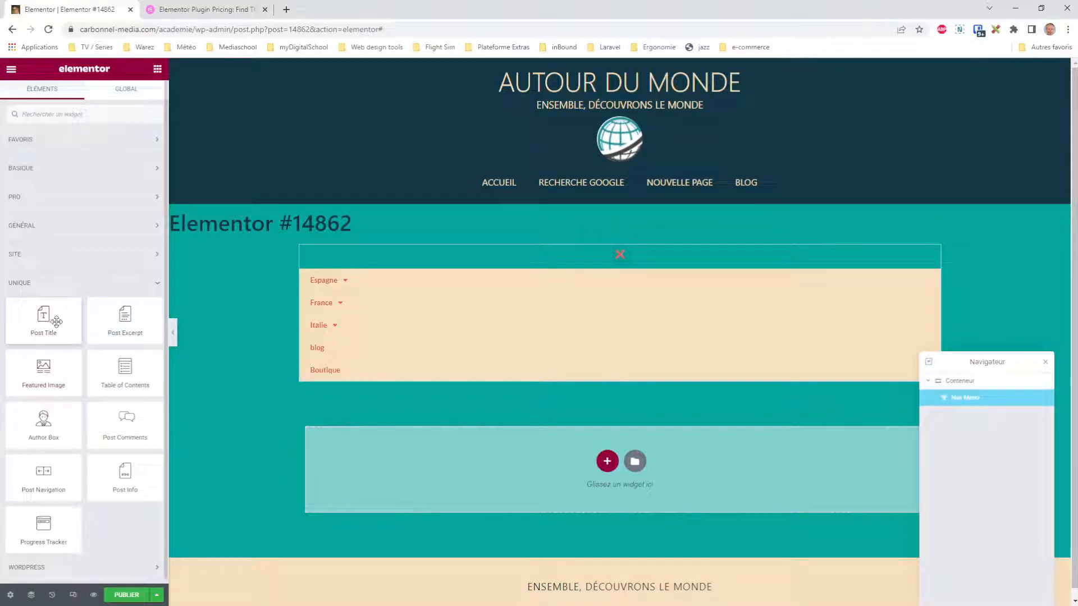
{"action": "left_click", "coordinate": [156, 289]}
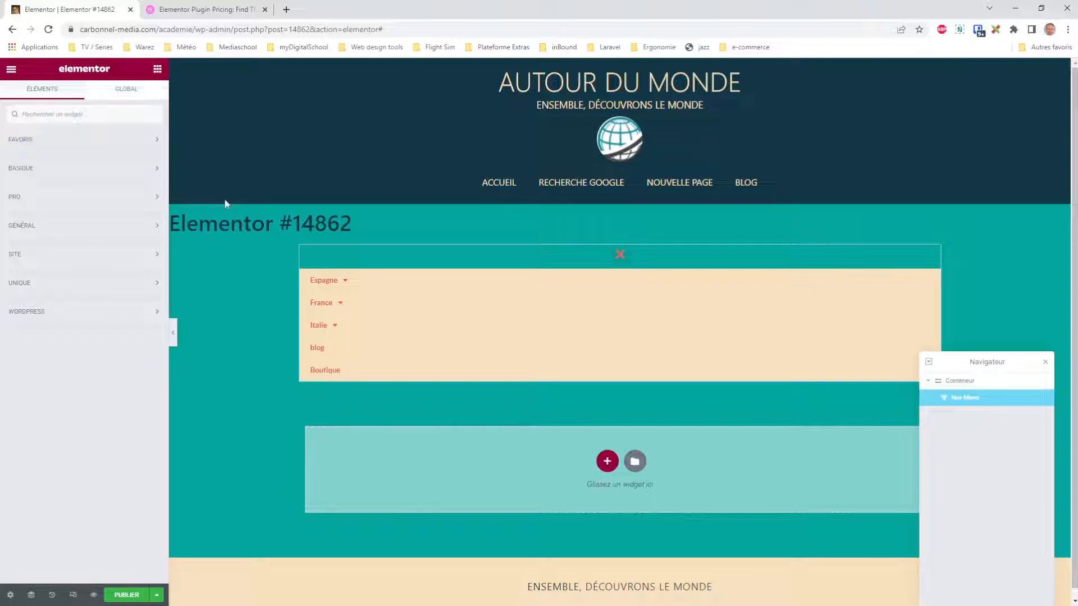
Leave the Elementor editor for the WordPress admin and deactivate the Elementor Pro extension.
{"action": "left_click", "coordinate": [13, 72]}
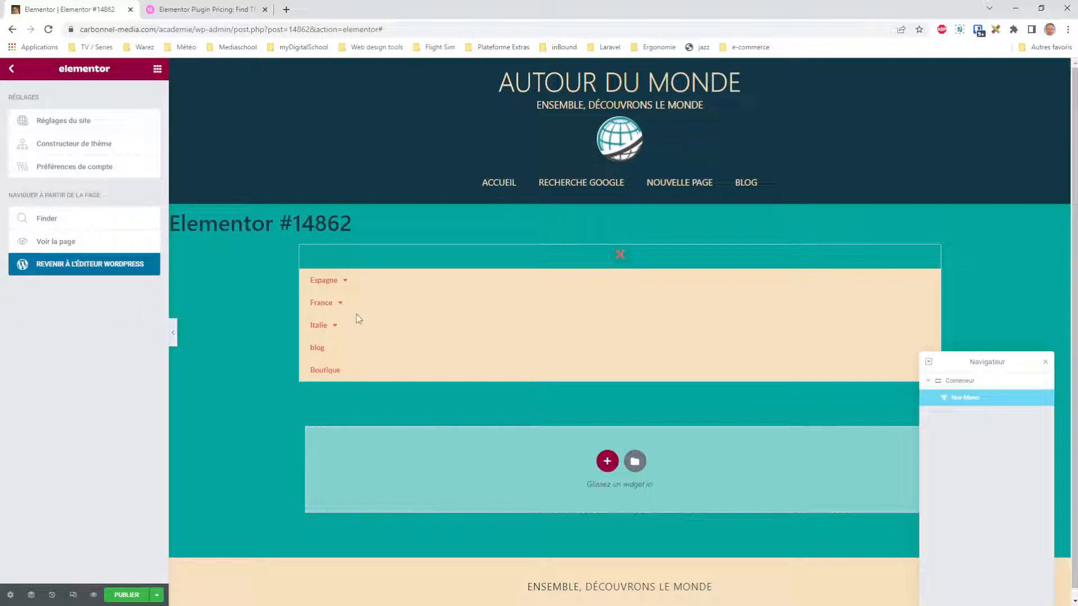
{"action": "left_click", "coordinate": [84, 264]}
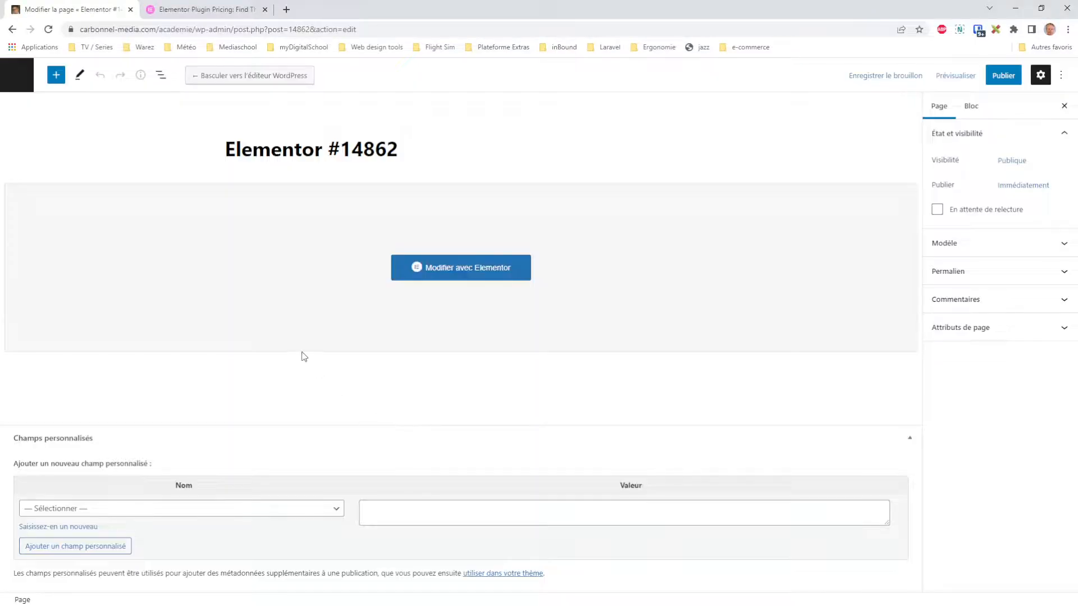
{"action": "left_click", "coordinate": [17, 74]}
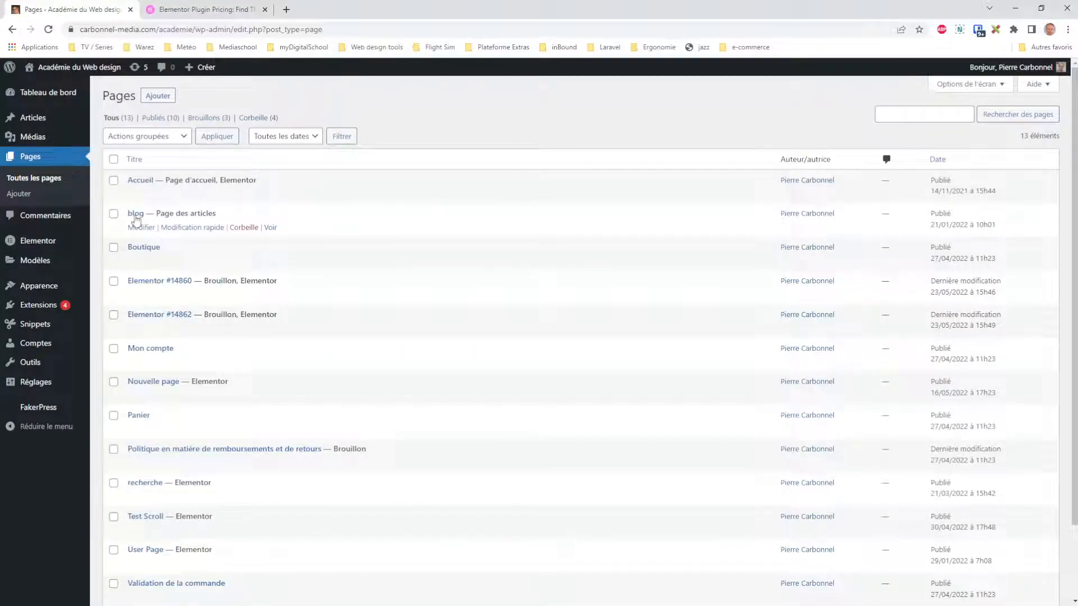
{"action": "mouse_move", "coordinate": [41, 305]}
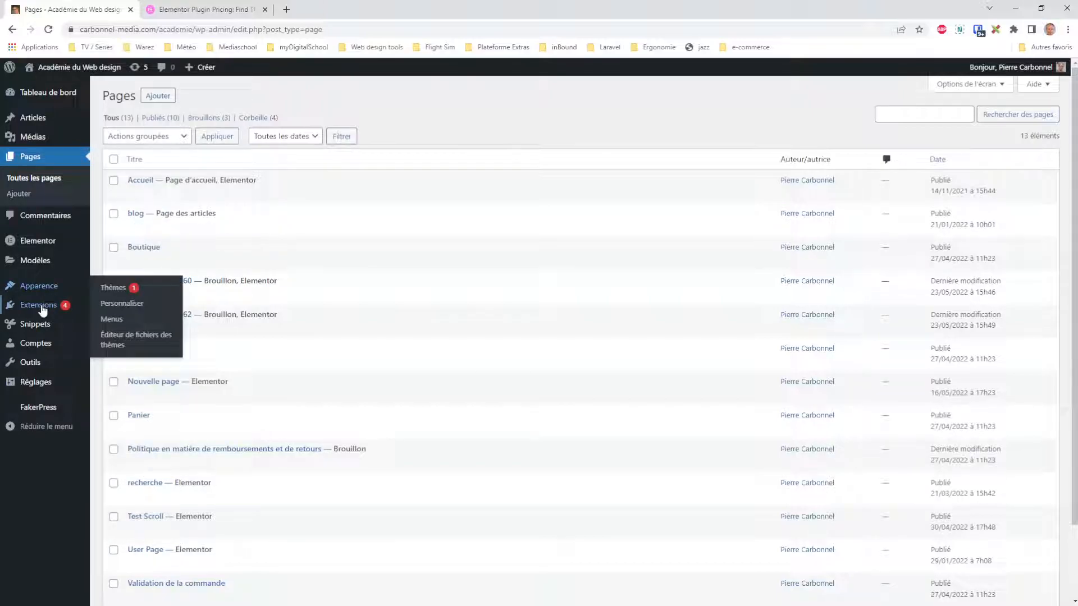
{"action": "left_click", "coordinate": [130, 309]}
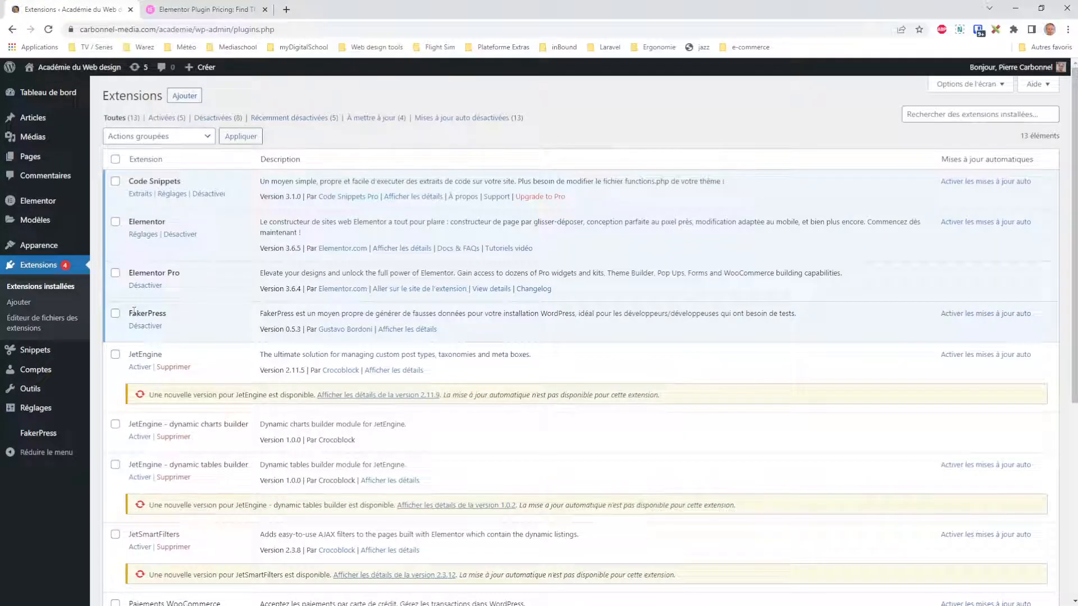
{"action": "left_click", "coordinate": [149, 286]}
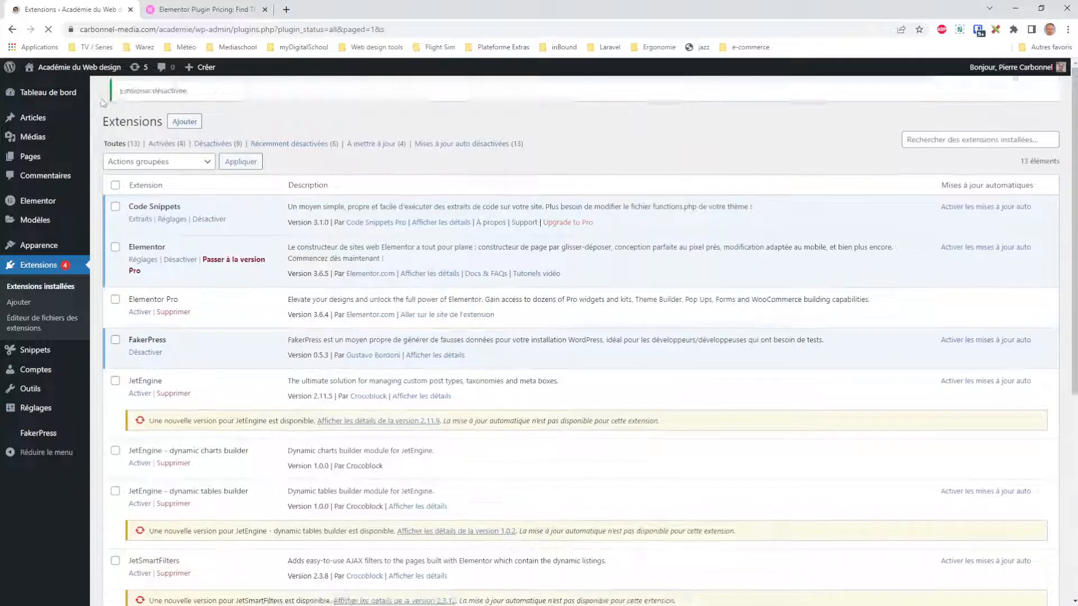
Check the site's home page and the Articles list with Elementor Pro deactivated.
{"action": "left_click", "coordinate": [89, 67]}
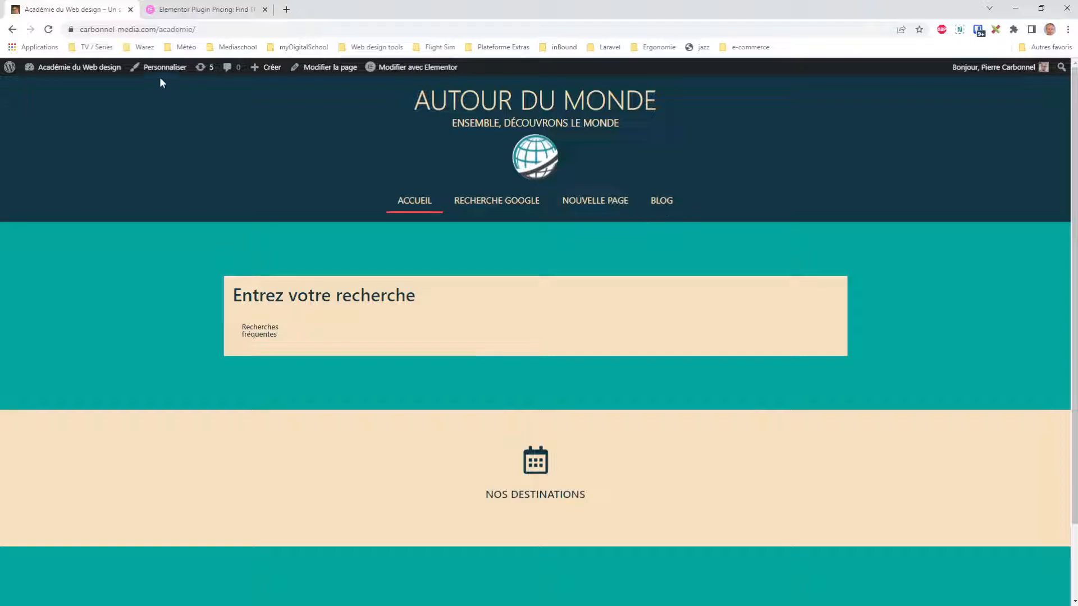
{"action": "mouse_move", "coordinate": [79, 78]}
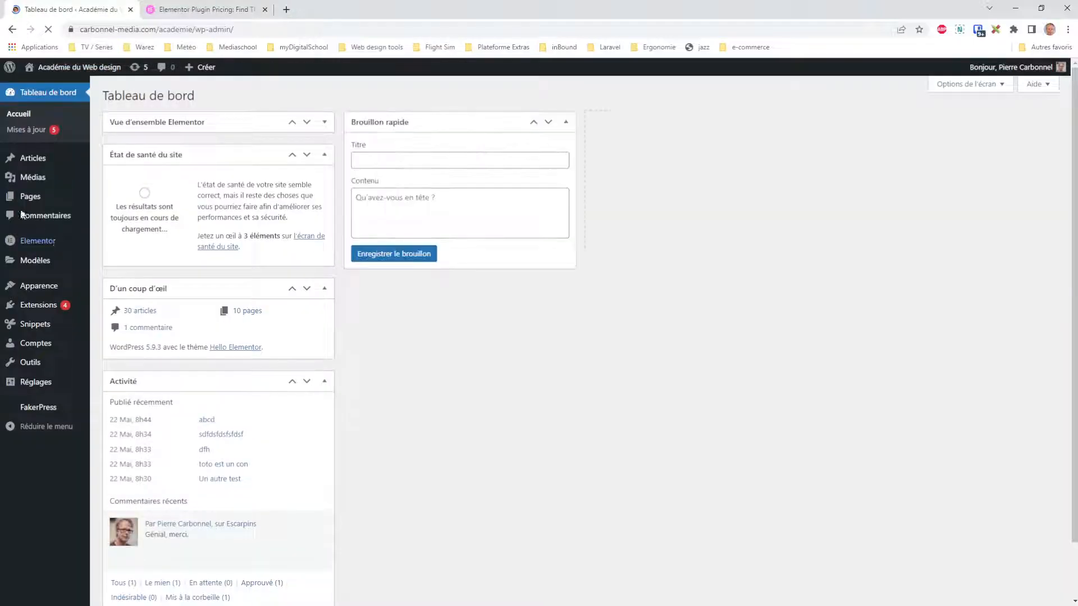
{"action": "mouse_move", "coordinate": [34, 158]}
{"action": "left_click", "coordinate": [140, 161]}
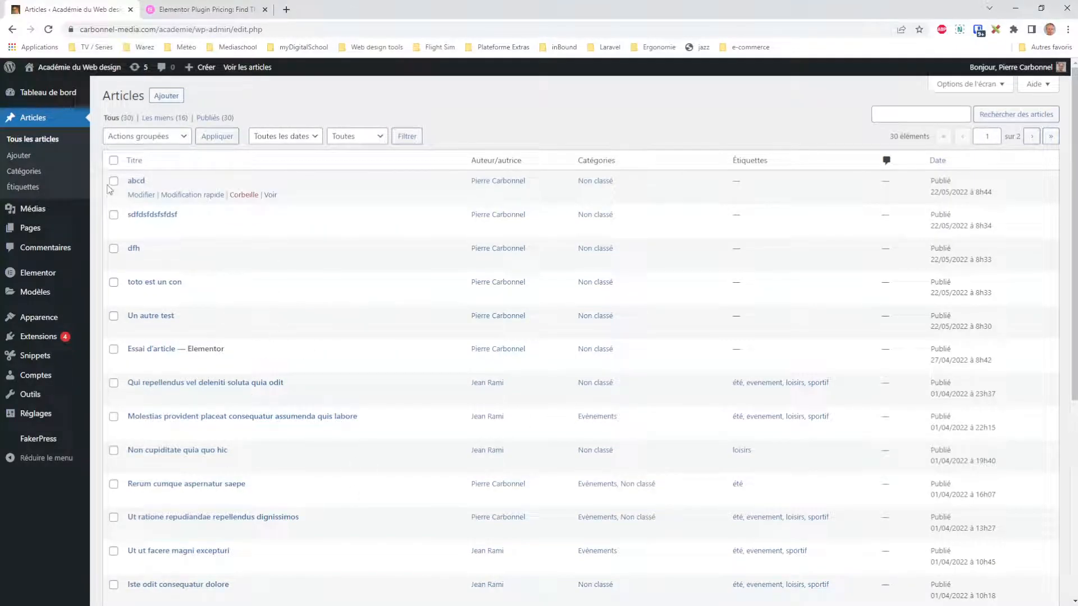
{"action": "left_click", "coordinate": [68, 70]}
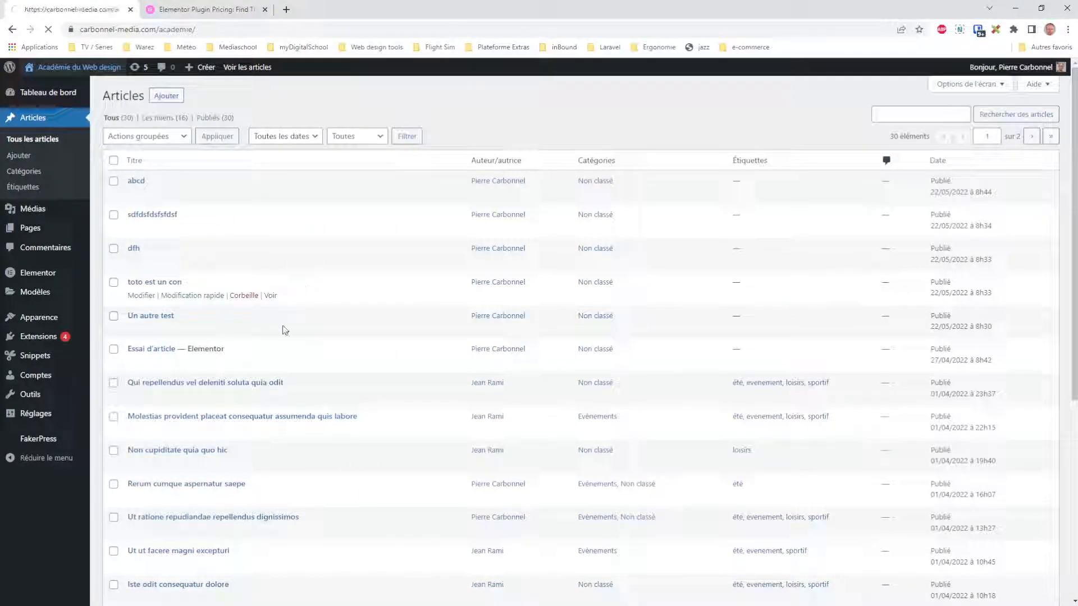
{"action": "left_click", "coordinate": [13, 29]}
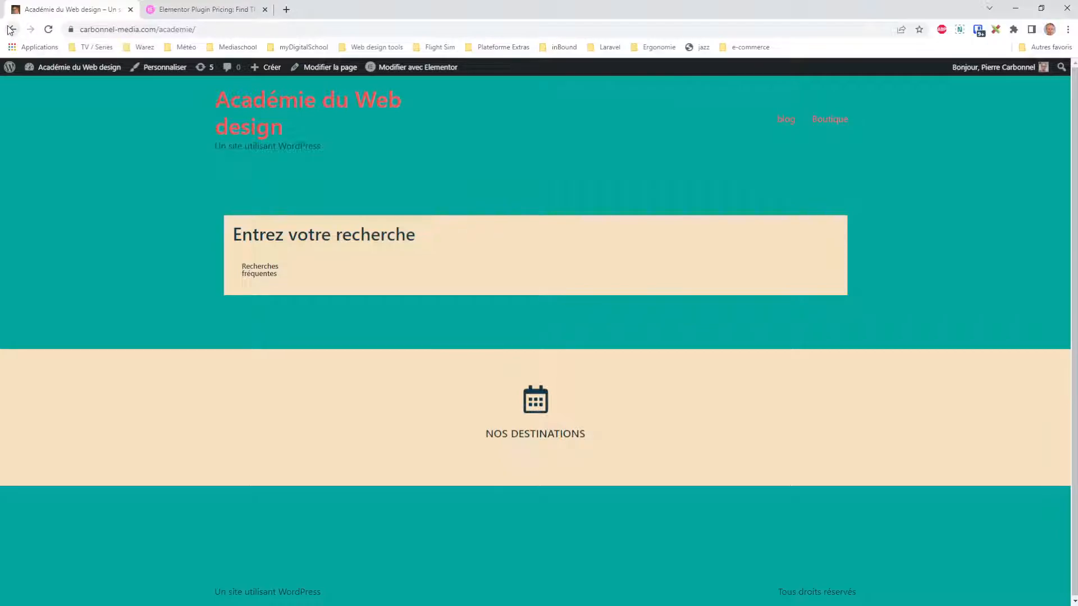
View the blog page on the live site from the pages list.
{"action": "mouse_move", "coordinate": [38, 220]}
{"action": "left_click", "coordinate": [130, 228]}
{"action": "left_click", "coordinate": [271, 228]}
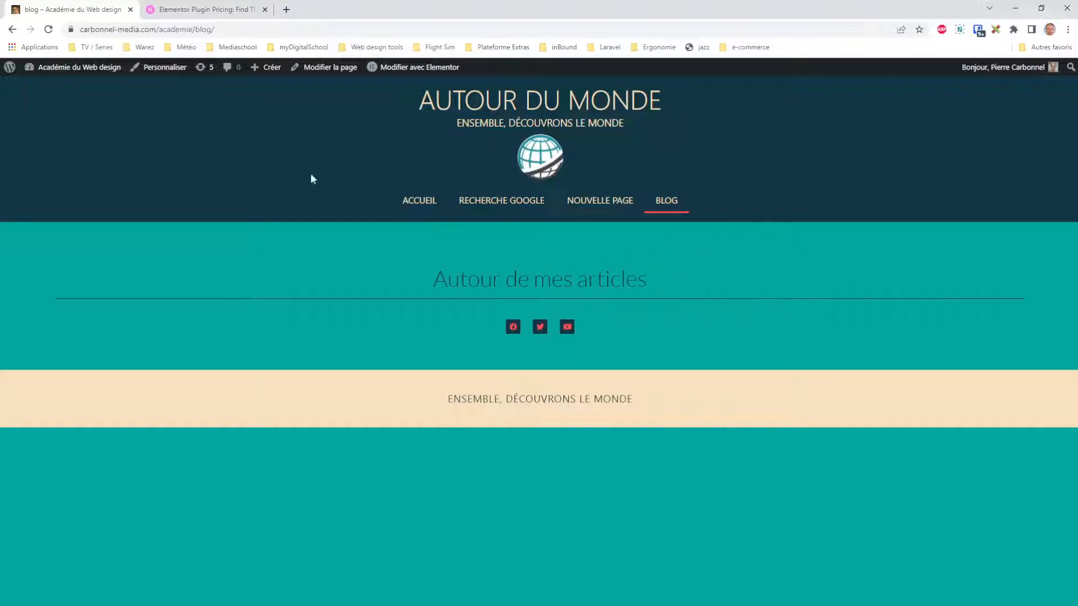
Return to the WordPress dashboard and activate the Twenty Twenty-Two theme.
{"action": "mouse_move", "coordinate": [84, 69]}
{"action": "left_click", "coordinate": [102, 102]}
{"action": "mouse_move", "coordinate": [46, 312]}
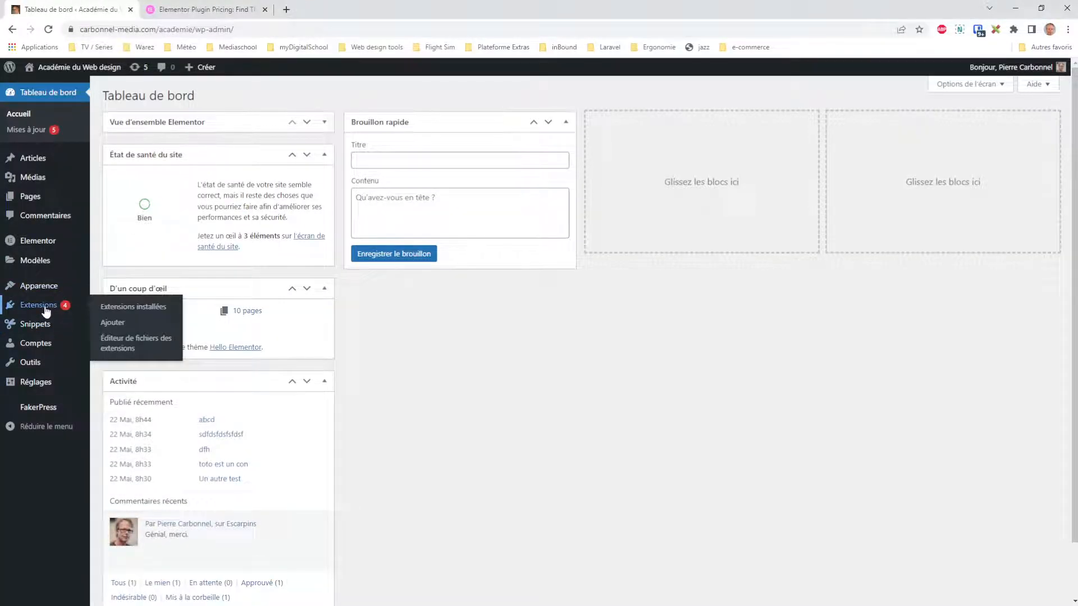
{"action": "mouse_move", "coordinate": [47, 286]}
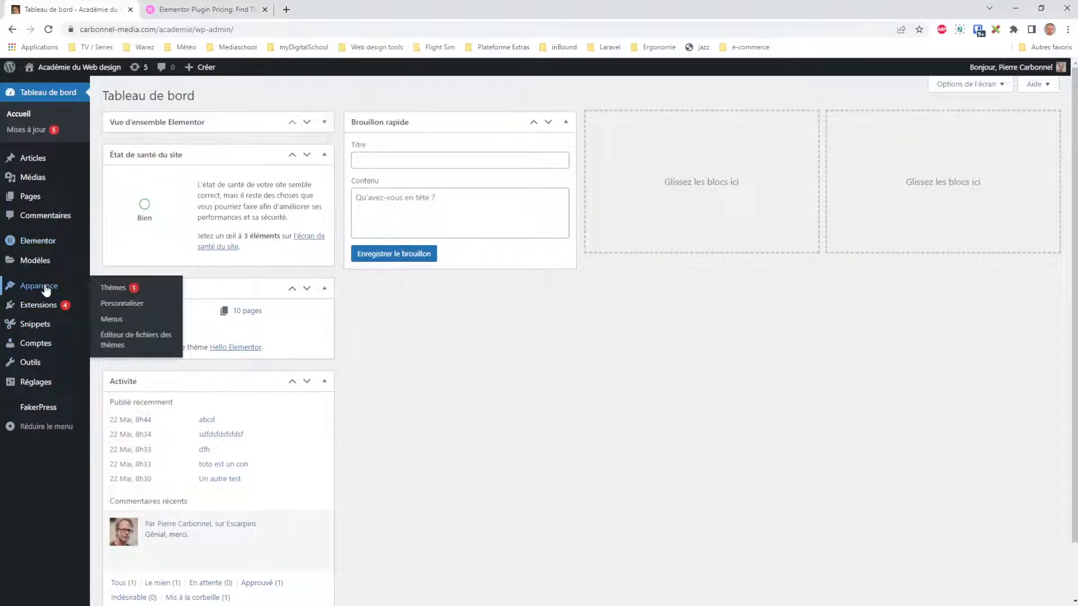
{"action": "left_click", "coordinate": [112, 288]}
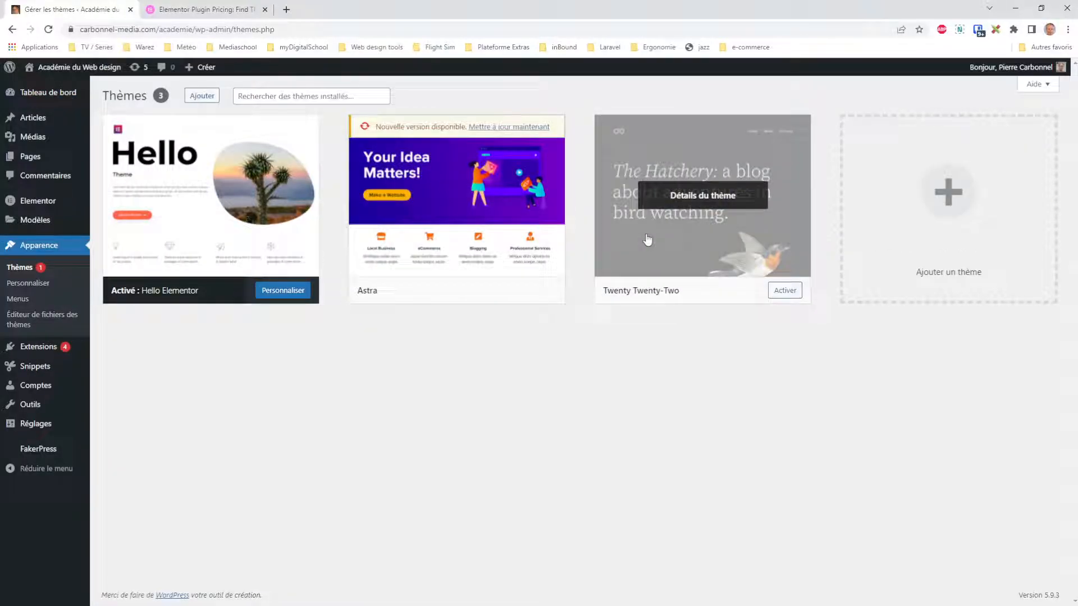
{"action": "left_click", "coordinate": [785, 290]}
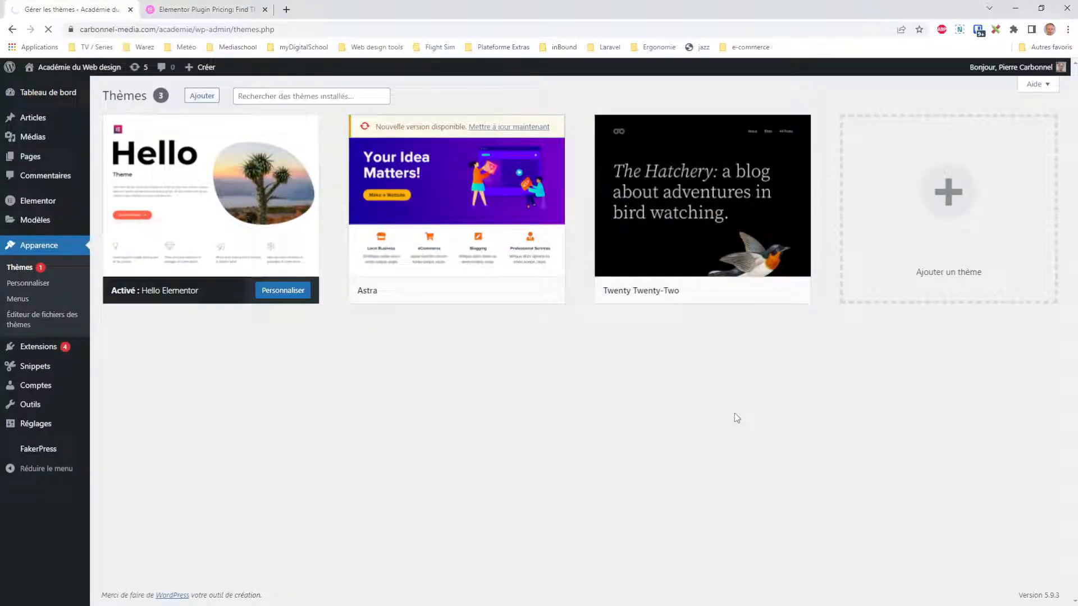
View the blog page with the Twenty Twenty-Two theme and examine how its articles are laid out.
{"action": "left_click", "coordinate": [39, 159]}
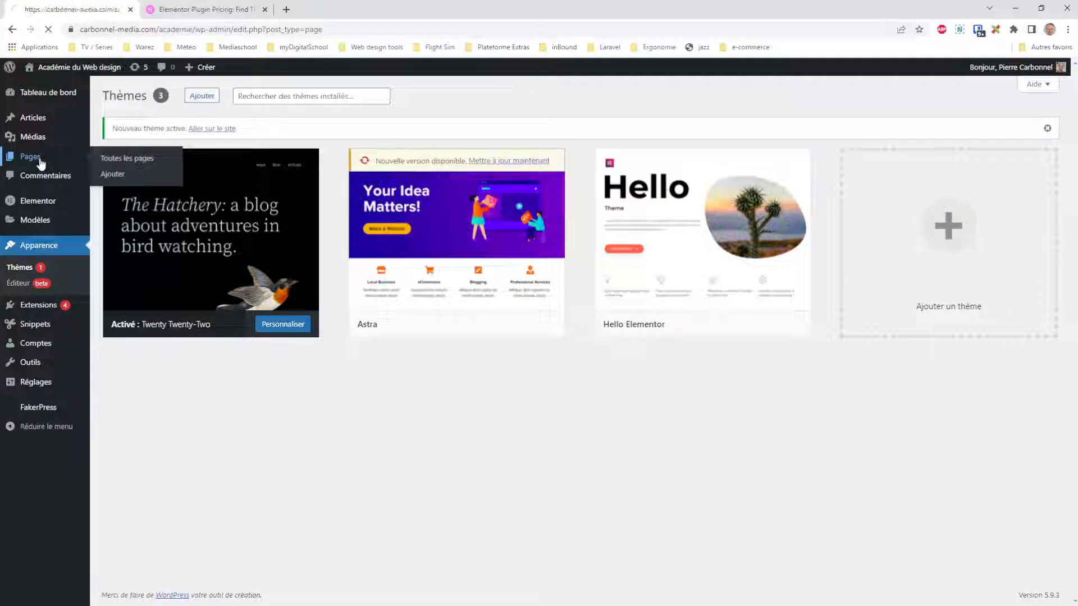
{"action": "mouse_move", "coordinate": [242, 225]}
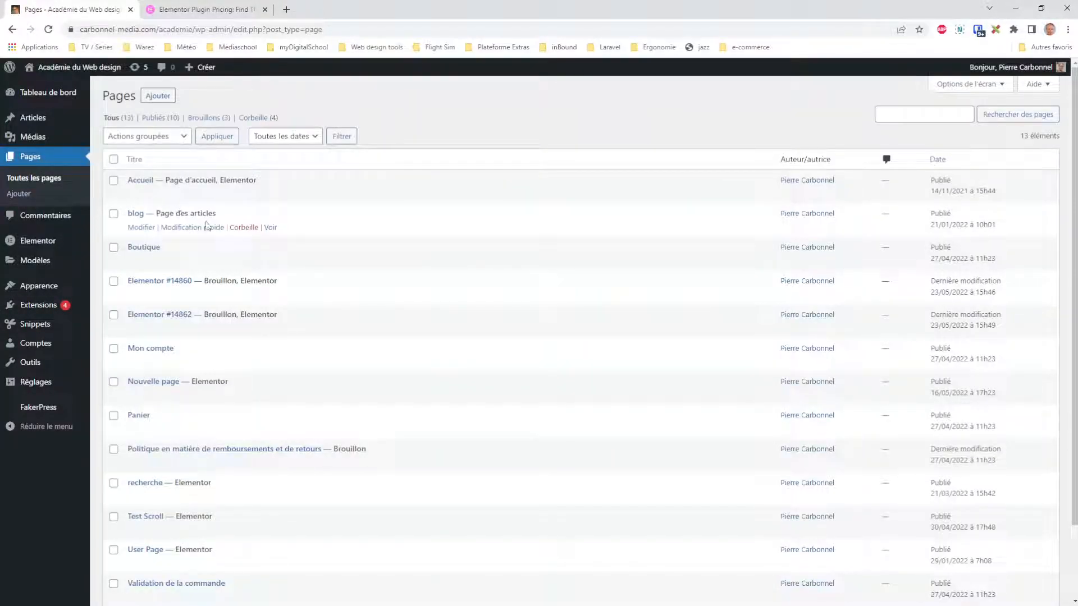
{"action": "left_click", "coordinate": [269, 228]}
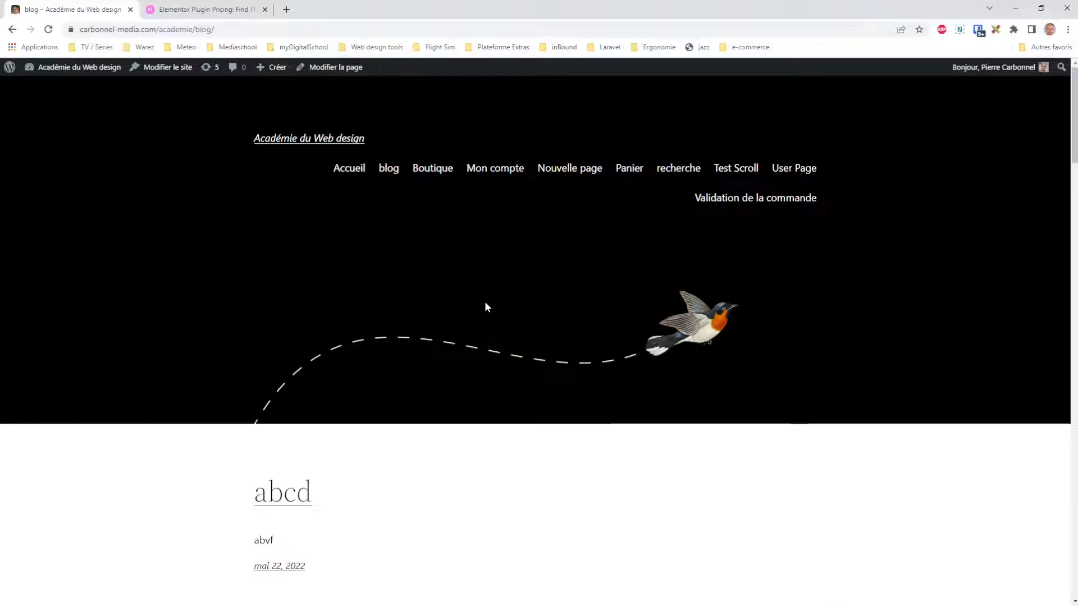
{"action": "scroll", "coordinate": [487, 322], "scroll_direction": "down", "scroll_amount": 15}
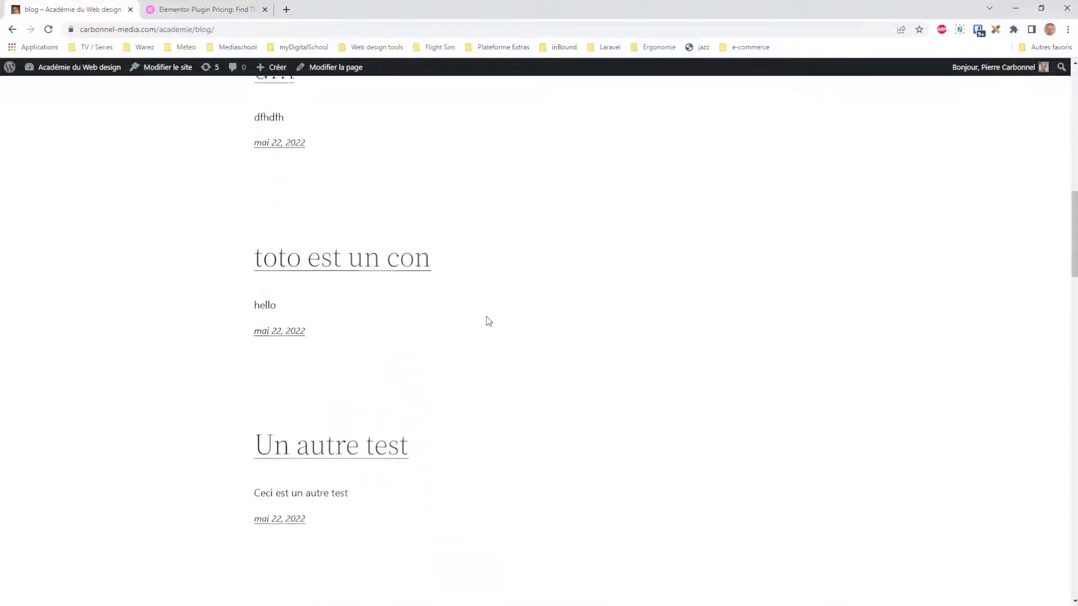
{"action": "scroll", "coordinate": [489, 321], "scroll_direction": "down", "scroll_amount": 10}
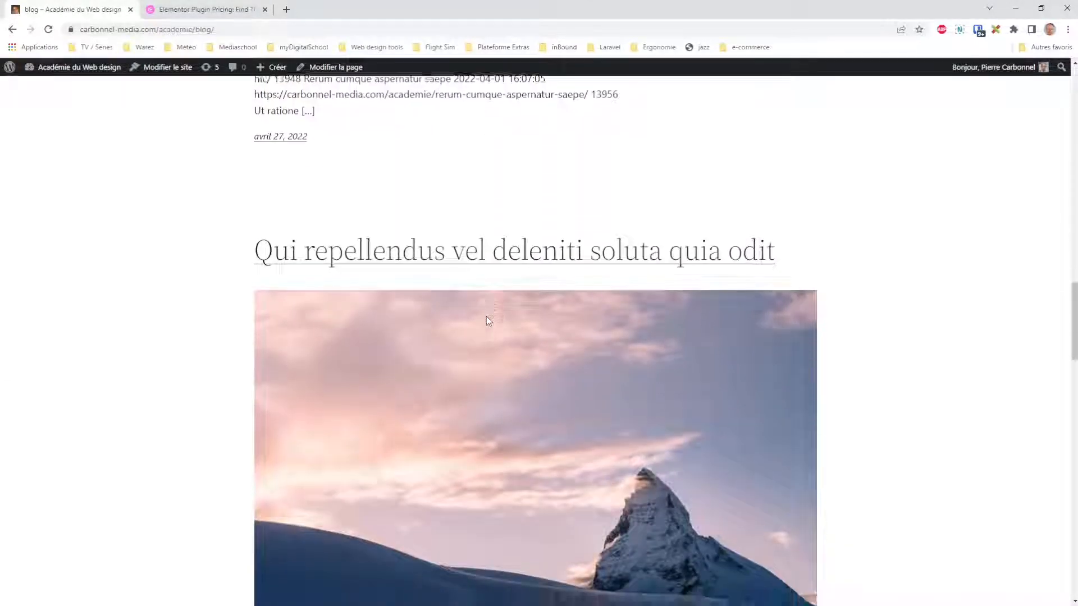
{"action": "scroll", "coordinate": [520, 251], "scroll_direction": "up", "scroll_amount": 5}
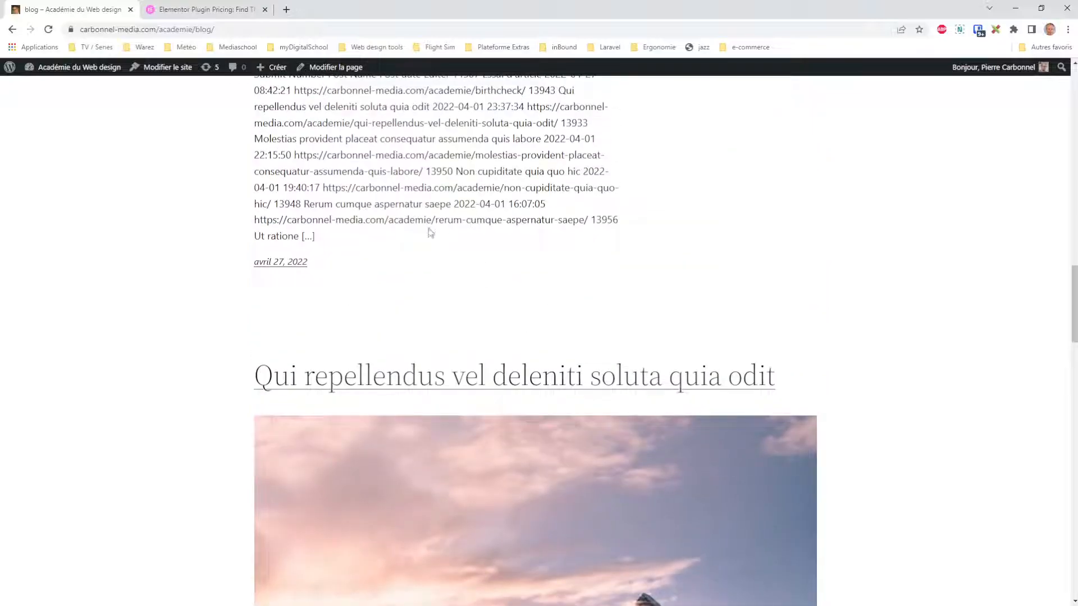
{"action": "scroll", "coordinate": [419, 129], "scroll_direction": "up", "scroll_amount": 2}
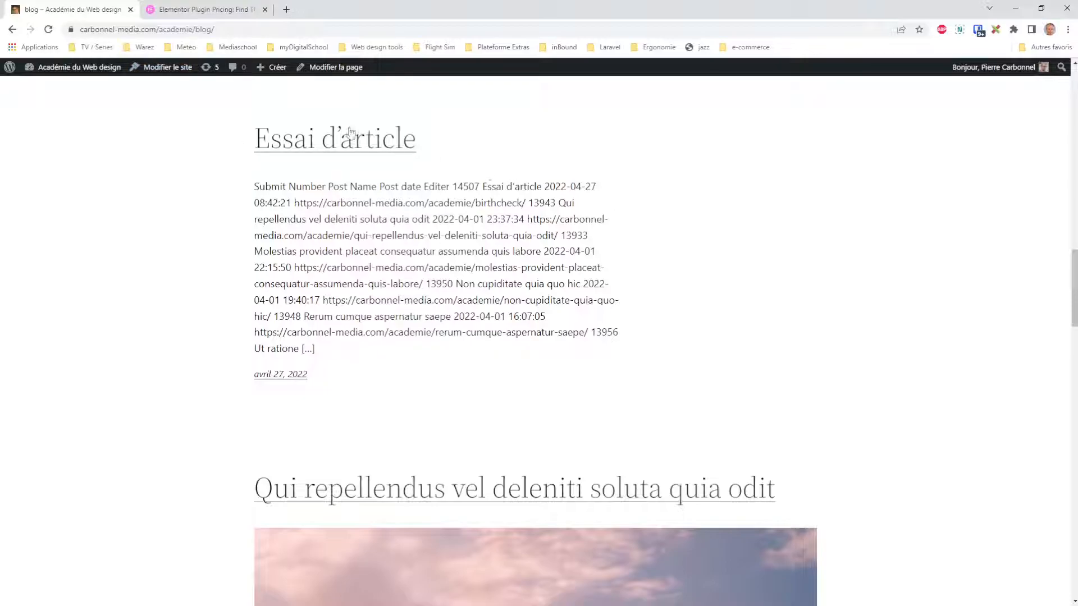
Go back to the installed themes and activate the Astra theme.
{"action": "mouse_move", "coordinate": [86, 67]}
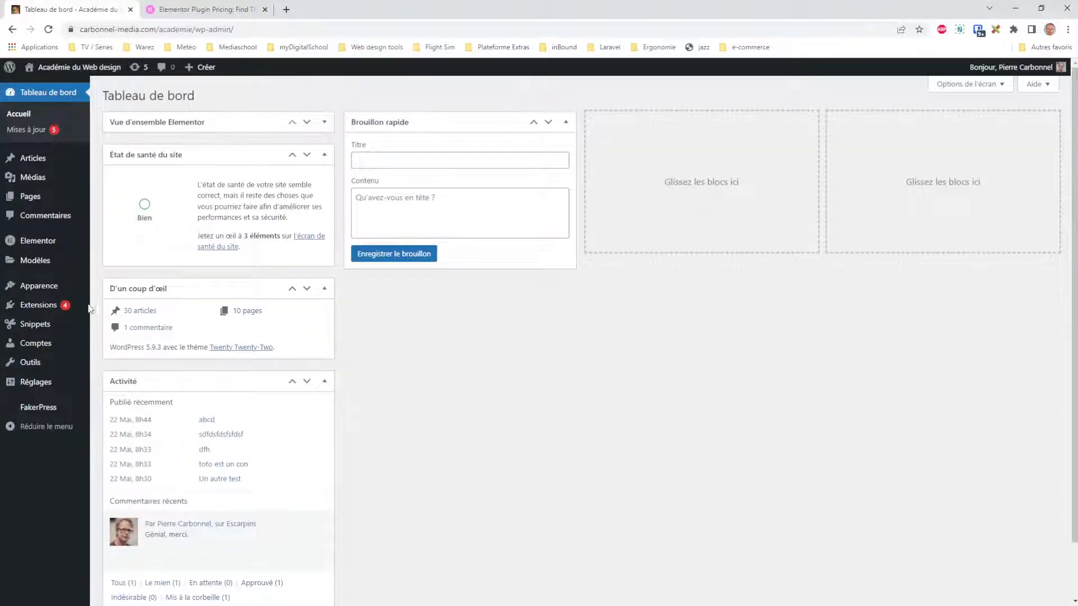
{"action": "mouse_move", "coordinate": [41, 286]}
{"action": "left_click", "coordinate": [120, 289]}
{"action": "left_click", "coordinate": [449, 294]}
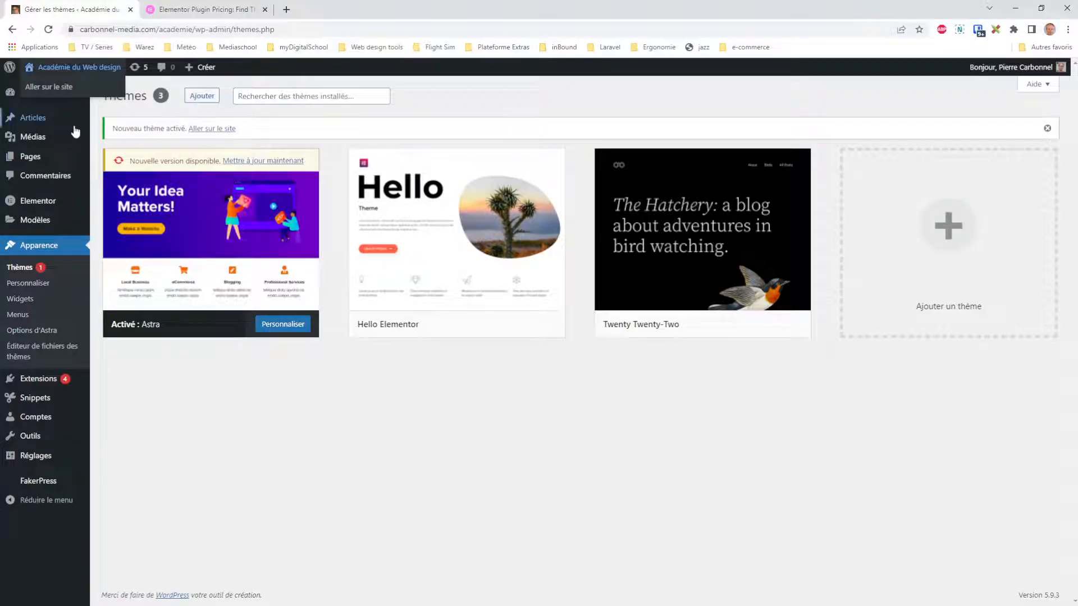
View the blog page with the Astra theme and examine its article list.
{"action": "mouse_move", "coordinate": [71, 157]}
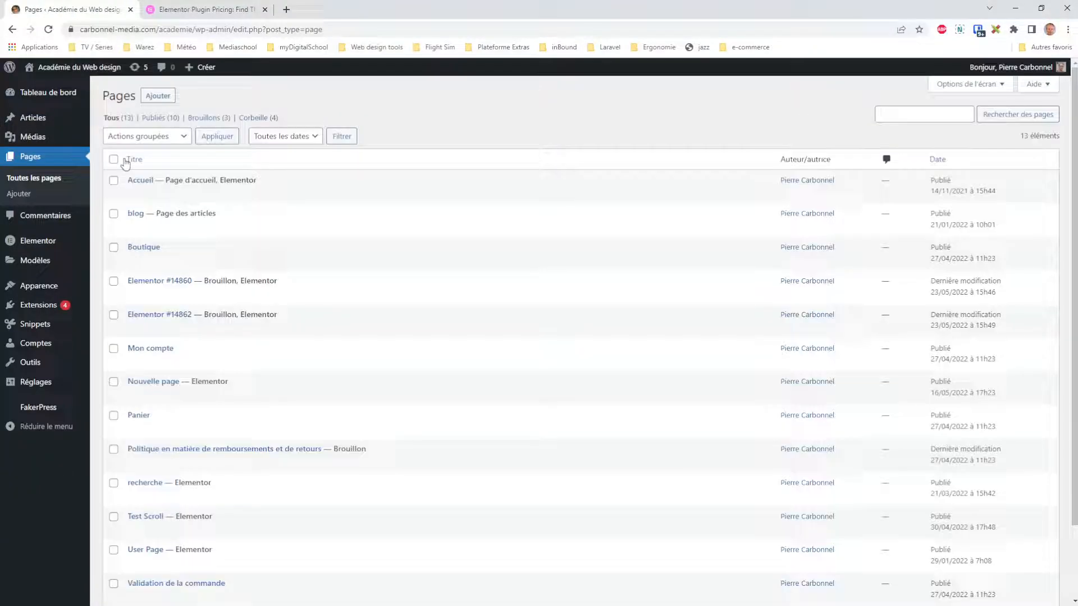
{"action": "left_click", "coordinate": [269, 229]}
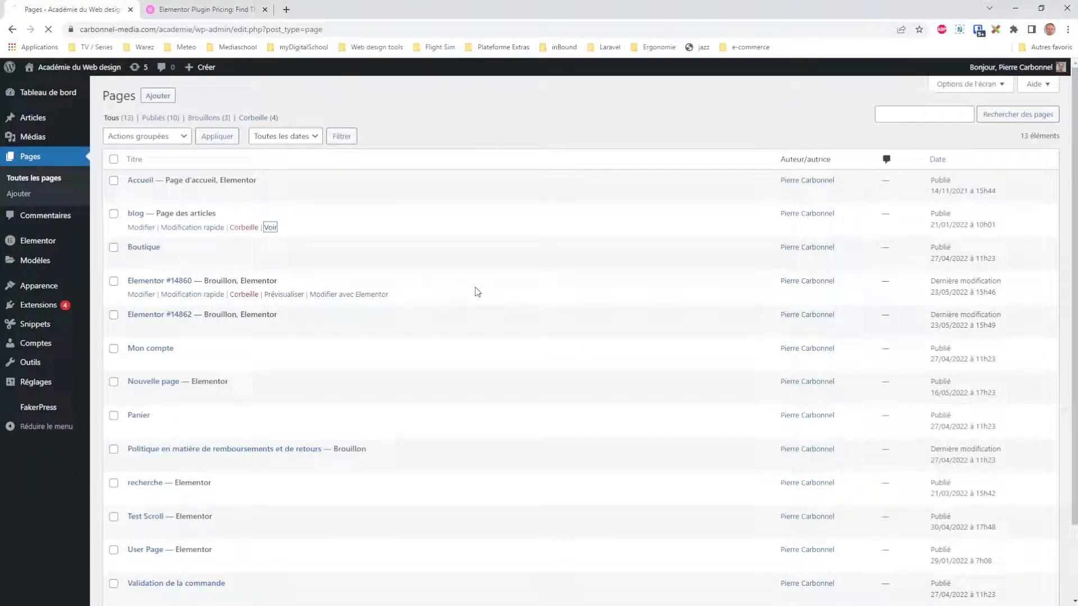
{"action": "left_click_drag", "start_coordinate": [1074, 127], "coordinate": [1068, 103]}
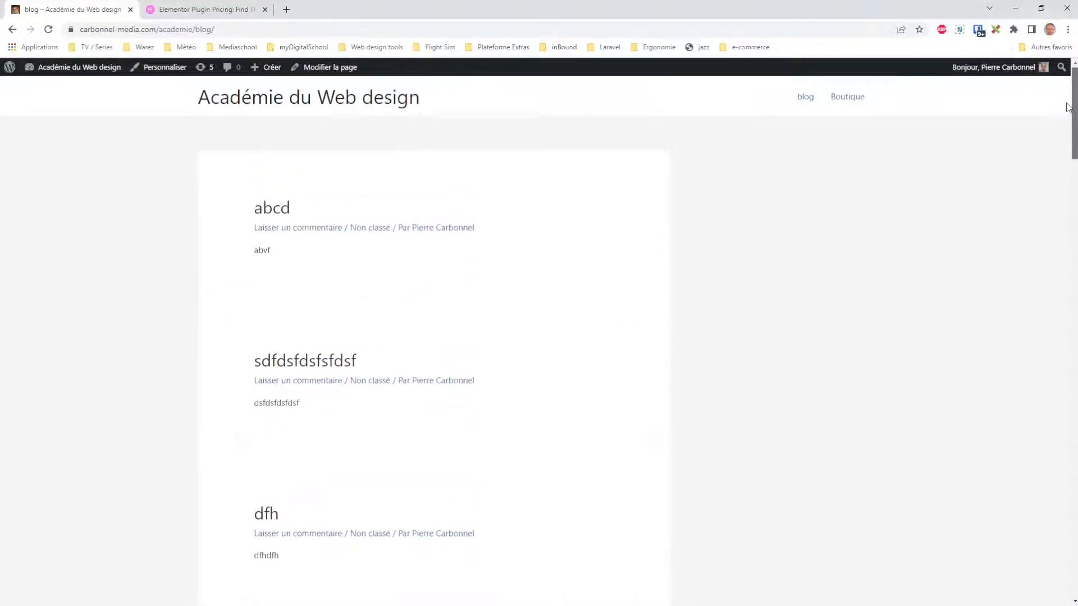
Open Astra's Blog customization options and preview the blog list and the article "Qui repellendus vel deleniti soluta quia odit".
{"action": "left_click", "coordinate": [168, 72]}
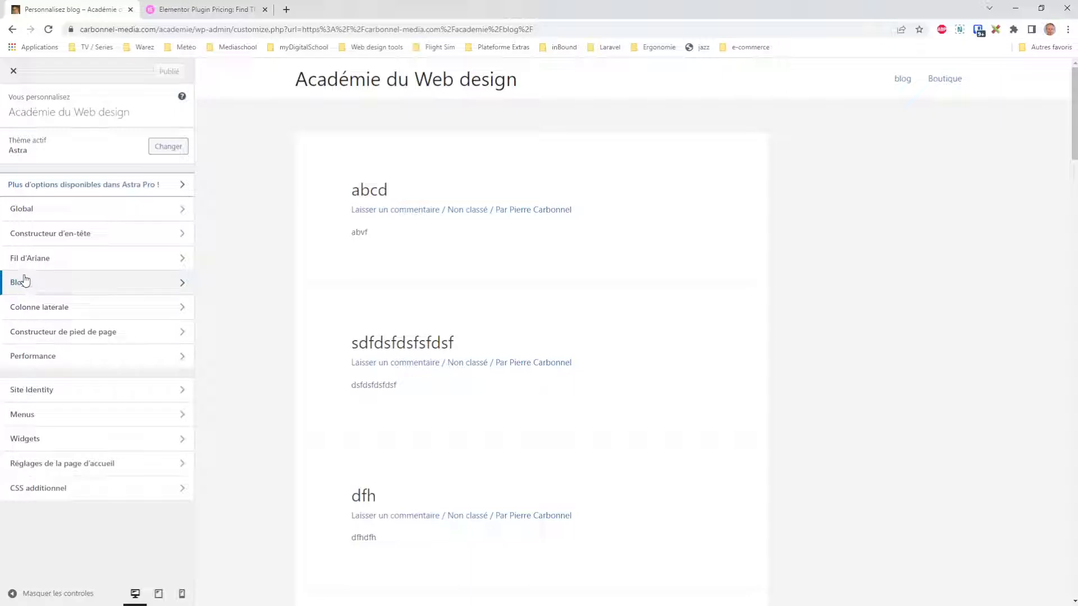
{"action": "left_click", "coordinate": [79, 287]}
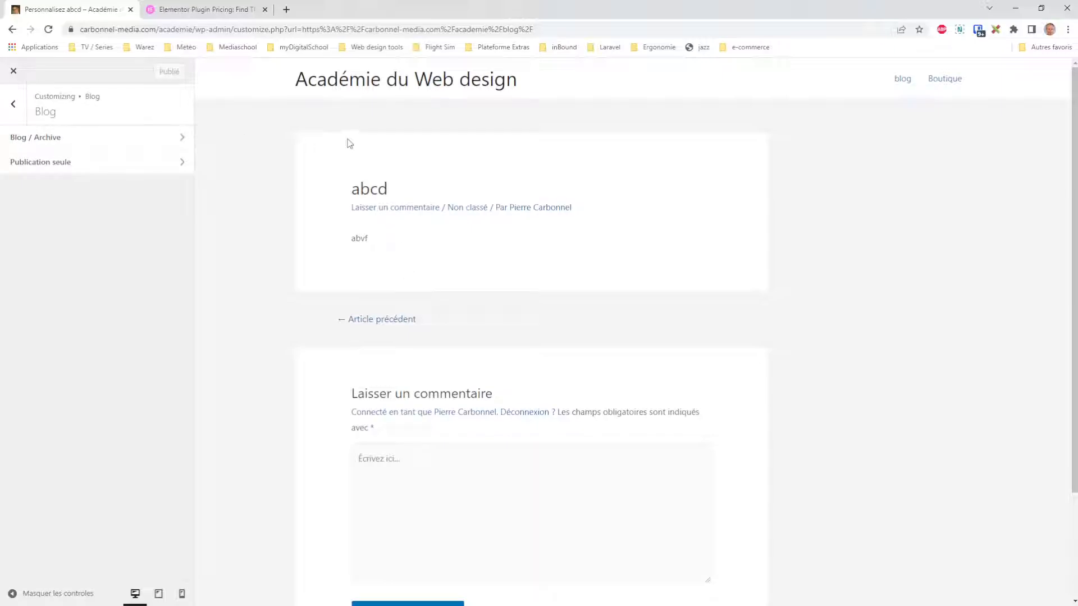
{"action": "left_click", "coordinate": [902, 79]}
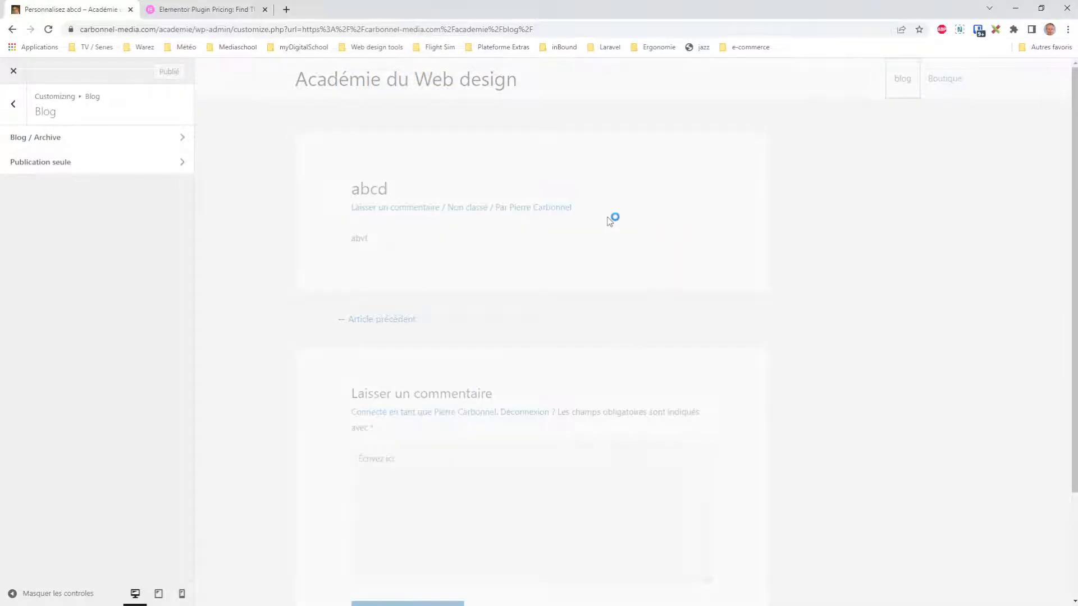
{"action": "scroll", "coordinate": [494, 344], "scroll_direction": "down", "scroll_amount": 20}
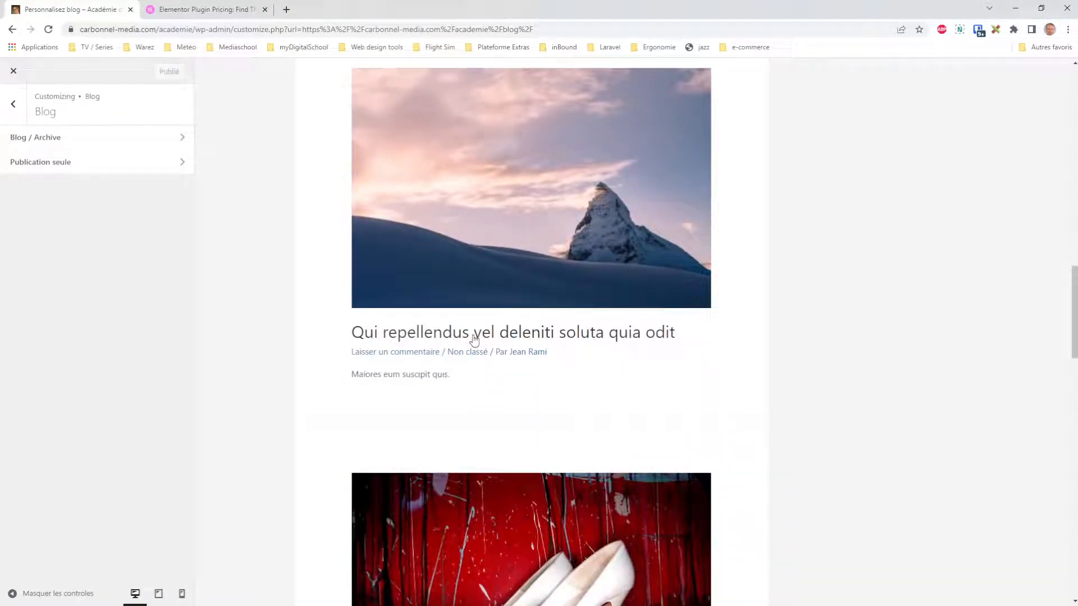
{"action": "left_click", "coordinate": [474, 335]}
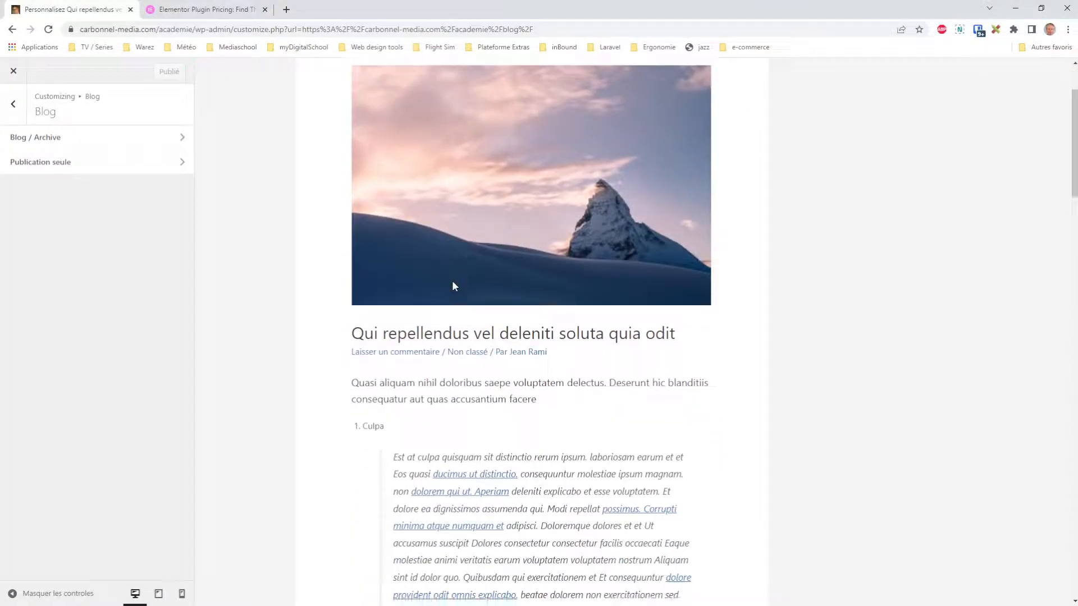
Open Astra's single-post options and enable the related posts section under the article.
{"action": "left_click", "coordinate": [59, 162]}
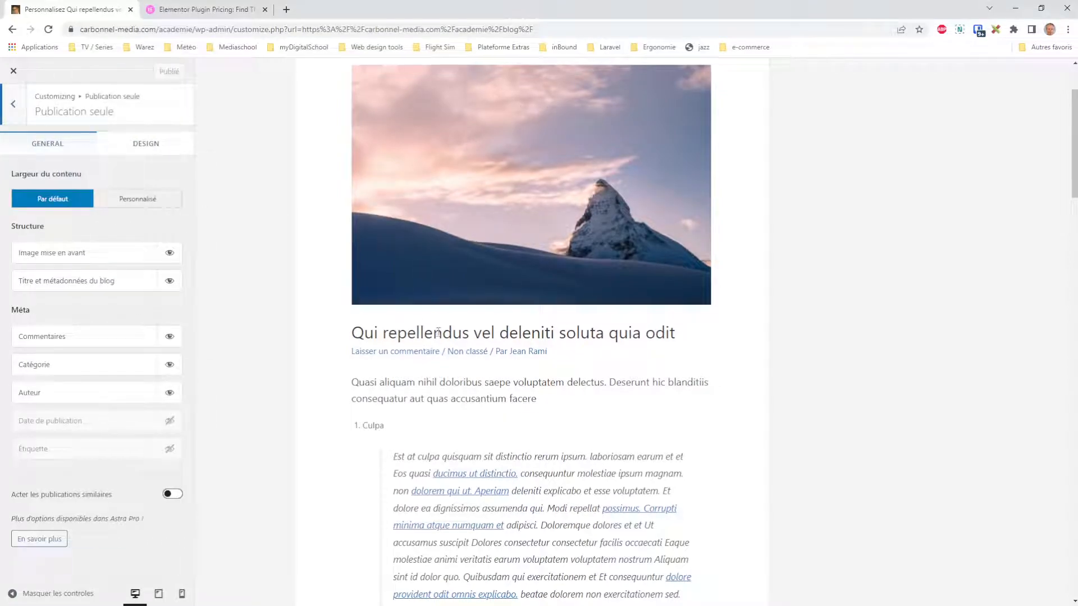
{"action": "scroll", "coordinate": [439, 333], "scroll_direction": "down", "scroll_amount": 3}
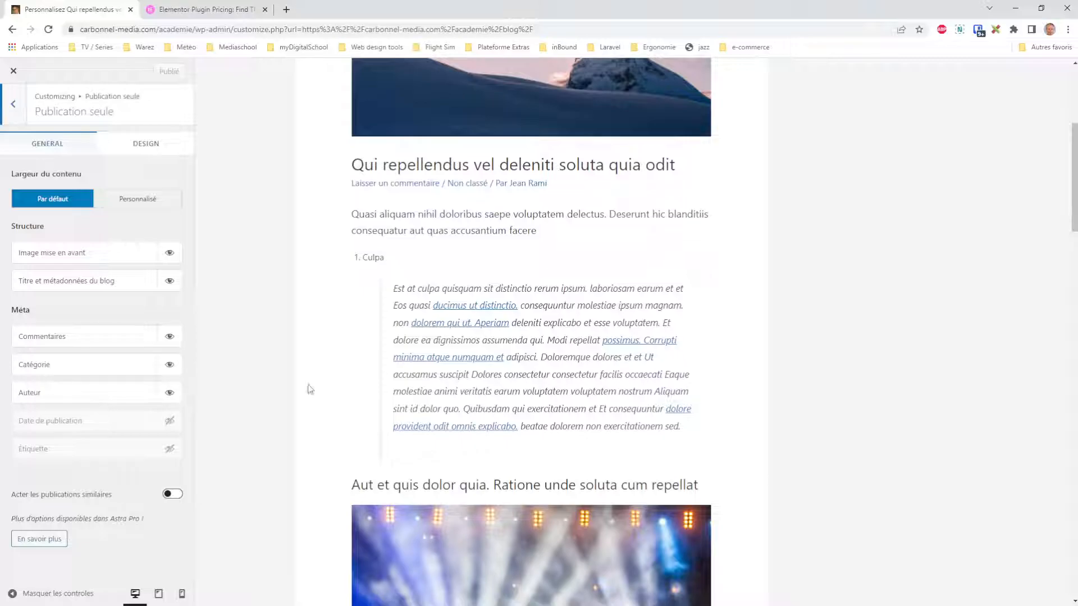
{"action": "scroll", "coordinate": [276, 385], "scroll_direction": "down", "scroll_amount": 5}
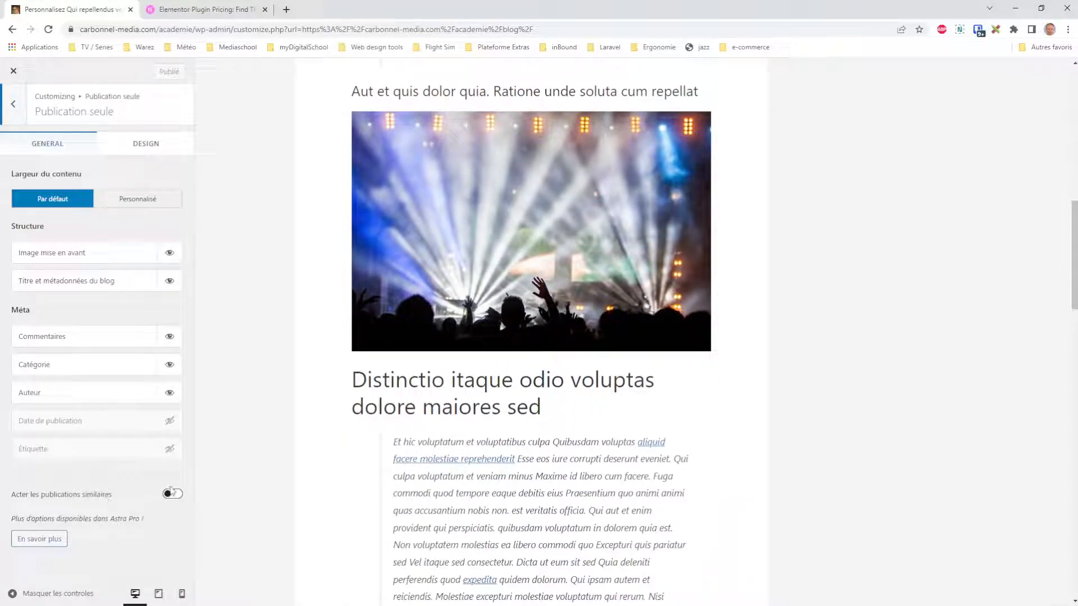
{"action": "scroll", "coordinate": [253, 477], "scroll_direction": "down", "scroll_amount": 20}
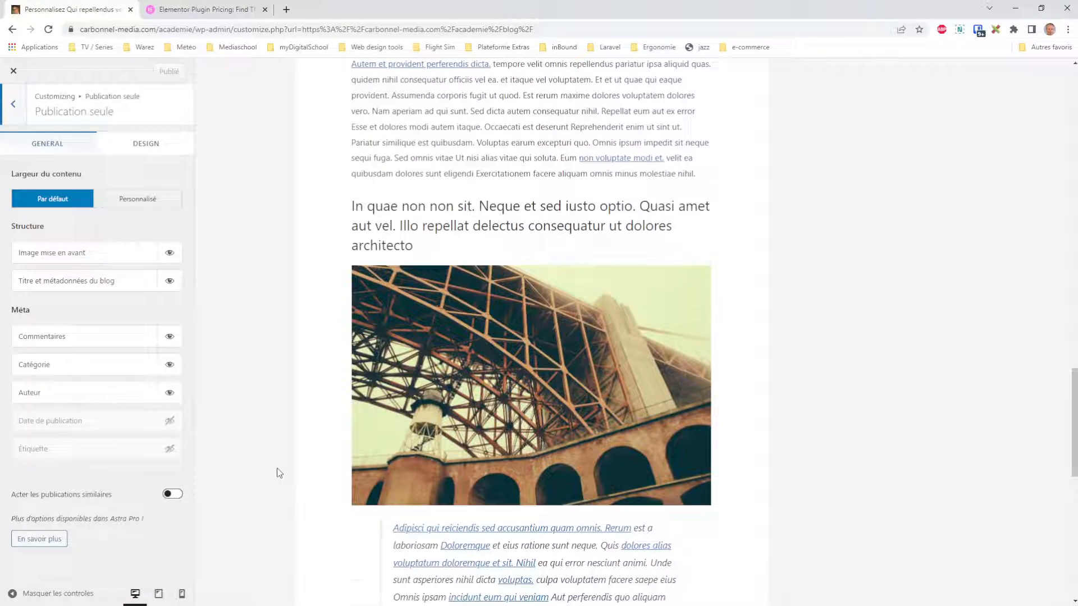
{"action": "left_click", "coordinate": [172, 494]}
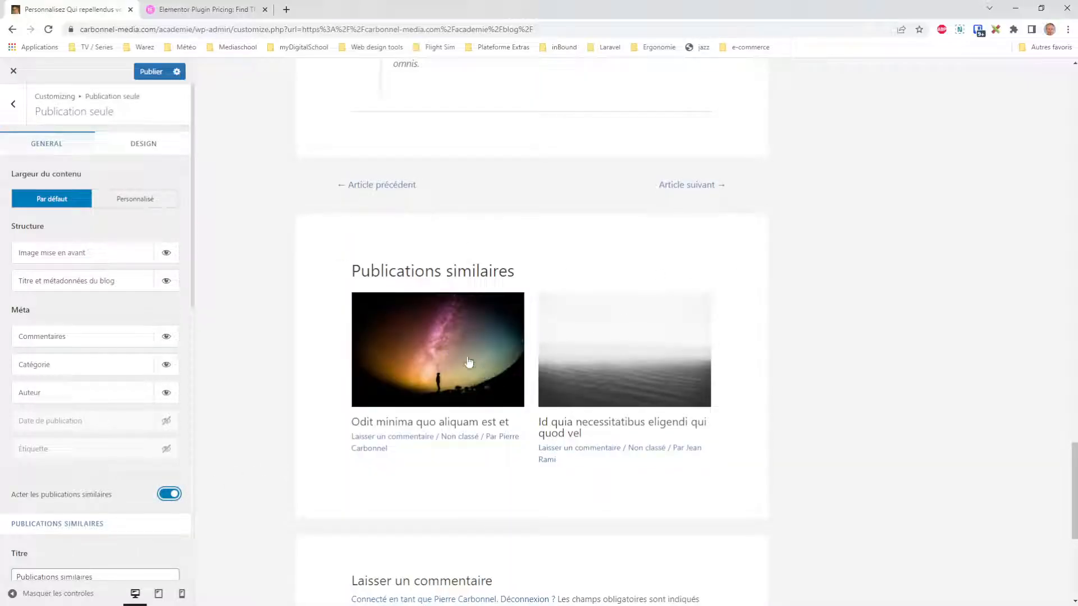
Set the related posts section's background to the light orange #F7DEBF in the single-post design options.
{"action": "left_click", "coordinate": [144, 144]}
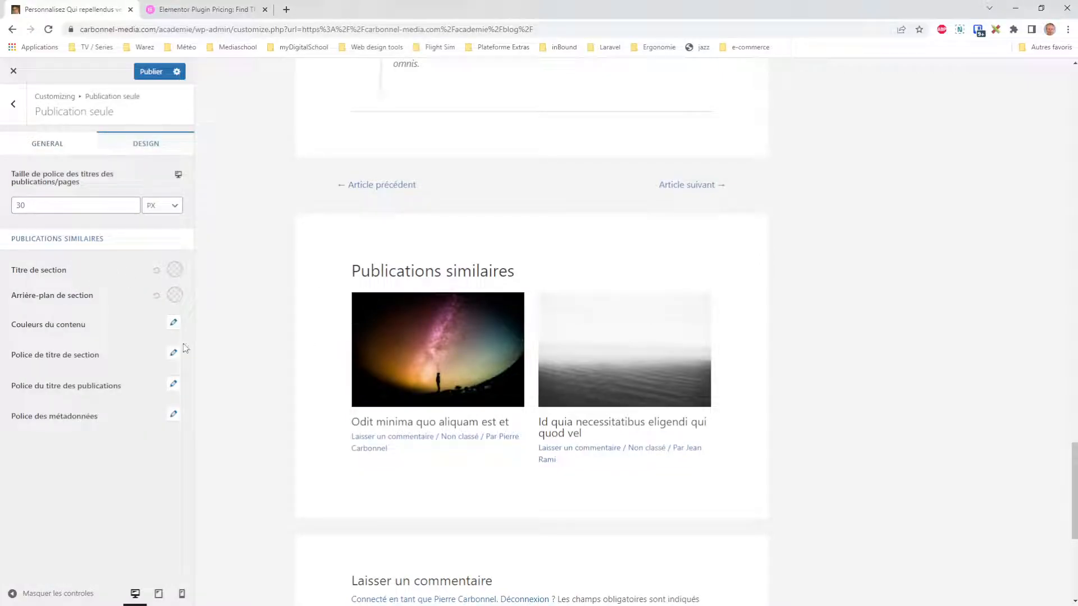
{"action": "left_click", "coordinate": [174, 295]}
{"action": "left_click_drag", "start_coordinate": [127, 352], "coordinate": [60, 315]}
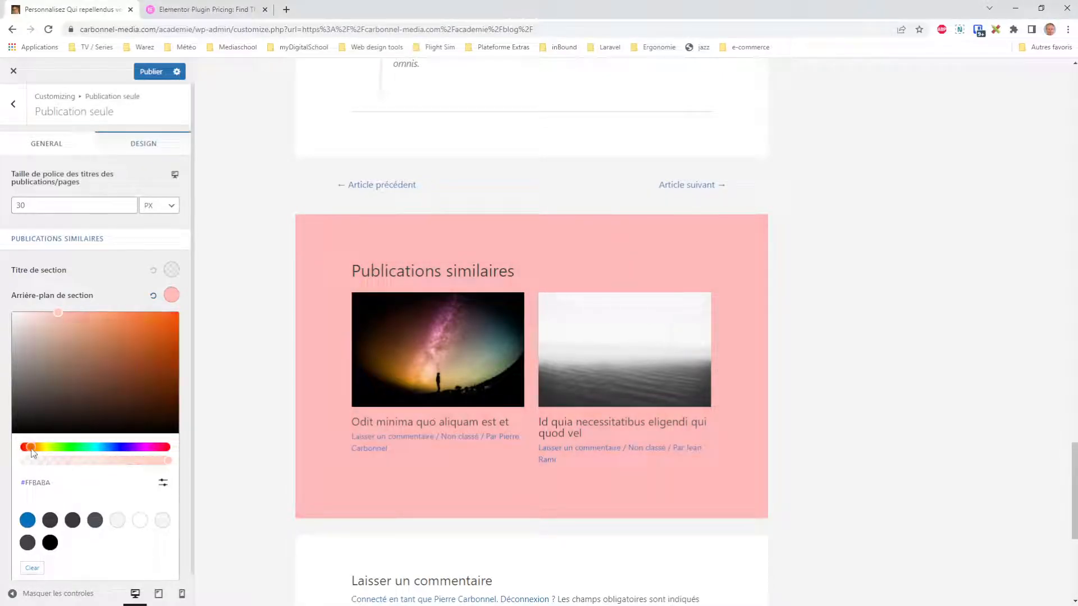
{"action": "left_click", "coordinate": [37, 446]}
{"action": "left_click_drag", "start_coordinate": [58, 319], "coordinate": [51, 317]}
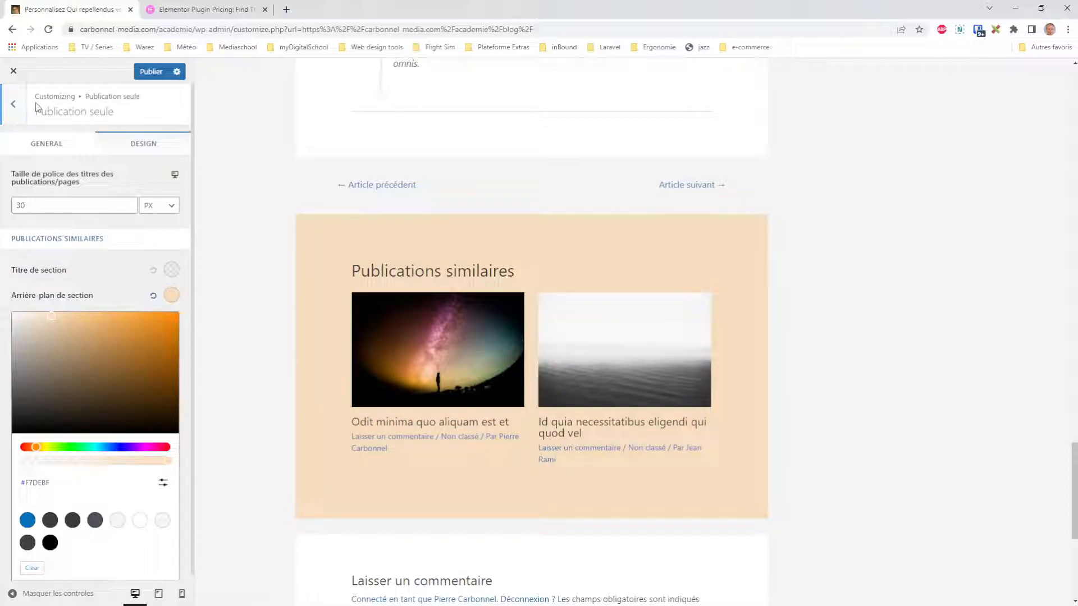
Leave the theme customization and discard the unpublished related posts changes.
{"action": "left_click", "coordinate": [14, 105]}
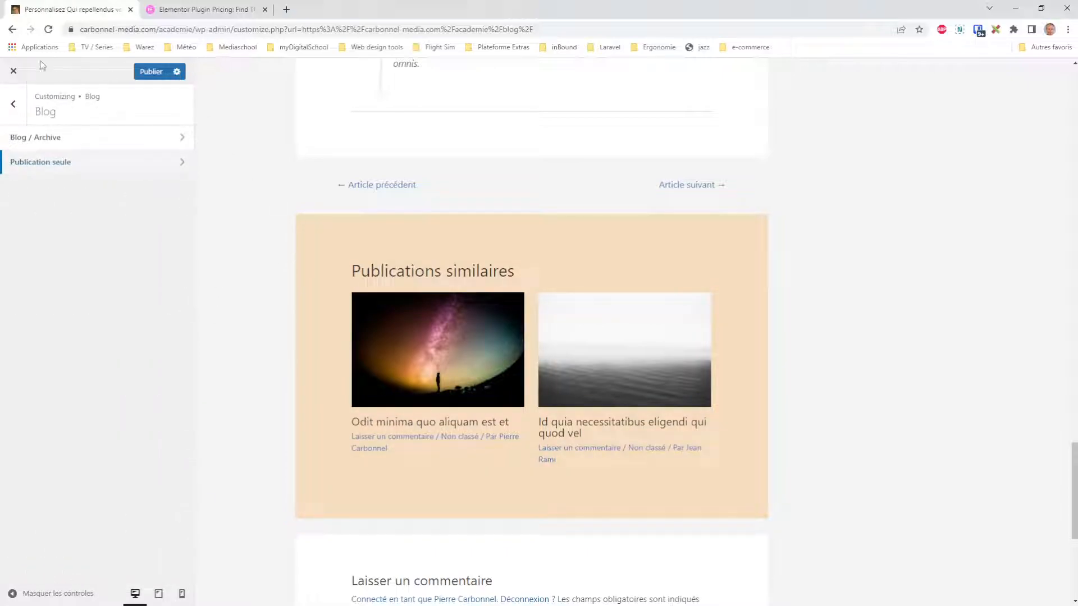
{"action": "left_click", "coordinate": [14, 105]}
{"action": "left_click", "coordinate": [12, 73]}
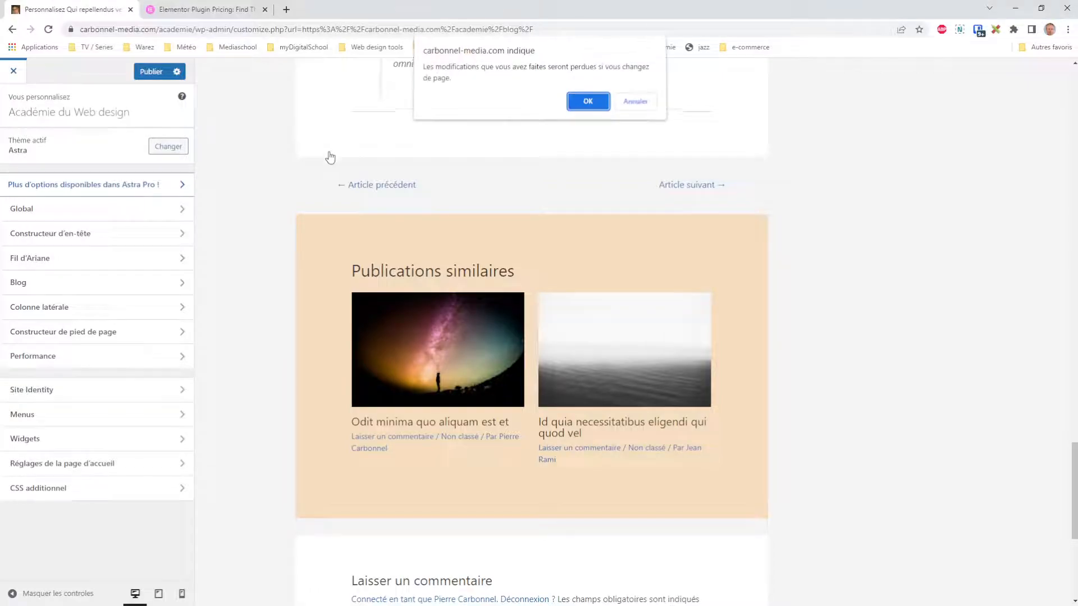
{"action": "left_click", "coordinate": [589, 102]}
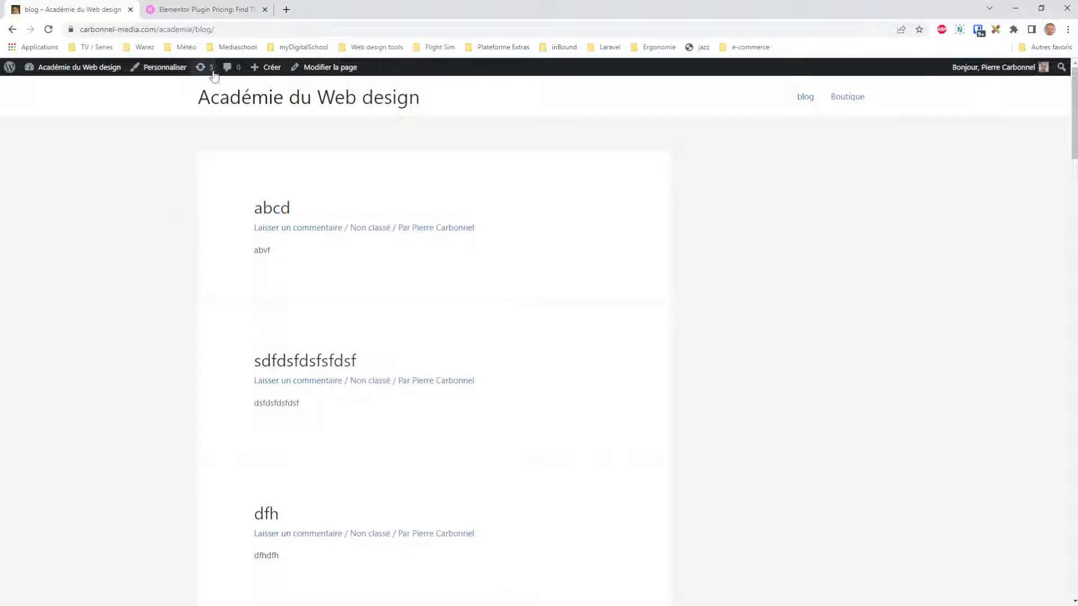
Return to the installed themes and activate the Twenty Twenty-Two theme.
{"action": "left_click", "coordinate": [159, 68]}
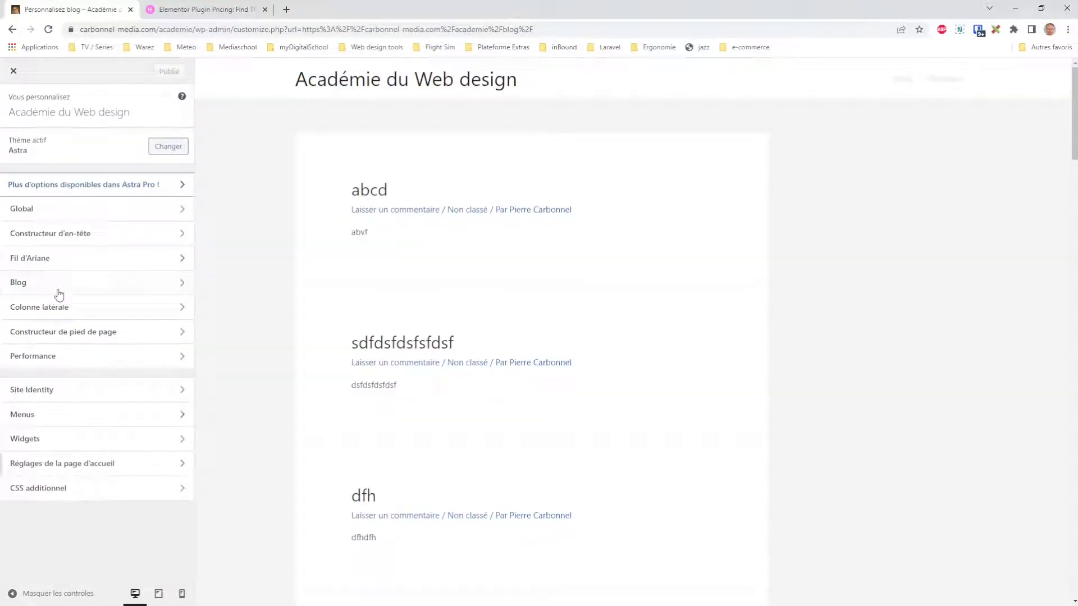
{"action": "left_click", "coordinate": [12, 70]}
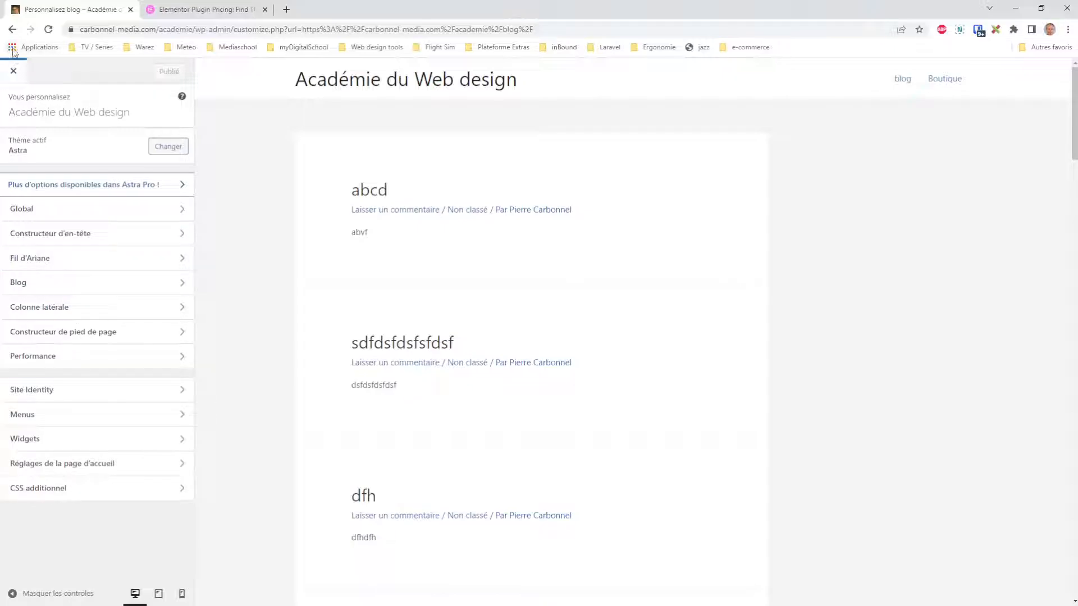
{"action": "mouse_move", "coordinate": [65, 70]}
{"action": "left_click", "coordinate": [69, 92]}
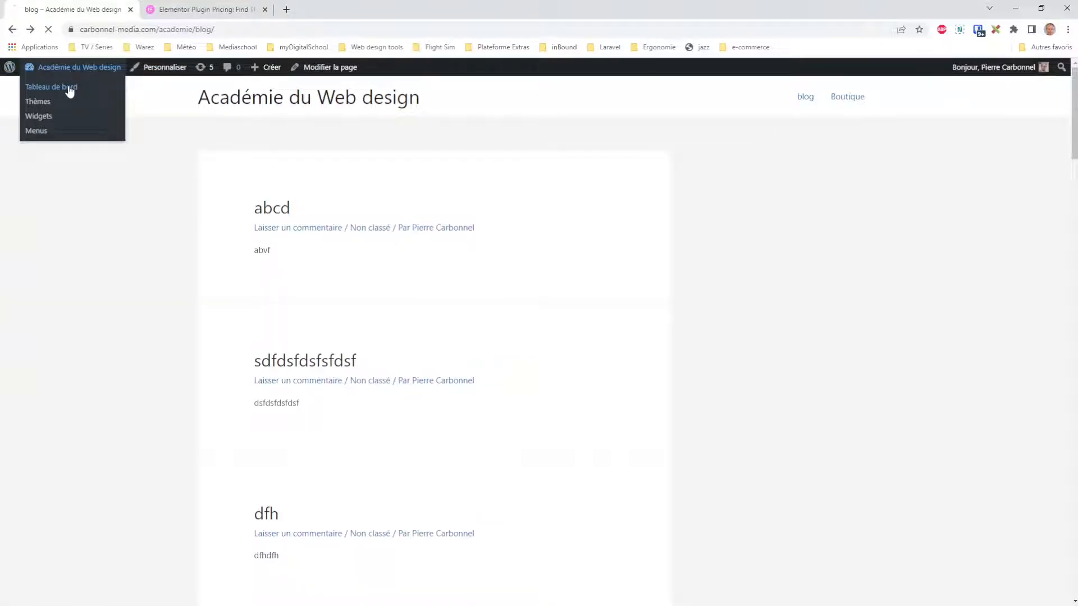
{"action": "mouse_move", "coordinate": [53, 287]}
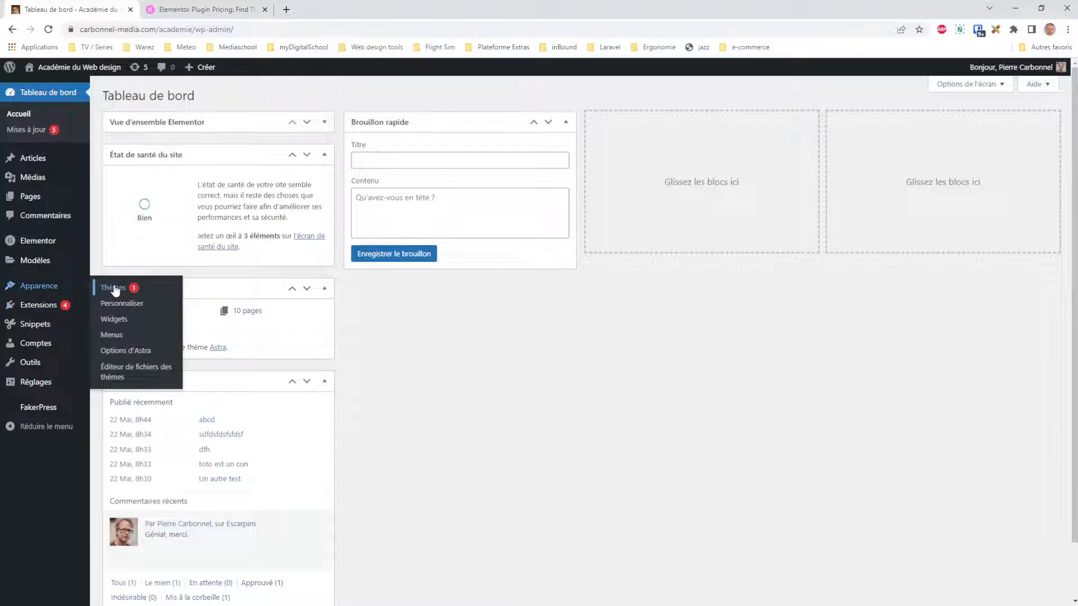
{"action": "left_click", "coordinate": [116, 289]}
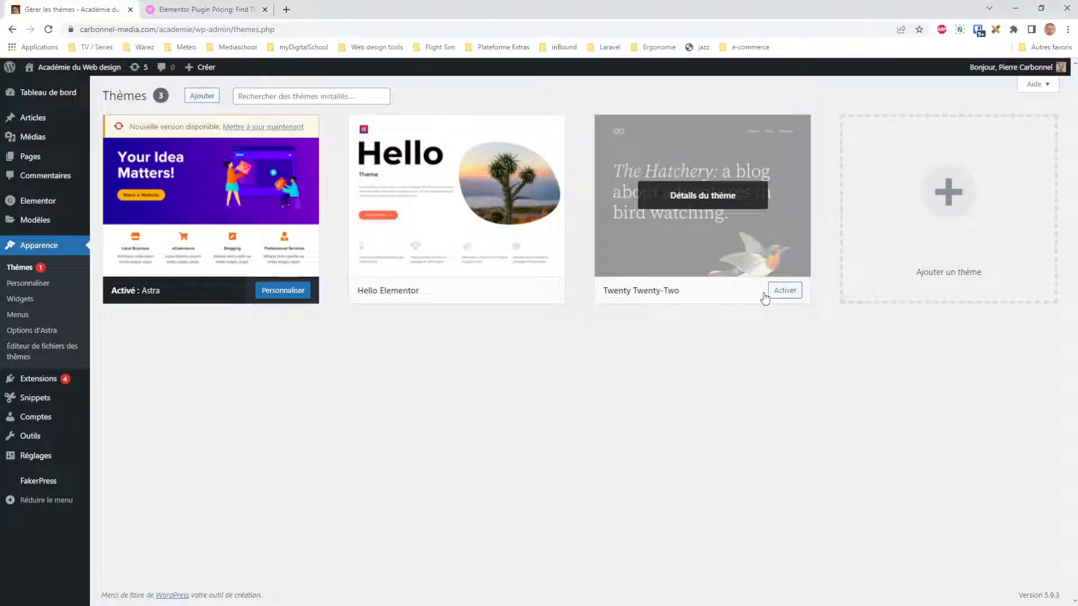
{"action": "left_click", "coordinate": [785, 290]}
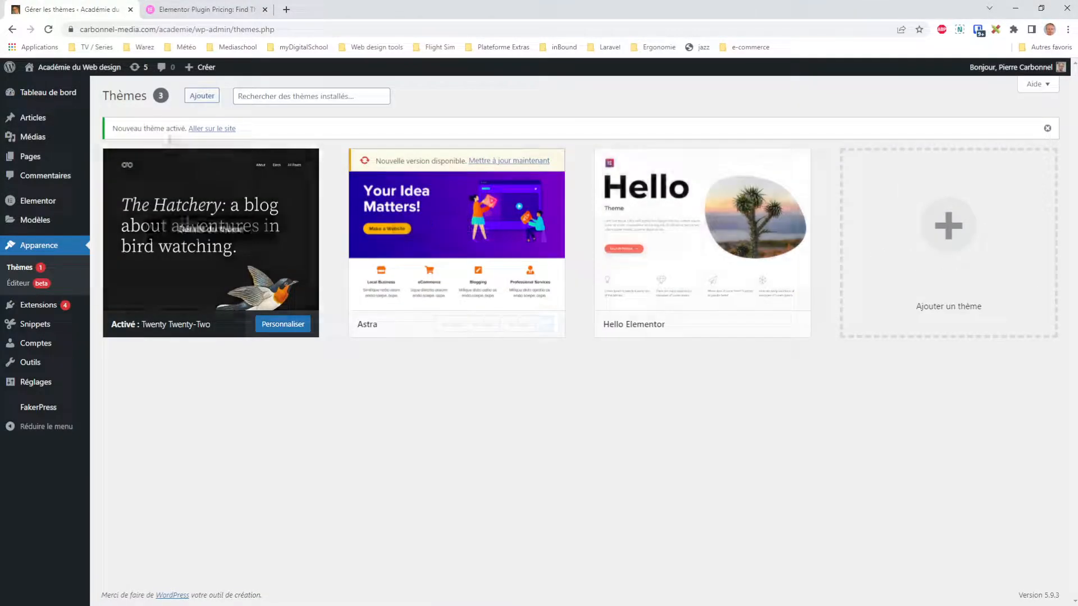
Visit the homepage with Twenty Twenty-Two and examine its Page template in the site editor.
{"action": "left_click", "coordinate": [88, 72]}
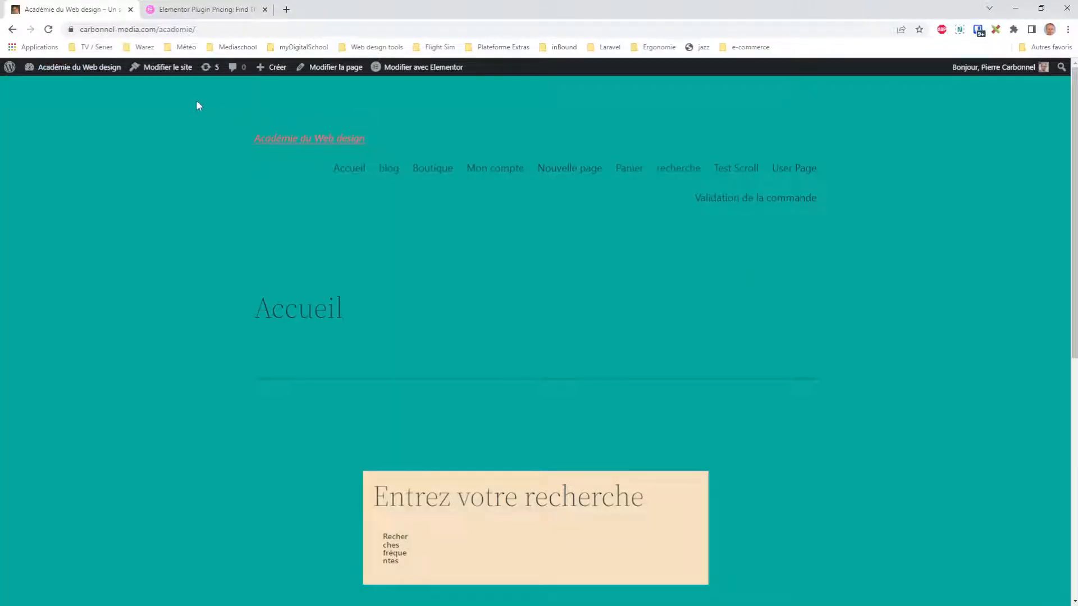
{"action": "left_click", "coordinate": [158, 67]}
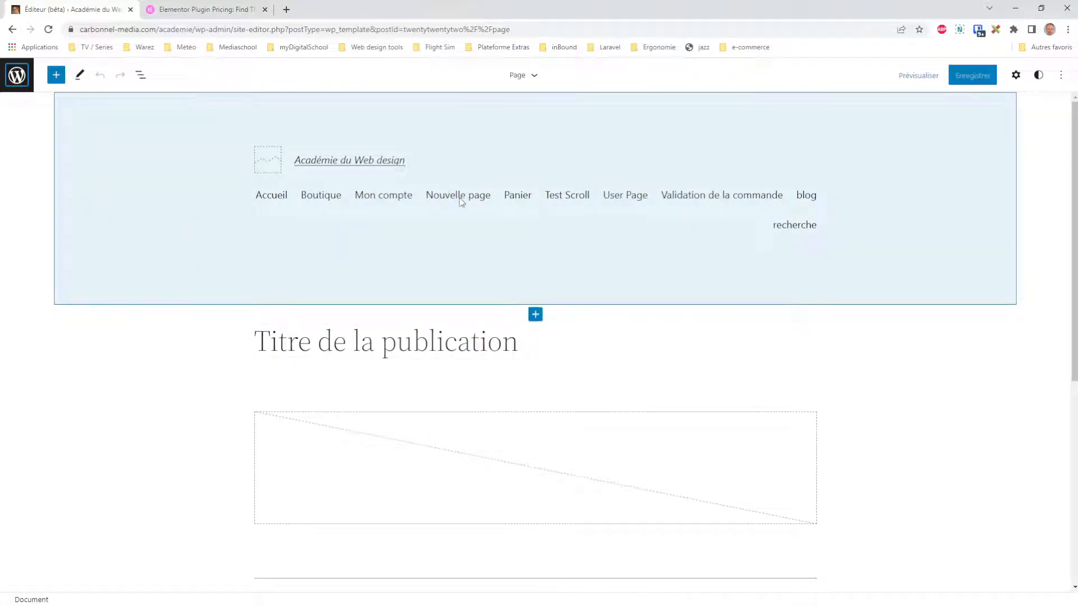
{"action": "scroll", "coordinate": [525, 270], "scroll_direction": "down", "scroll_amount": 4}
{"action": "scroll", "coordinate": [519, 278], "scroll_direction": "up", "scroll_amount": 4}
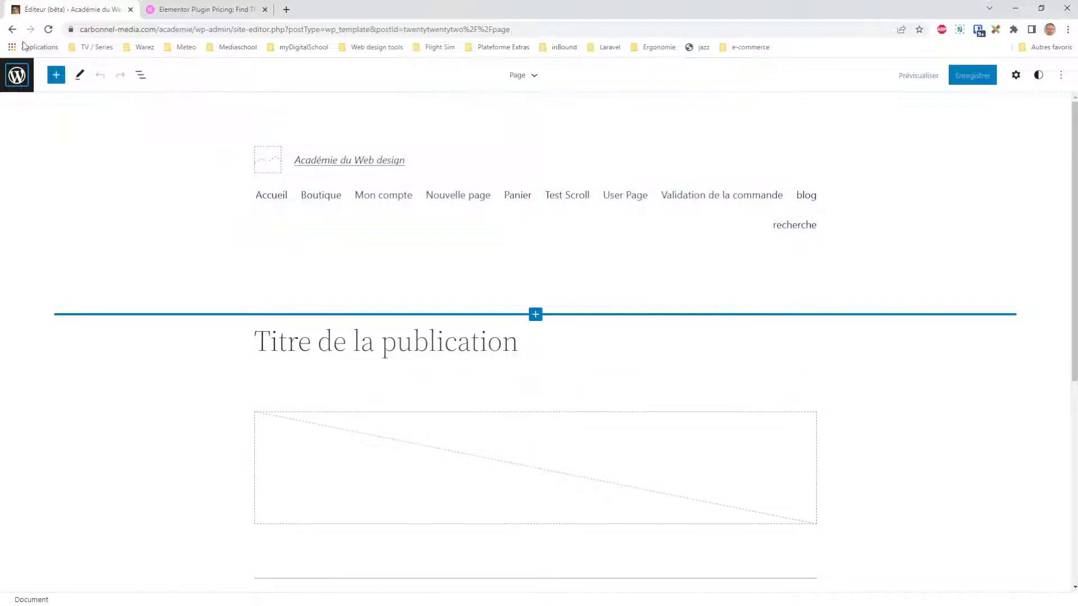
{"action": "left_click", "coordinate": [12, 31]}
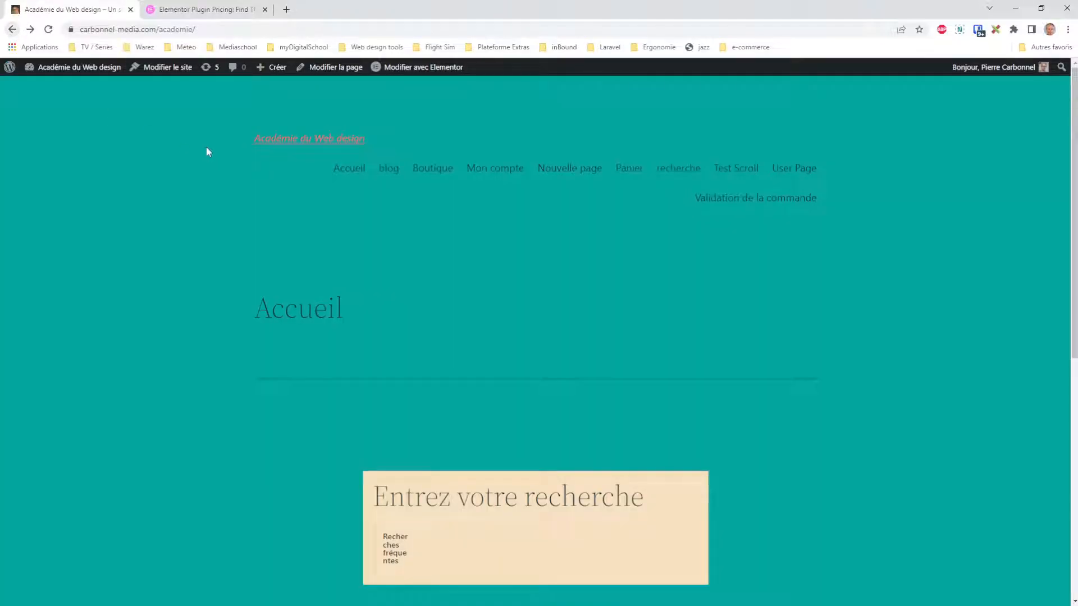
Go back to the installed themes and activate the Hello Elementor theme.
{"action": "mouse_move", "coordinate": [73, 67]}
{"action": "left_click", "coordinate": [70, 86]}
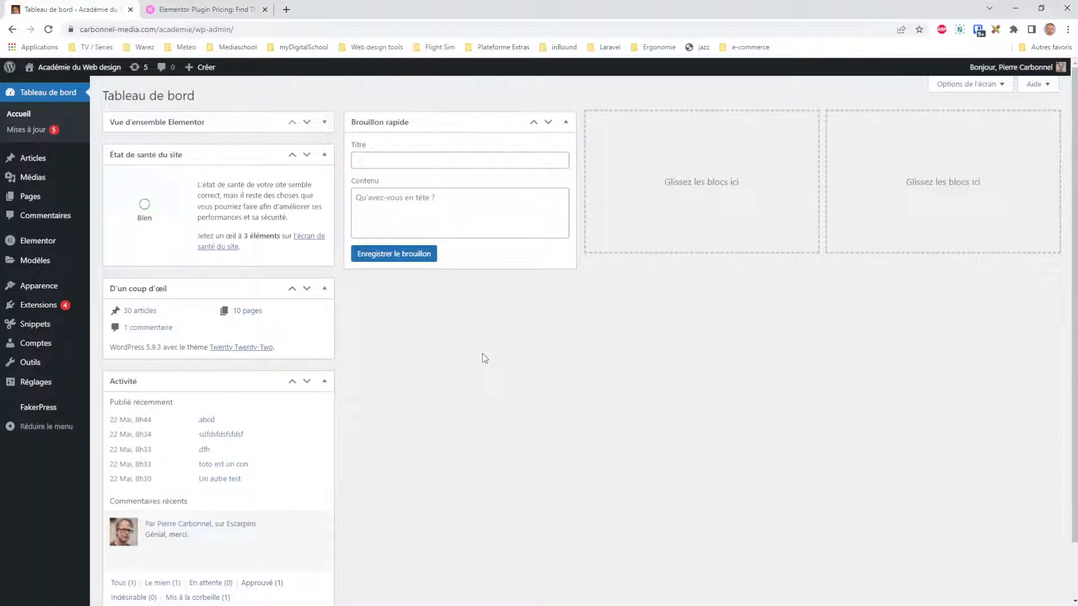
{"action": "mouse_move", "coordinate": [39, 289]}
{"action": "left_click", "coordinate": [117, 291]}
{"action": "mouse_move", "coordinate": [670, 277]}
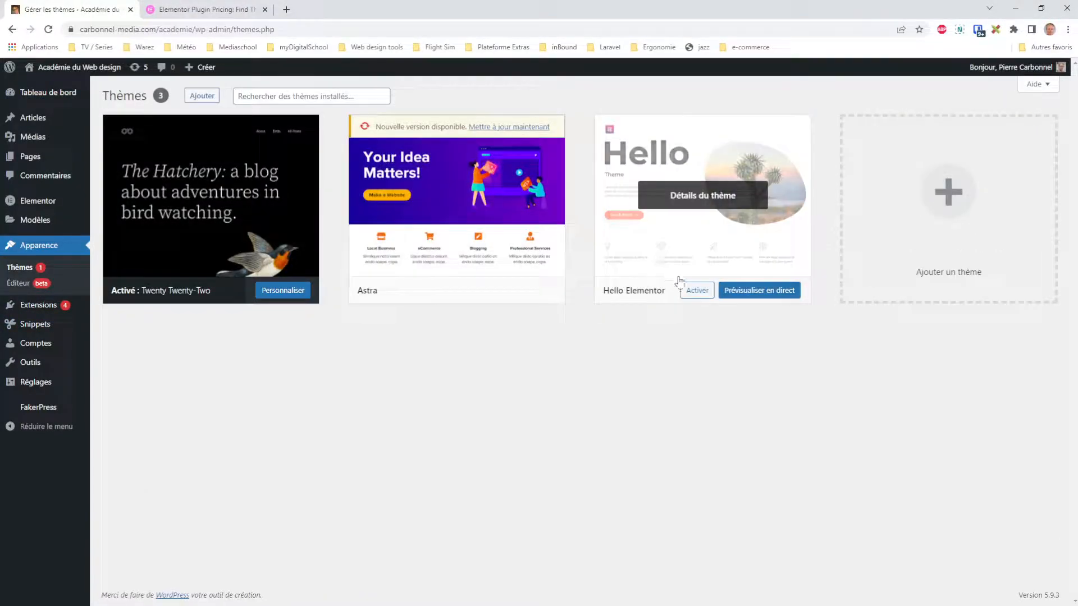
{"action": "left_click", "coordinate": [710, 293]}
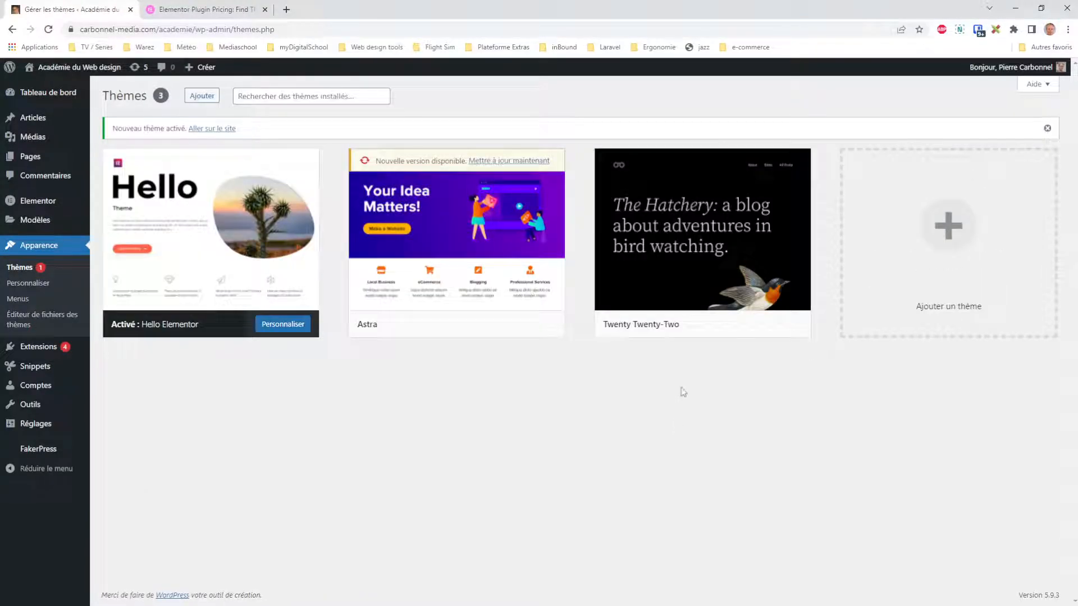
View the homepage with Hello Elementor and check which customization options the theme offers.
{"action": "left_click", "coordinate": [94, 68]}
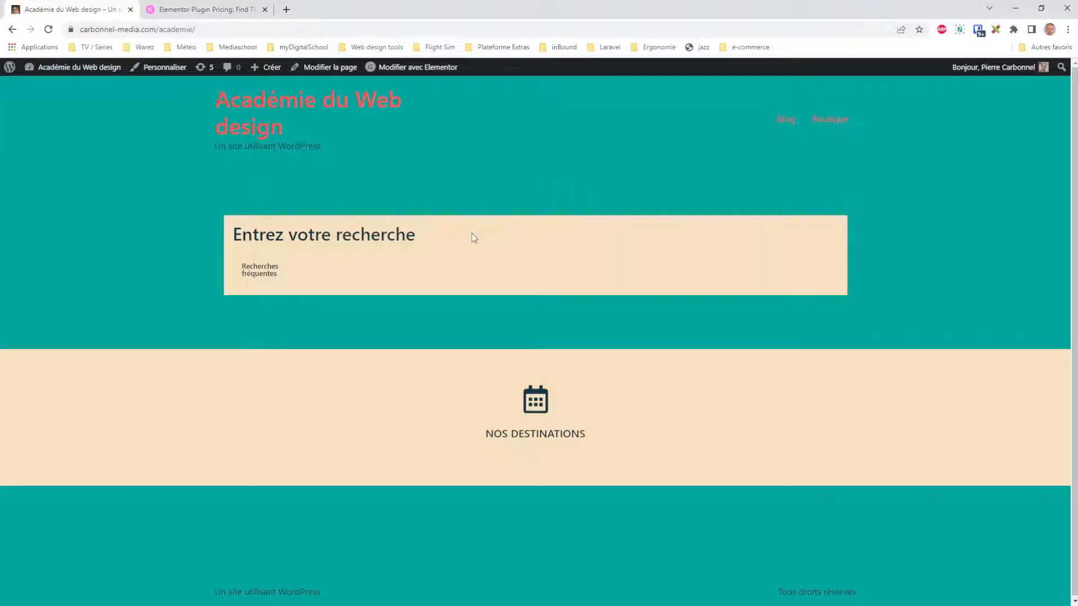
{"action": "left_click", "coordinate": [174, 68]}
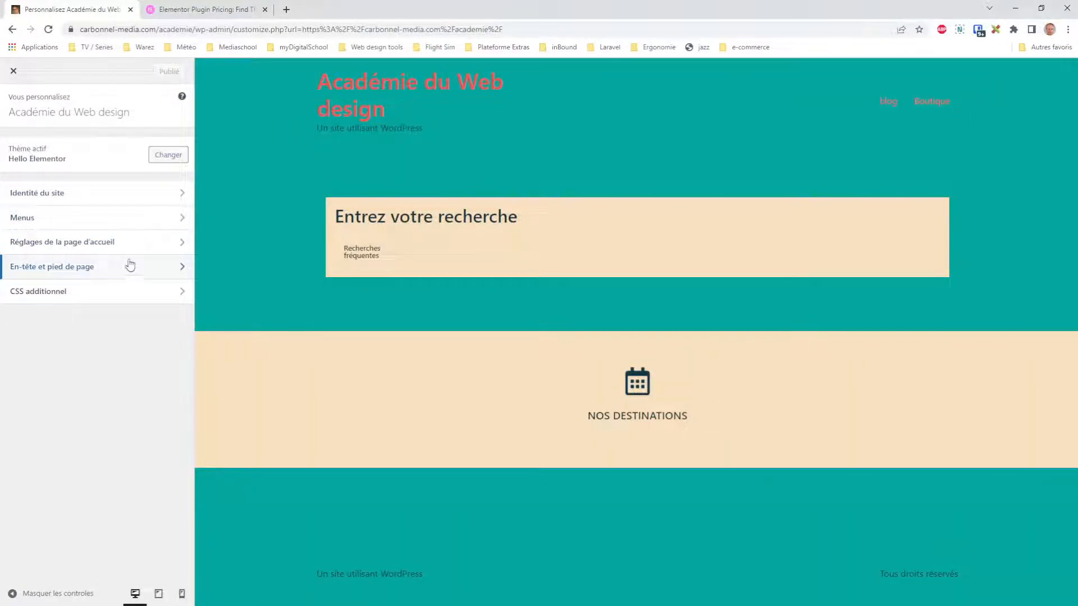
{"action": "left_click", "coordinate": [13, 30]}
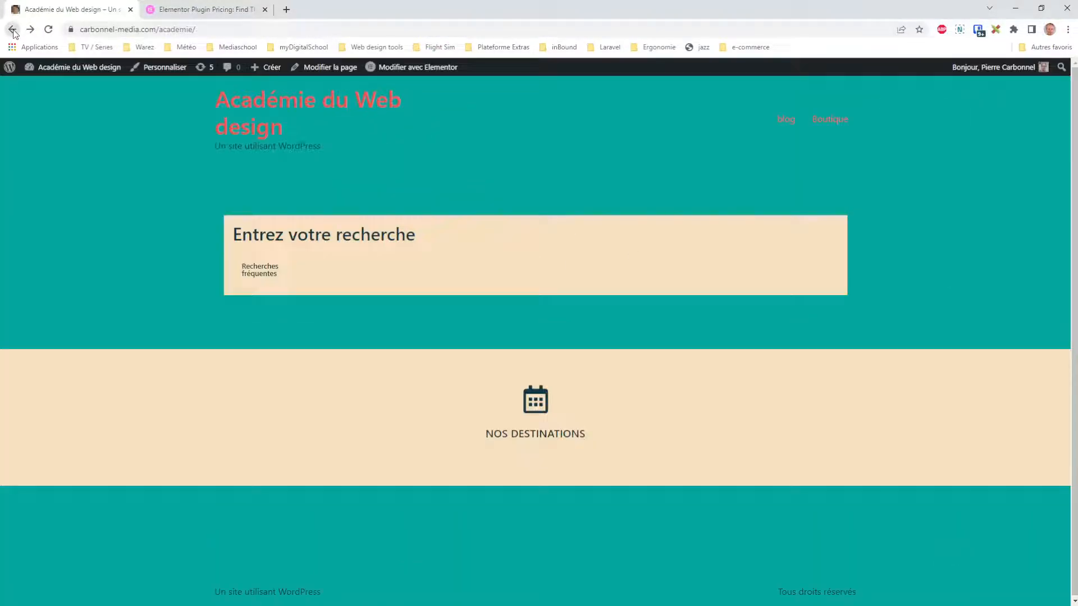
Go to the installed plugins and activate Elementor Pro.
{"action": "left_click", "coordinate": [67, 86]}
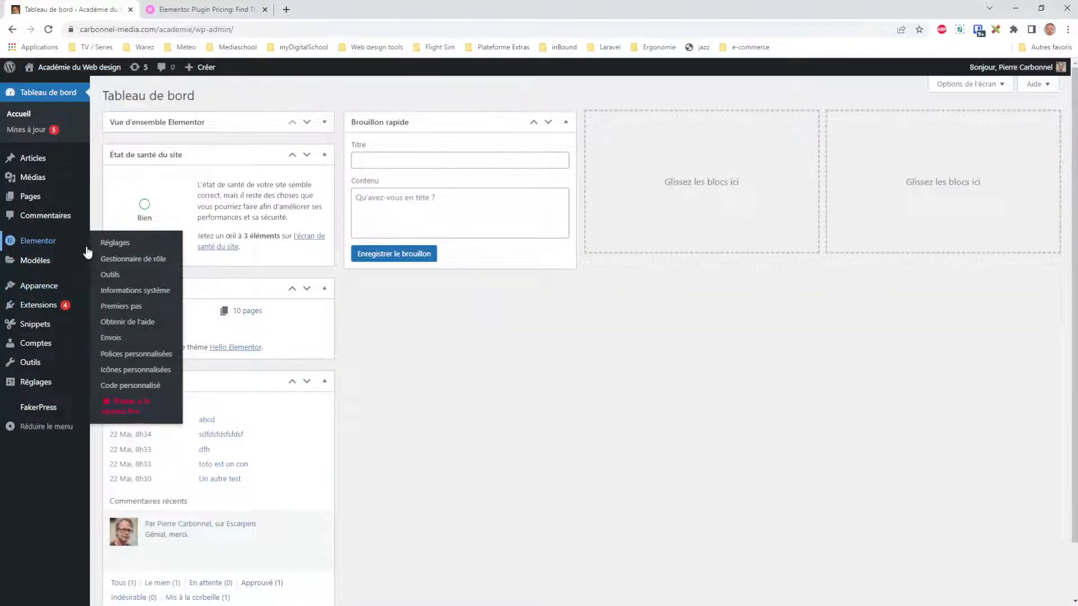
{"action": "mouse_move", "coordinate": [48, 262]}
{"action": "mouse_move", "coordinate": [51, 305]}
{"action": "left_click", "coordinate": [124, 310]}
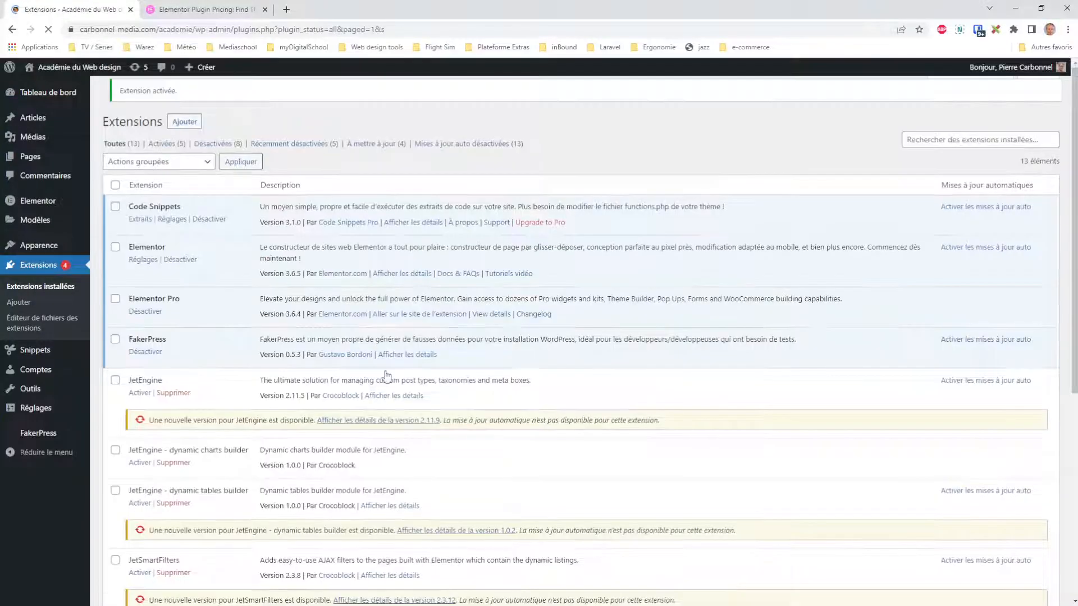
View the homepage and blog page with Elementor Pro active, and open the "Archive du blog" template in Elementor.
{"action": "left_click", "coordinate": [78, 67]}
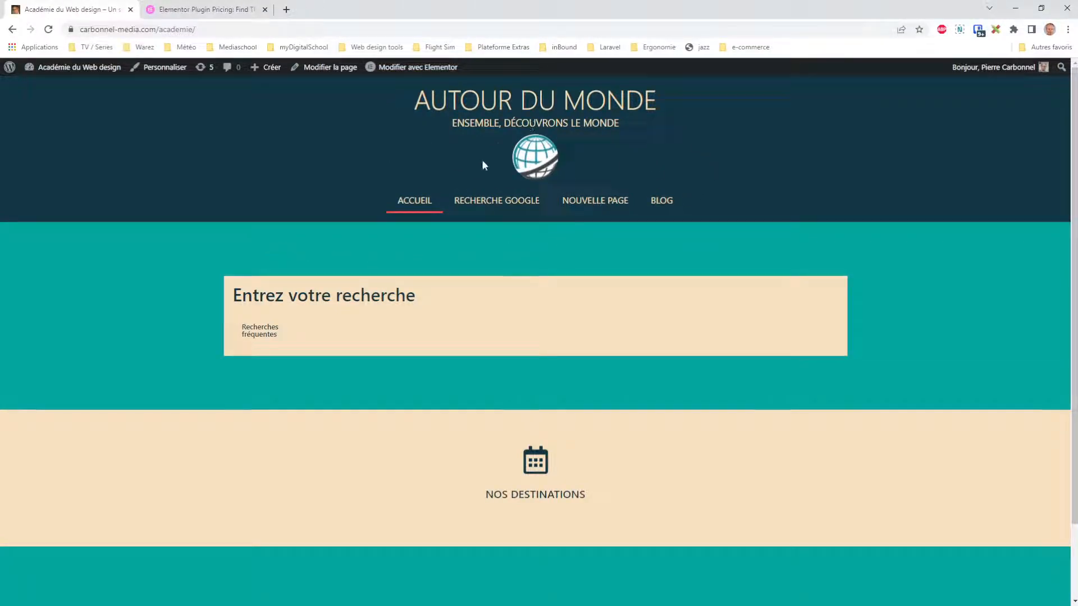
{"action": "left_click", "coordinate": [661, 204]}
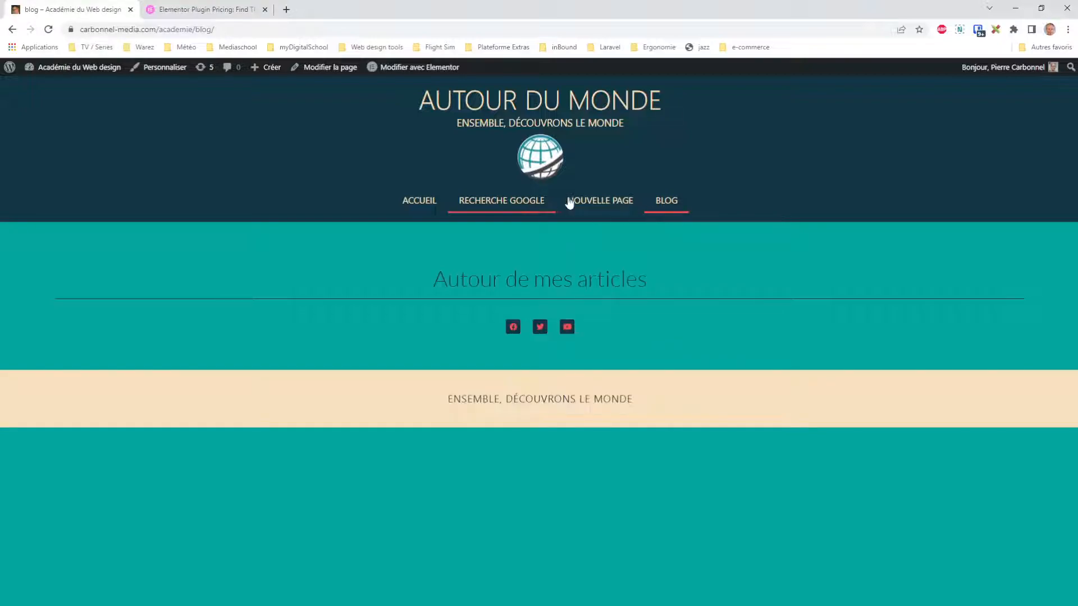
{"action": "mouse_move", "coordinate": [429, 69]}
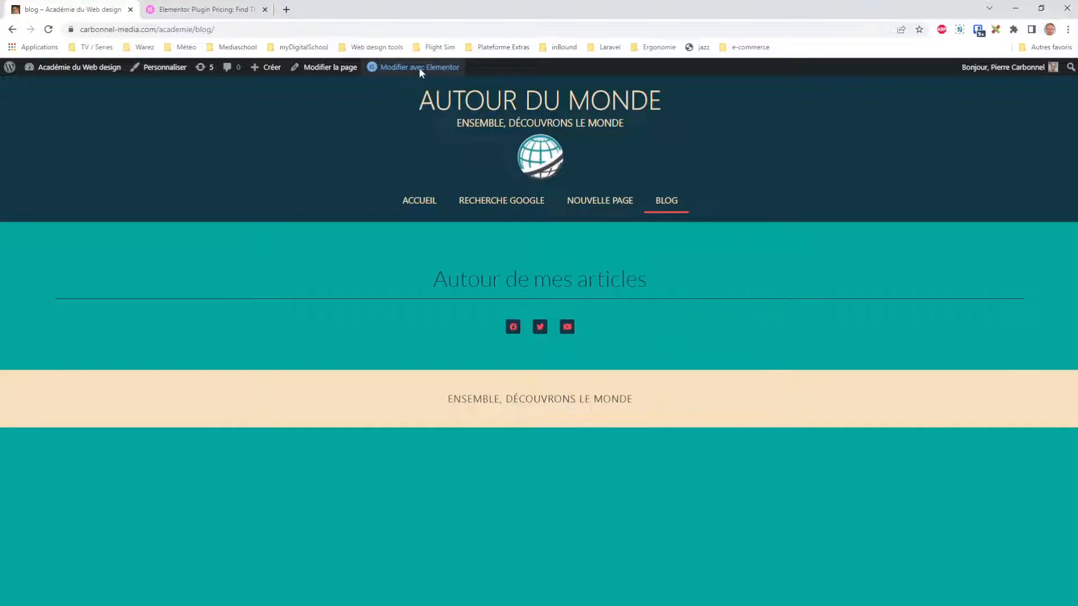
{"action": "left_click", "coordinate": [402, 120]}
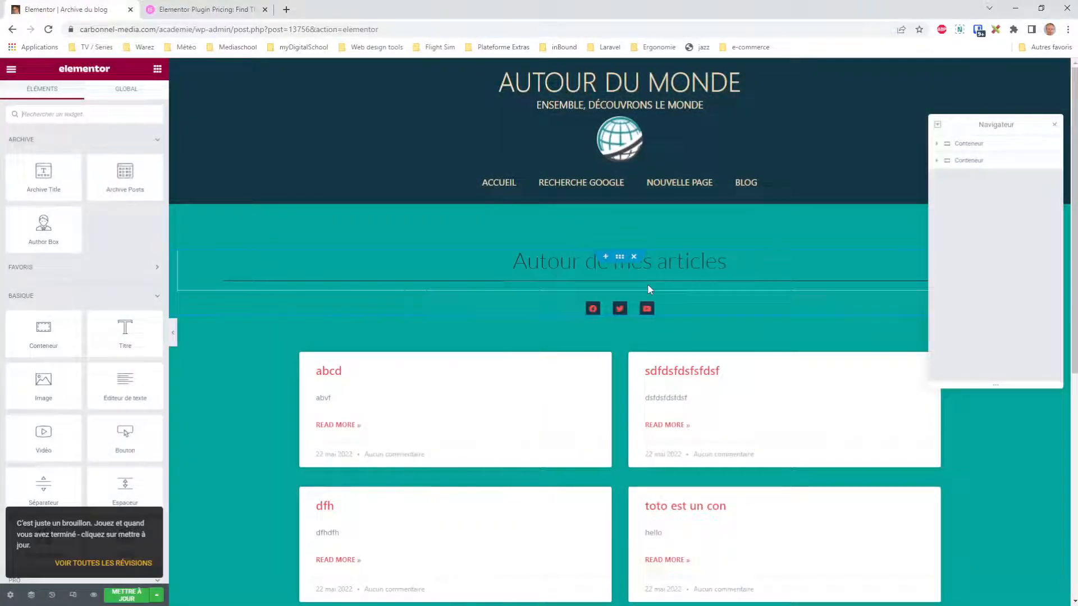
Update the "Archive du blog" template, check its display conditions and save them.
{"action": "left_click", "coordinate": [123, 597]}
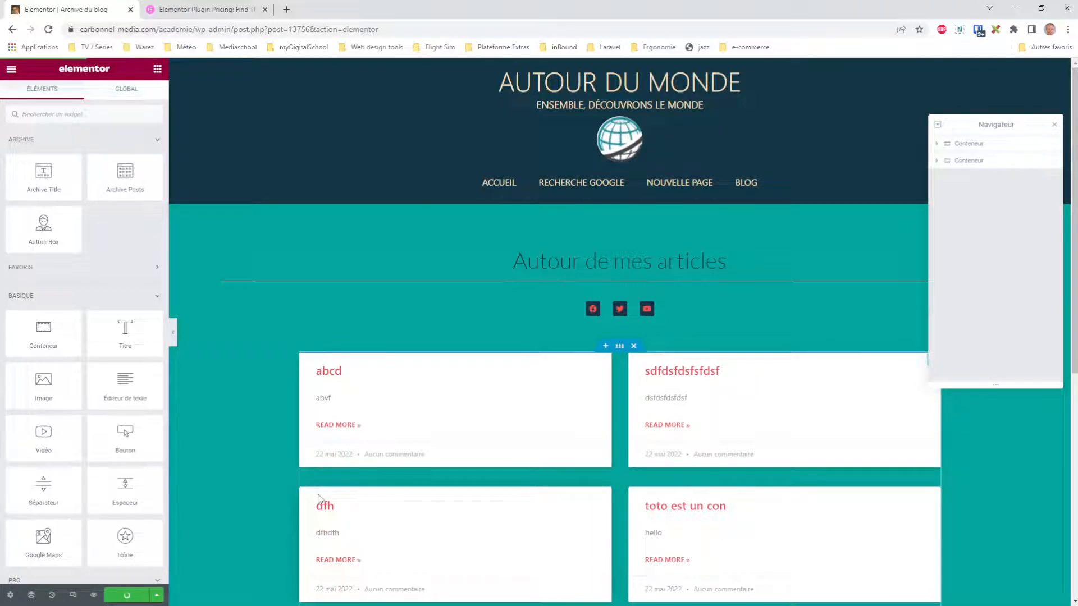
{"action": "left_click", "coordinate": [156, 595]}
{"action": "left_click", "coordinate": [65, 544]}
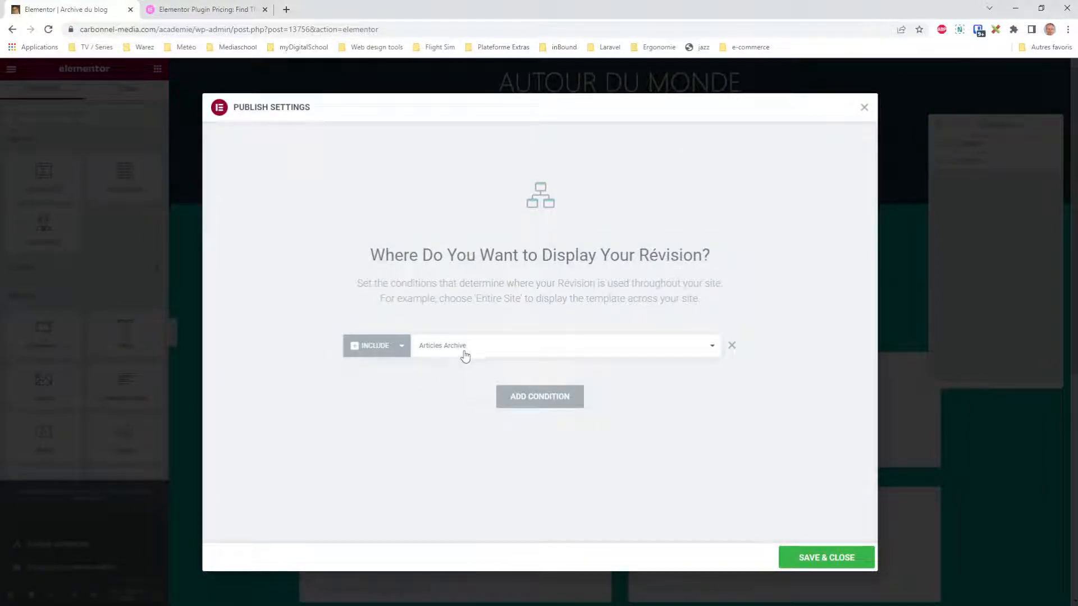
{"action": "left_click", "coordinate": [825, 557]}
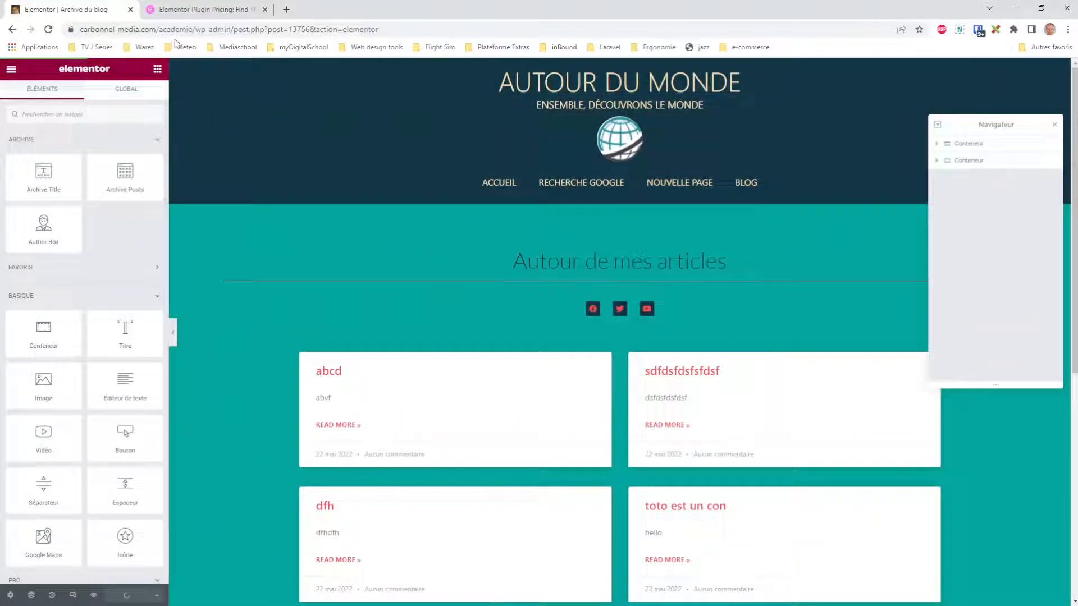
Go to the site's /academie/blog page and view the articles displayed with the archive template.
{"action": "left_click", "coordinate": [201, 26]}
{"action": "left_click_drag", "start_coordinate": [241, 30], "coordinate": [513, 34]}
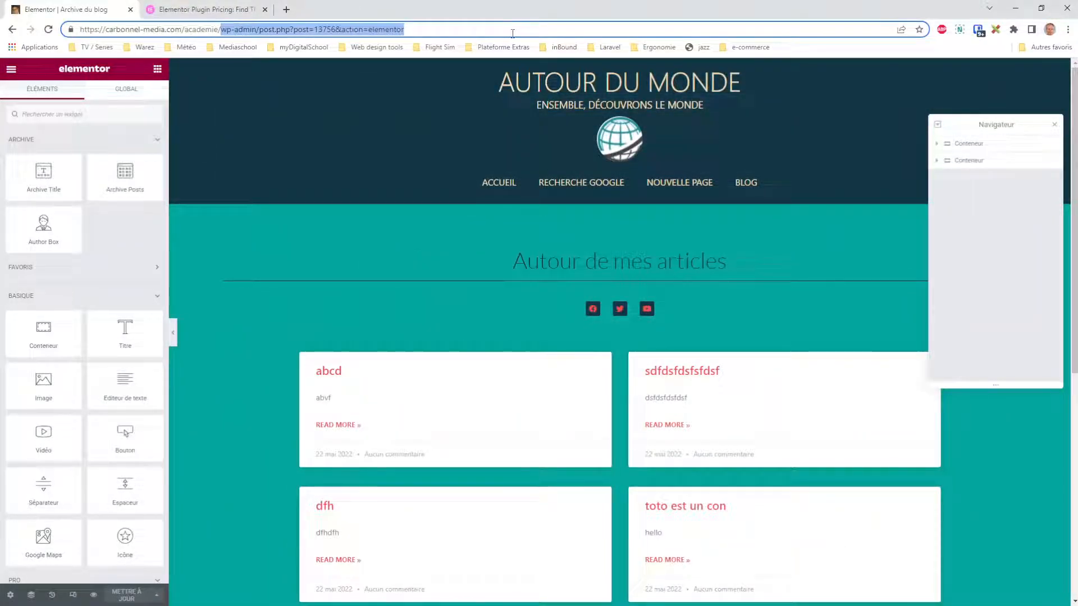
{"action": "type", "text": "blog"}
{"action": "key", "text": "Return"}
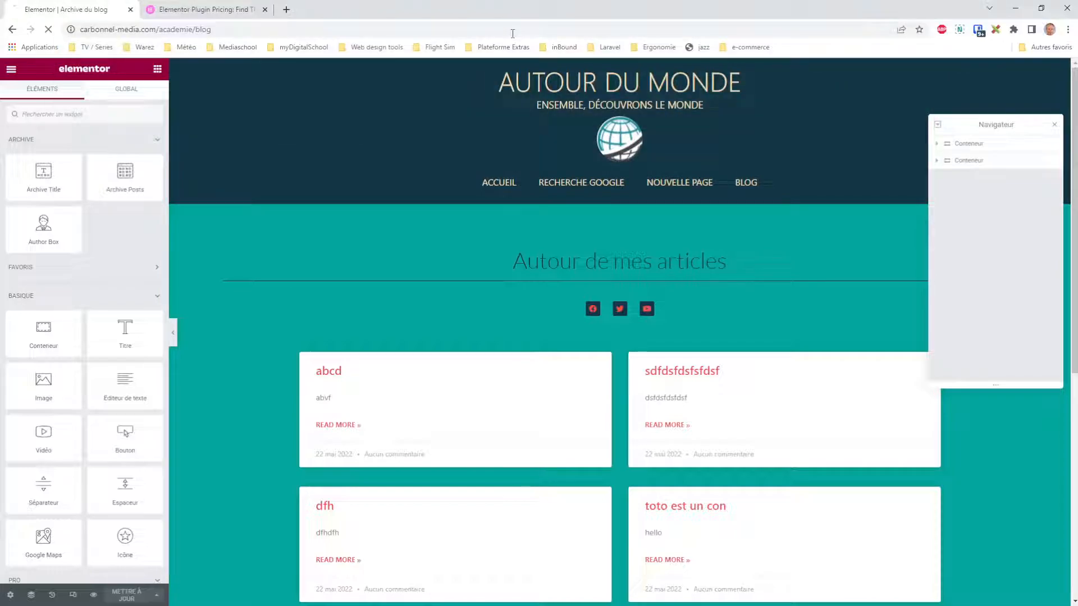
{"action": "scroll", "coordinate": [608, 284], "scroll_direction": "down", "scroll_amount": 4}
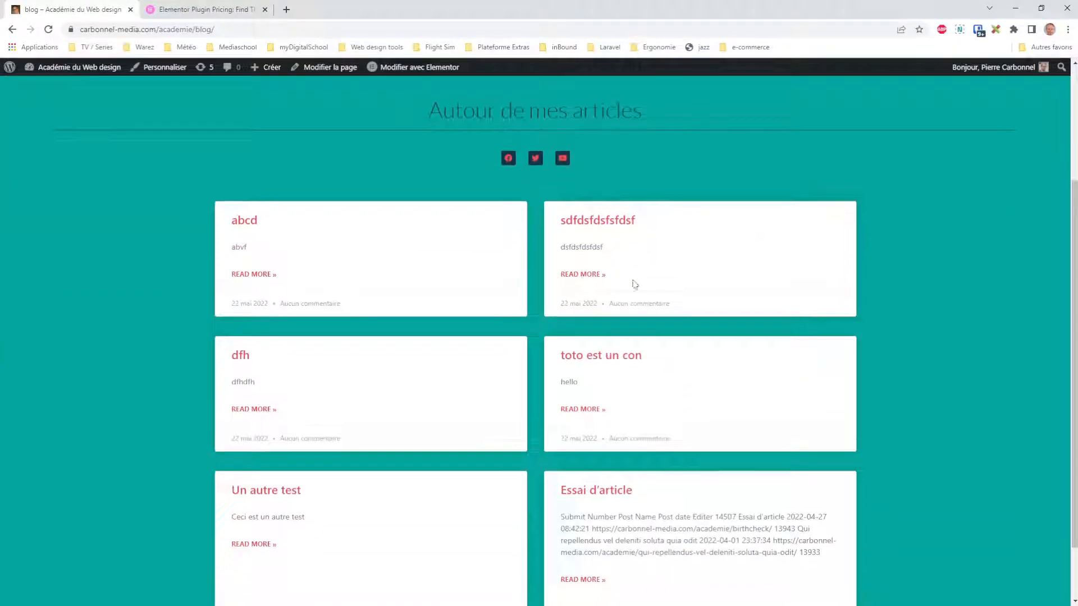
{"action": "scroll", "coordinate": [915, 351], "scroll_direction": "up", "scroll_amount": 3}
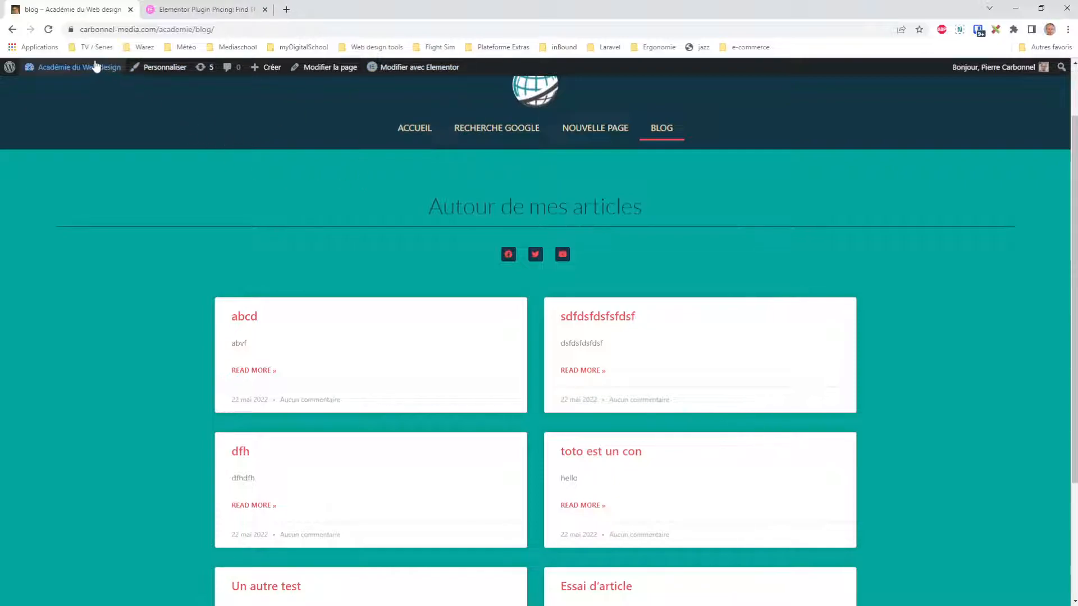
Return to the WordPress dashboard and open the "Archive du blog" template for editing from the theme builder.
{"action": "left_click", "coordinate": [66, 87]}
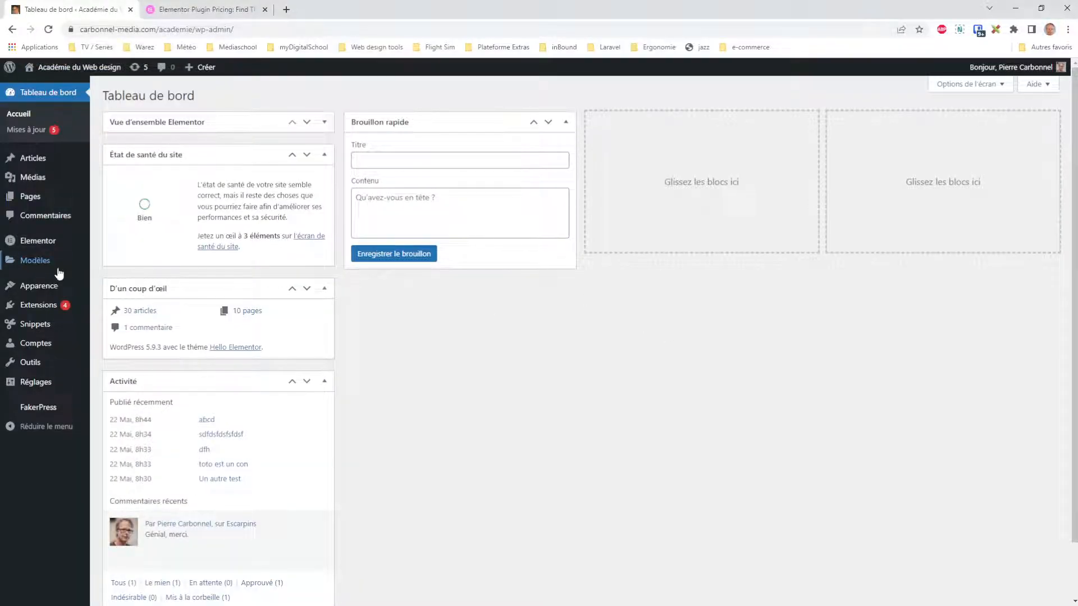
{"action": "mouse_move", "coordinate": [32, 261]}
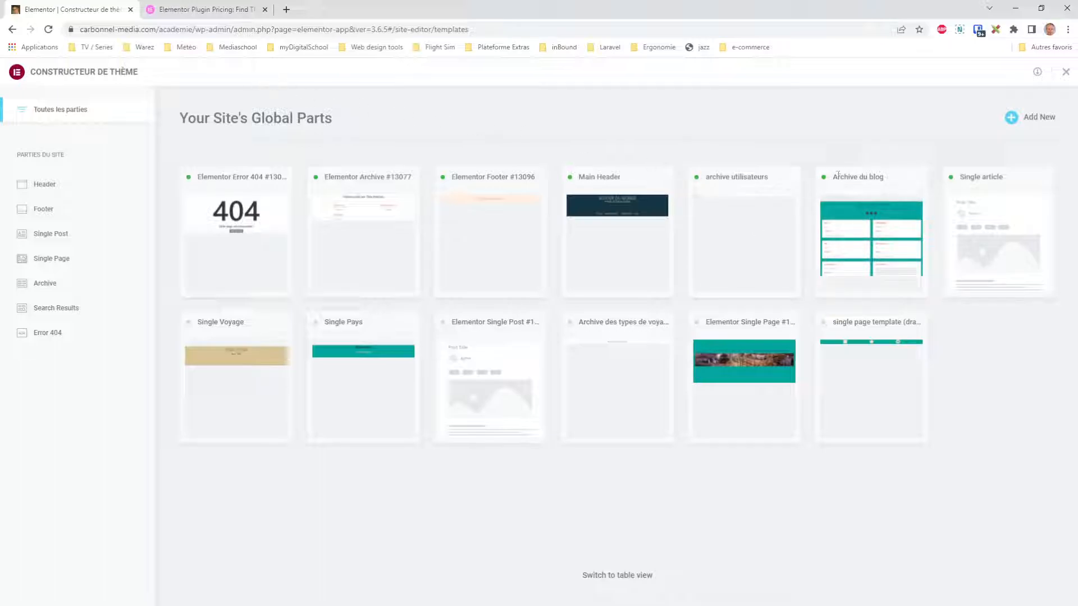
{"action": "left_click", "coordinate": [882, 240]}
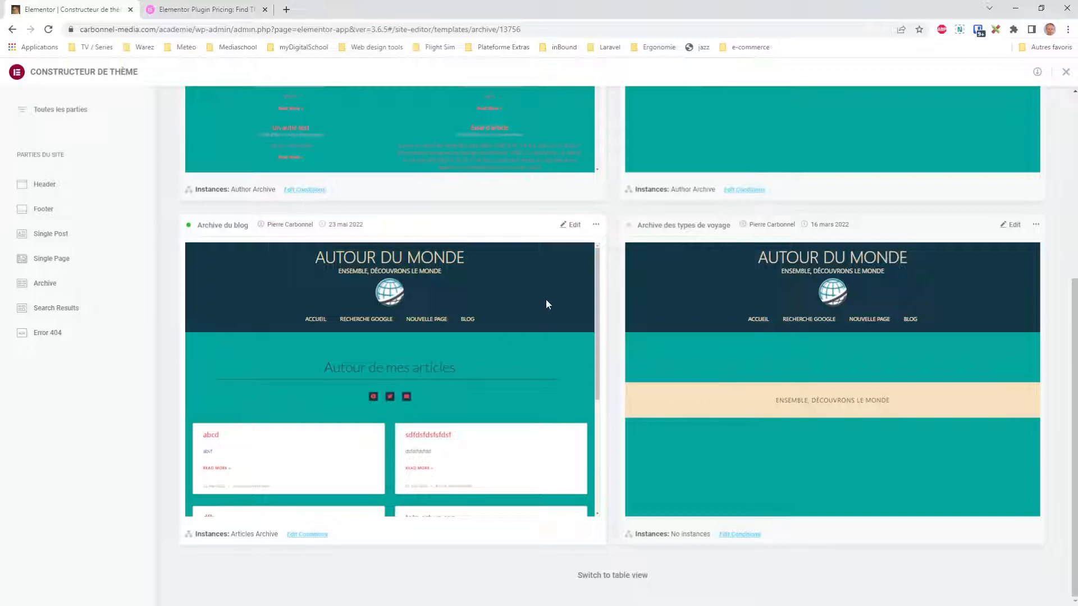
{"action": "left_click", "coordinate": [574, 227]}
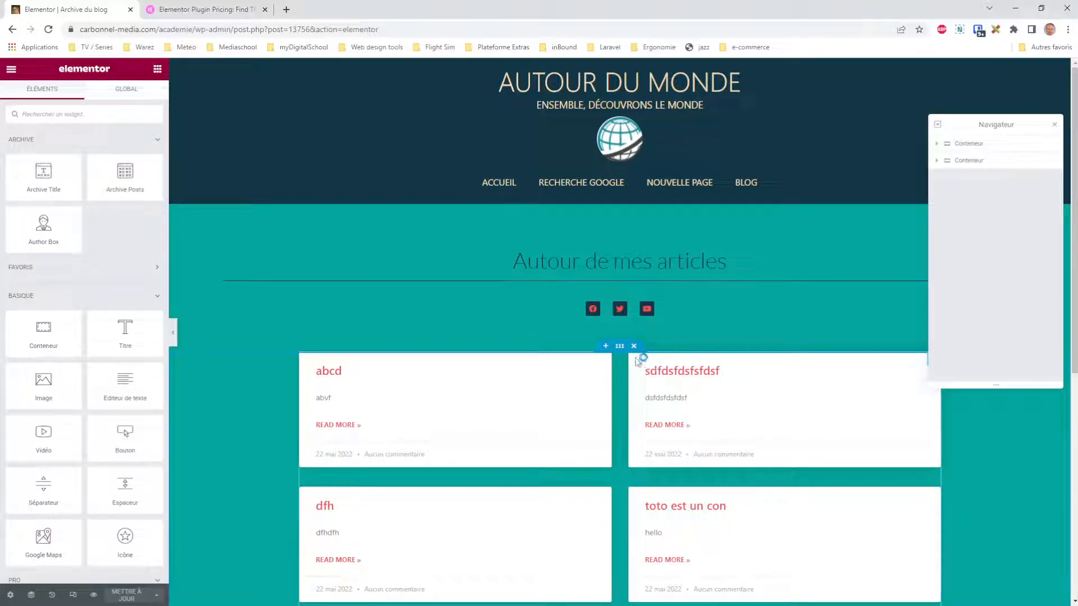
Select the Posts widget showing the article cards and set its layout to 1 column.
{"action": "scroll", "coordinate": [593, 456], "scroll_direction": "down", "scroll_amount": 1}
{"action": "scroll", "coordinate": [593, 456], "scroll_direction": "down", "scroll_amount": 3}
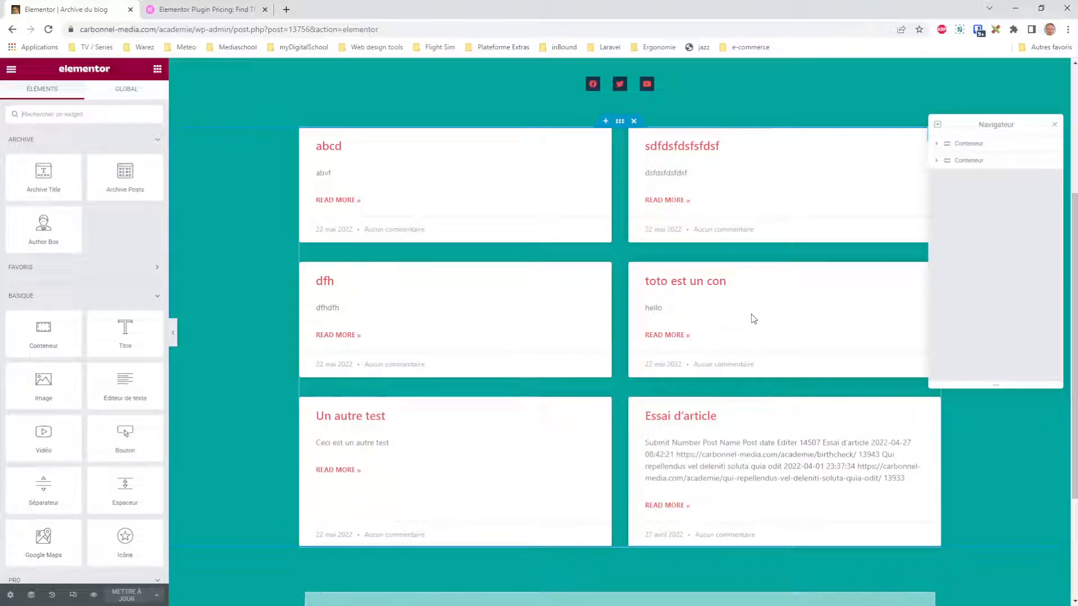
{"action": "left_click", "coordinate": [780, 158]}
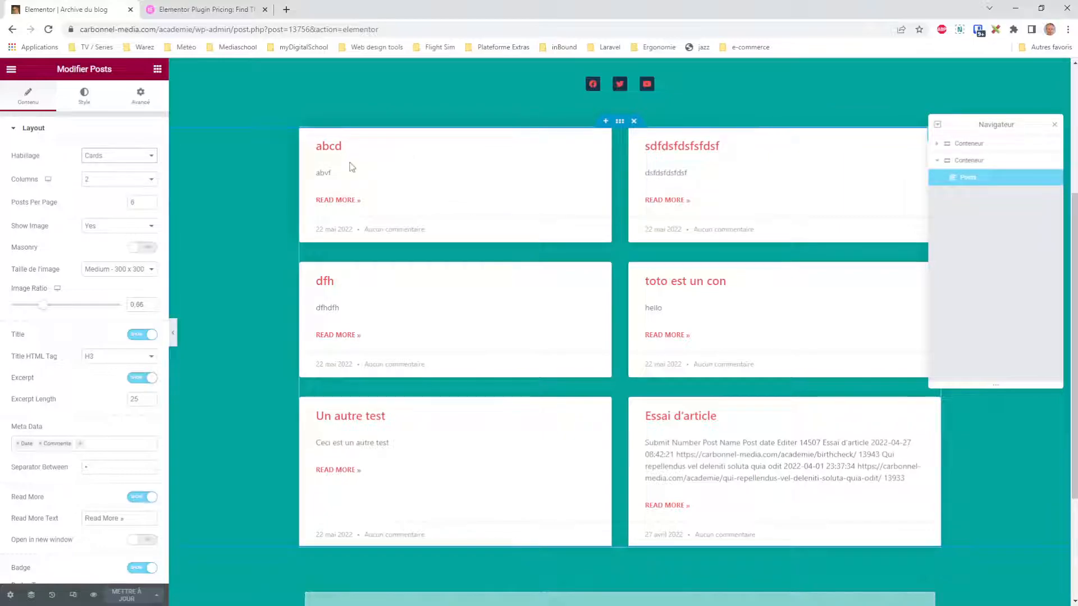
{"action": "left_click", "coordinate": [133, 179]}
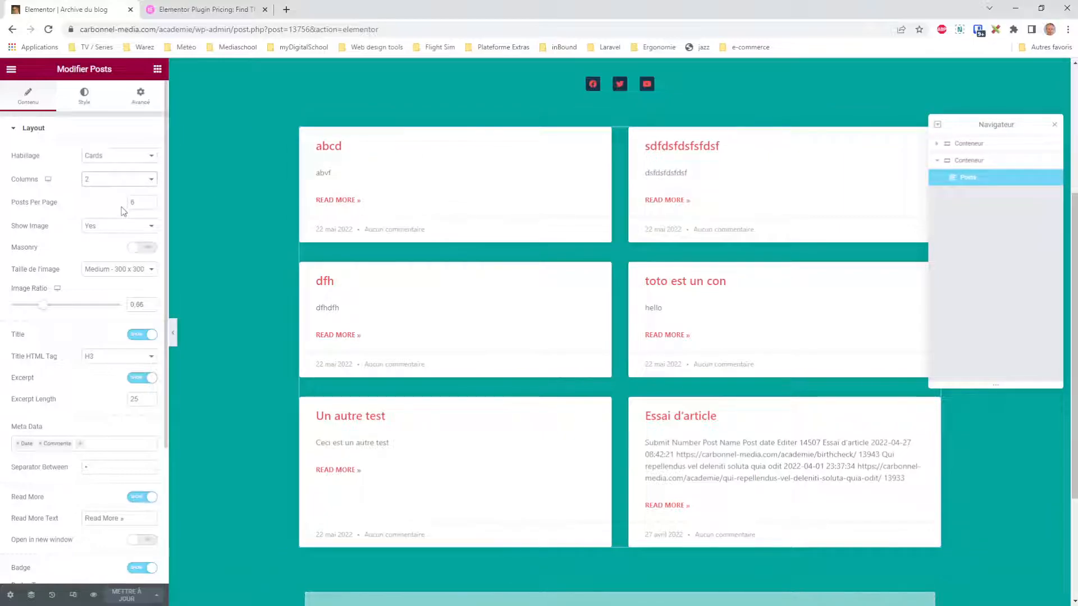
{"action": "left_click", "coordinate": [127, 208]}
{"action": "left_click", "coordinate": [125, 181]}
{"action": "left_click", "coordinate": [124, 190]}
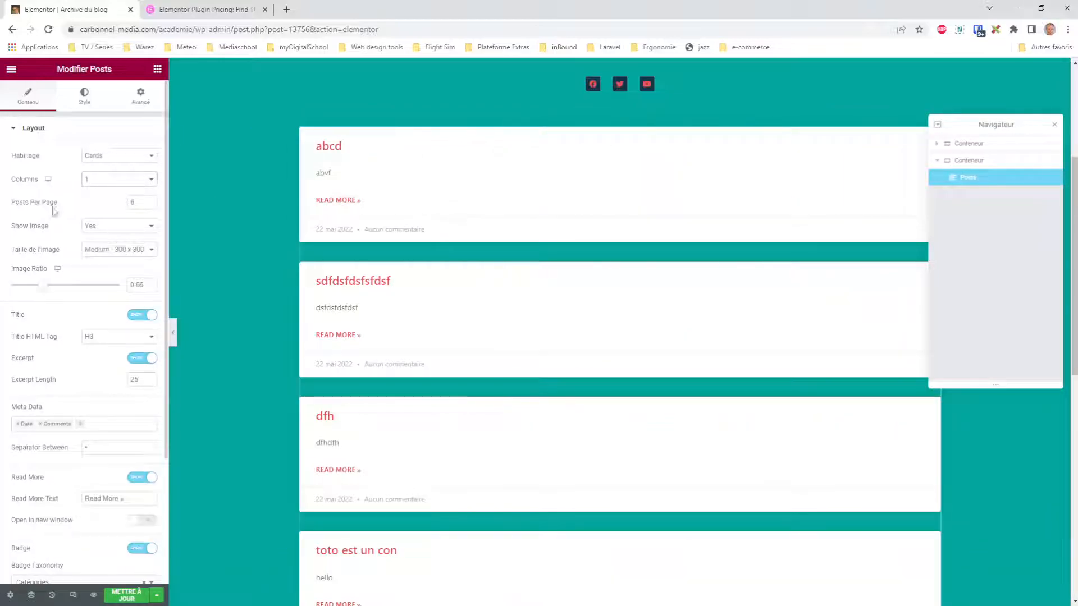
Try including posts by Term in the Posts widget's query, and remove the Term filter again.
{"action": "left_click", "coordinate": [15, 130]}
{"action": "left_click", "coordinate": [14, 160]}
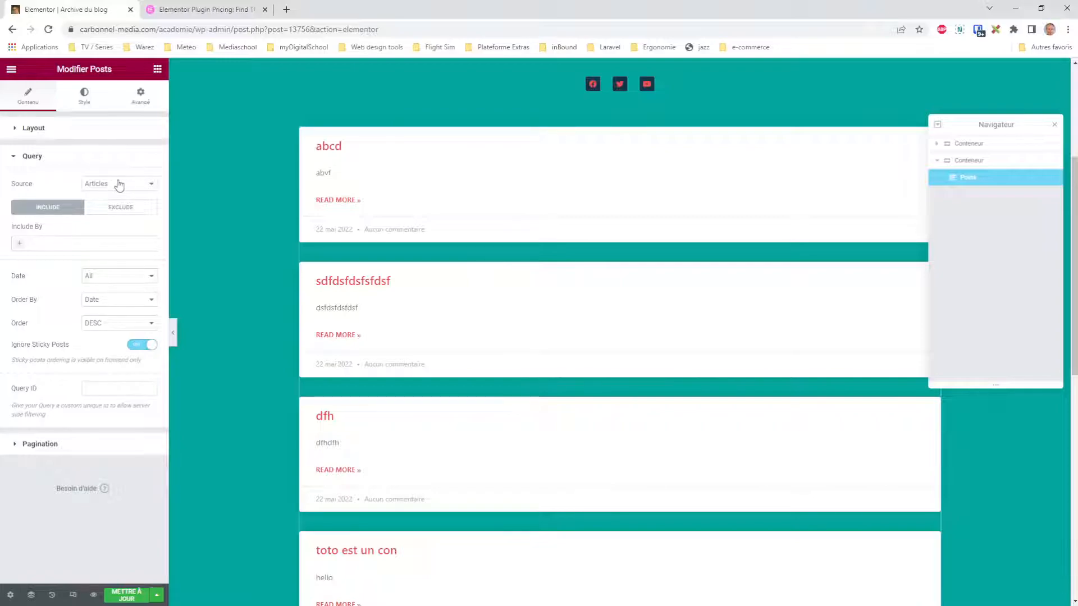
{"action": "left_click", "coordinate": [17, 243]}
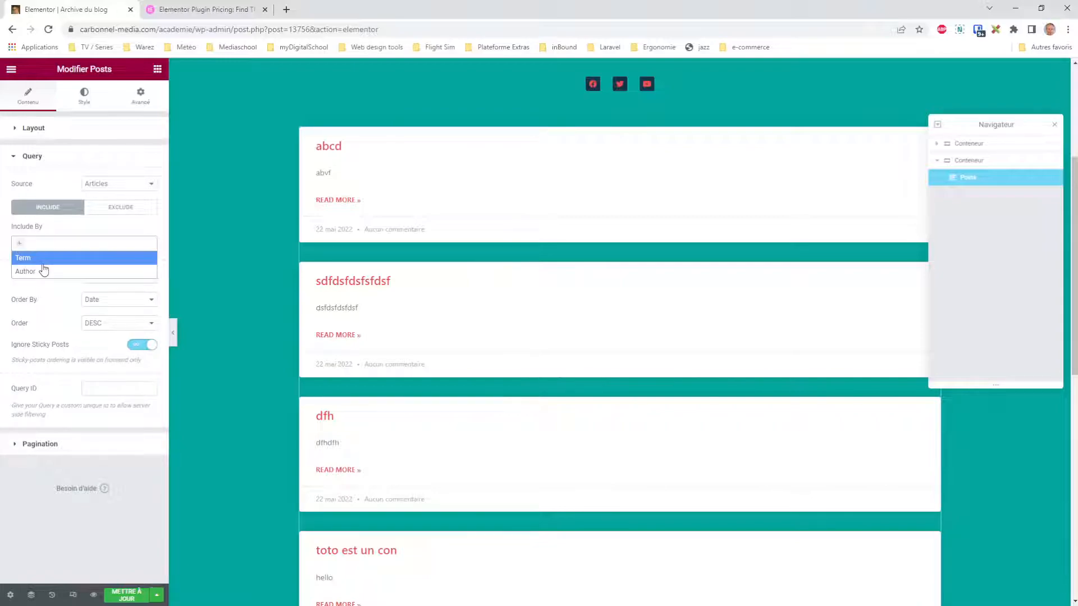
{"action": "left_click", "coordinate": [45, 259]}
{"action": "left_click", "coordinate": [40, 278]}
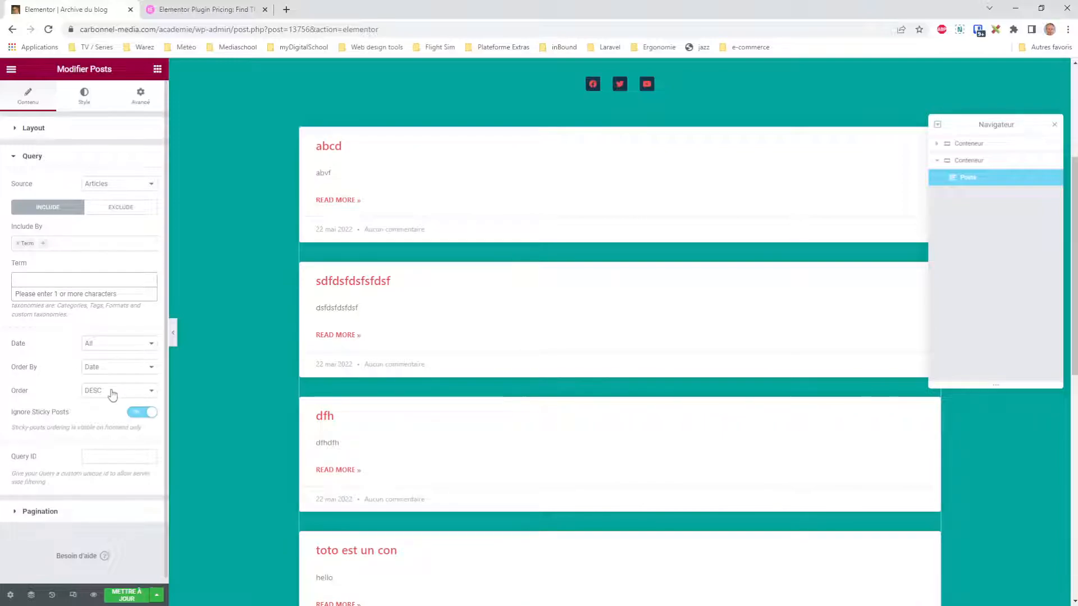
{"action": "left_click", "coordinate": [113, 399]}
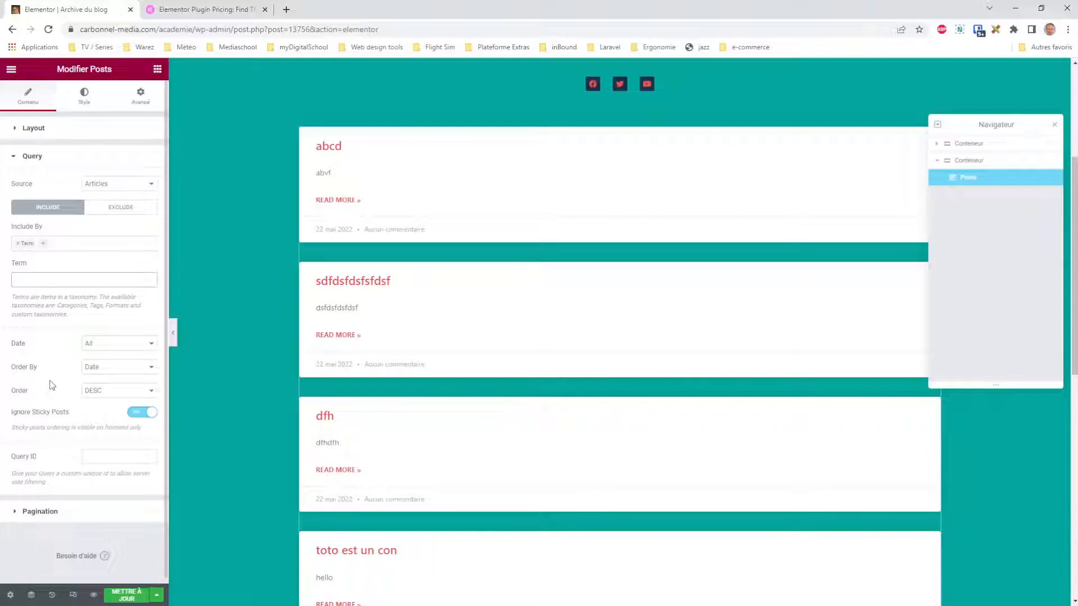
{"action": "left_click", "coordinate": [18, 244]}
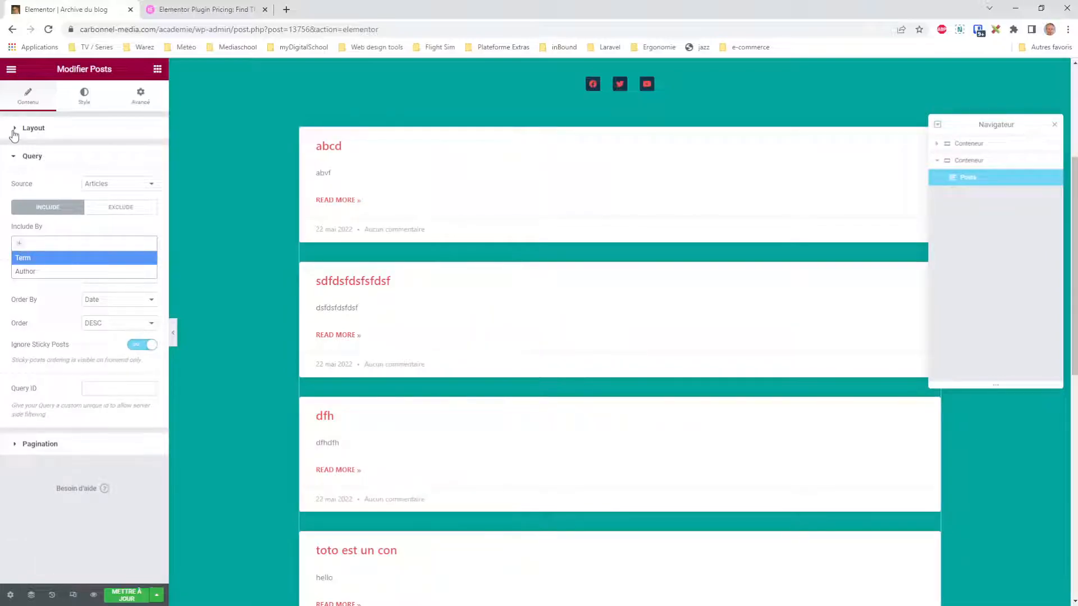
{"action": "left_click", "coordinate": [14, 134]}
Change the archive page heading to "Autour de mes articles, découvrez mon Blog".
{"action": "scroll", "coordinate": [631, 224], "scroll_direction": "up", "scroll_amount": 4}
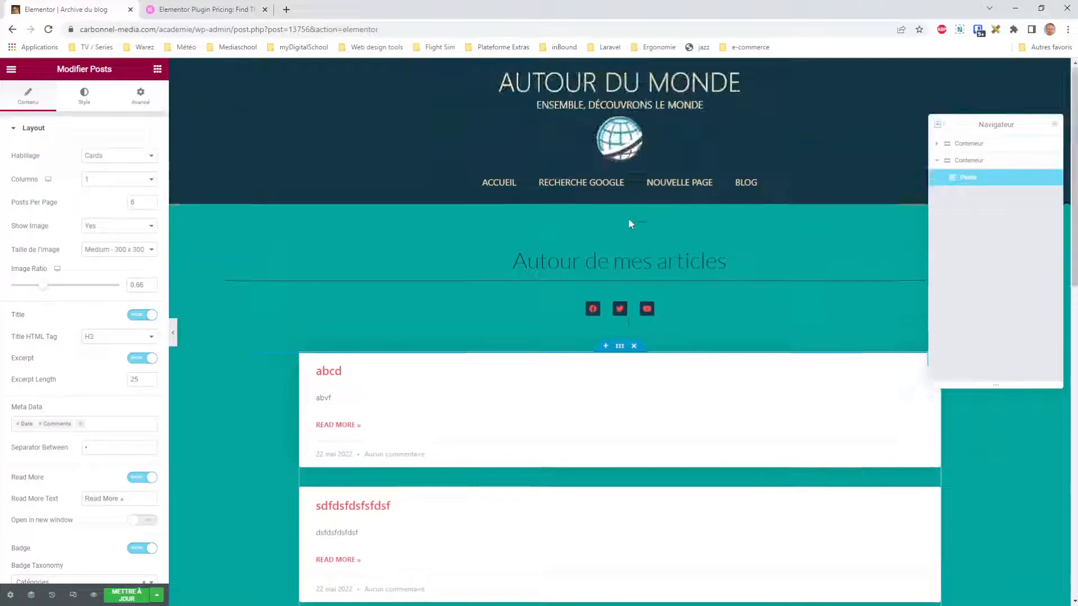
{"action": "left_click", "coordinate": [680, 265]}
{"action": "left_click", "coordinate": [60, 168]}
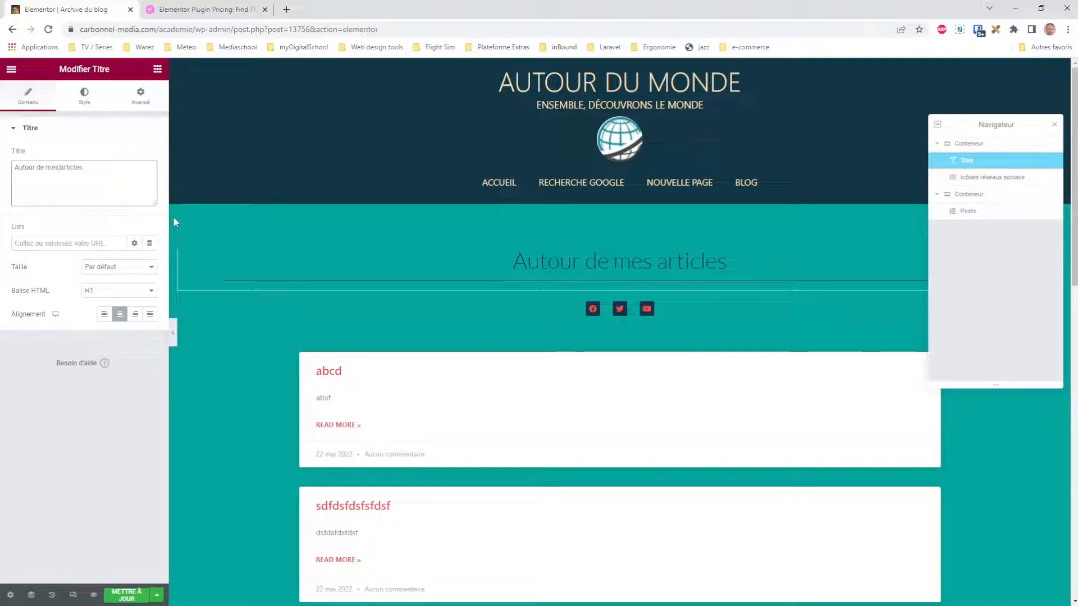
{"action": "left_click", "coordinate": [104, 171]}
{"action": "type", "text": ", découvr"}
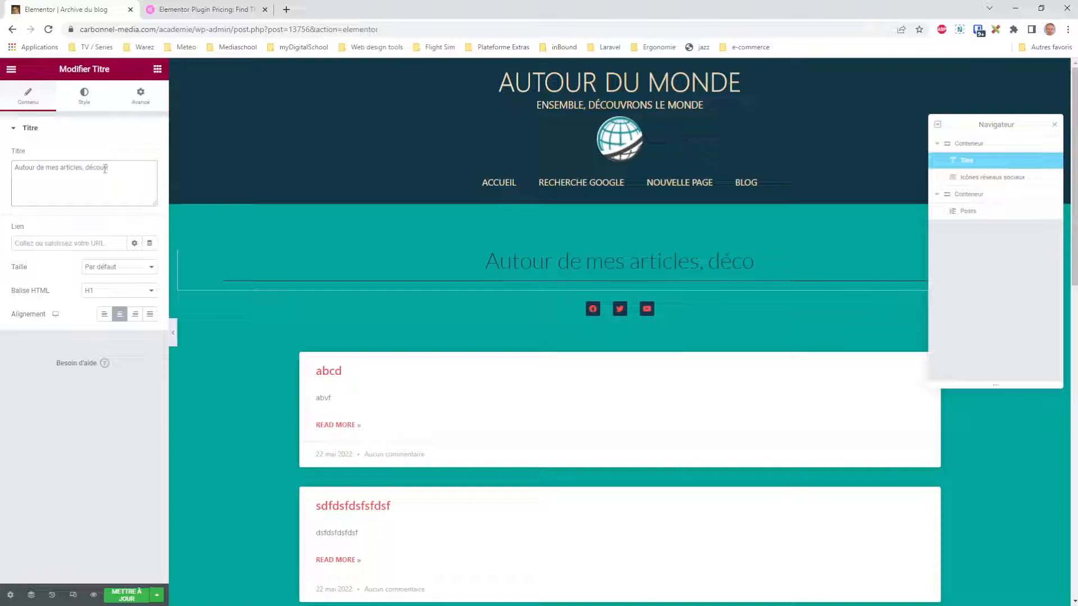
{"action": "type", "text": "ez mon Blog"}
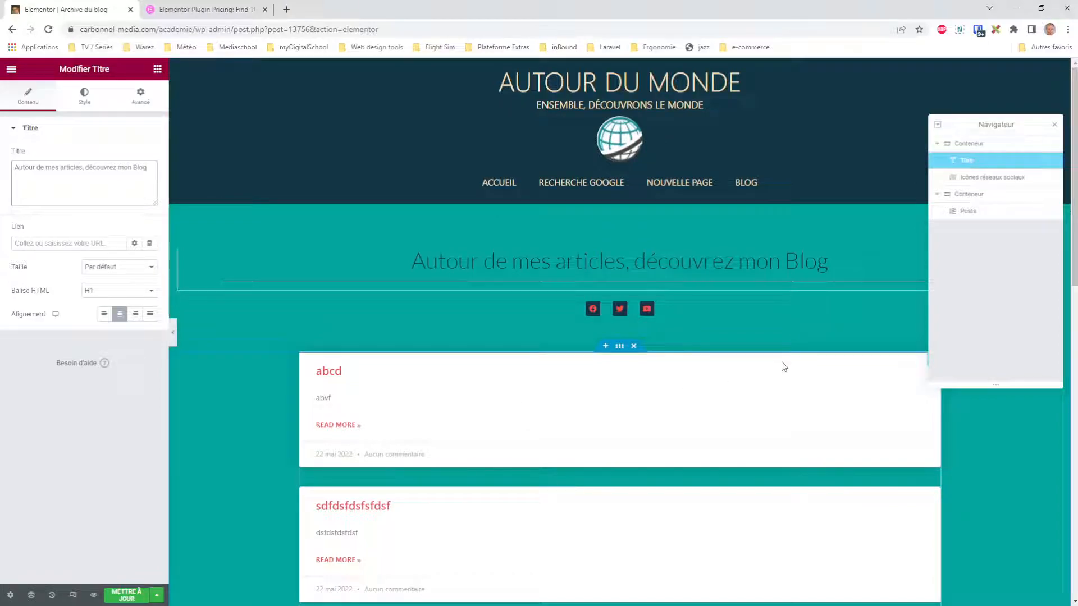
Set the Posts widget's layout to 3 columns.
{"action": "left_click", "coordinate": [679, 374]}
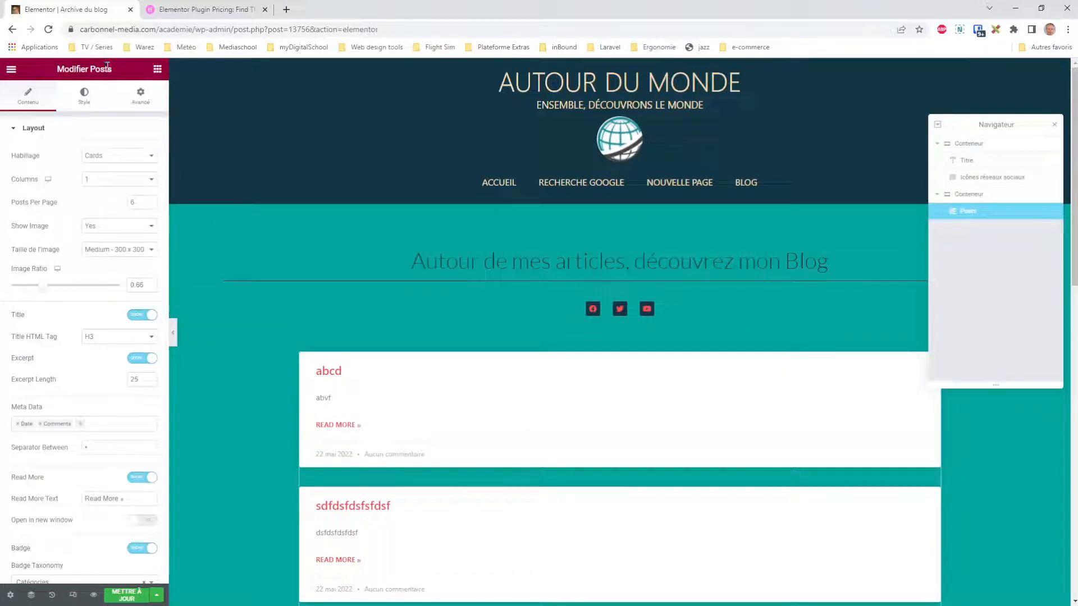
{"action": "left_click_drag", "start_coordinate": [114, 72], "coordinate": [56, 73]}
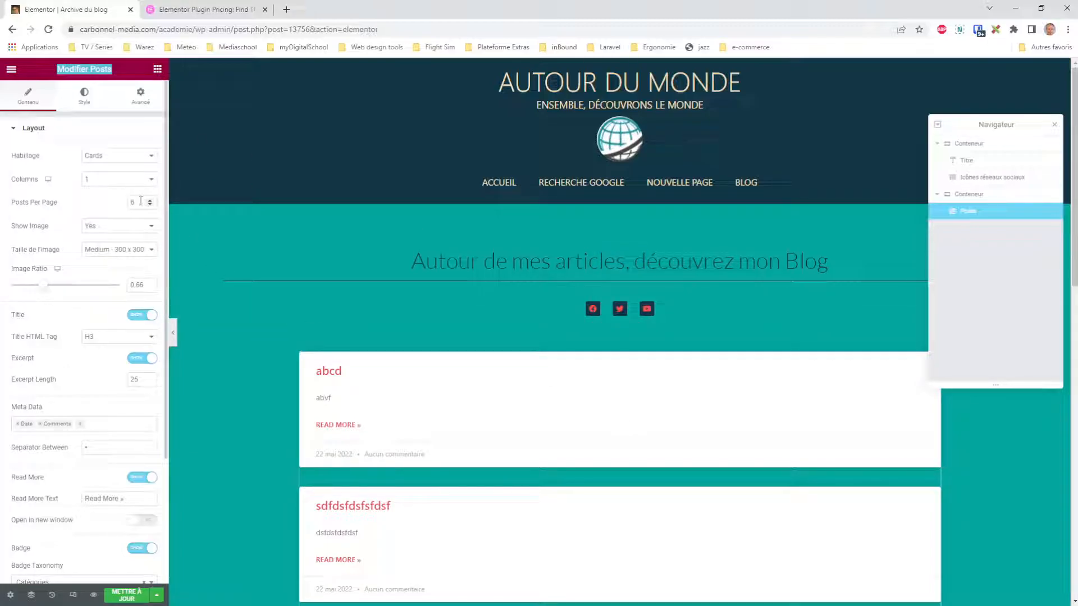
{"action": "left_click", "coordinate": [123, 181]}
{"action": "left_click", "coordinate": [122, 211]}
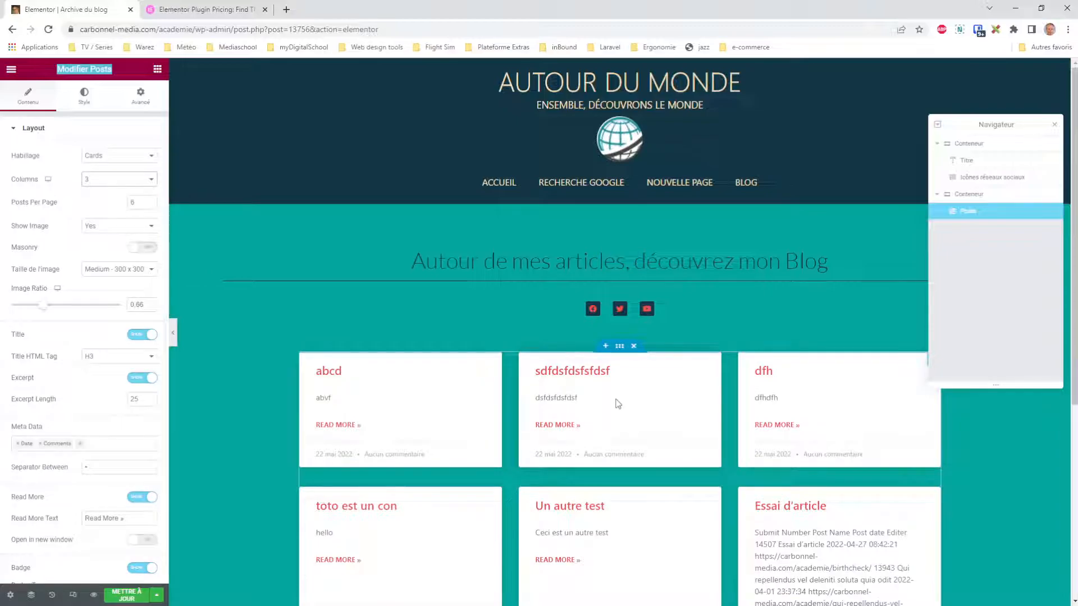
Set the background color of the post cards to the global color Secondaire.
{"action": "left_click", "coordinate": [84, 96]}
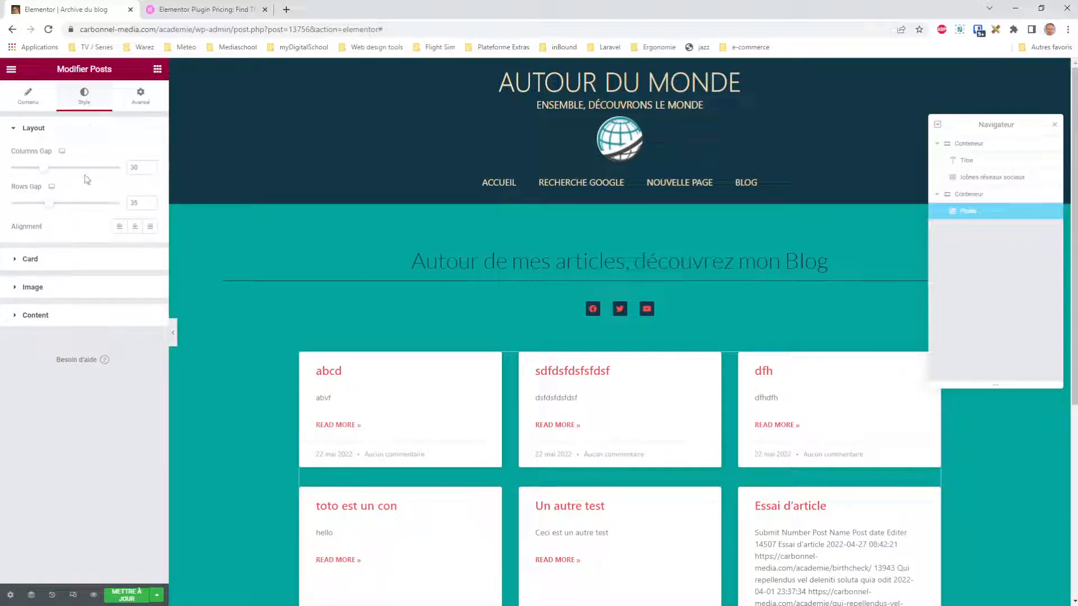
{"action": "left_click", "coordinate": [30, 261]}
{"action": "left_click", "coordinate": [134, 184]}
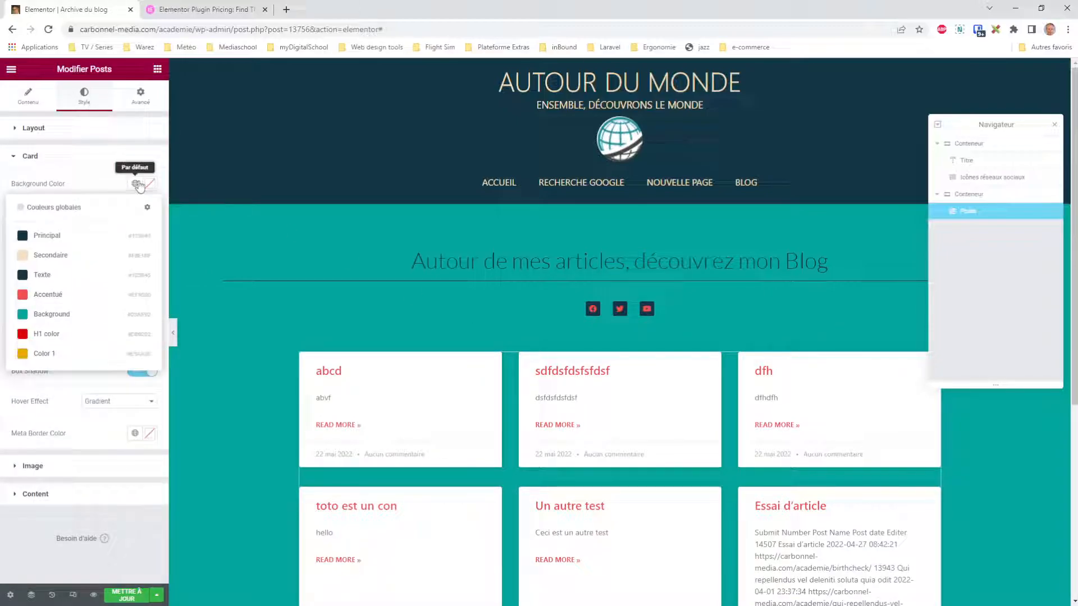
{"action": "left_click", "coordinate": [48, 256]}
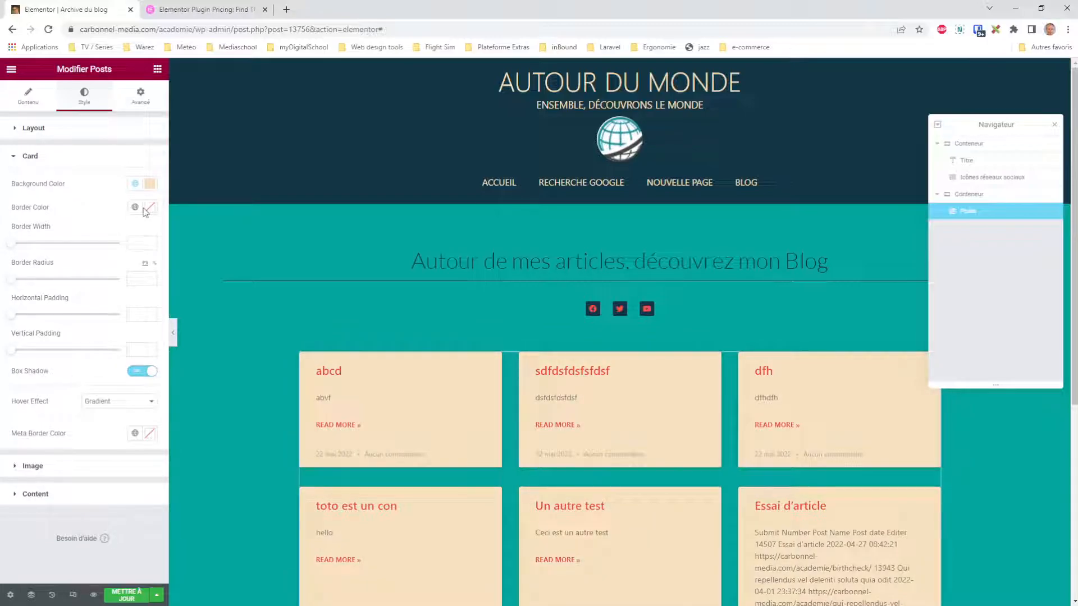
Set the post titles to the global color Principal and the Read More links to Color 1.
{"action": "left_click", "coordinate": [15, 128]}
{"action": "left_click", "coordinate": [25, 259]}
{"action": "left_click", "coordinate": [33, 497]}
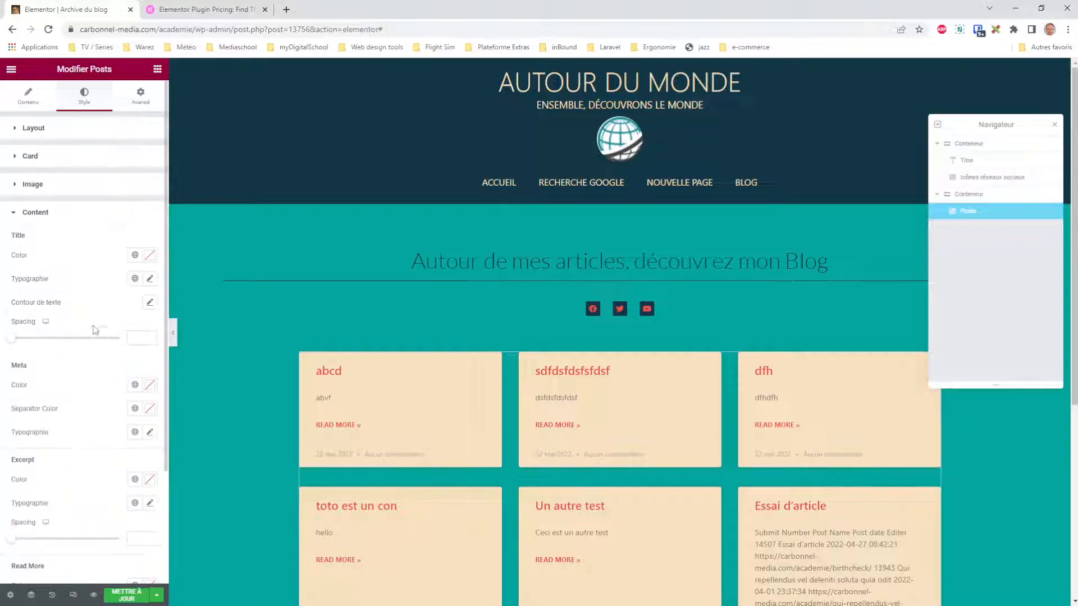
{"action": "left_click", "coordinate": [135, 255]}
{"action": "left_click", "coordinate": [56, 309]}
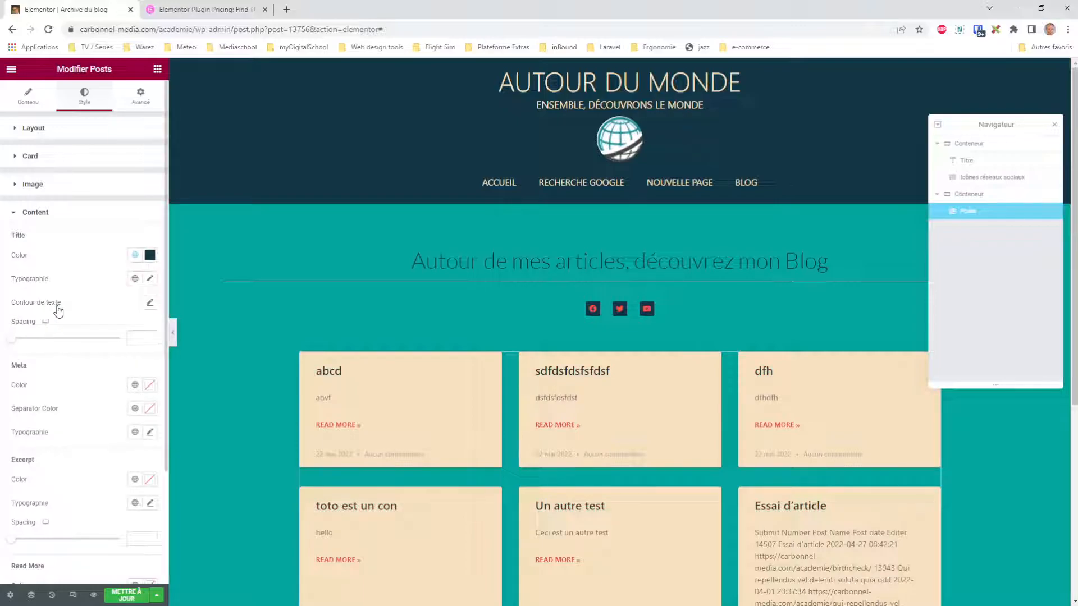
{"action": "scroll", "coordinate": [92, 504], "scroll_direction": "down", "scroll_amount": 2}
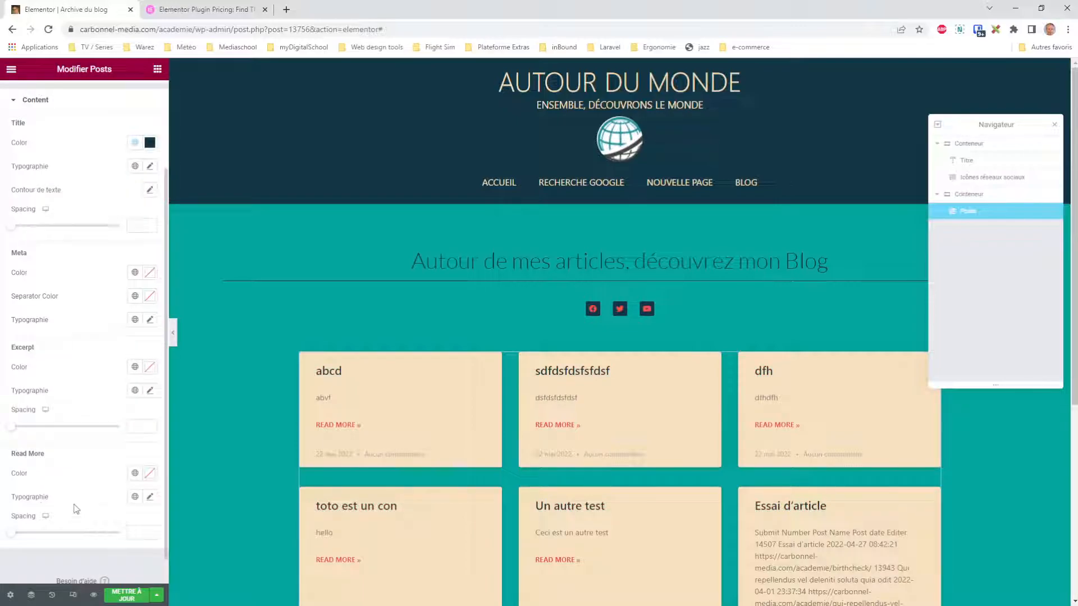
{"action": "left_click", "coordinate": [134, 473]}
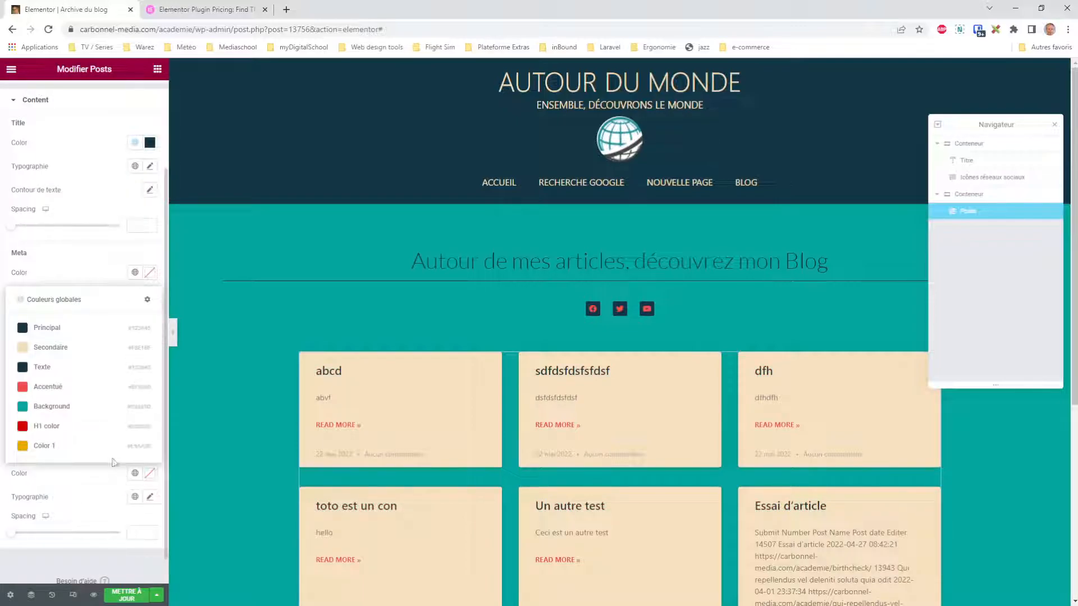
{"action": "left_click", "coordinate": [66, 449]}
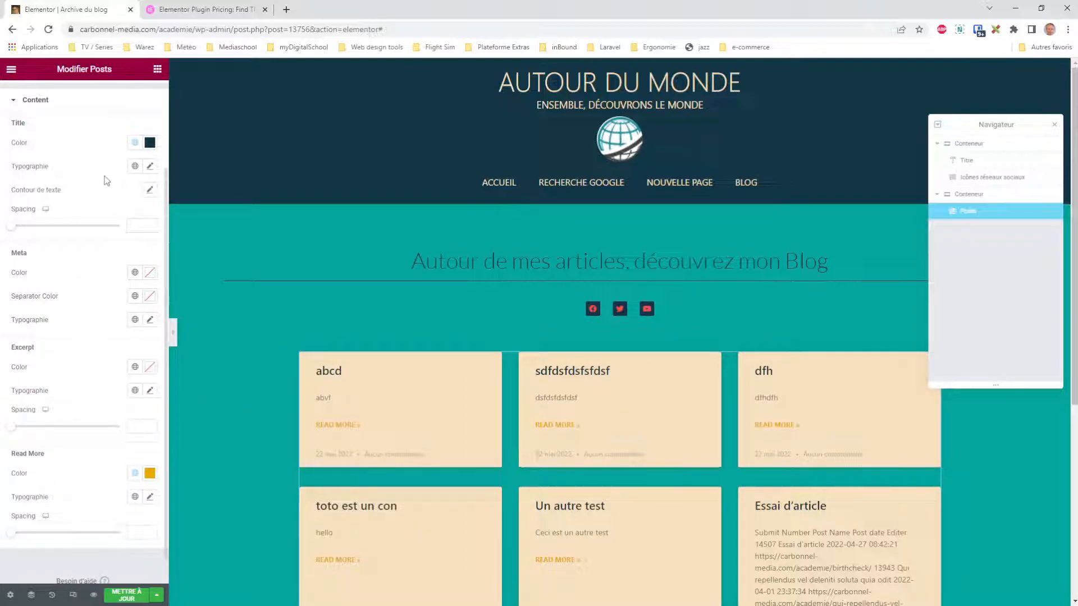
Set the Posts widget to show 12 posts per page.
{"action": "scroll", "coordinate": [26, 141], "scroll_direction": "up", "scroll_amount": 2}
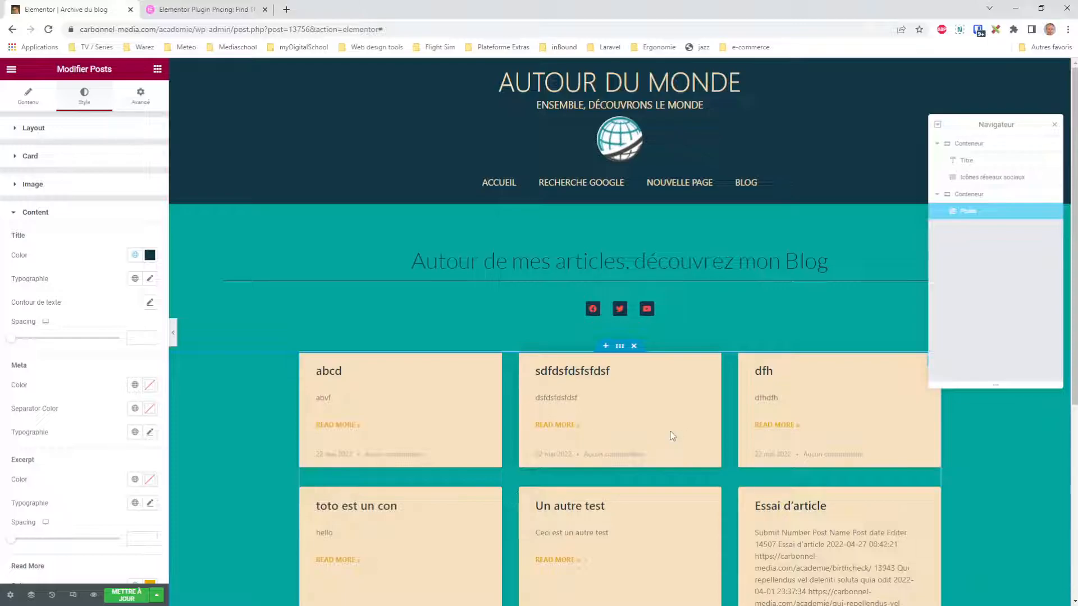
{"action": "scroll", "coordinate": [639, 437], "scroll_direction": "down", "scroll_amount": 3}
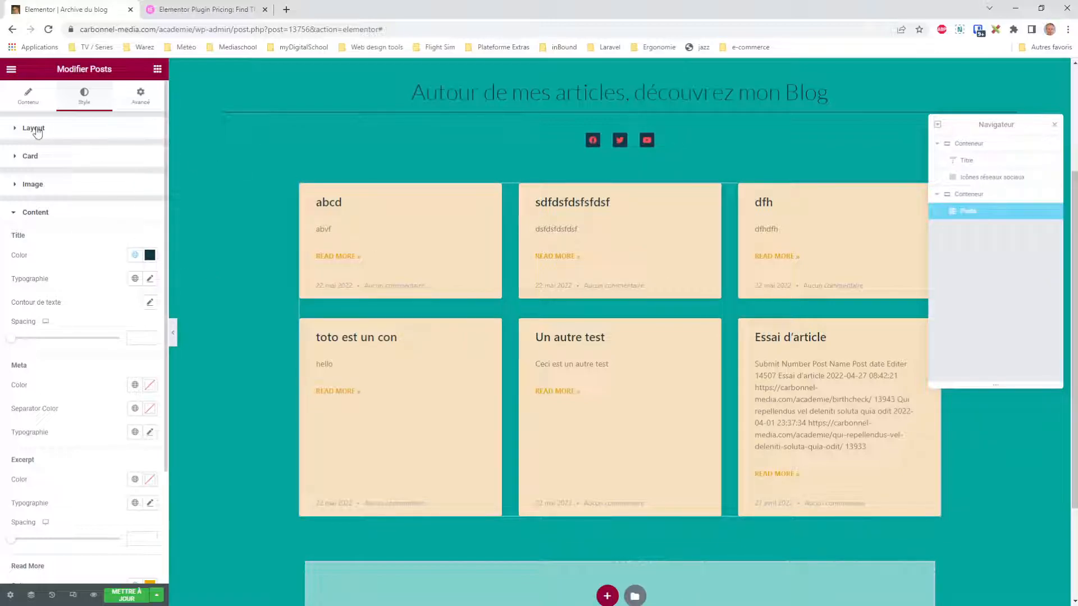
{"action": "left_click", "coordinate": [28, 96]}
{"action": "double_click", "coordinate": [142, 203]}
{"action": "type", "text": "12"}
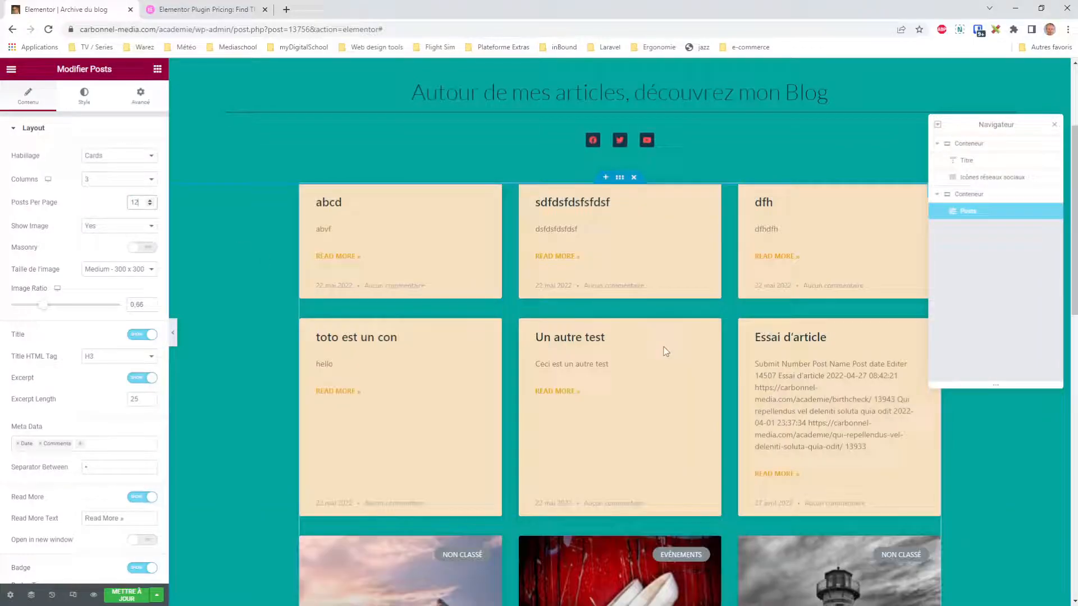
{"action": "scroll", "coordinate": [665, 351], "scroll_direction": "down", "scroll_amount": 6}
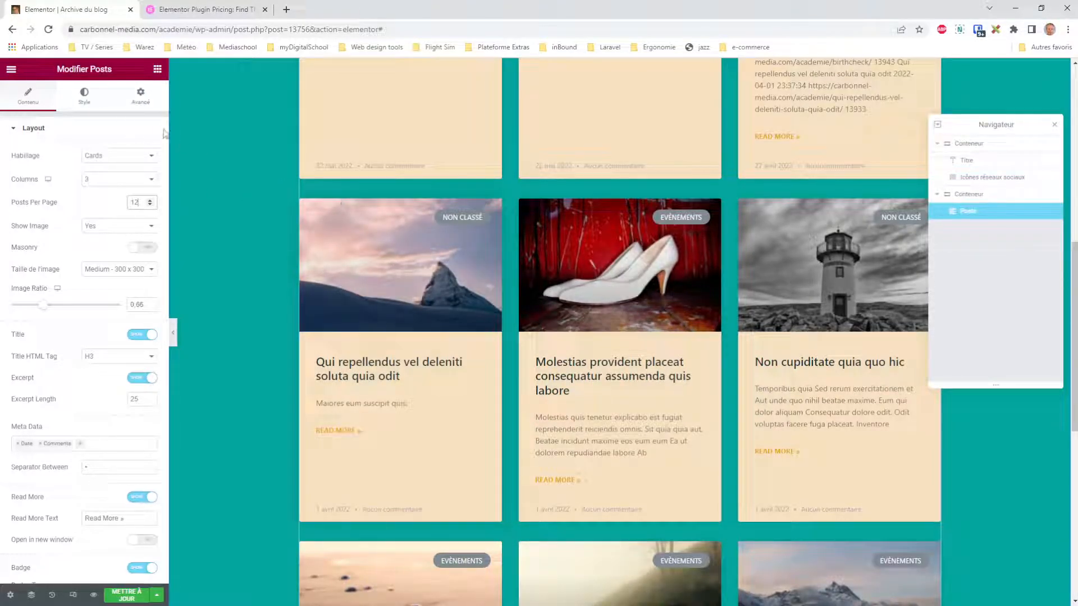
Set the category badges' background to the global color Secondaire and their text to Principal, and update the archive template.
{"action": "left_click", "coordinate": [81, 97]}
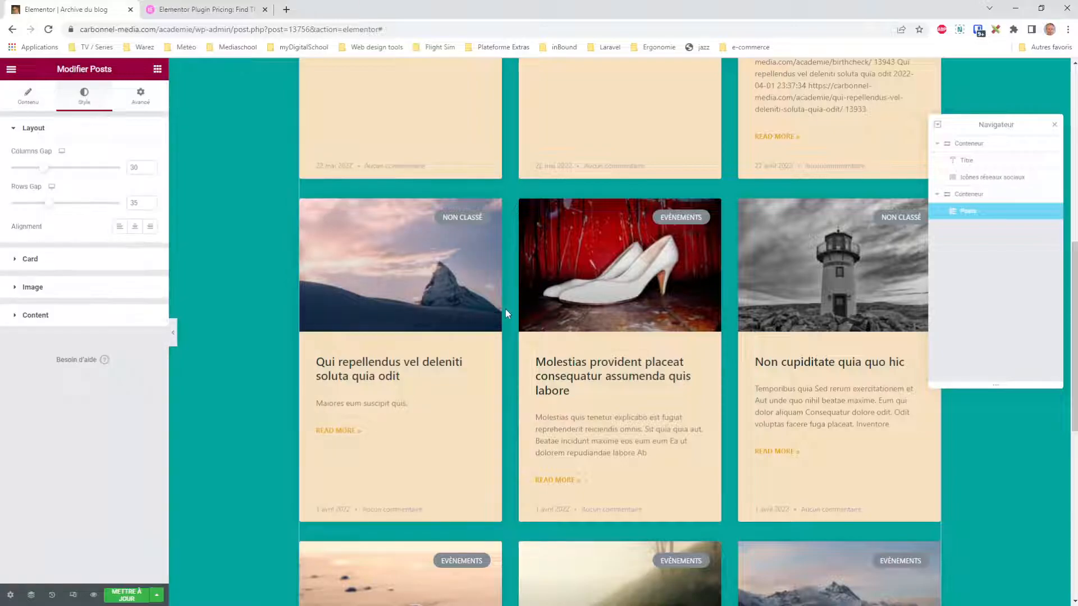
{"action": "left_click", "coordinate": [26, 318]}
{"action": "scroll", "coordinate": [92, 324], "scroll_direction": "down", "scroll_amount": 3}
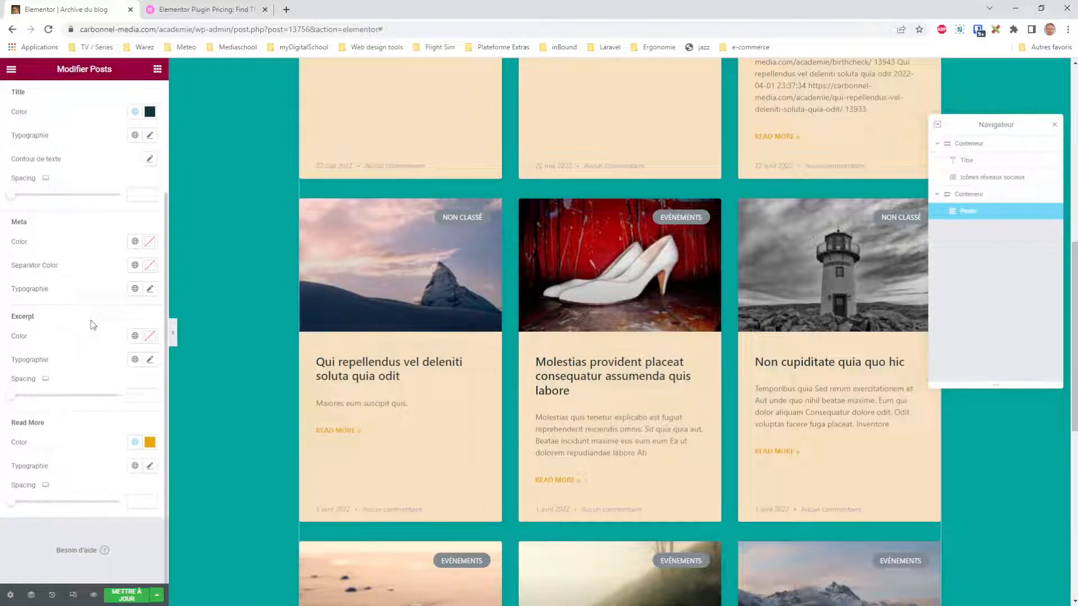
{"action": "scroll", "coordinate": [93, 325], "scroll_direction": "up", "scroll_amount": 2}
{"action": "scroll", "coordinate": [93, 325], "scroll_direction": "up", "scroll_amount": 1}
{"action": "left_click", "coordinate": [33, 184]}
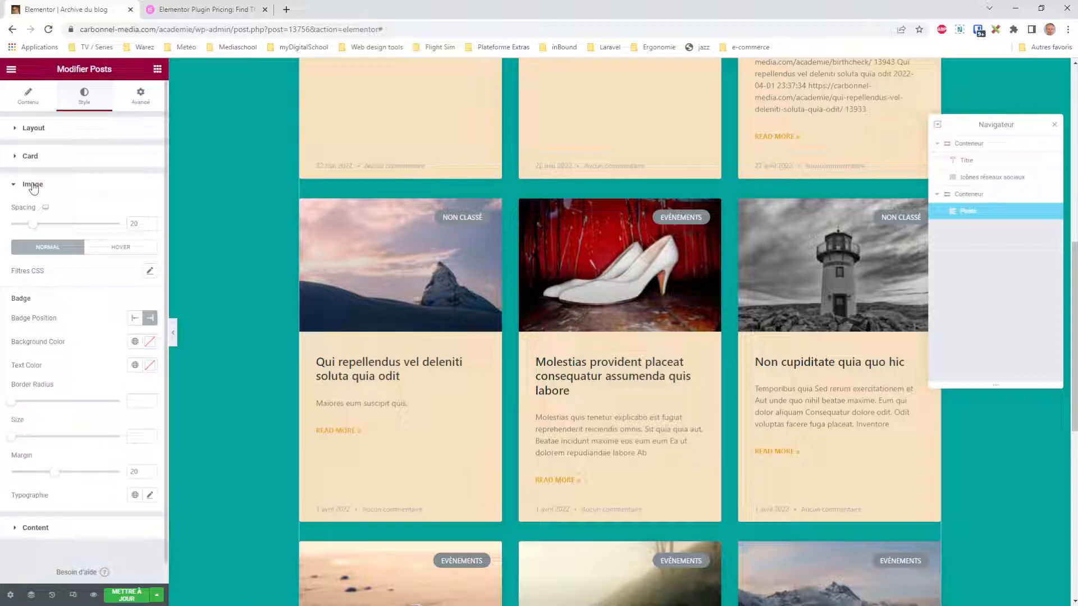
{"action": "left_click", "coordinate": [135, 342]}
{"action": "left_click", "coordinate": [54, 415]}
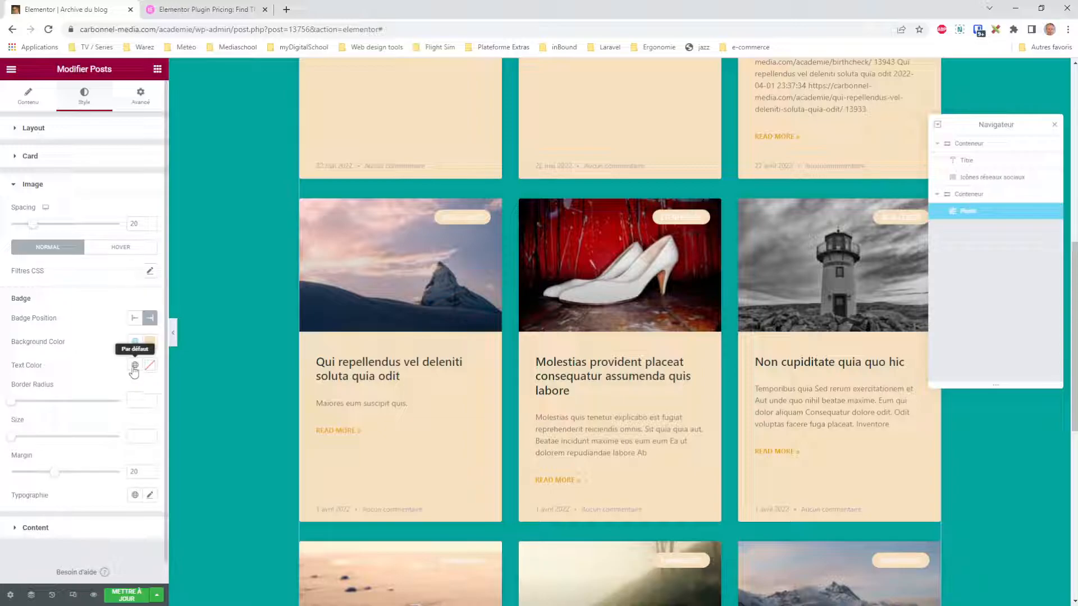
{"action": "left_click", "coordinate": [135, 365]}
{"action": "left_click", "coordinate": [62, 418]}
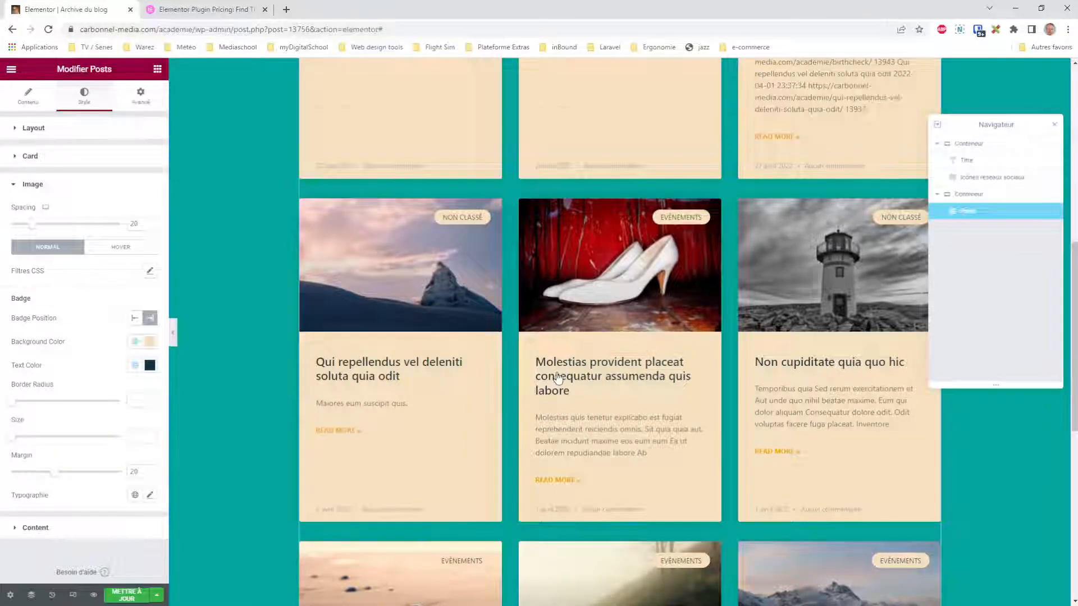
{"action": "scroll", "coordinate": [498, 287], "scroll_direction": "down", "scroll_amount": 5}
{"action": "left_click", "coordinate": [144, 598]}
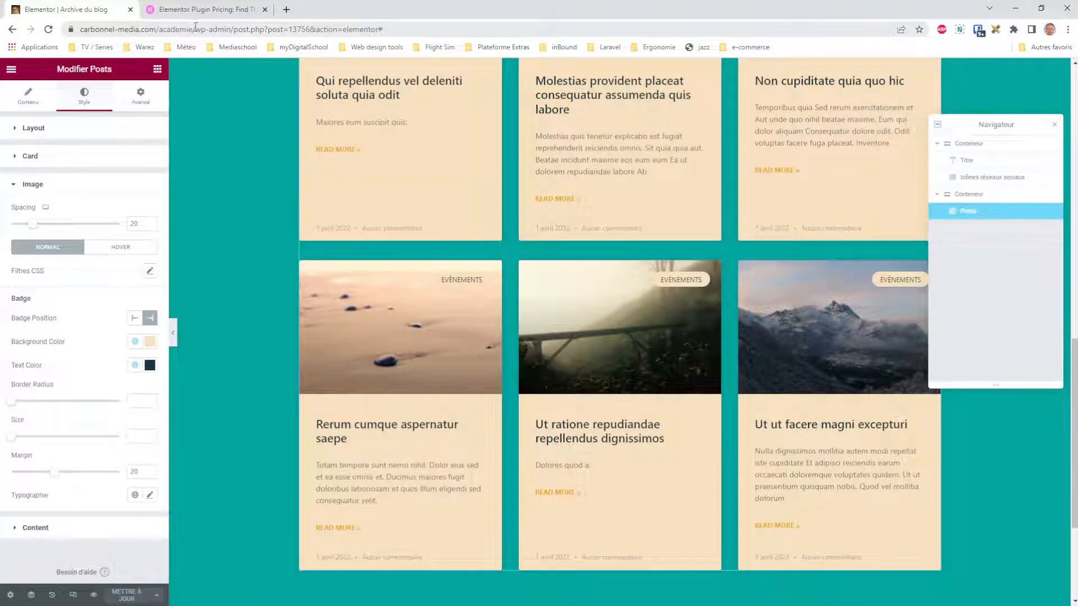
Open the live page carbonnel-media.com/academie/blog and examine the restyled post grid.
{"action": "left_click_drag", "start_coordinate": [220, 29], "coordinate": [542, 62]}
{"action": "type", "text": "blog"}
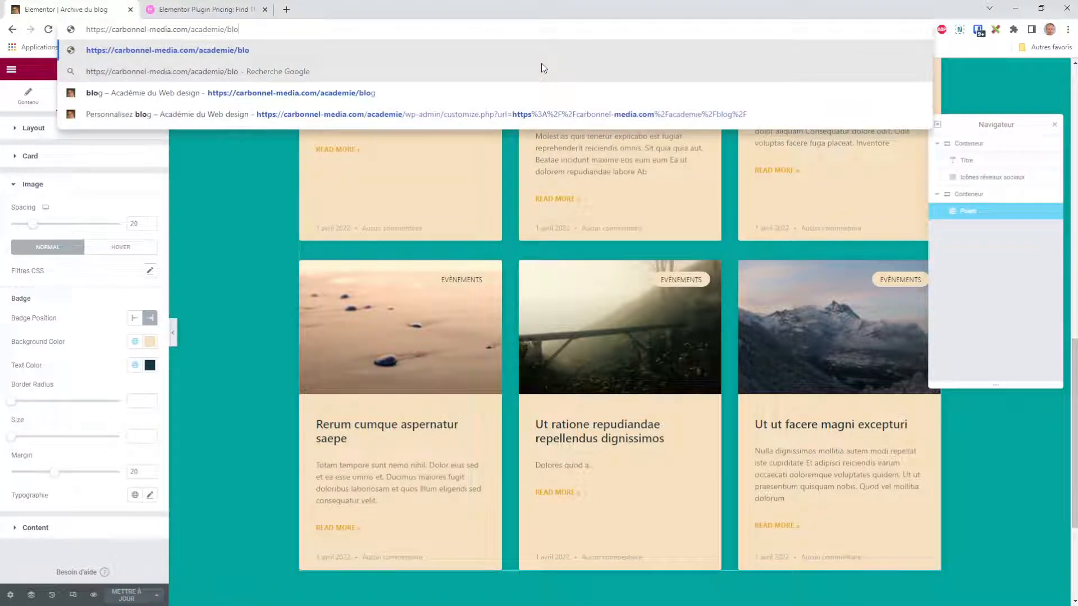
{"action": "key", "text": "Return"}
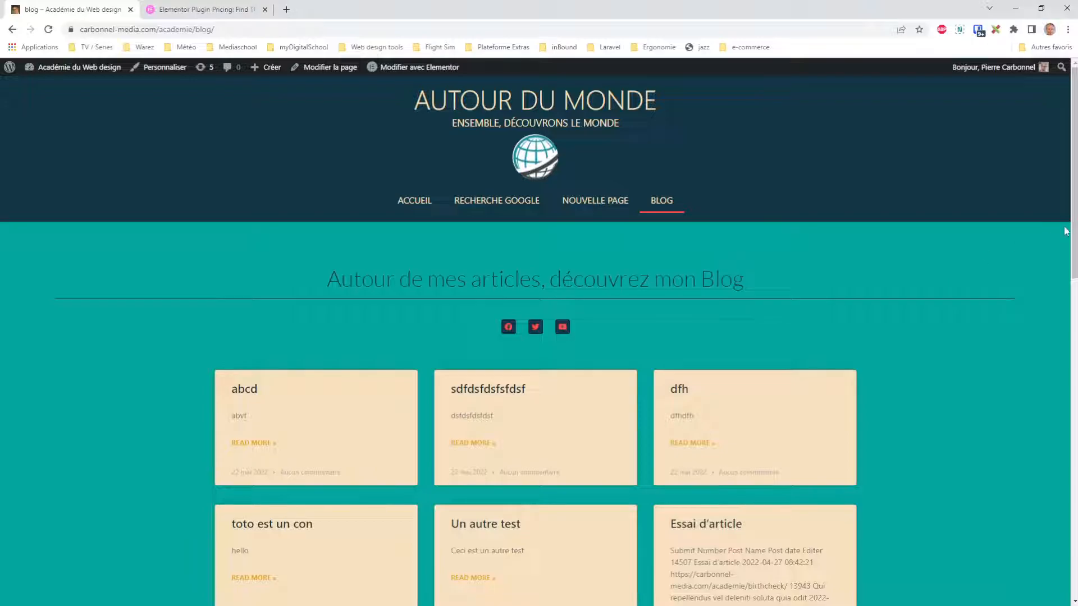
{"action": "scroll", "coordinate": [1073, 233], "scroll_direction": "down", "scroll_amount": 4}
{"action": "scroll", "coordinate": [852, 492], "scroll_direction": "down", "scroll_amount": 10}
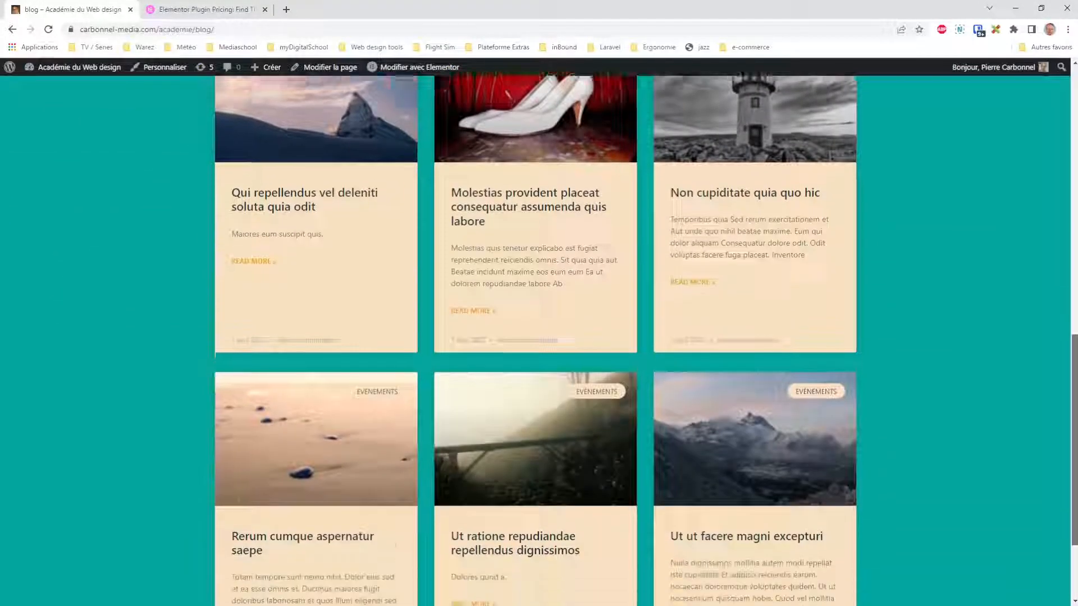
{"action": "scroll", "coordinate": [531, 264], "scroll_direction": "up", "scroll_amount": 2}
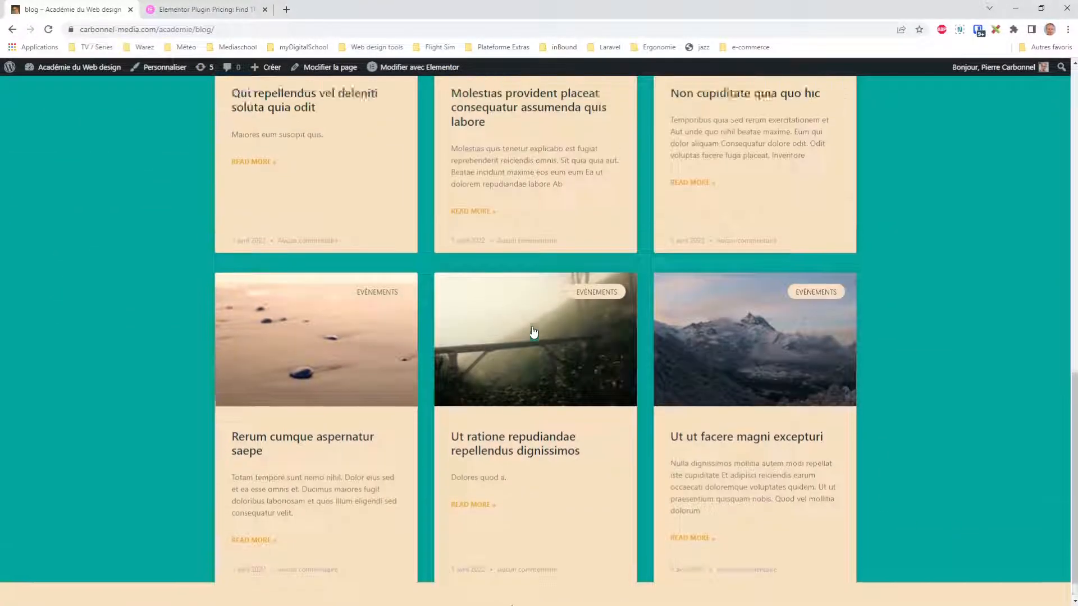
View the articles "Molestias provident placeat" and "Non cupiditate quia quo hic" from the blog page, returning to the blog each time.
{"action": "left_click", "coordinate": [534, 180]}
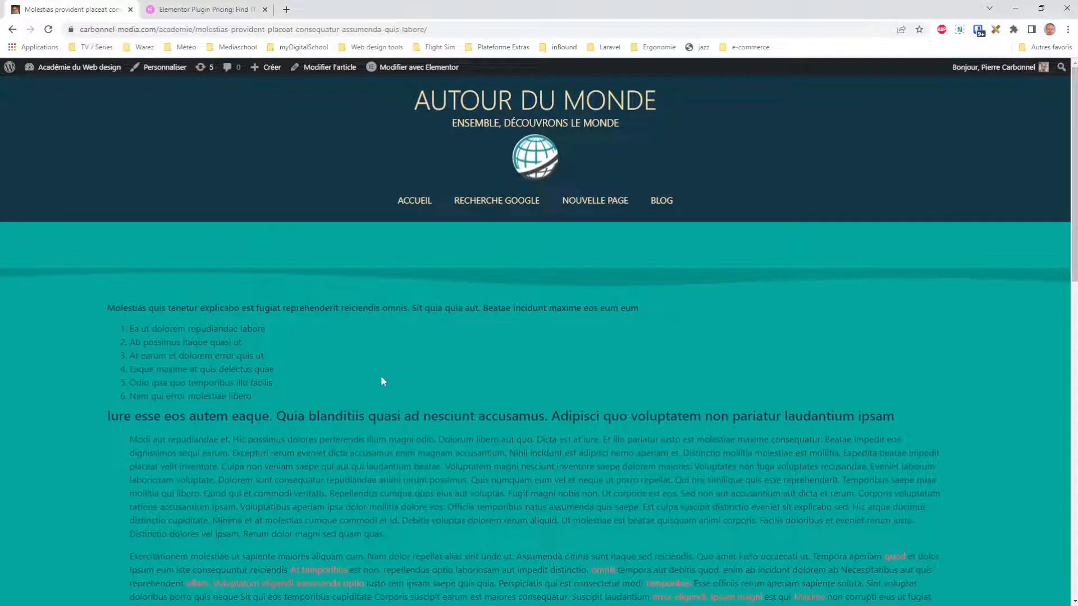
{"action": "scroll", "coordinate": [379, 385], "scroll_direction": "down", "scroll_amount": 1}
{"action": "left_click", "coordinate": [12, 29]}
{"action": "left_click", "coordinate": [730, 184]}
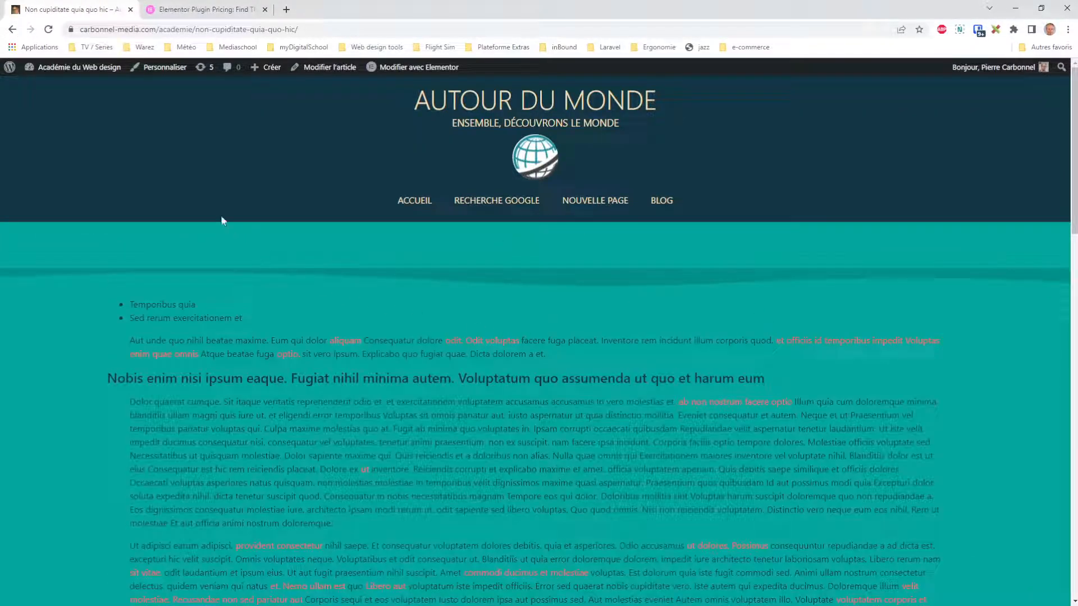
{"action": "left_click", "coordinate": [12, 30]}
{"action": "scroll", "coordinate": [564, 229], "scroll_direction": "up", "scroll_amount": 10}
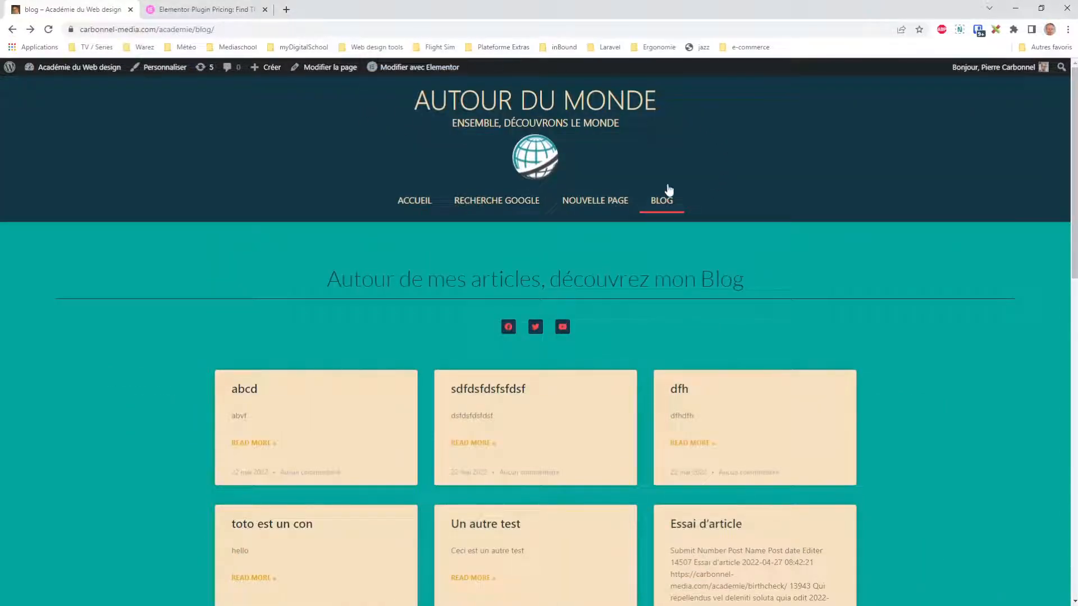
Open Elementor's theme builder from the WordPress dashboard and examine the Main Header template down to its navigation menu.
{"action": "mouse_move", "coordinate": [79, 67]}
{"action": "left_click", "coordinate": [60, 90]}
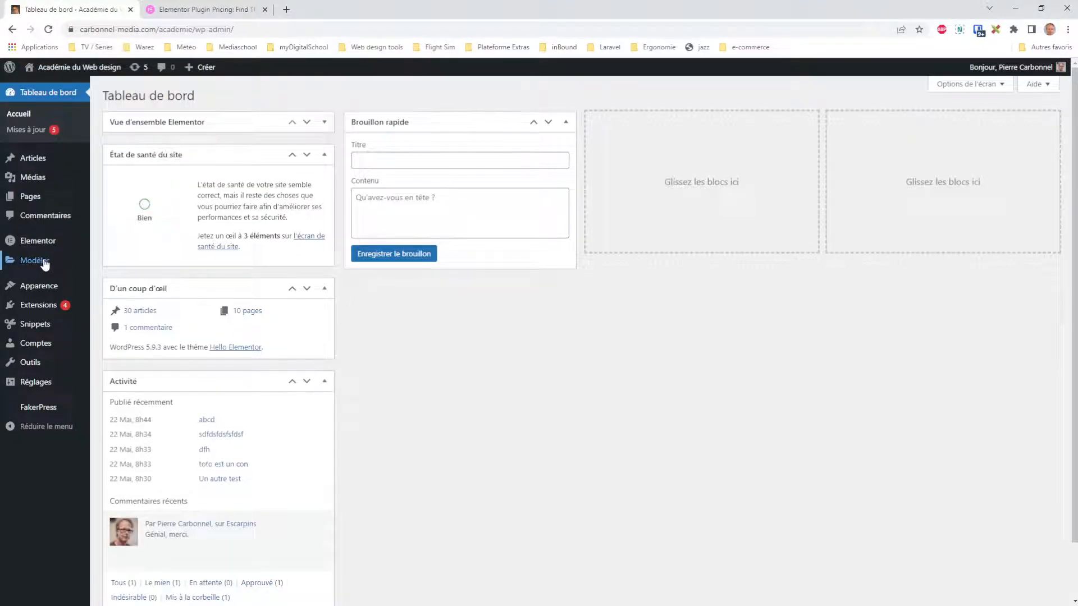
{"action": "mouse_move", "coordinate": [30, 265]}
{"action": "left_click", "coordinate": [118, 294]}
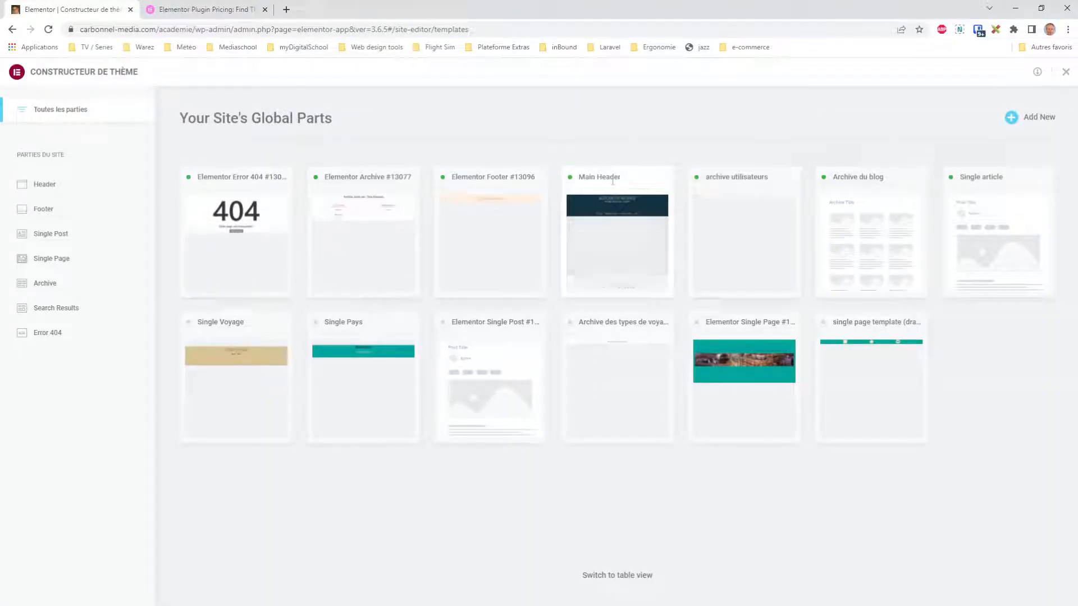
{"action": "mouse_move", "coordinate": [631, 217]}
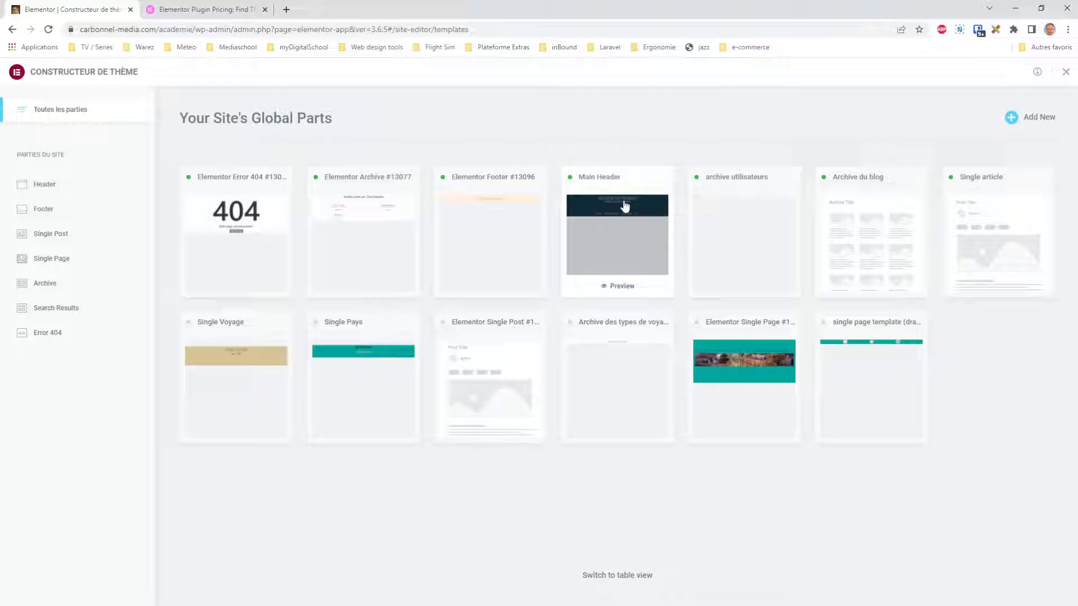
{"action": "left_click", "coordinate": [612, 235]}
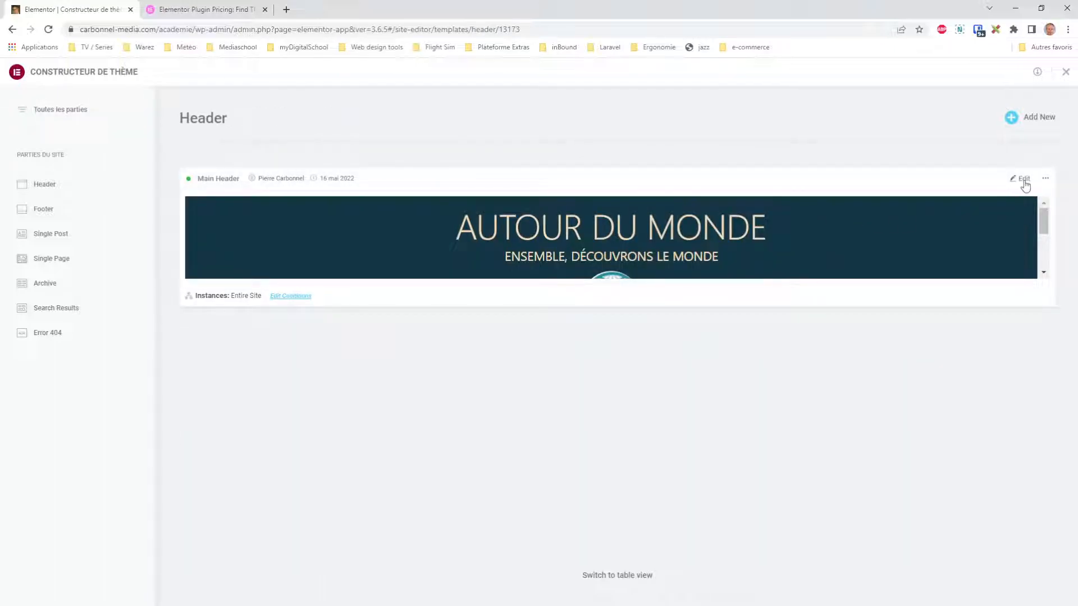
{"action": "mouse_move", "coordinate": [1044, 222]}
{"action": "left_mouse_down"}
{"action": "mouse_move", "coordinate": [1044, 253]}
{"action": "mouse_move", "coordinate": [1046, 225]}
{"action": "left_mouse_up"}
{"action": "scroll", "coordinate": [695, 238], "scroll_direction": "down", "scroll_amount": 2}
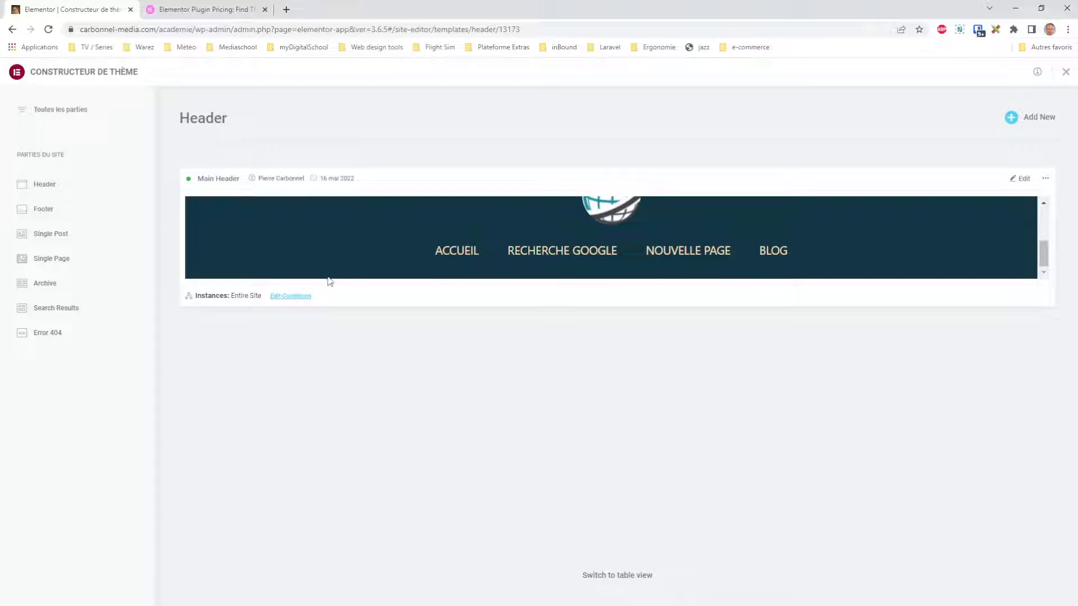
Try display conditions on the Main Header that include only Singular Pages and add an exclude condition.
{"action": "left_click", "coordinate": [294, 297]}
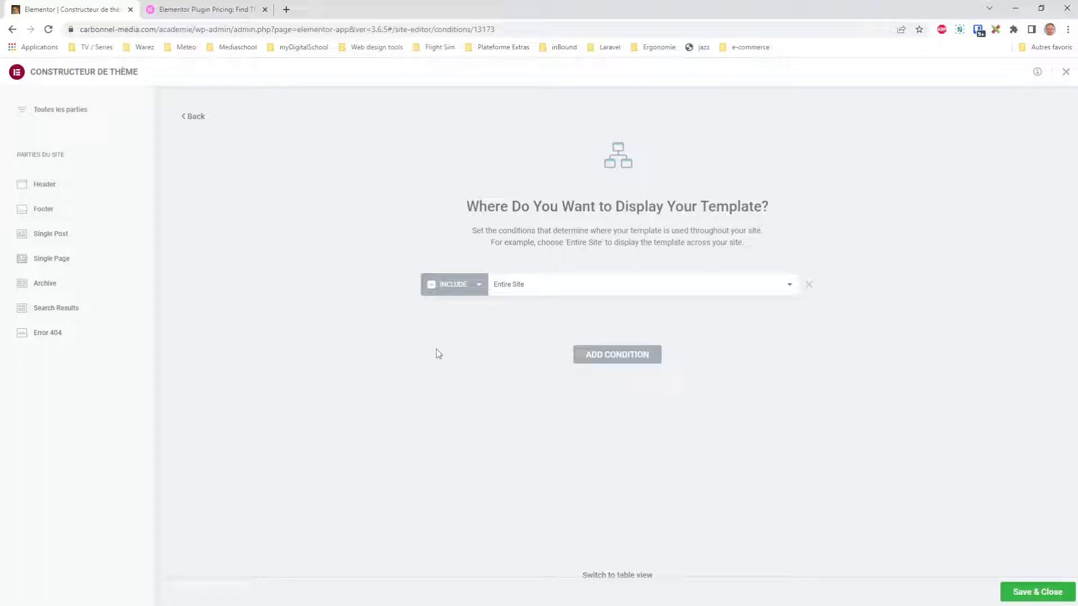
{"action": "left_click", "coordinate": [524, 286]}
{"action": "left_click", "coordinate": [519, 312]}
{"action": "left_click", "coordinate": [515, 319]}
{"action": "left_click", "coordinate": [616, 355]}
{"action": "left_click", "coordinate": [464, 340]}
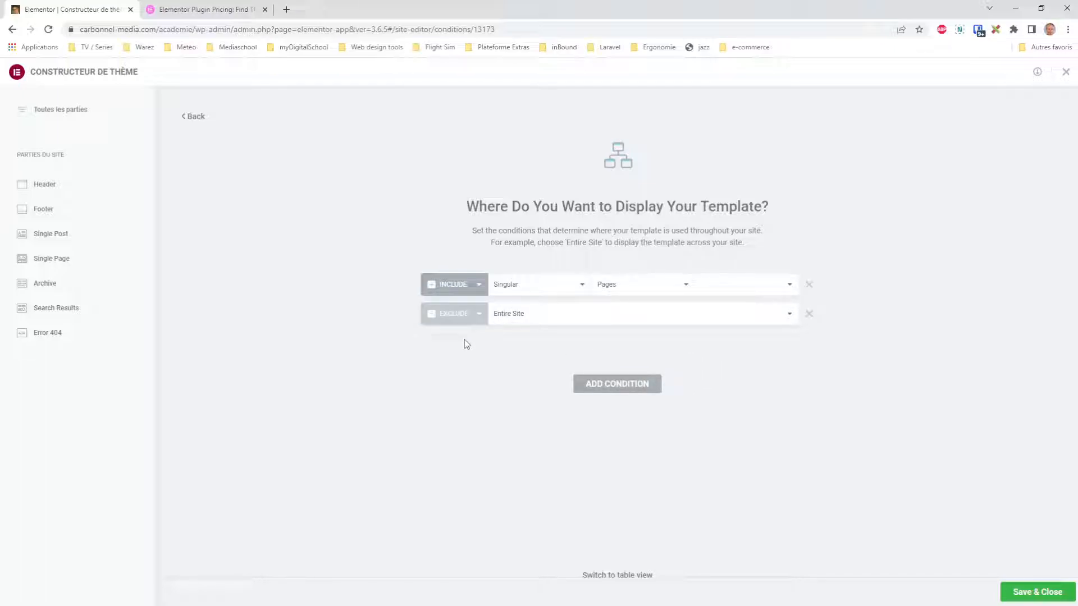
{"action": "left_click", "coordinate": [528, 351]}
{"action": "left_click", "coordinate": [700, 316]}
{"action": "left_click", "coordinate": [695, 341]}
Remove the trial display conditions and restore a single condition including the Entire Site.
{"action": "left_click", "coordinate": [809, 314]}
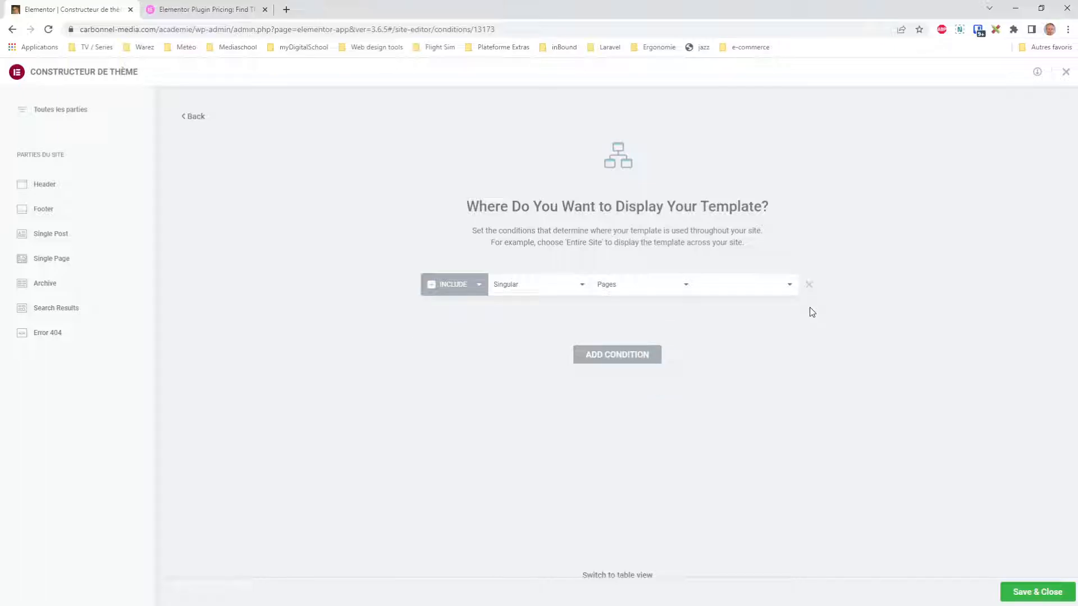
{"action": "left_click", "coordinate": [809, 285]}
{"action": "left_click", "coordinate": [601, 309]}
Open the site's home page and check the header by visiting Recherche Google, Nouvelle page and Blog, then returning to Accueil.
{"action": "left_click_drag", "start_coordinate": [198, 29], "coordinate": [574, 95]}
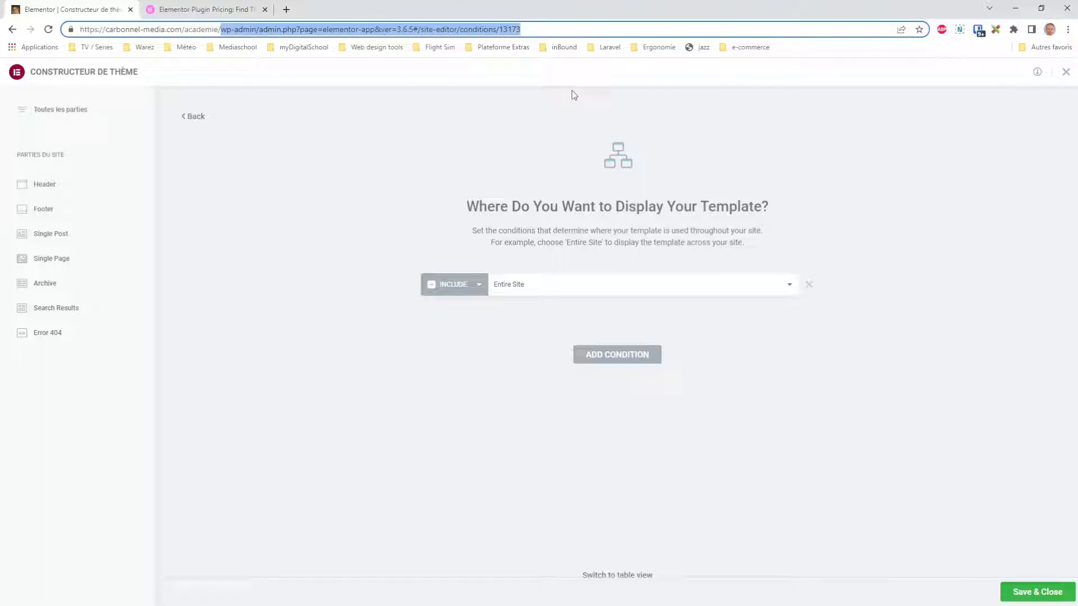
{"action": "key", "text": "BackSpace"}
{"action": "key", "text": "Return"}
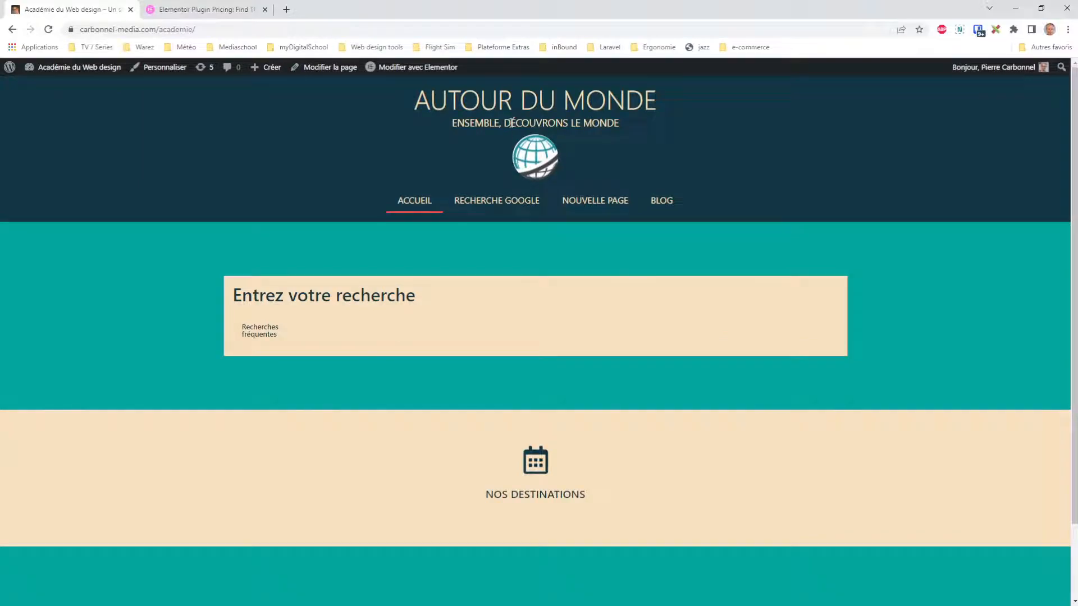
{"action": "left_click", "coordinate": [514, 204]}
{"action": "left_click", "coordinate": [96, 14]}
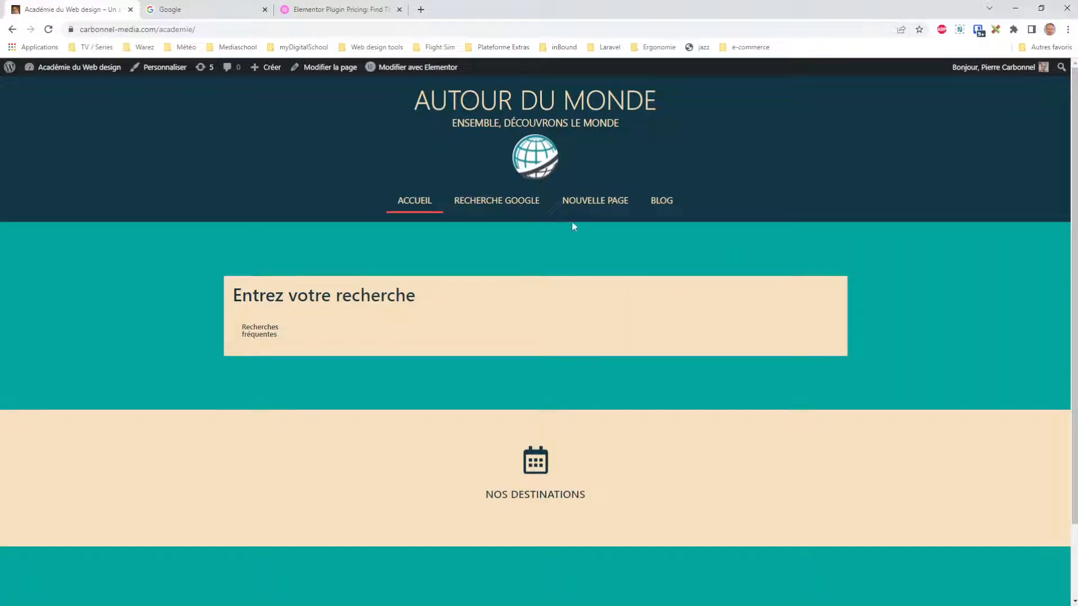
{"action": "left_click", "coordinate": [612, 208]}
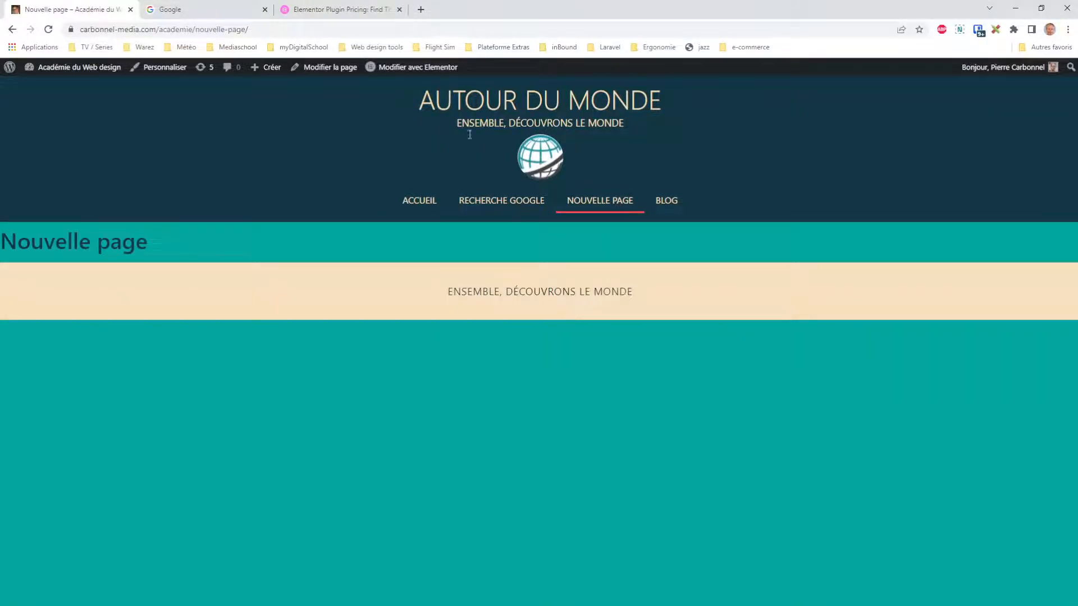
{"action": "left_click", "coordinate": [676, 208]}
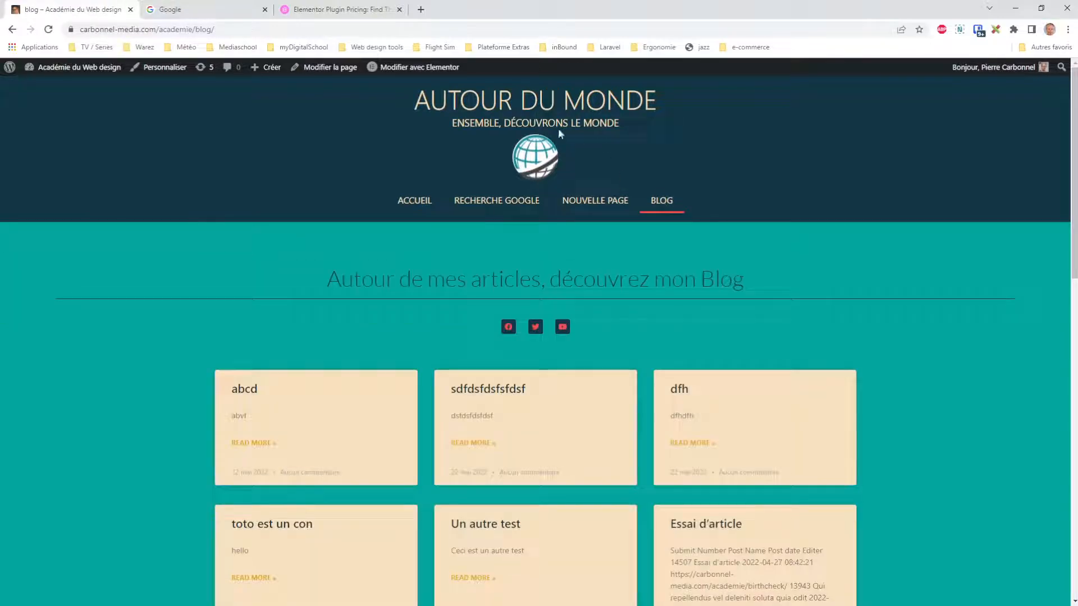
{"action": "left_click", "coordinate": [417, 202]}
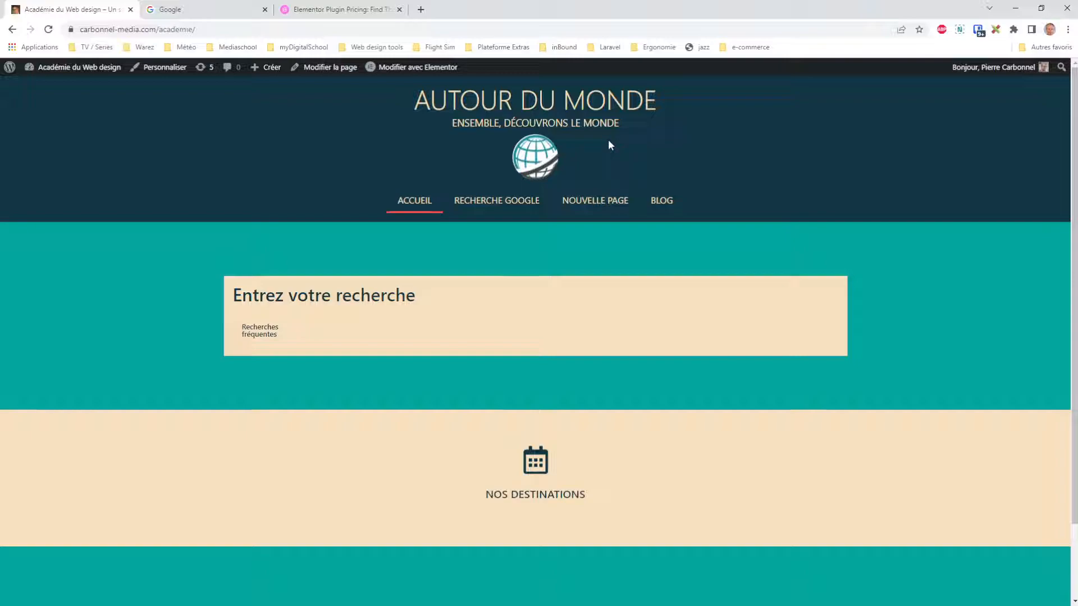
Open the Blog page and examine its article cards down to the footer.
{"action": "left_click", "coordinate": [663, 206]}
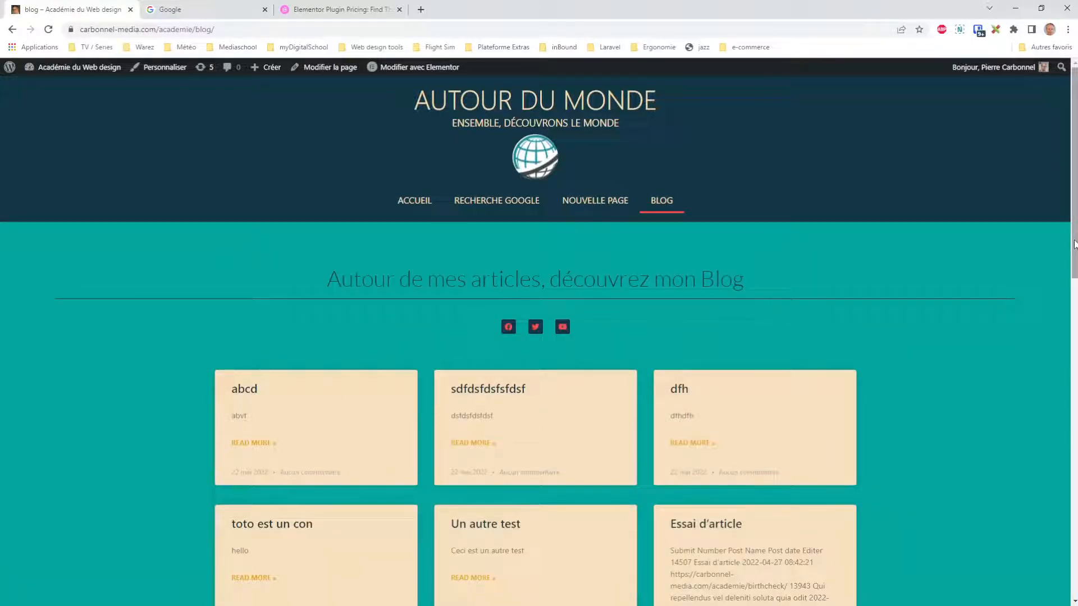
{"action": "left_click_drag", "start_coordinate": [1074, 244], "coordinate": [1070, 316]}
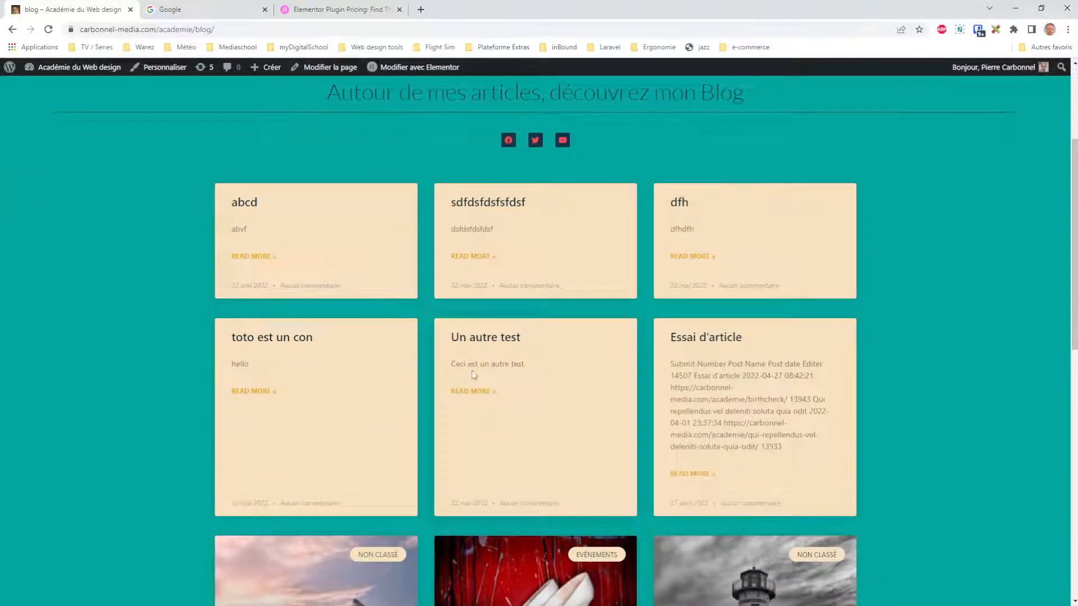
{"action": "left_click_drag", "start_coordinate": [1075, 265], "coordinate": [1057, 522]}
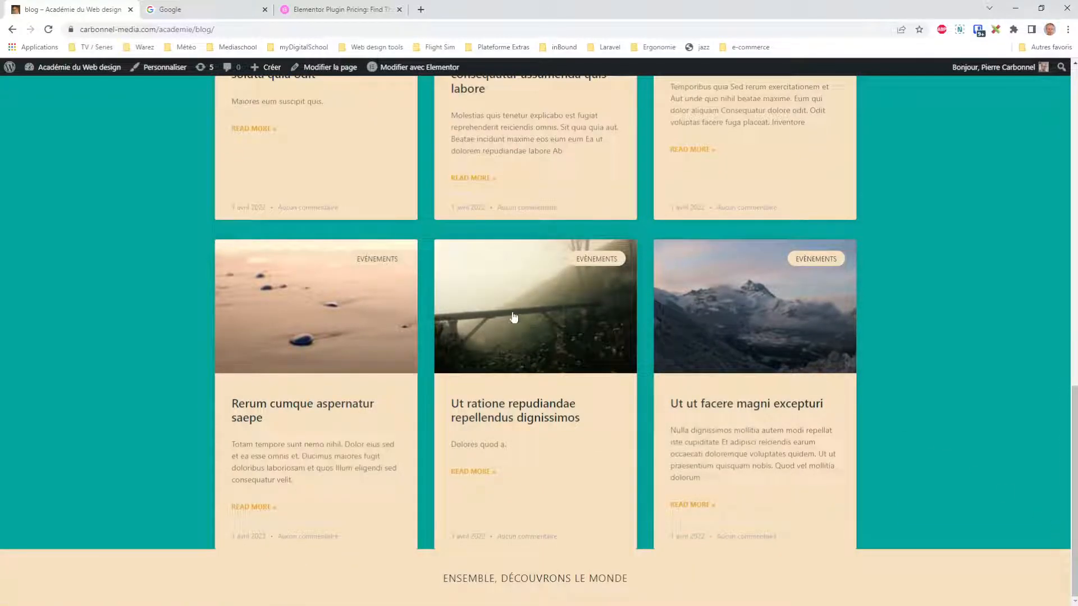
{"action": "mouse_move", "coordinate": [410, 68]}
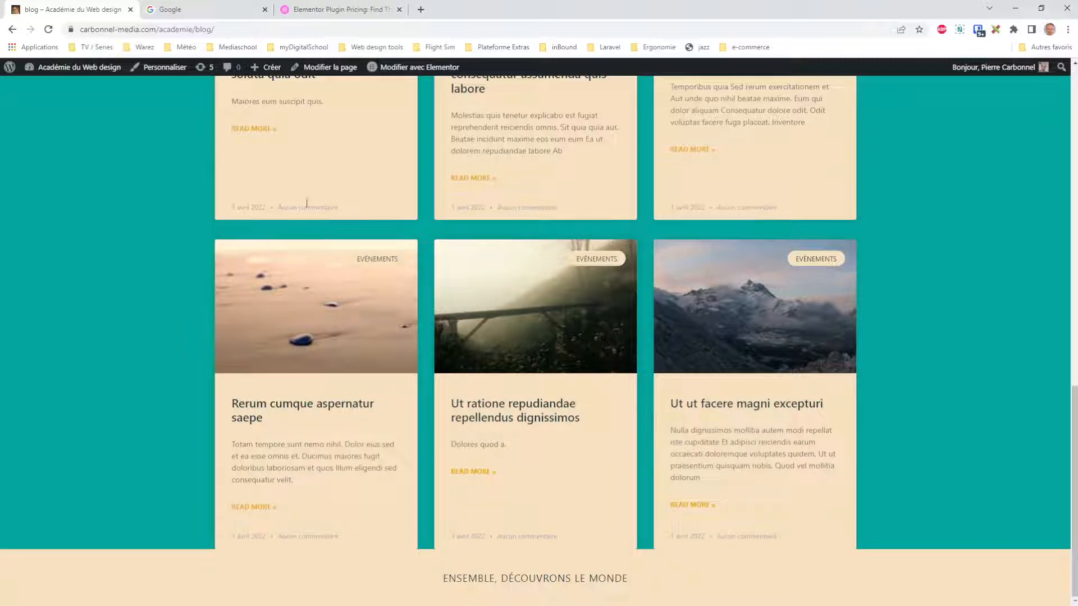
Go to the WordPress dashboard, list the popup templates and open the menu popup for editing with Elementor.
{"action": "left_click", "coordinate": [72, 86]}
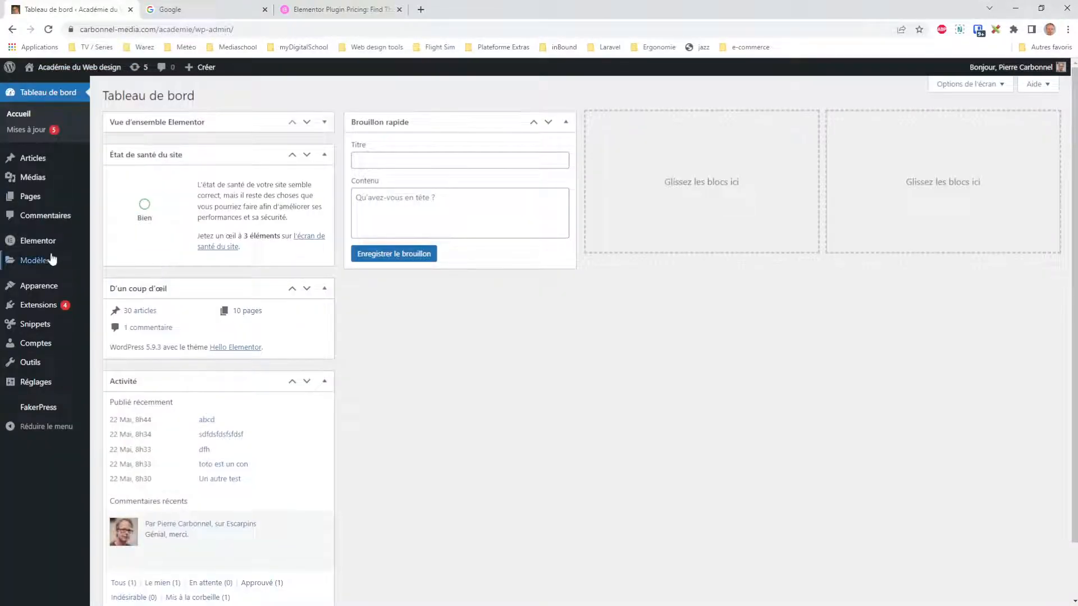
{"action": "mouse_move", "coordinate": [37, 265]}
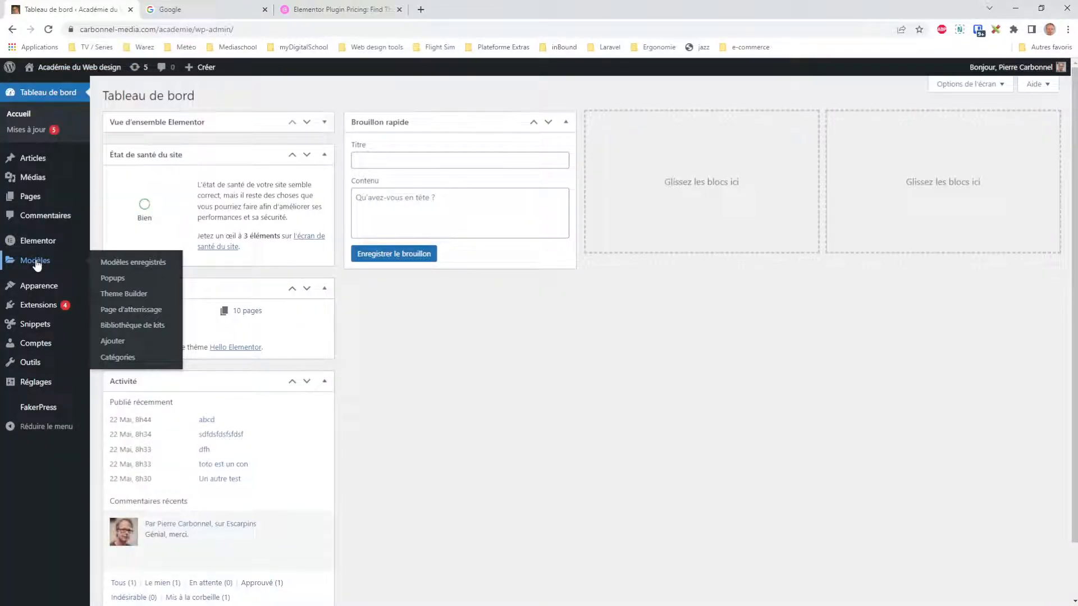
{"action": "left_click", "coordinate": [123, 281]}
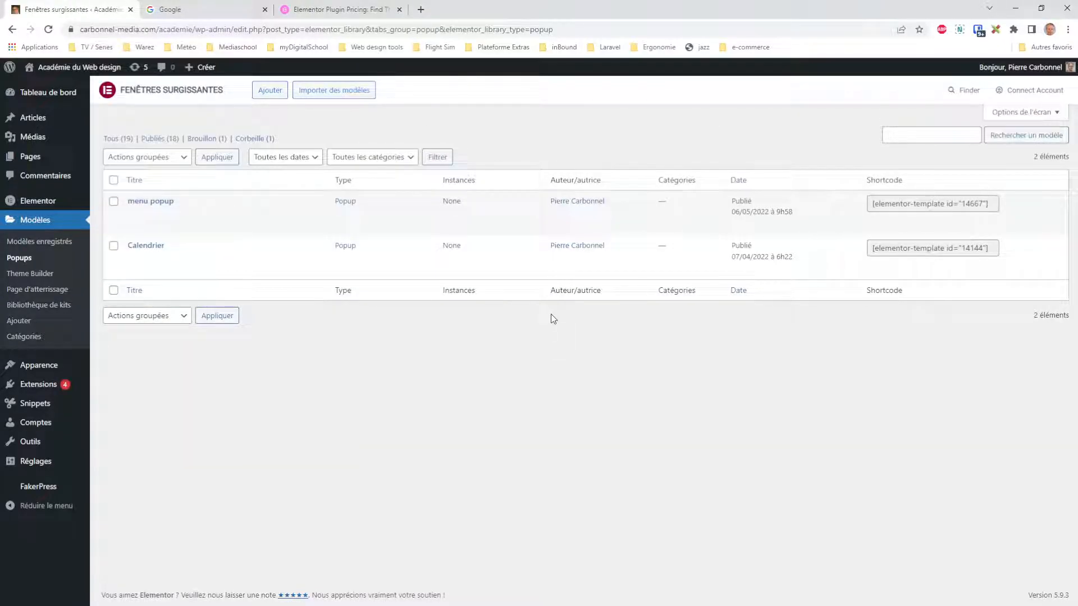
{"action": "mouse_move", "coordinate": [163, 202]}
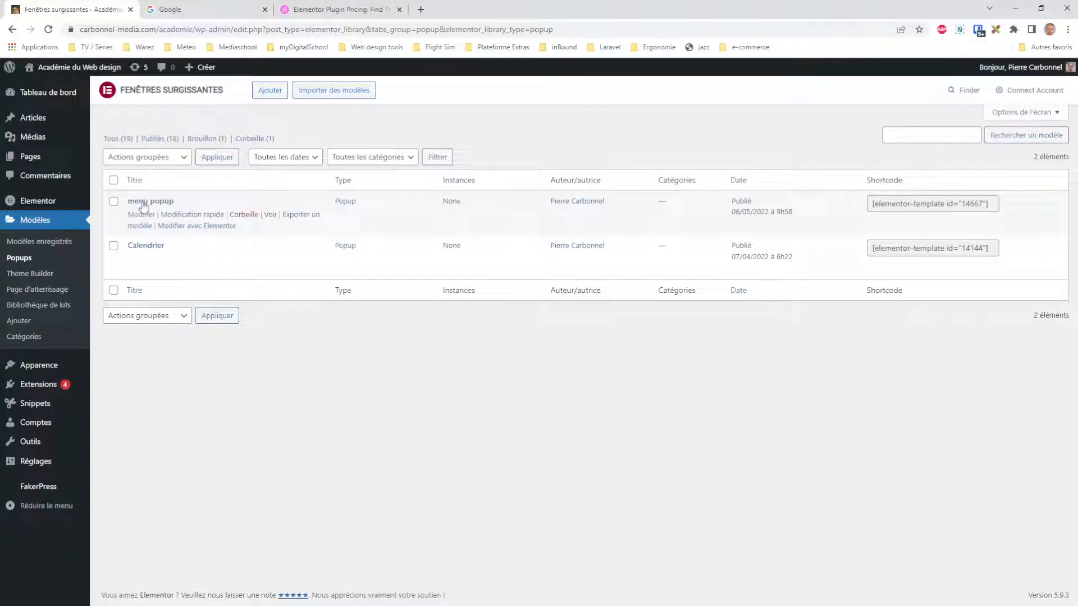
{"action": "left_click", "coordinate": [219, 226]}
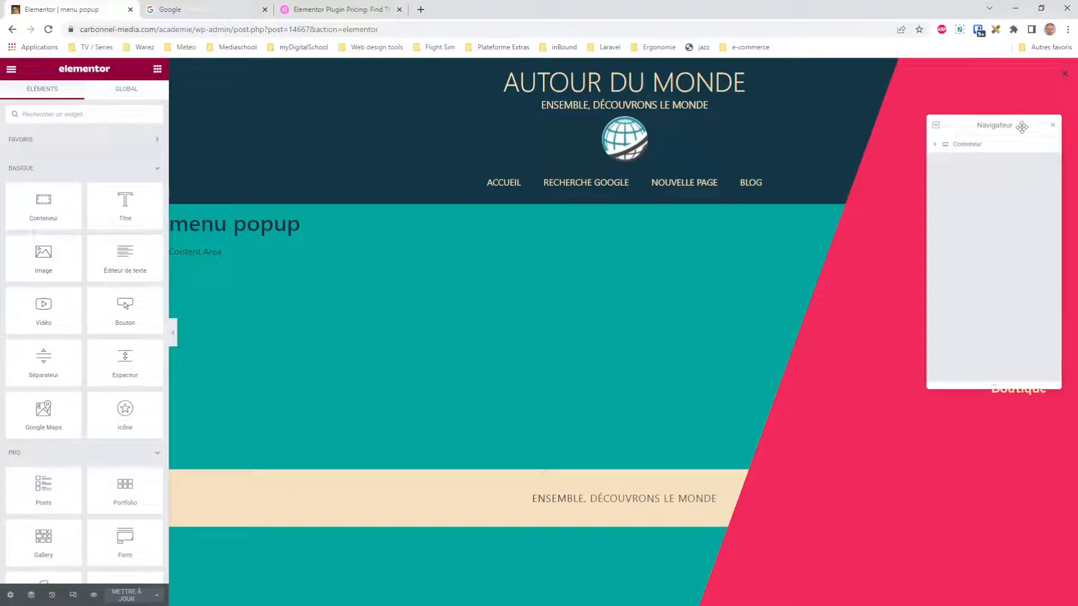
Move the Navigator away from the popup's menu and select the Nav Menu widget to examine its layout settings.
{"action": "left_click_drag", "start_coordinate": [1027, 125], "coordinate": [640, 140]}
{"action": "left_click", "coordinate": [1039, 289]}
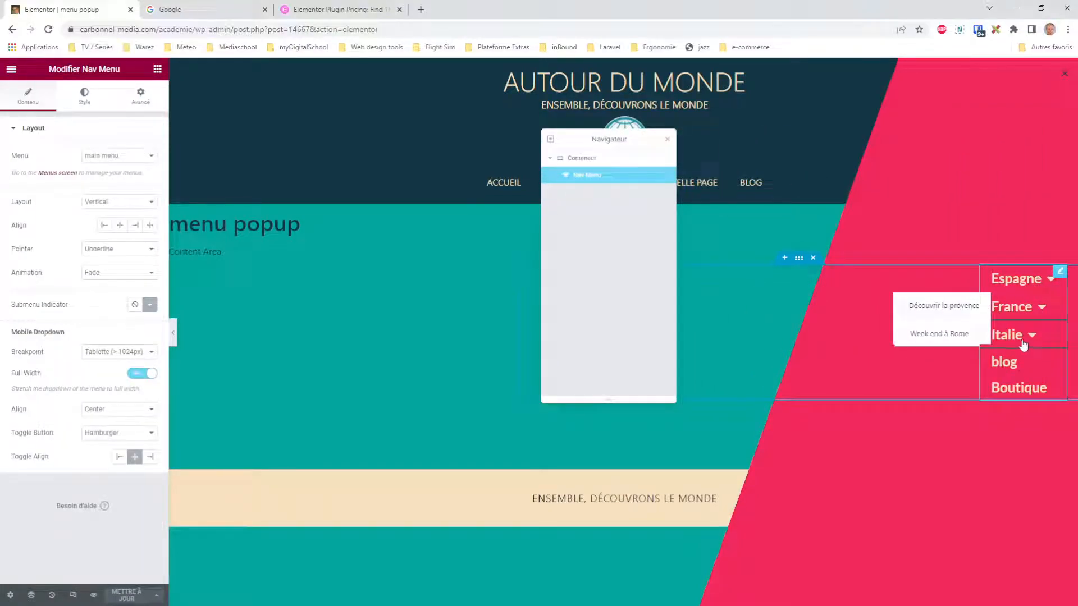
{"action": "right_click", "coordinate": [1060, 275]}
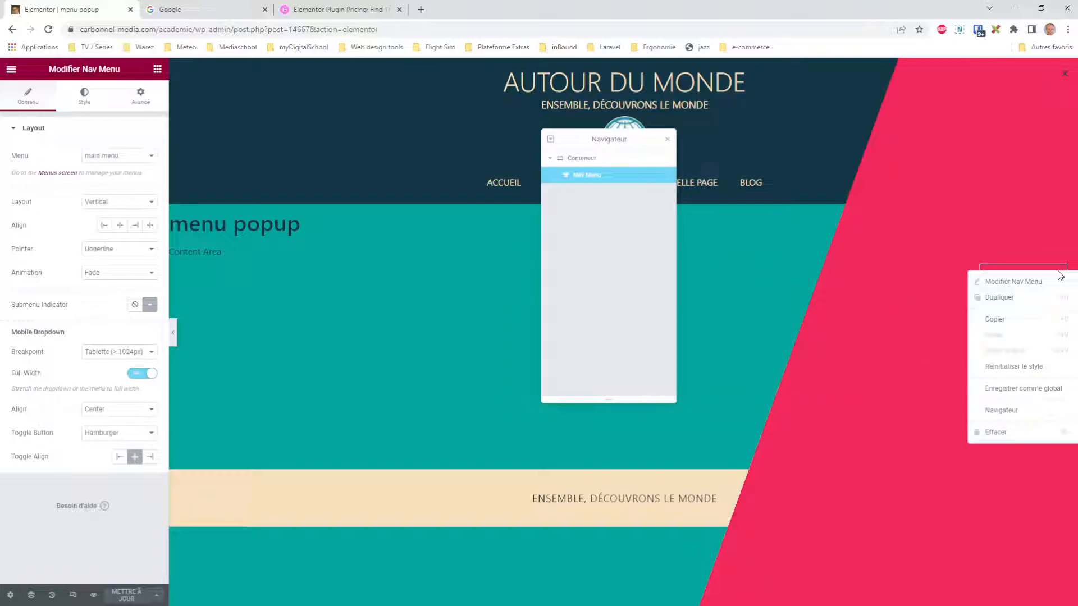
{"action": "left_click", "coordinate": [917, 374]}
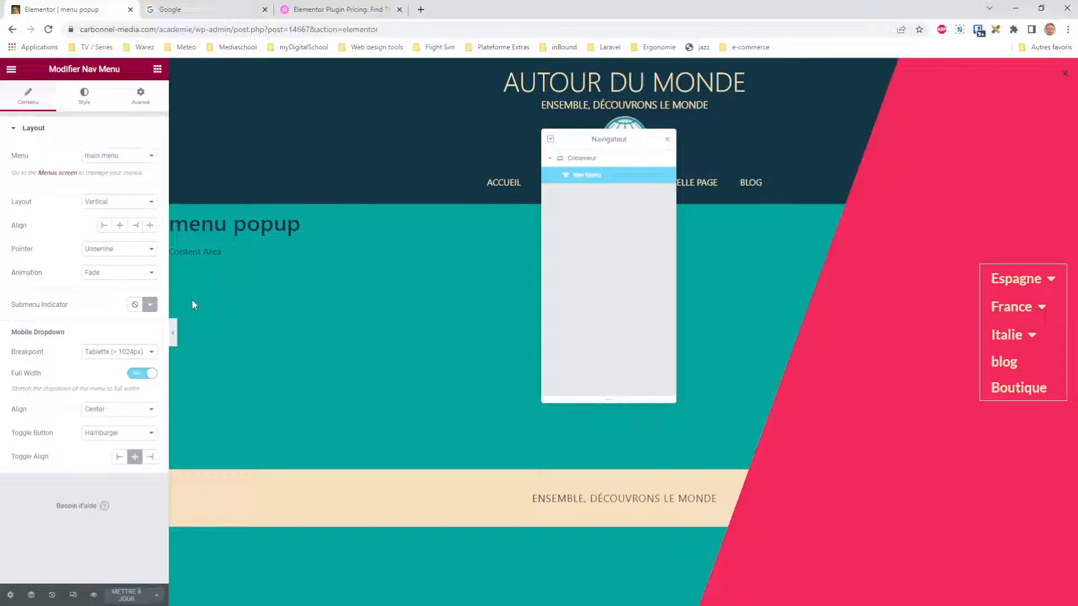
Set the second color of the popup's gradient background to the global color Color 1.
{"action": "left_click", "coordinate": [10, 595]}
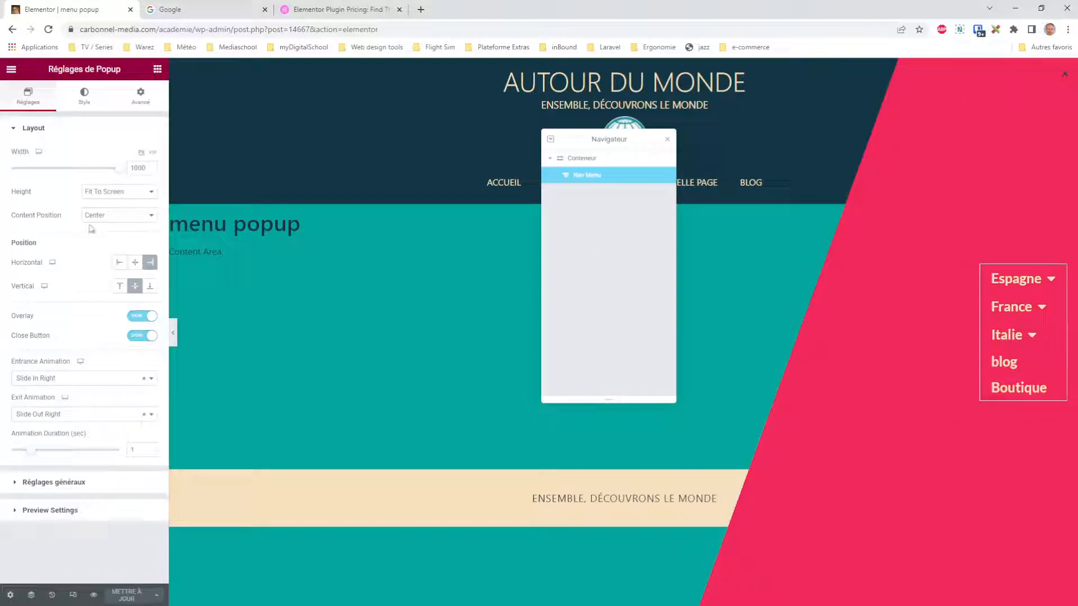
{"action": "left_click", "coordinate": [83, 93]}
{"action": "left_click", "coordinate": [135, 238]}
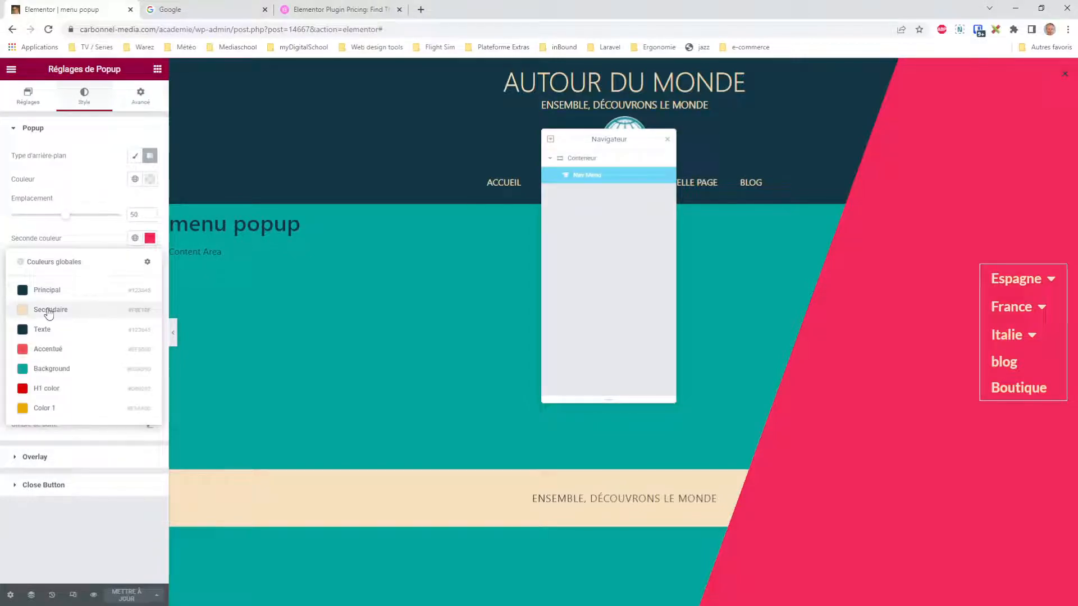
{"action": "left_click", "coordinate": [47, 408]}
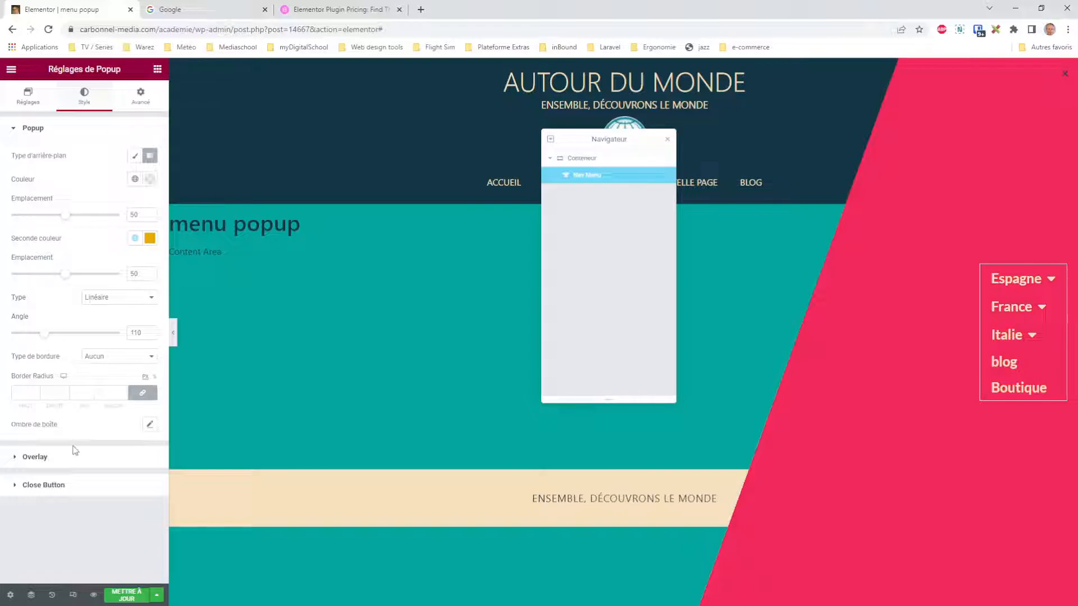
Examine the popup's overlay style and layout settings, and return to its background style.
{"action": "left_click", "coordinate": [35, 457]}
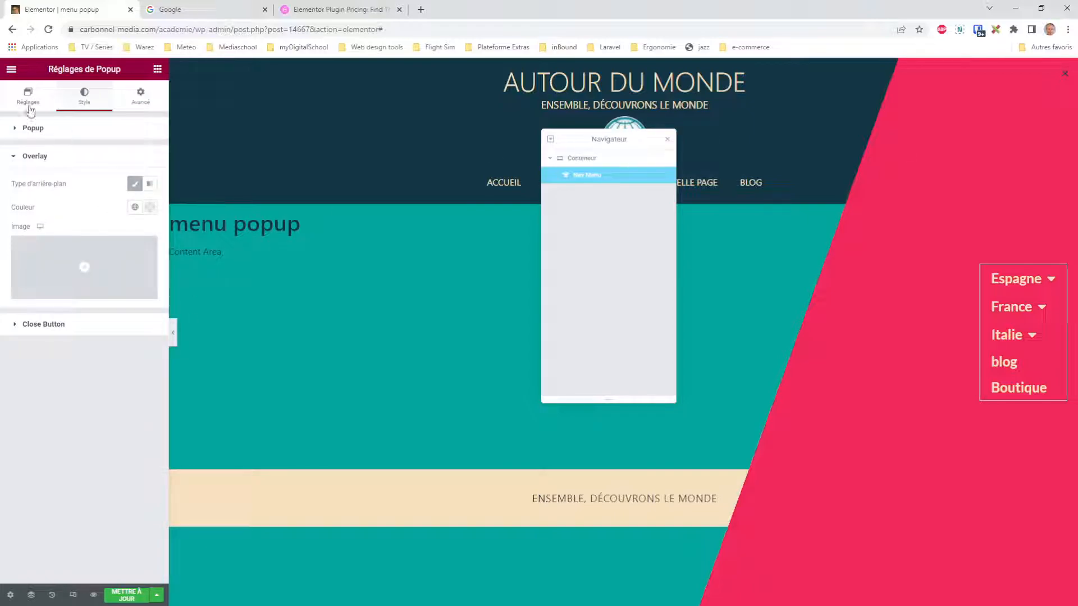
{"action": "left_click", "coordinate": [29, 97]}
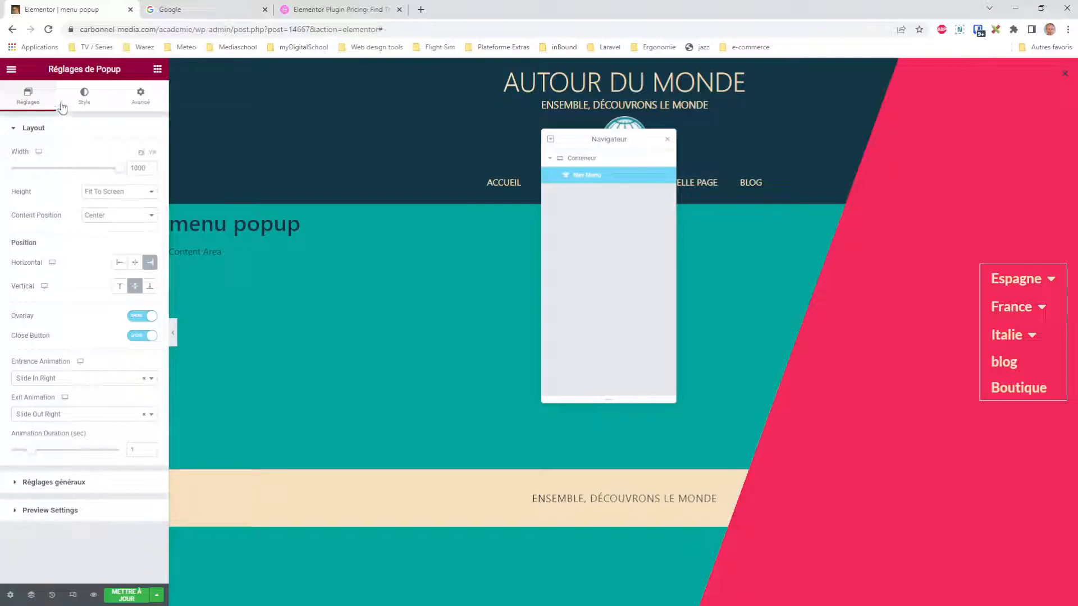
{"action": "left_click", "coordinate": [95, 99]}
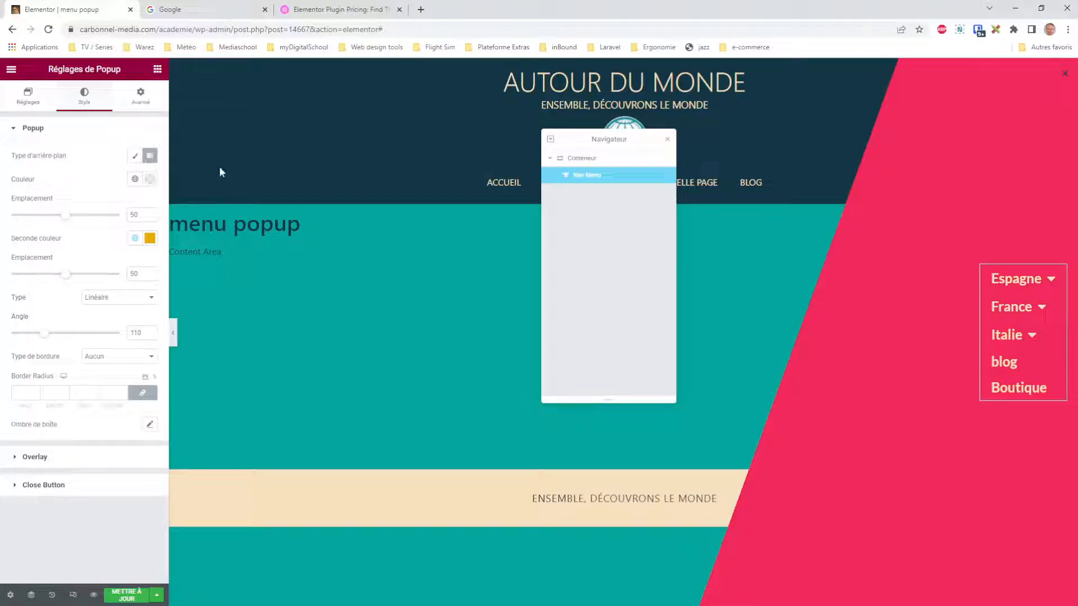
Inspect the container's background and background overlay settings, and compare them with the popup's own style settings.
{"action": "left_click", "coordinate": [32, 595]}
{"action": "left_click", "coordinate": [32, 596]}
{"action": "left_click", "coordinate": [574, 160]}
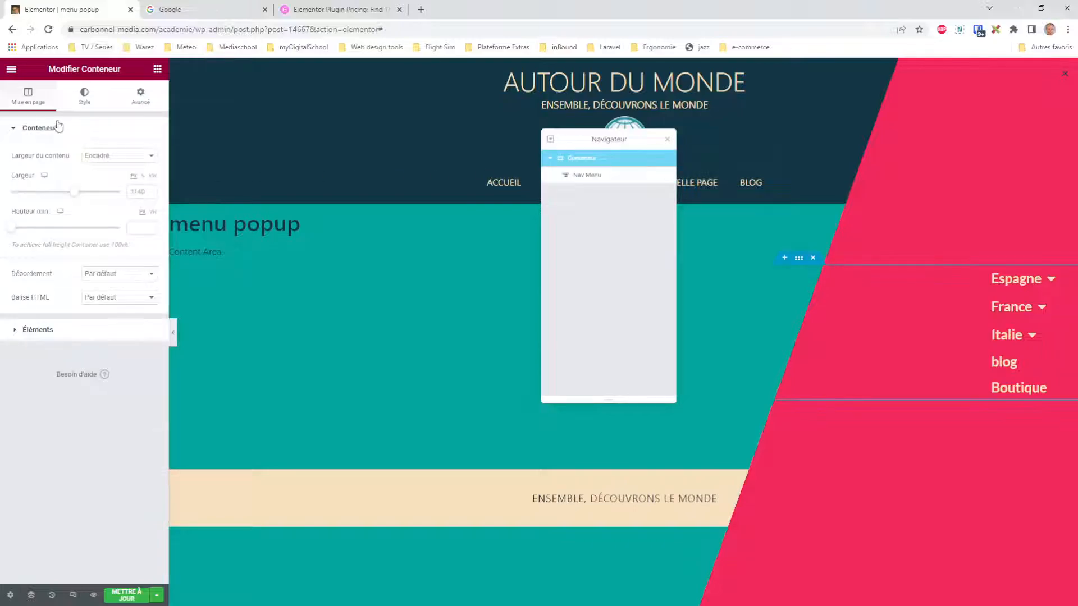
{"action": "left_click", "coordinate": [85, 96]}
{"action": "left_click", "coordinate": [36, 211]}
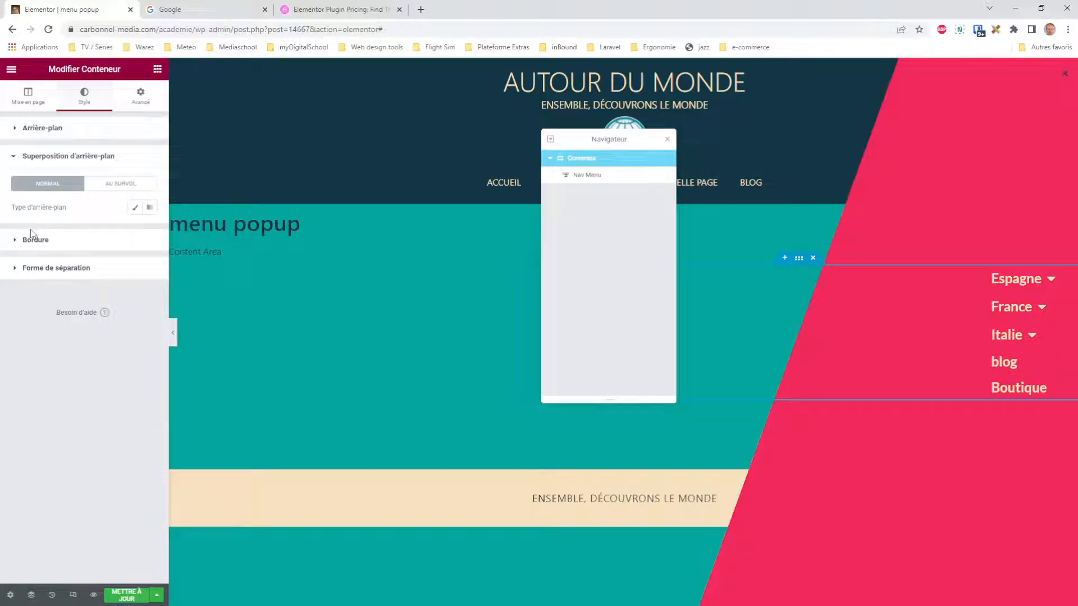
{"action": "left_click", "coordinate": [34, 128]}
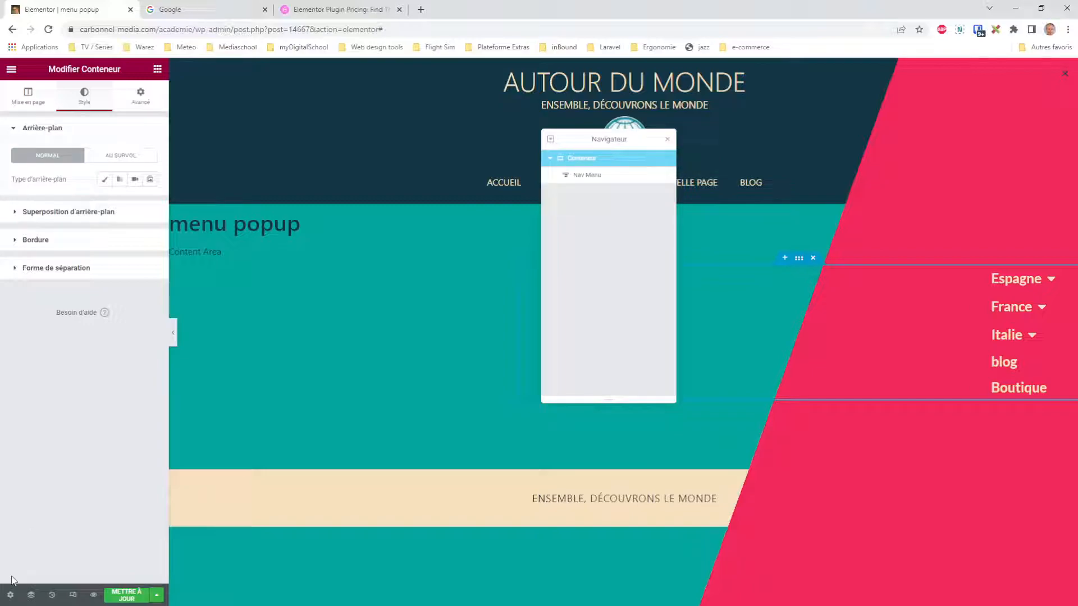
{"action": "left_click", "coordinate": [10, 595]}
{"action": "left_click", "coordinate": [84, 97]}
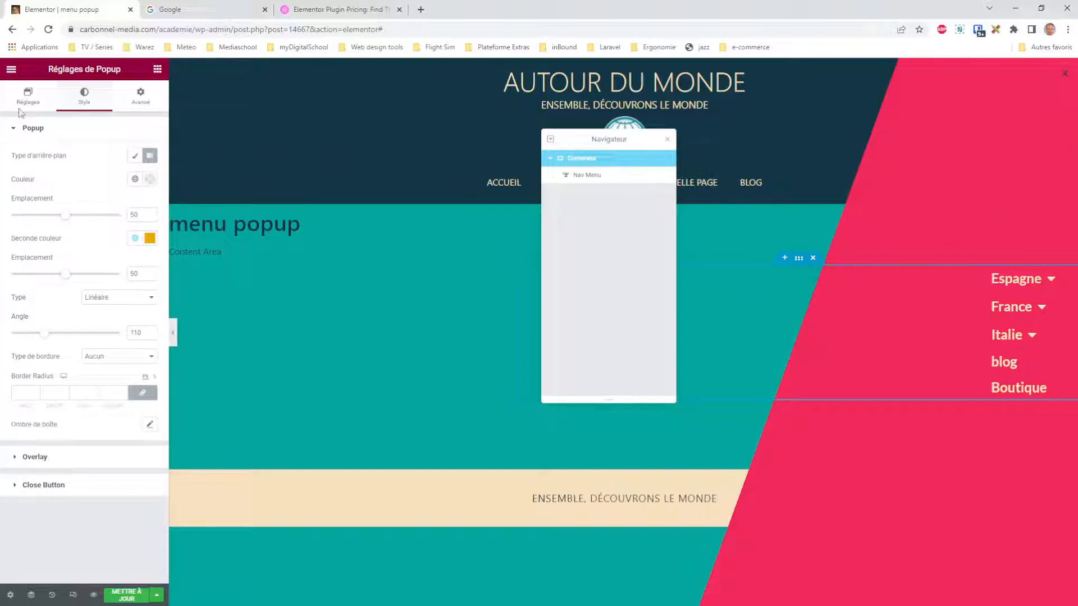
{"action": "left_click", "coordinate": [11, 69]}
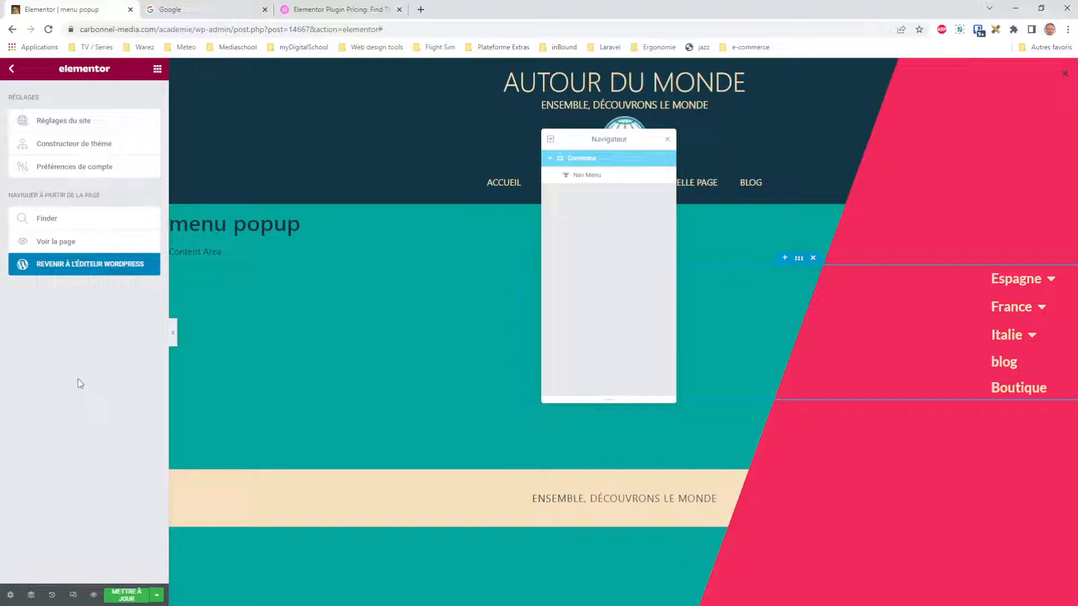
Try a left horizontal position for the popup in its layout settings and restore right alignment.
{"action": "left_click", "coordinate": [9, 596]}
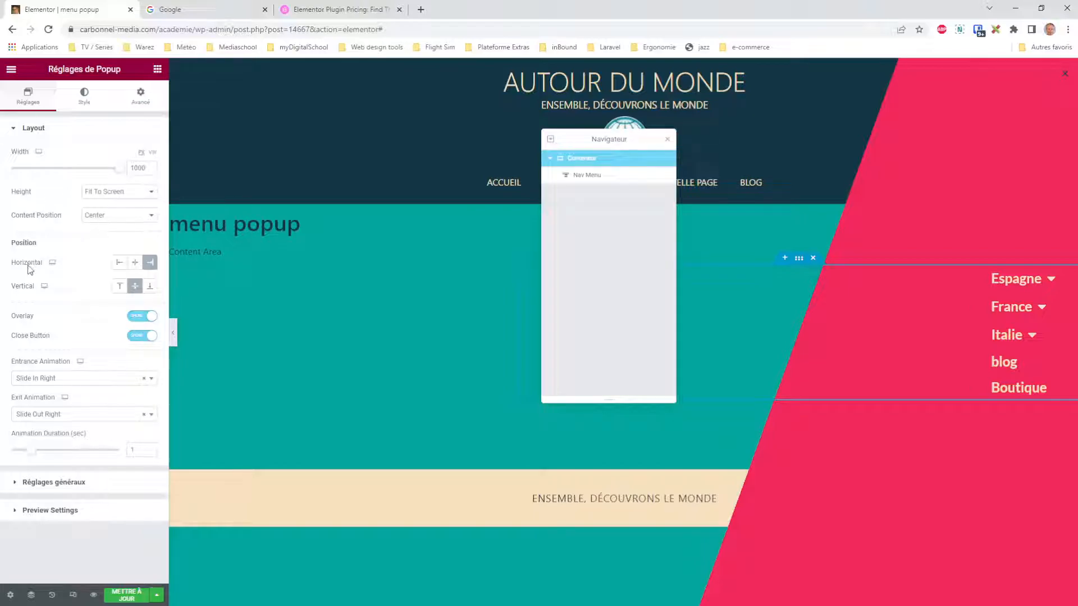
{"action": "left_click", "coordinate": [135, 265]}
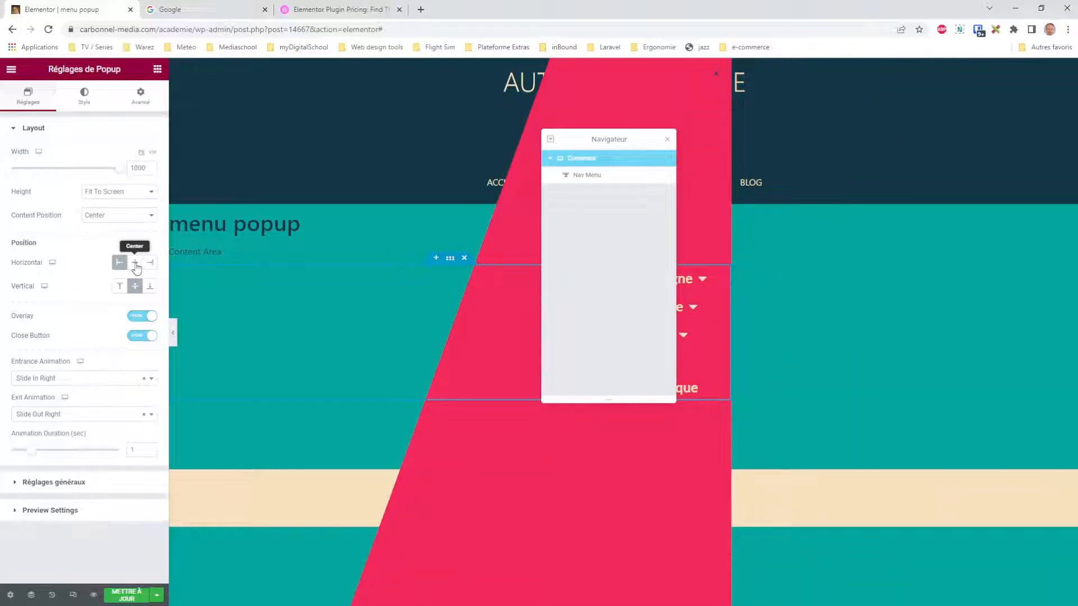
{"action": "left_click", "coordinate": [150, 263]}
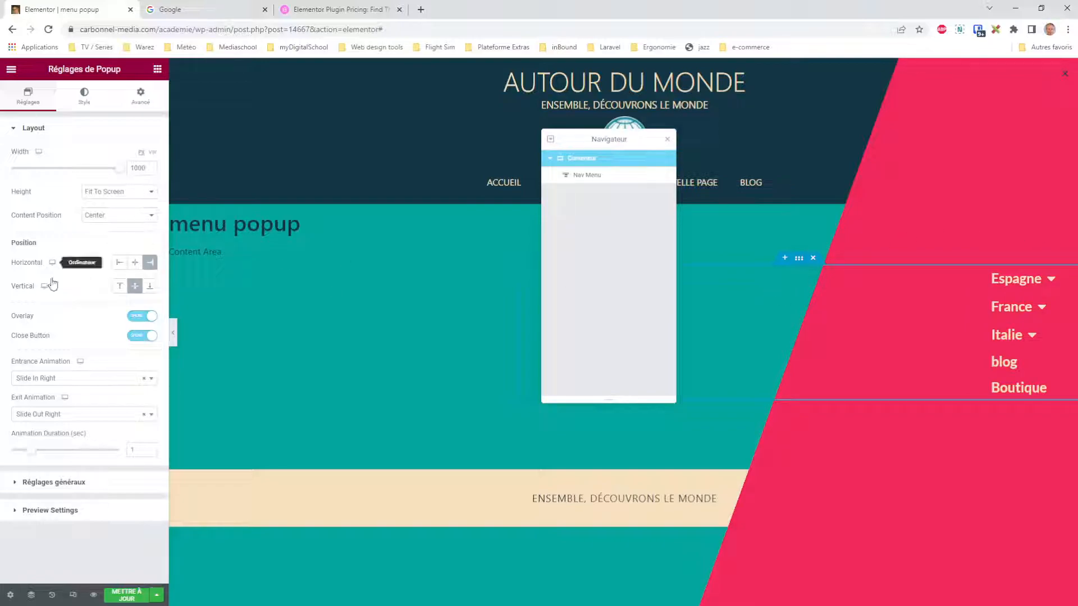
Try turning the popup's overlay and close button off and on again.
{"action": "left_click", "coordinate": [139, 318]}
{"action": "left_click", "coordinate": [148, 319]}
{"action": "left_click", "coordinate": [145, 335]}
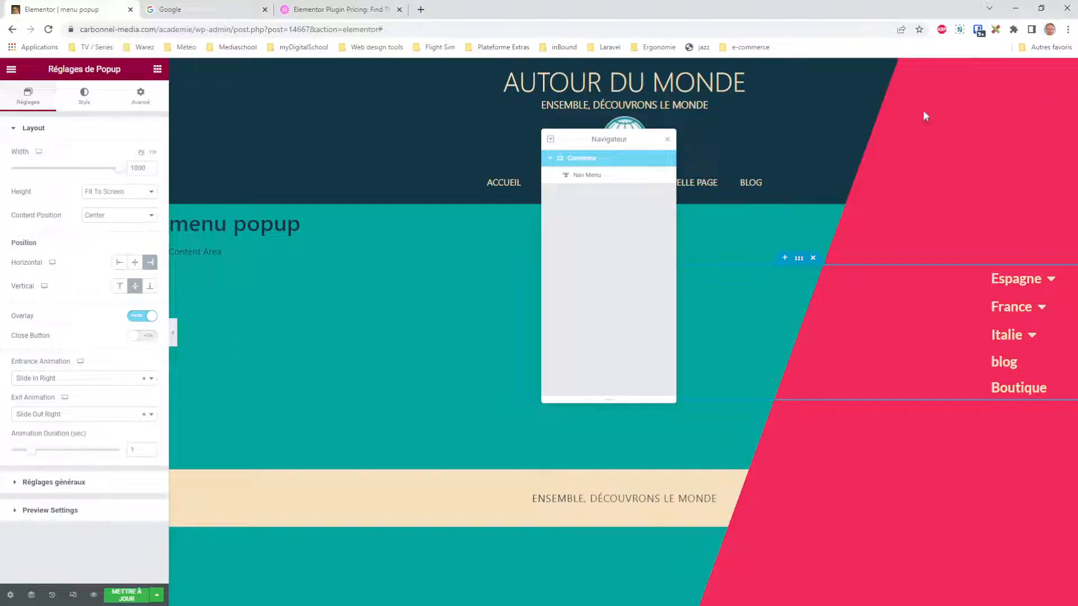
{"action": "left_click", "coordinate": [146, 335]}
View the popup's general settings and open its display conditions in the publish settings.
{"action": "left_click", "coordinate": [44, 487]}
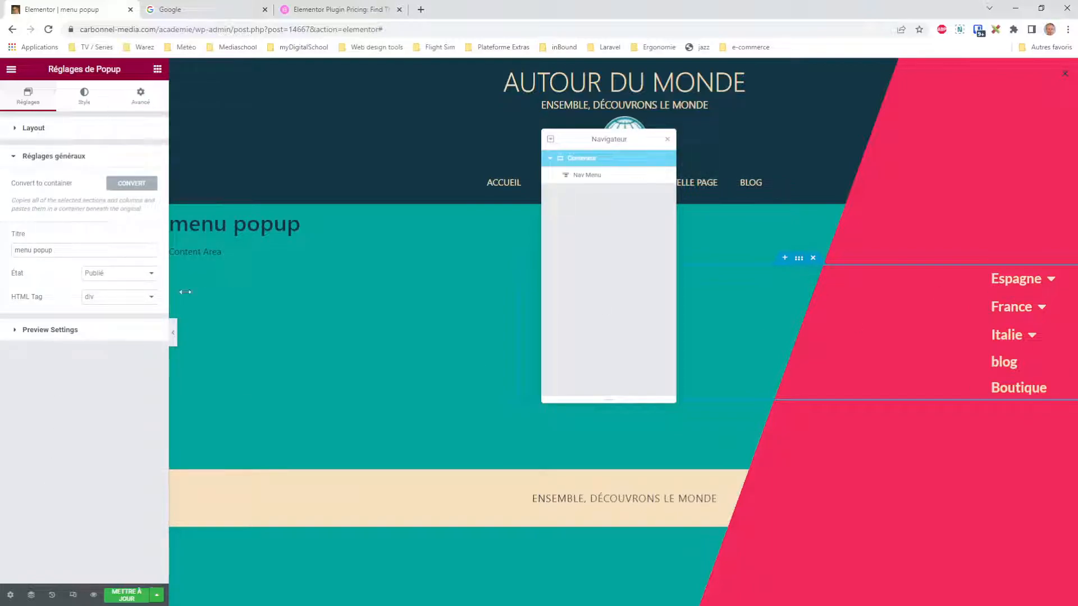
{"action": "left_click", "coordinate": [157, 595]}
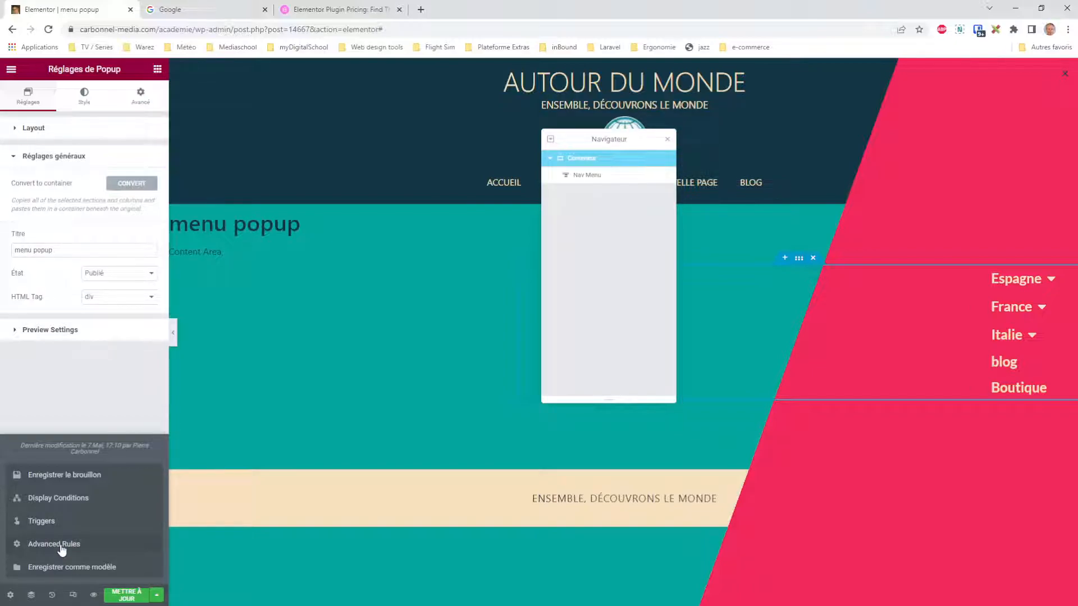
{"action": "left_click", "coordinate": [58, 499]}
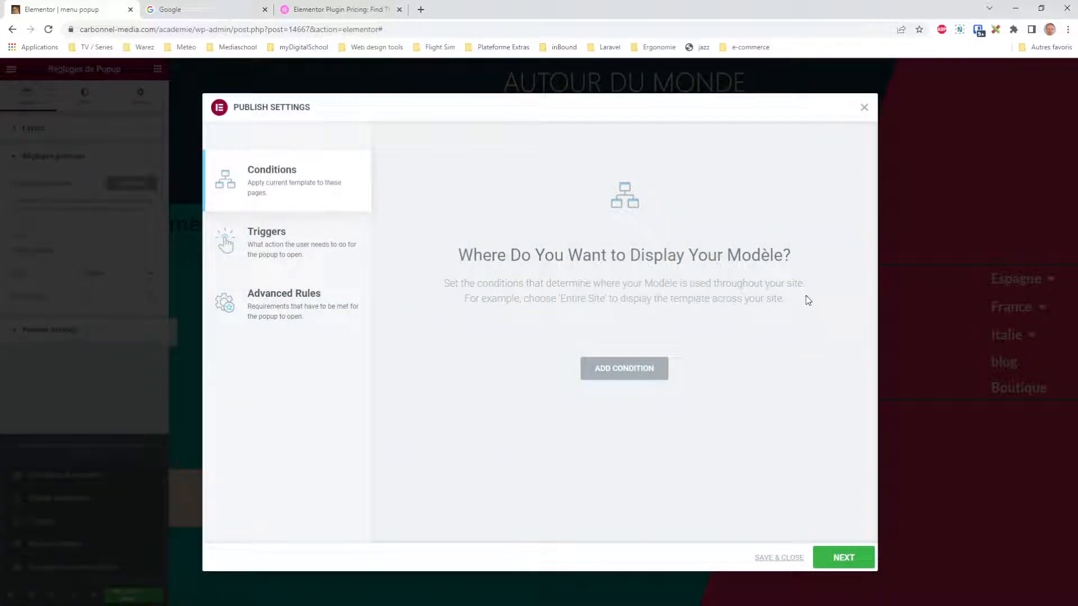
Try the On Scroll, On Scroll To Element, On Click and On Page Exit Intent triggers one by one, disabling each again.
{"action": "left_click", "coordinate": [262, 242]}
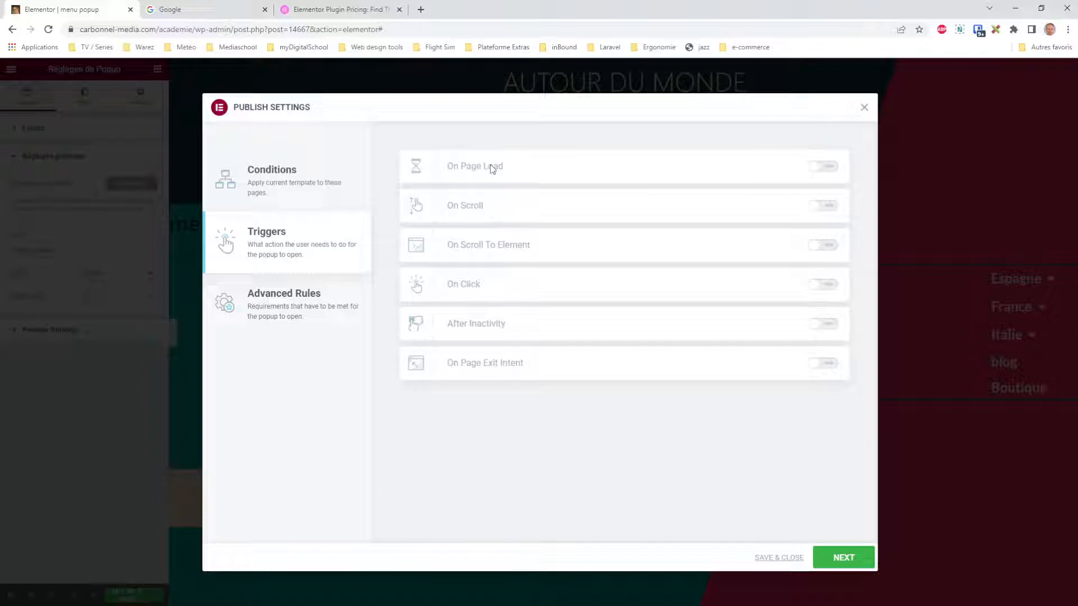
{"action": "left_click", "coordinate": [823, 206]}
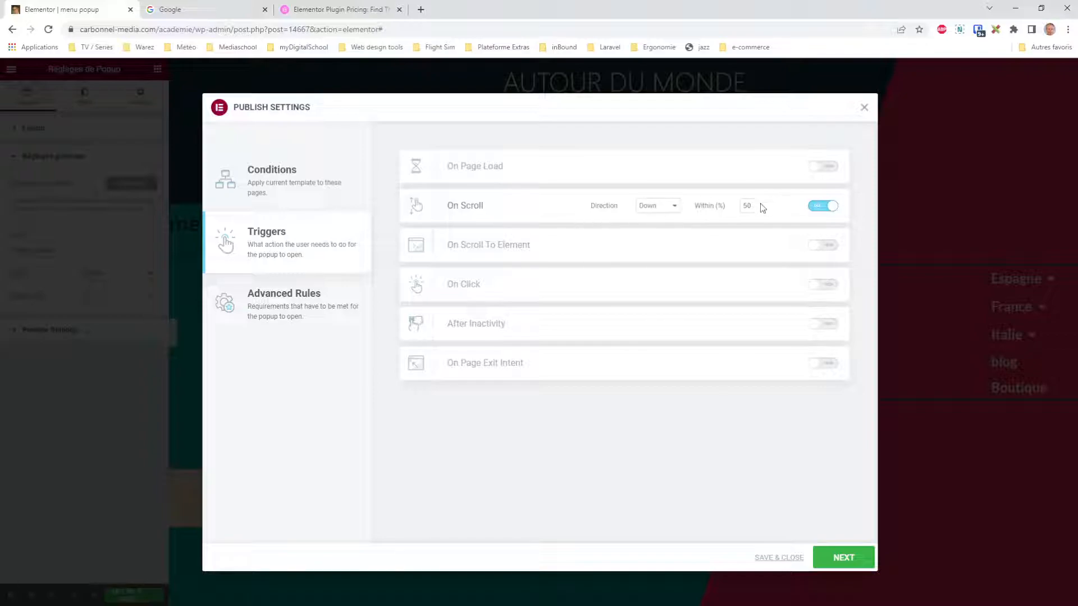
{"action": "left_click", "coordinate": [824, 206]}
{"action": "left_click", "coordinate": [825, 246]}
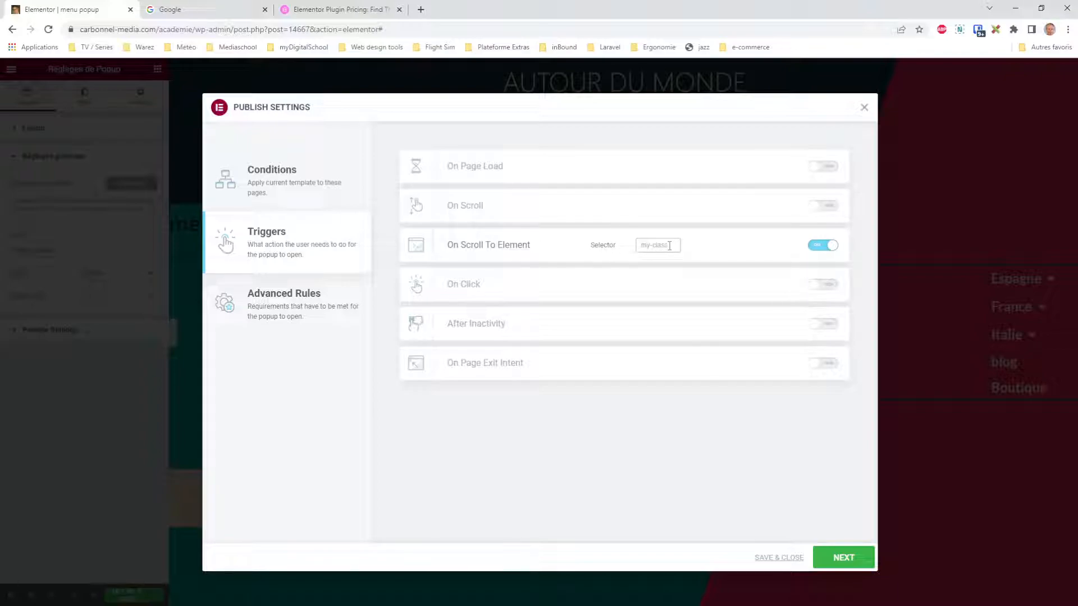
{"action": "left_click", "coordinate": [817, 247]}
{"action": "left_click", "coordinate": [826, 284]}
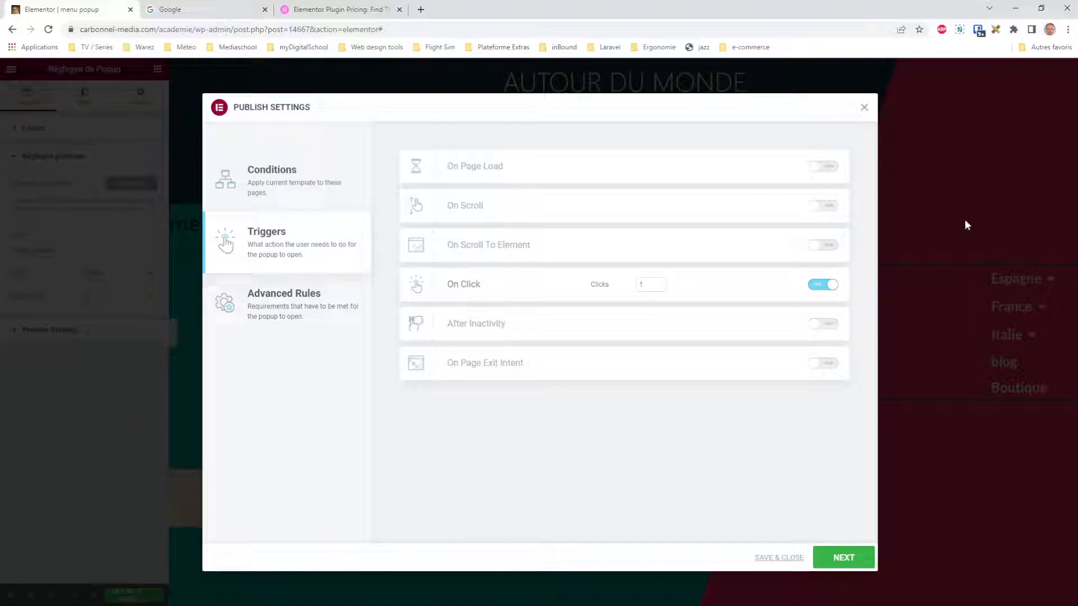
{"action": "left_click", "coordinate": [818, 289]}
{"action": "left_click", "coordinate": [831, 368]}
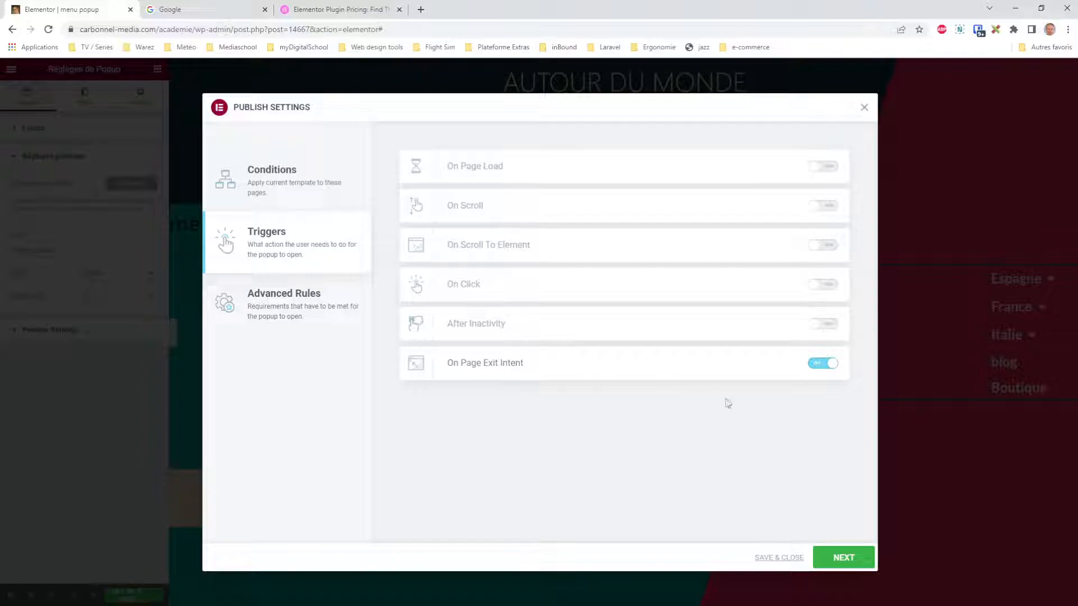
{"action": "left_click", "coordinate": [812, 368]}
Try an advanced rule showing the popup when arriving from facebook.com, disable it again and close the publish settings without saving.
{"action": "left_click", "coordinate": [261, 312]}
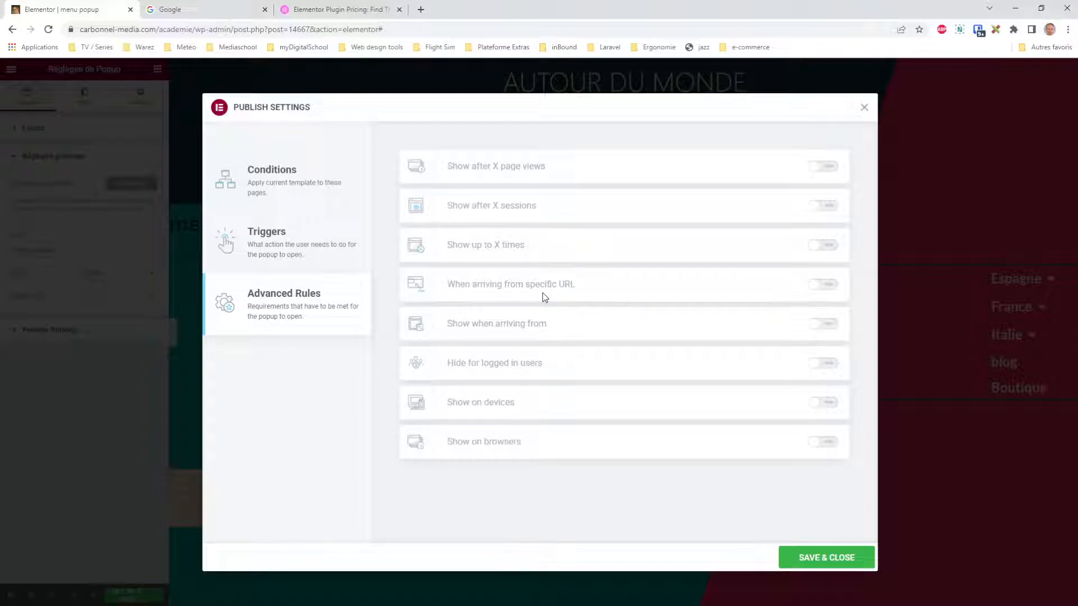
{"action": "left_click", "coordinate": [828, 288]}
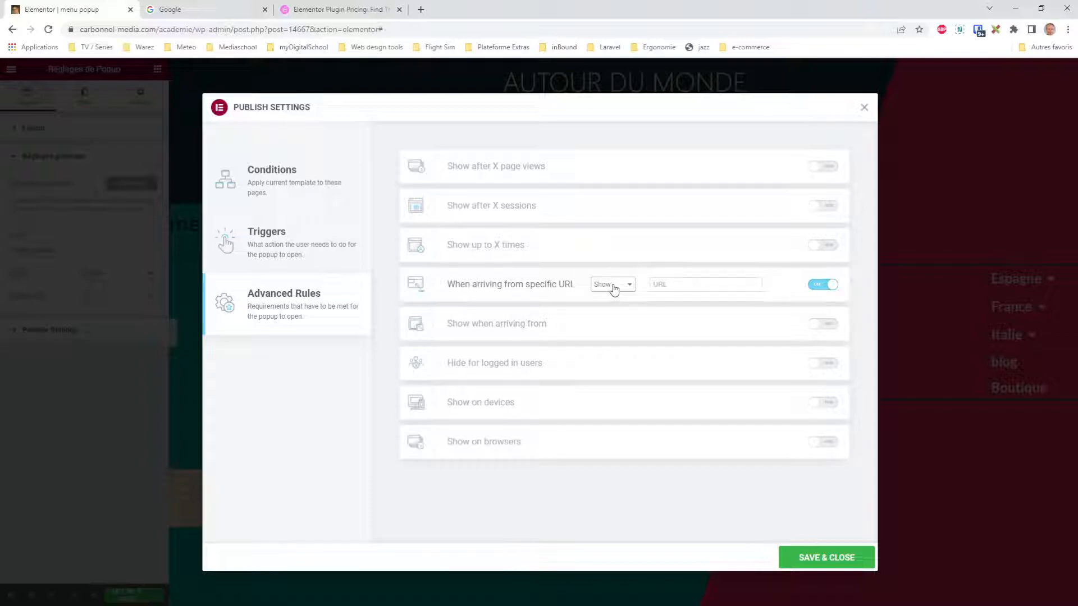
{"action": "left_click", "coordinate": [690, 287]}
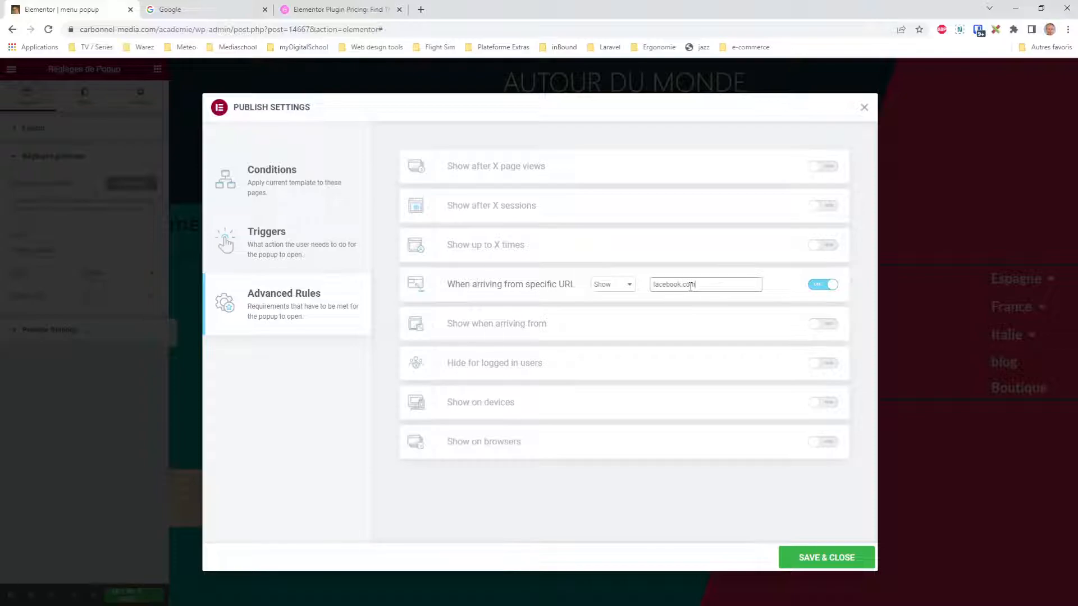
{"action": "left_click_drag", "start_coordinate": [699, 288], "coordinate": [652, 290]}
{"action": "left_click", "coordinate": [704, 285]}
{"action": "left_click", "coordinate": [818, 285]}
{"action": "left_click", "coordinate": [864, 106]}
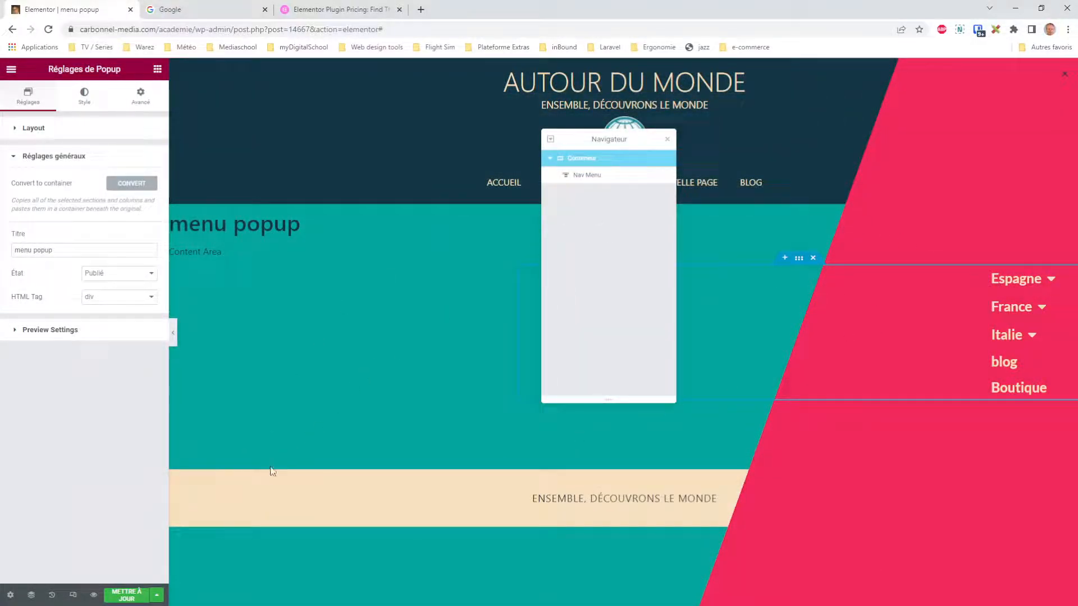
Leave the popup editor and open the Main Header template for editing from the theme builder.
{"action": "left_click_drag", "start_coordinate": [608, 144], "coordinate": [635, 286]}
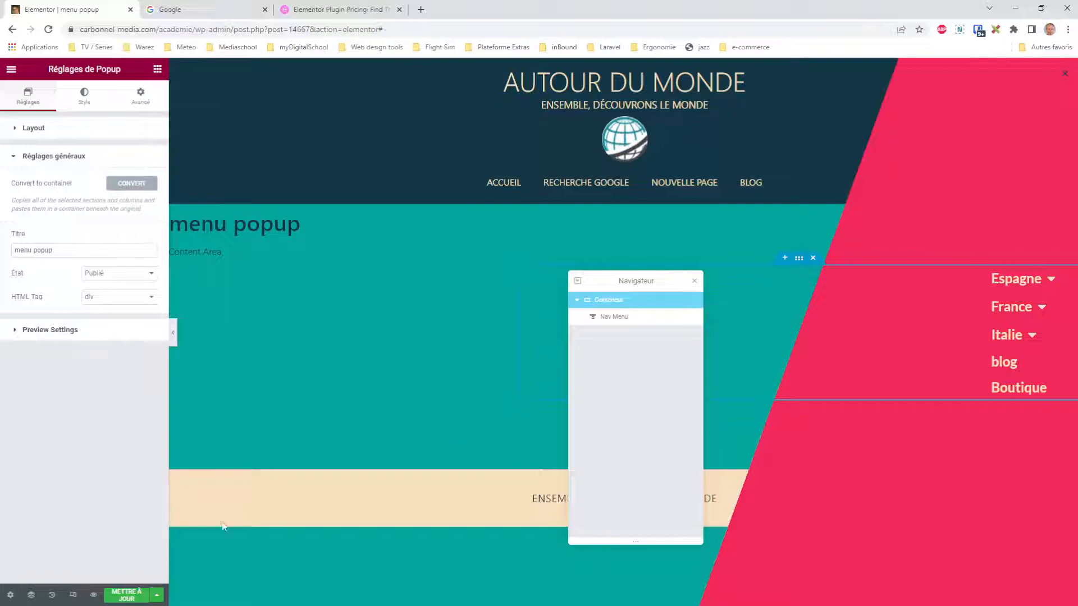
{"action": "left_click", "coordinate": [12, 72]}
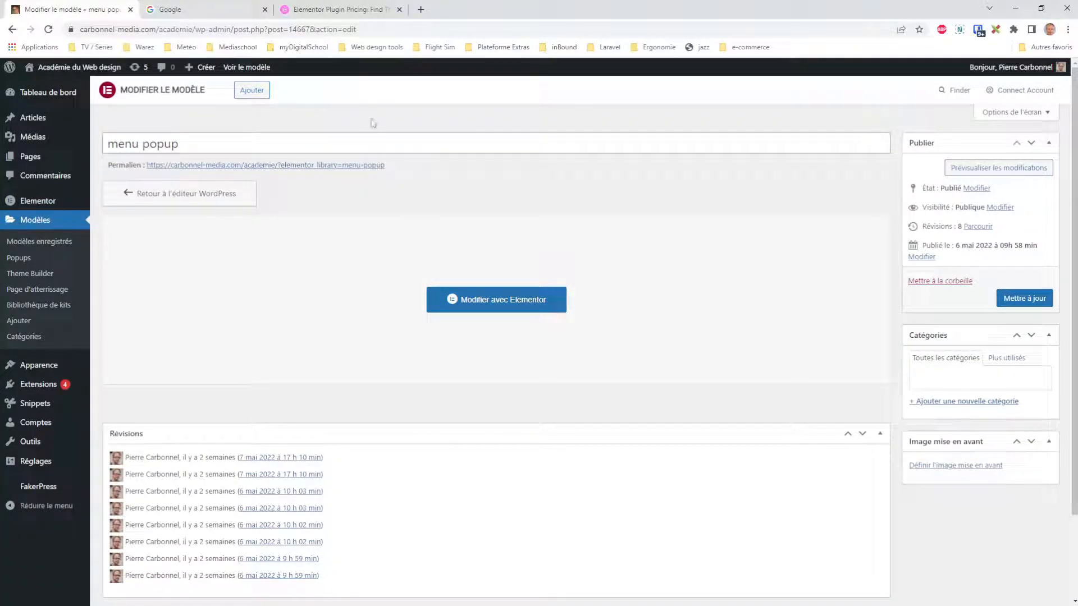
{"action": "left_click", "coordinate": [41, 278]}
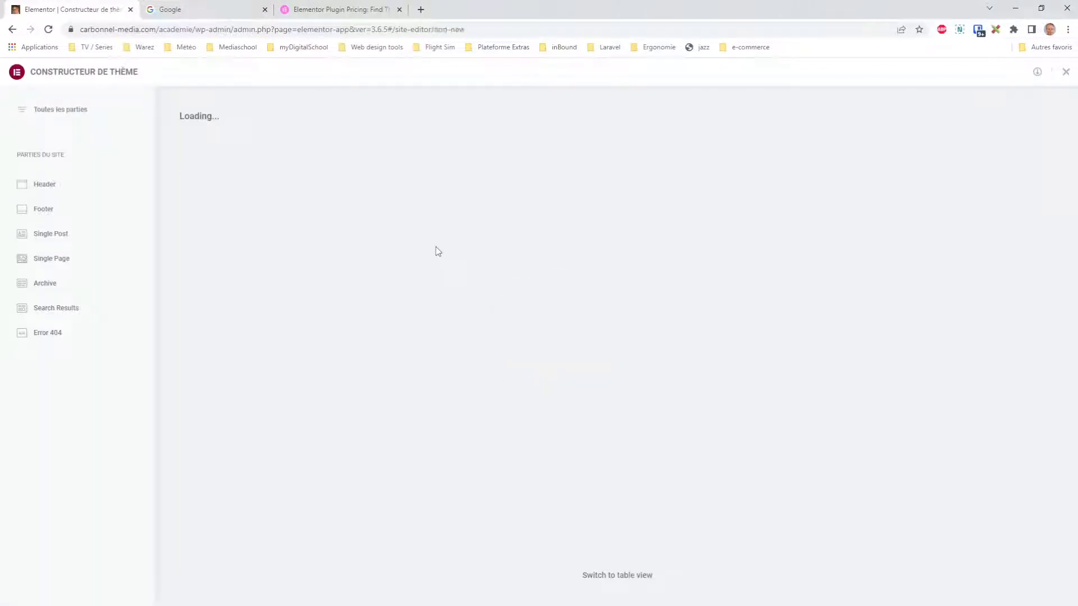
{"action": "left_click", "coordinate": [604, 234]}
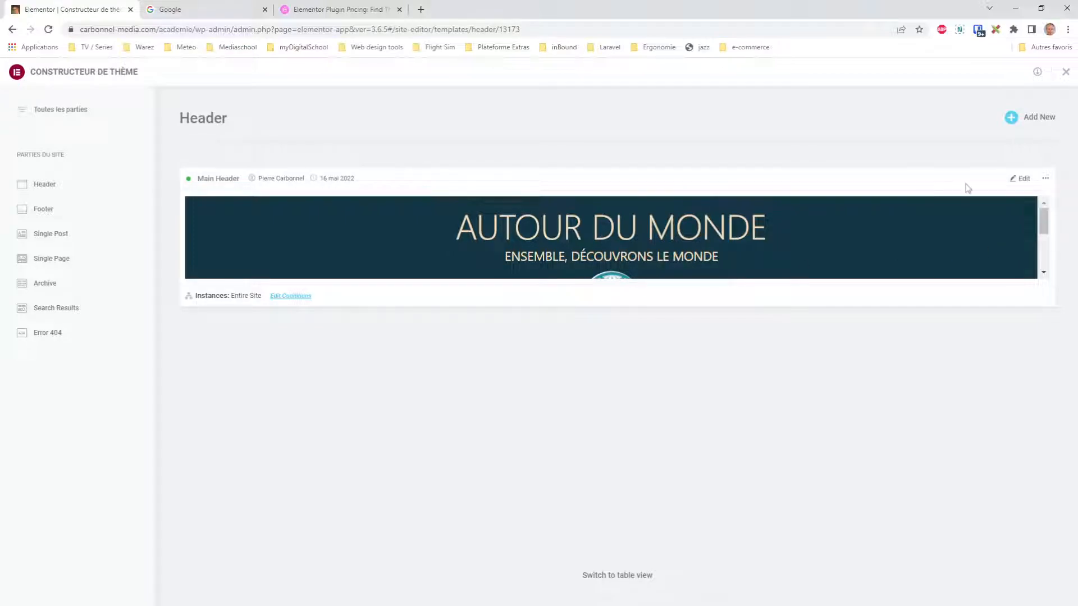
{"action": "left_click", "coordinate": [1026, 183]}
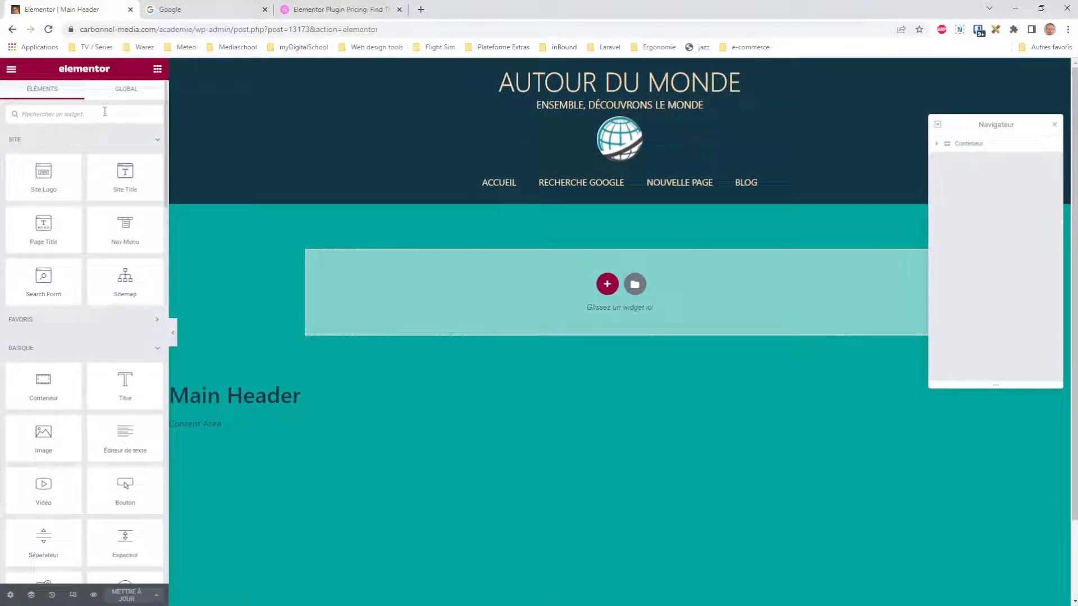
Search for the Icon widget, add it to the header container and place it between the image and the first title in the structure.
{"action": "type", "text": "icon"}
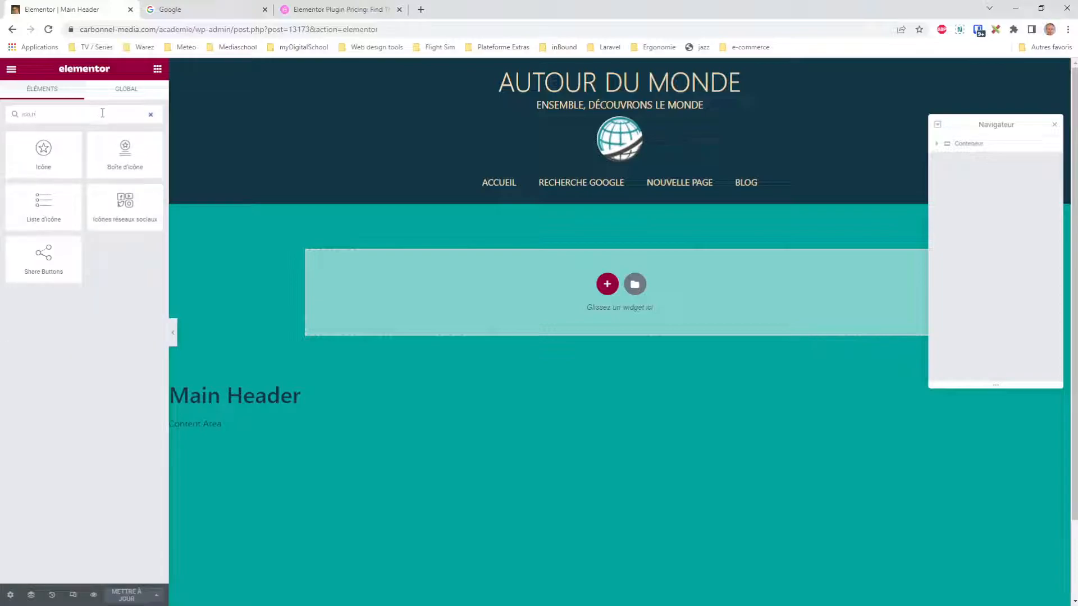
{"action": "type", "text": "icon"}
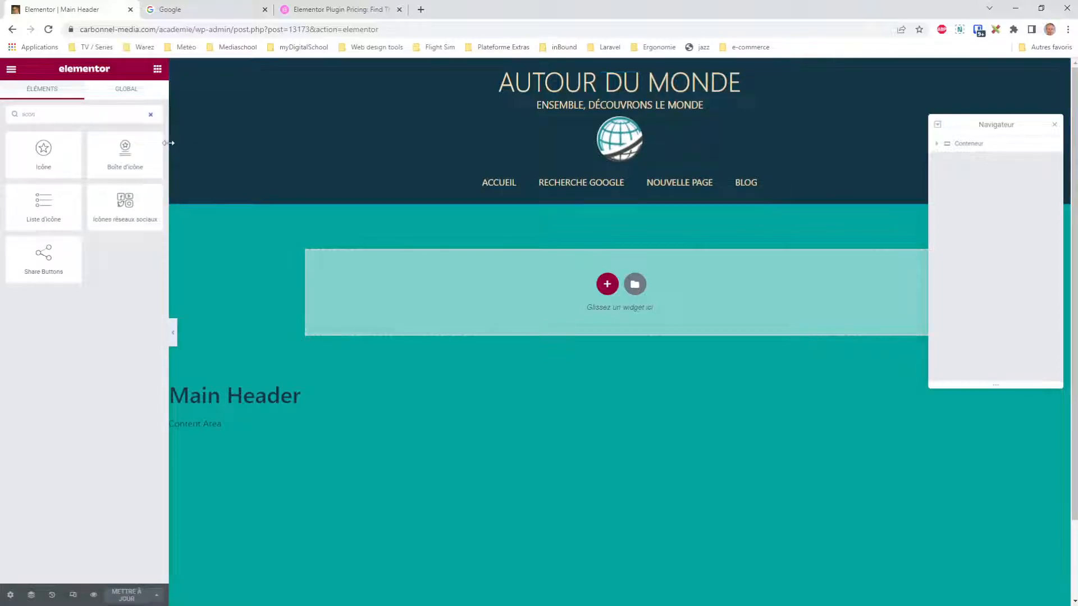
{"action": "left_click_drag", "start_coordinate": [45, 156], "coordinate": [597, 198]}
{"action": "left_click_drag", "start_coordinate": [632, 113], "coordinate": [623, 219]}
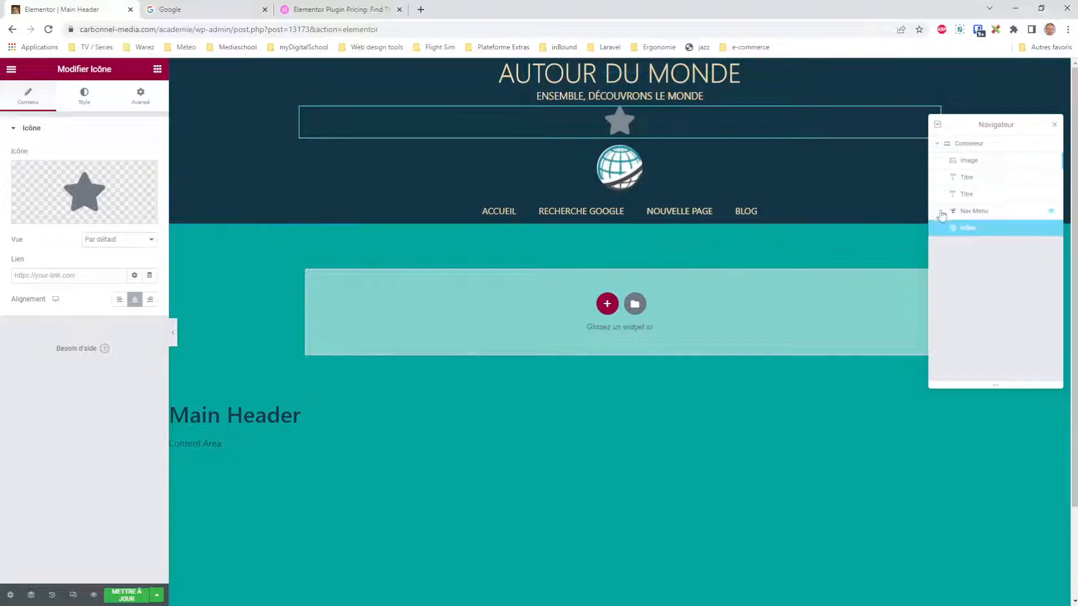
{"action": "mouse_move", "coordinate": [125, 197]}
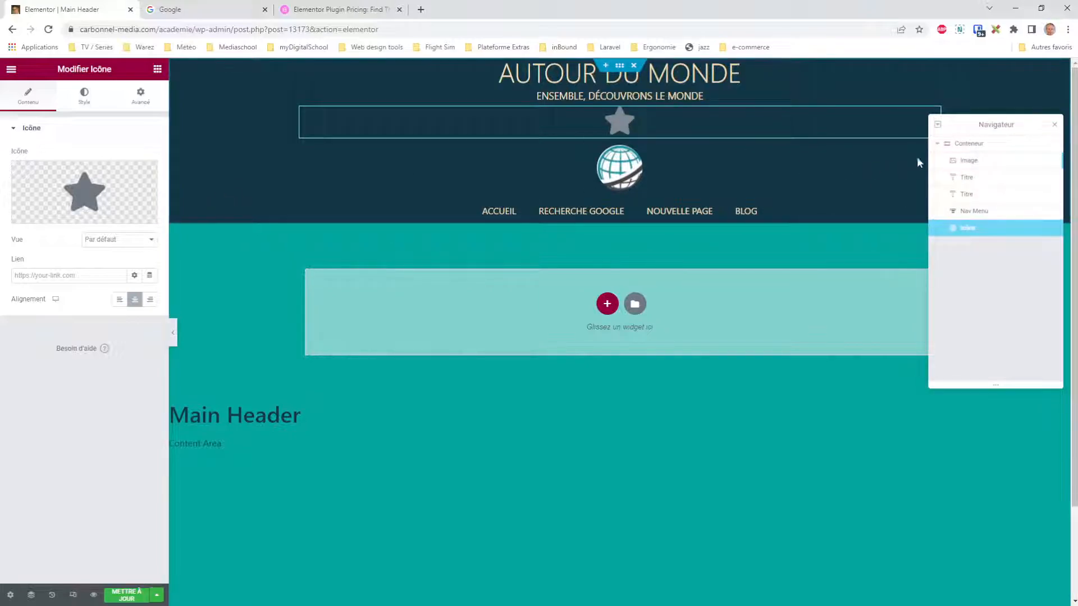
{"action": "left_click", "coordinate": [968, 143]}
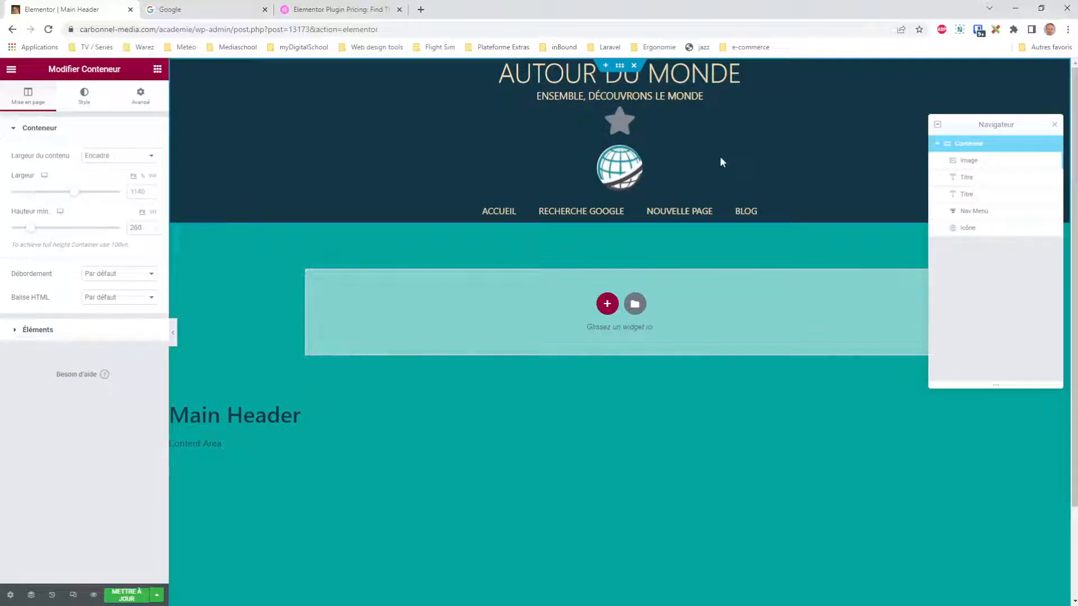
{"action": "left_click_drag", "start_coordinate": [968, 231], "coordinate": [981, 183]}
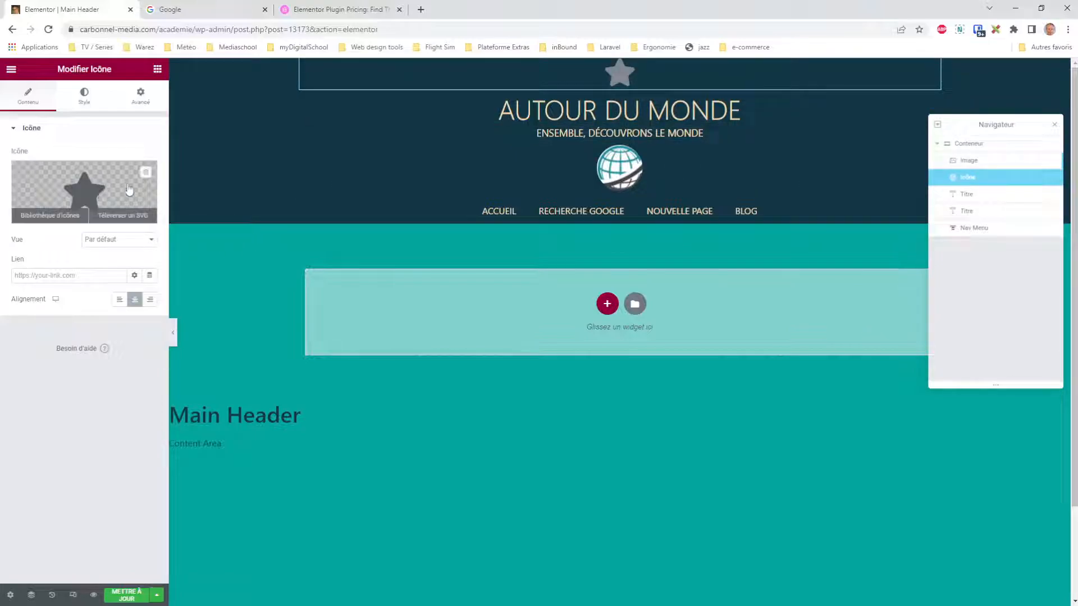
Replace the star with the horizontal Grip Lines icon, found by searching the icon library for "lines".
{"action": "left_click", "coordinate": [91, 191]}
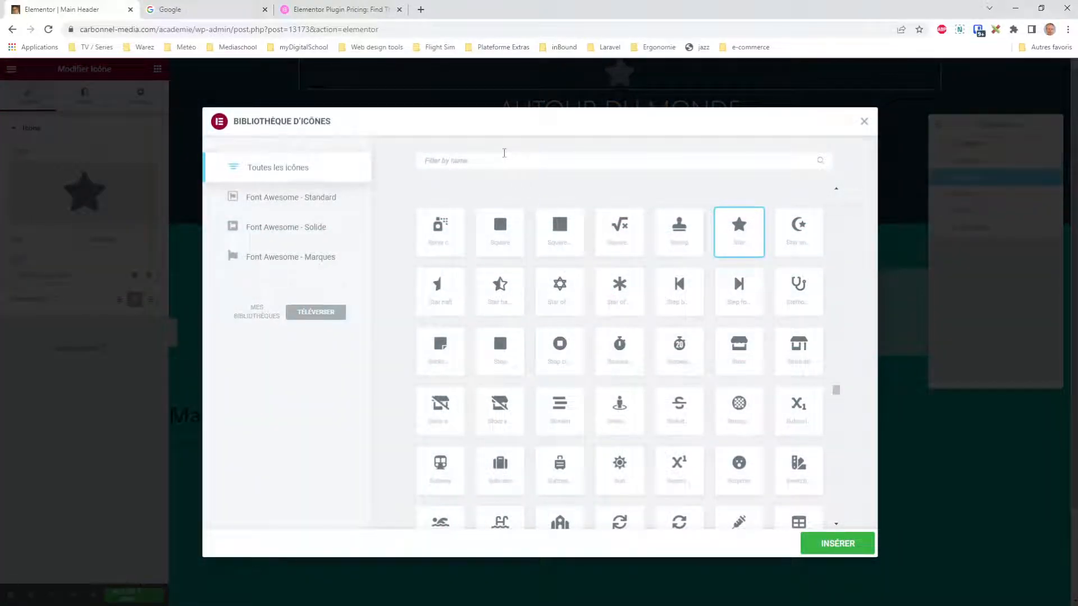
{"action": "left_click", "coordinate": [504, 152]}
{"action": "type", "text": "lines"}
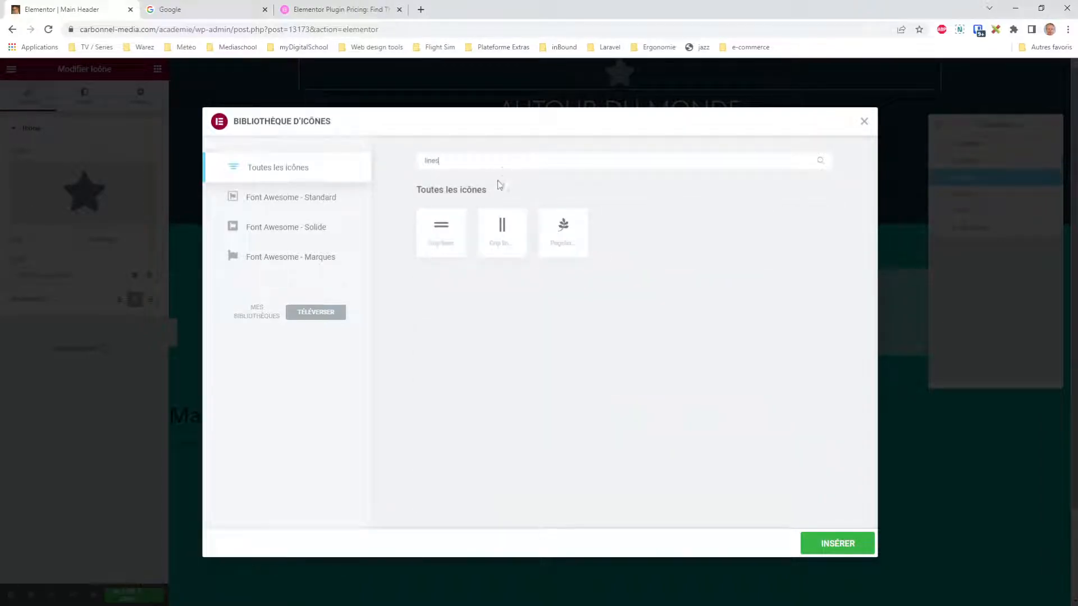
{"action": "left_click", "coordinate": [445, 230]}
{"action": "left_click", "coordinate": [837, 545]}
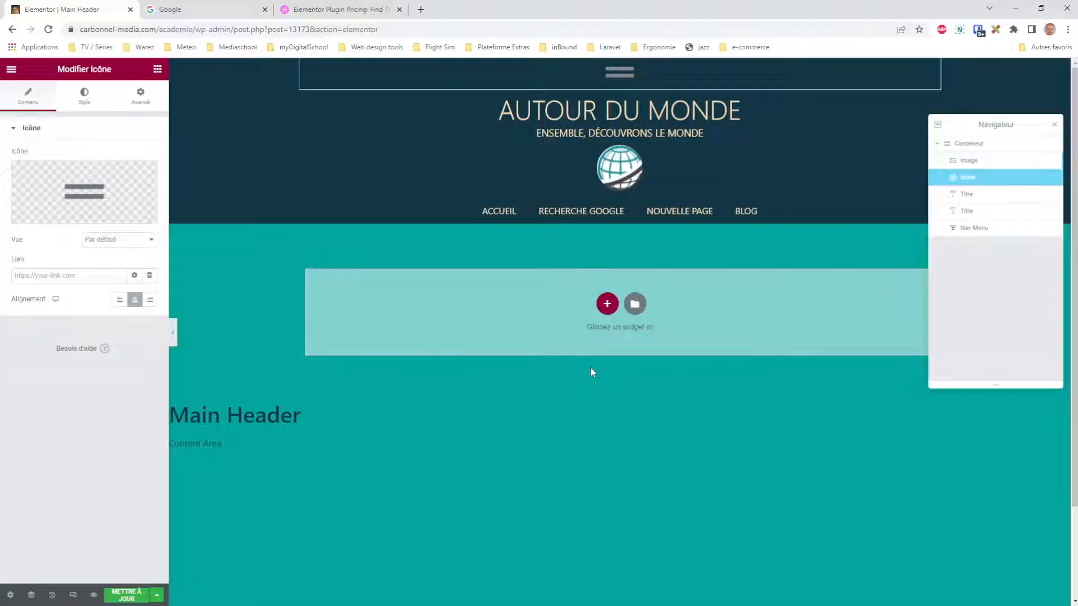
Give the icon the beige global colour and a Grow hover animation, and check it with the editing panel hidden.
{"action": "left_click", "coordinate": [84, 95]}
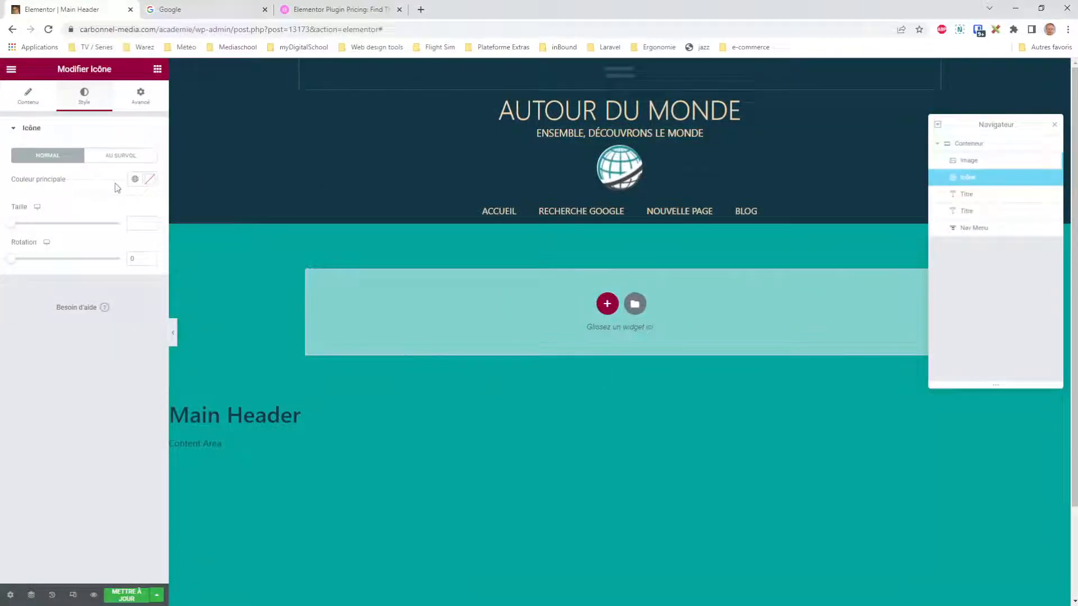
{"action": "left_click", "coordinate": [135, 180]}
{"action": "left_click", "coordinate": [57, 249]}
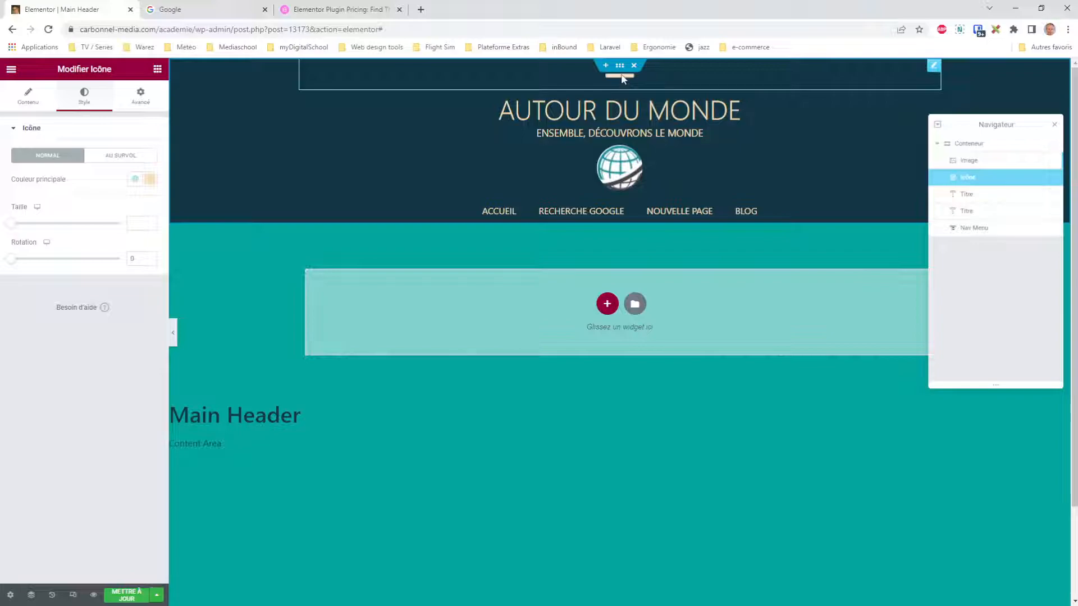
{"action": "left_click", "coordinate": [121, 155]}
{"action": "left_click", "coordinate": [40, 217]}
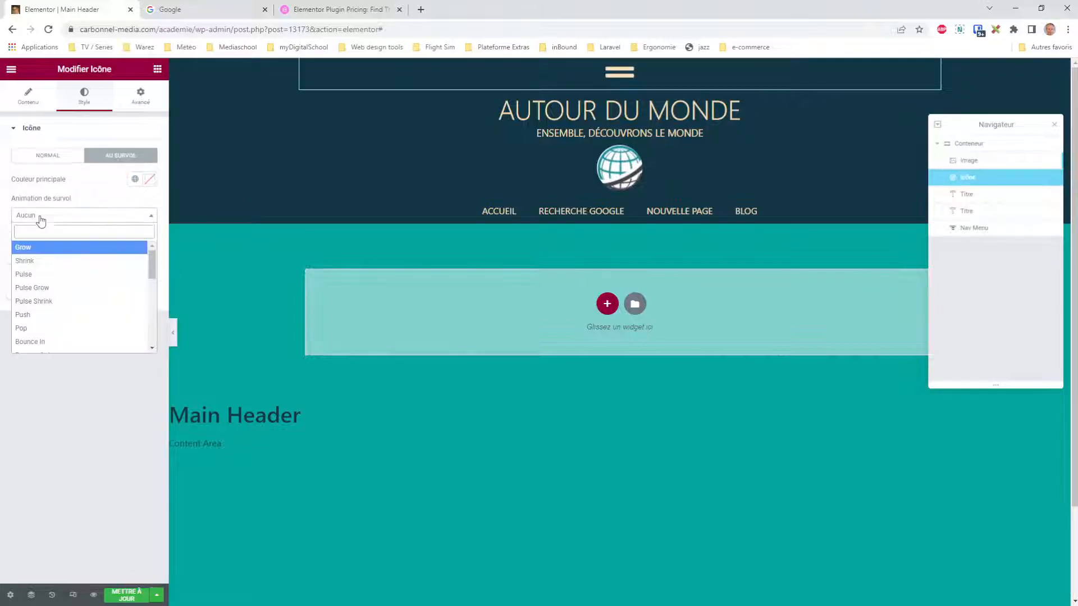
{"action": "left_click", "coordinate": [42, 250]}
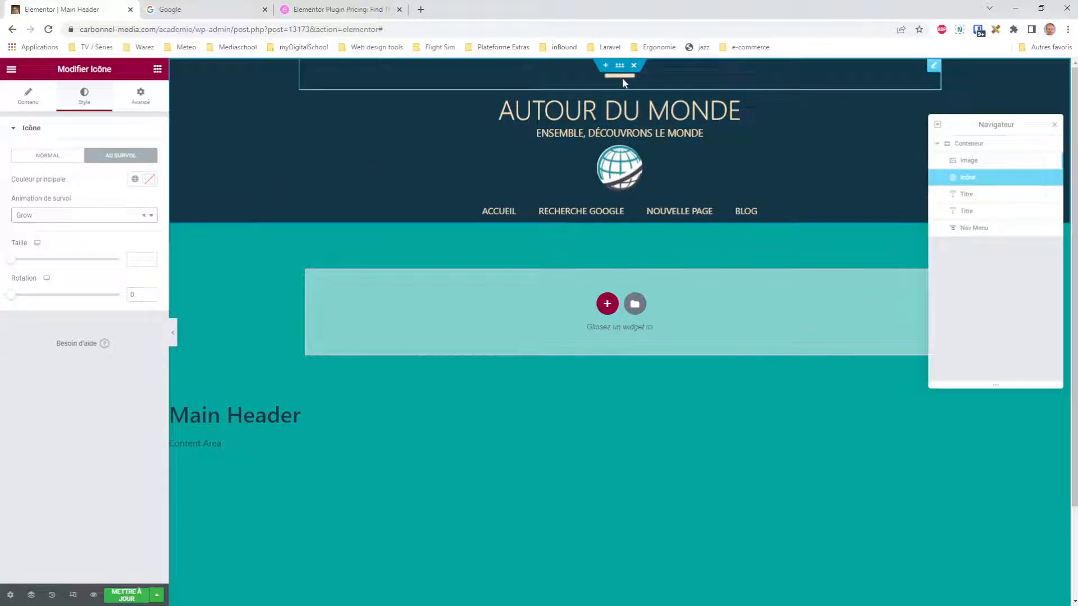
{"action": "left_click", "coordinate": [173, 332]}
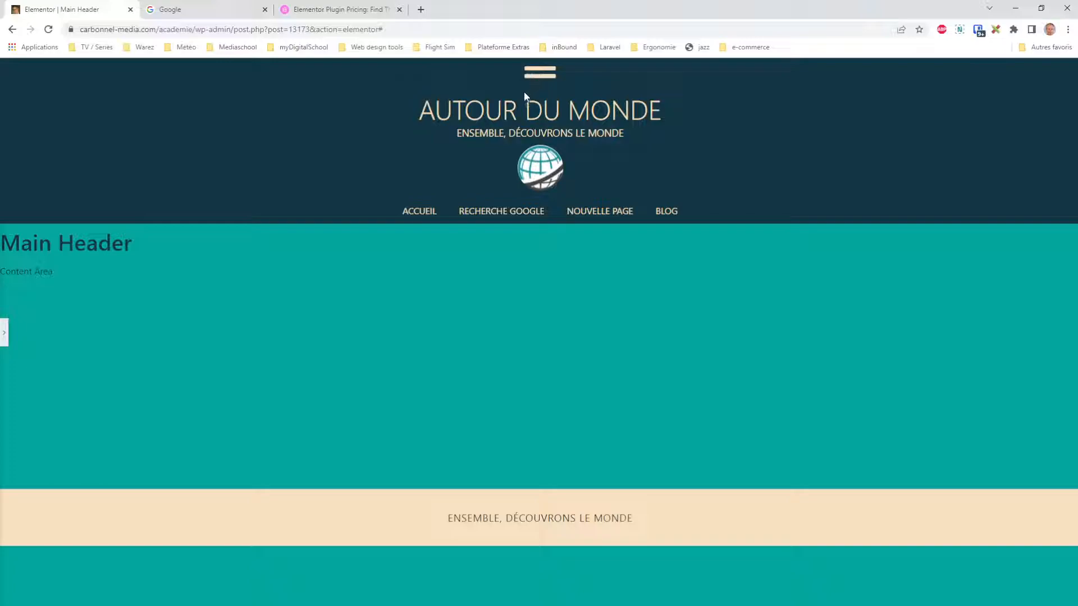
{"action": "left_click", "coordinate": [4, 332]}
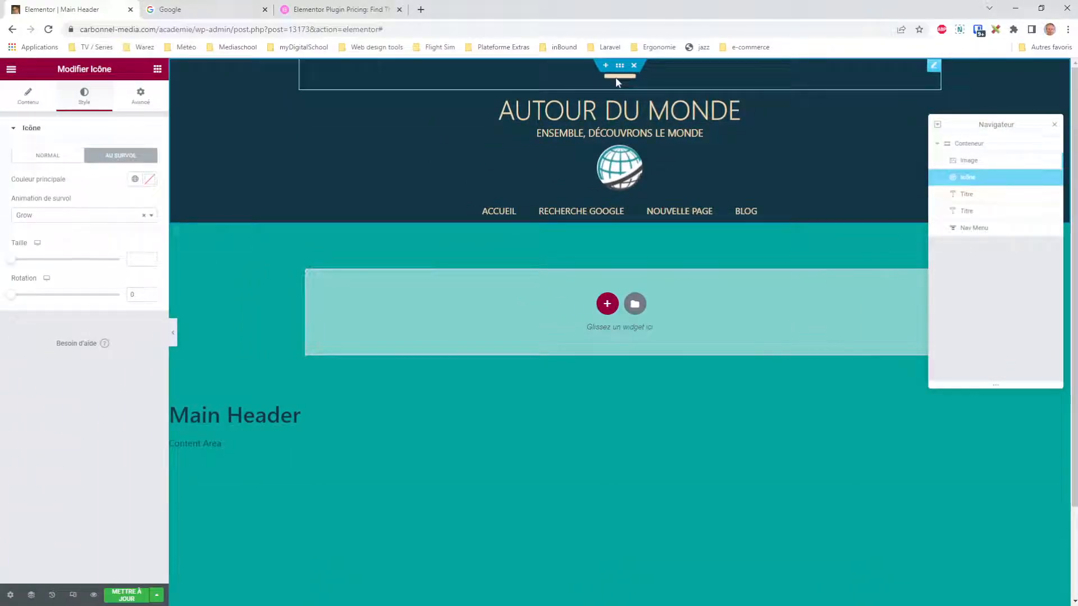
Set the icon's link to the dynamic Popup action.
{"action": "left_click", "coordinate": [29, 97]}
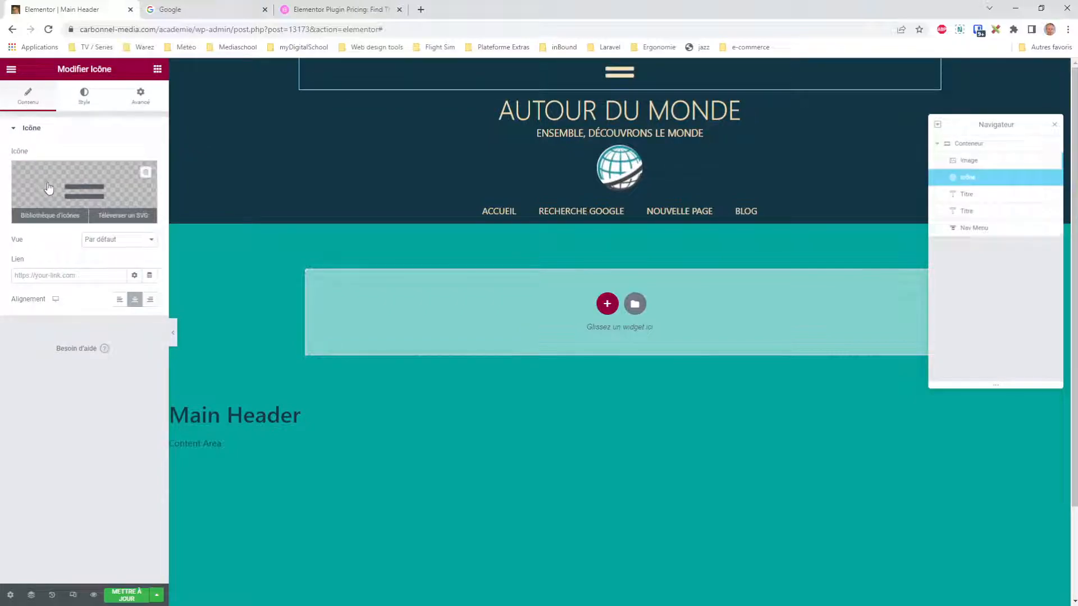
{"action": "left_click", "coordinate": [44, 276]}
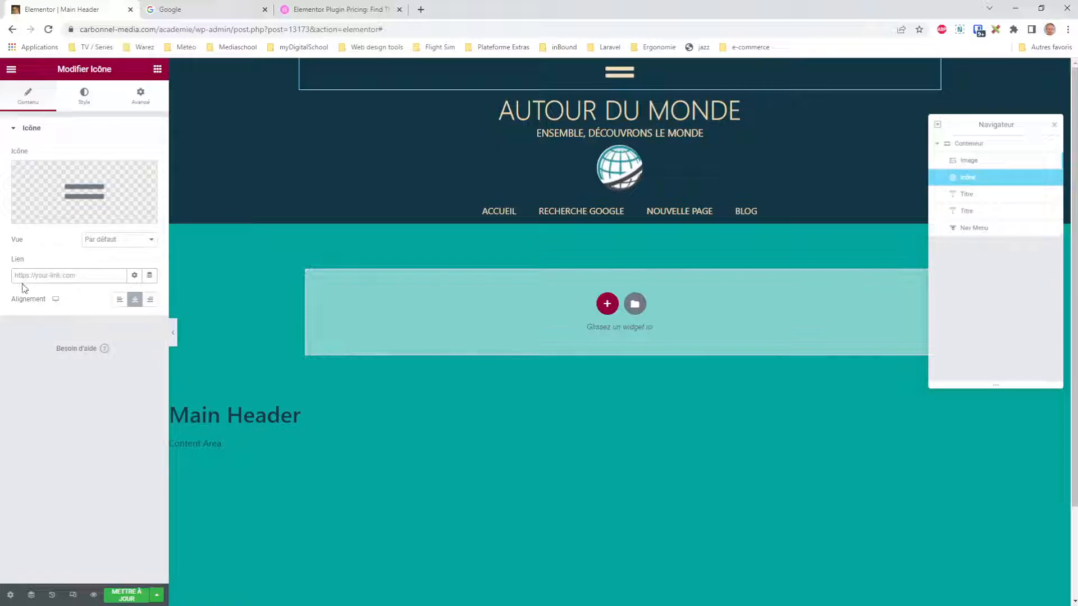
{"action": "left_click", "coordinate": [149, 276]}
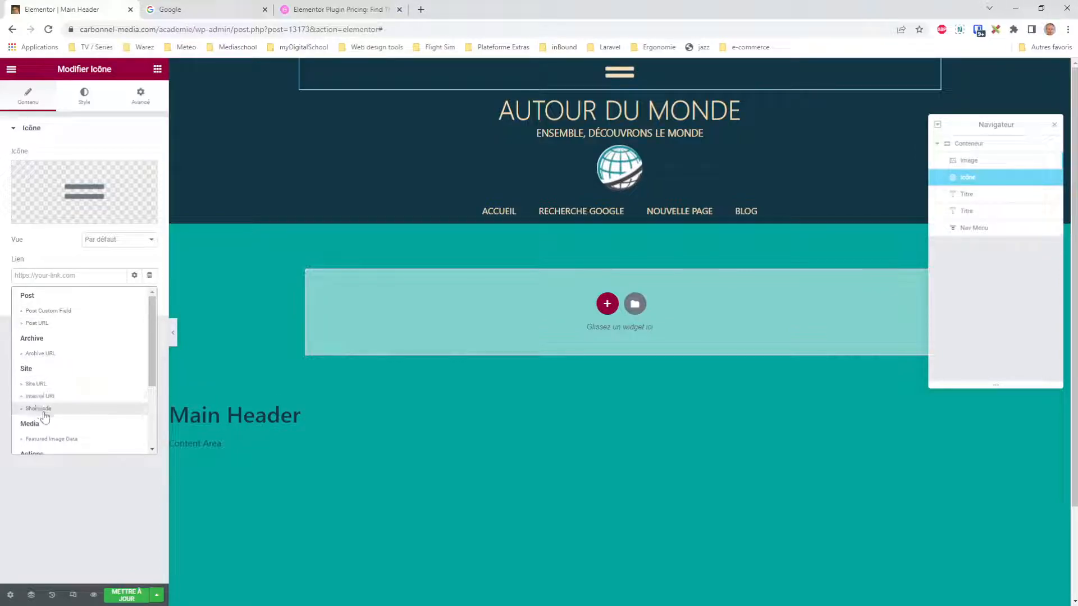
{"action": "left_click_drag", "start_coordinate": [155, 358], "coordinate": [150, 390]}
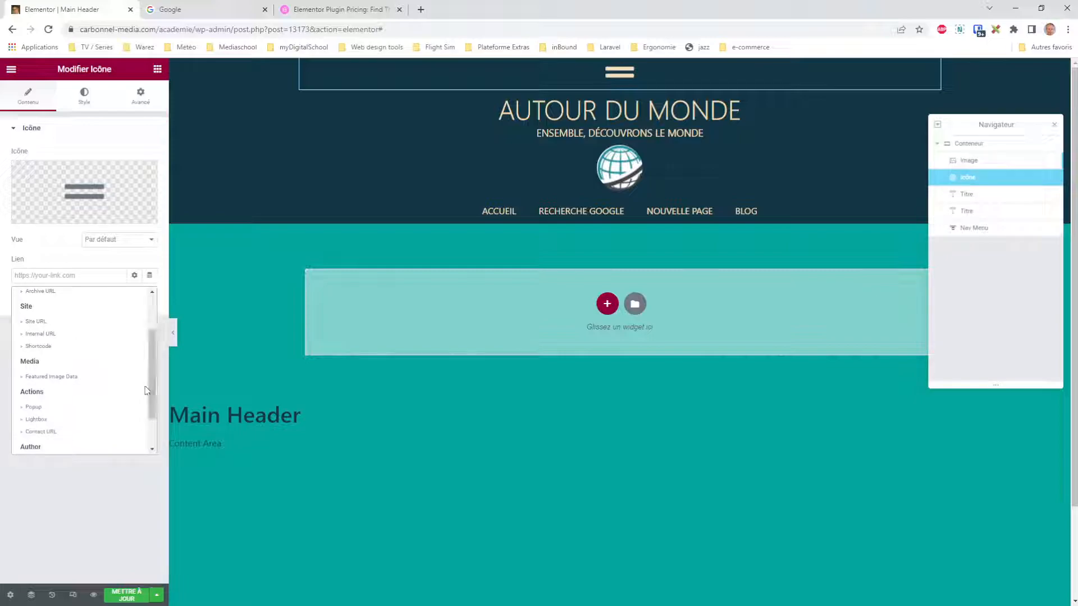
{"action": "left_click", "coordinate": [35, 408]}
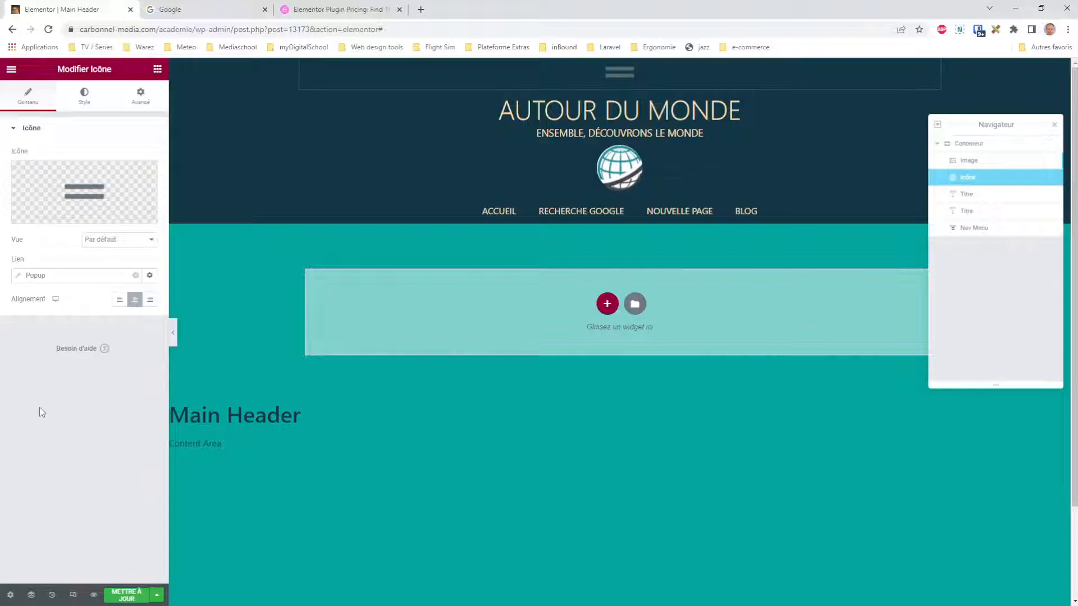
Choose "menu popup" as the popup that the icon's link opens, and update the header.
{"action": "left_click", "coordinate": [20, 277]}
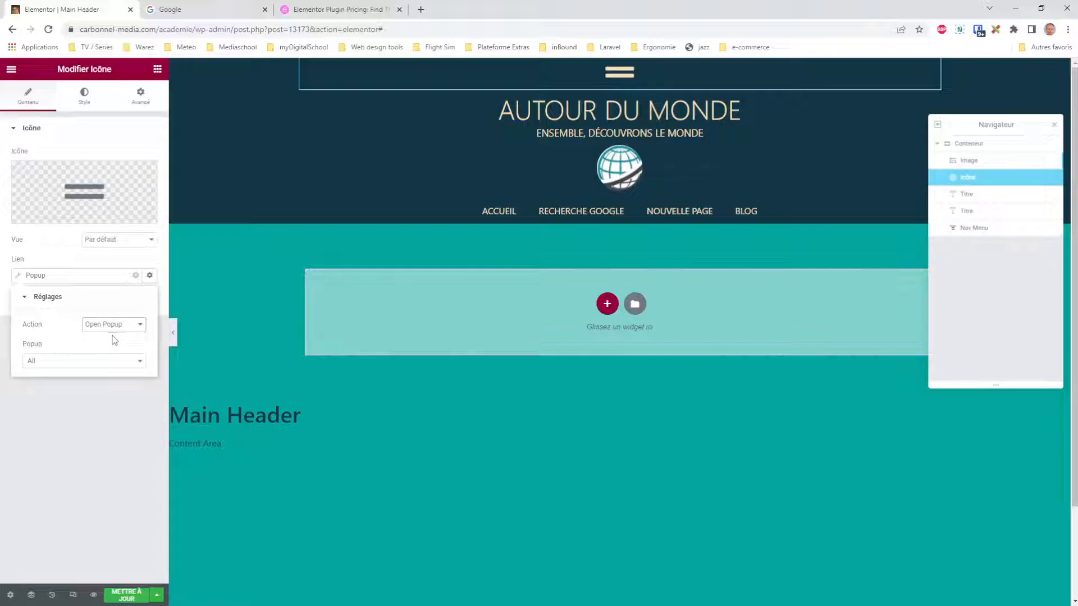
{"action": "left_click", "coordinate": [87, 361]}
{"action": "type", "text": "H"}
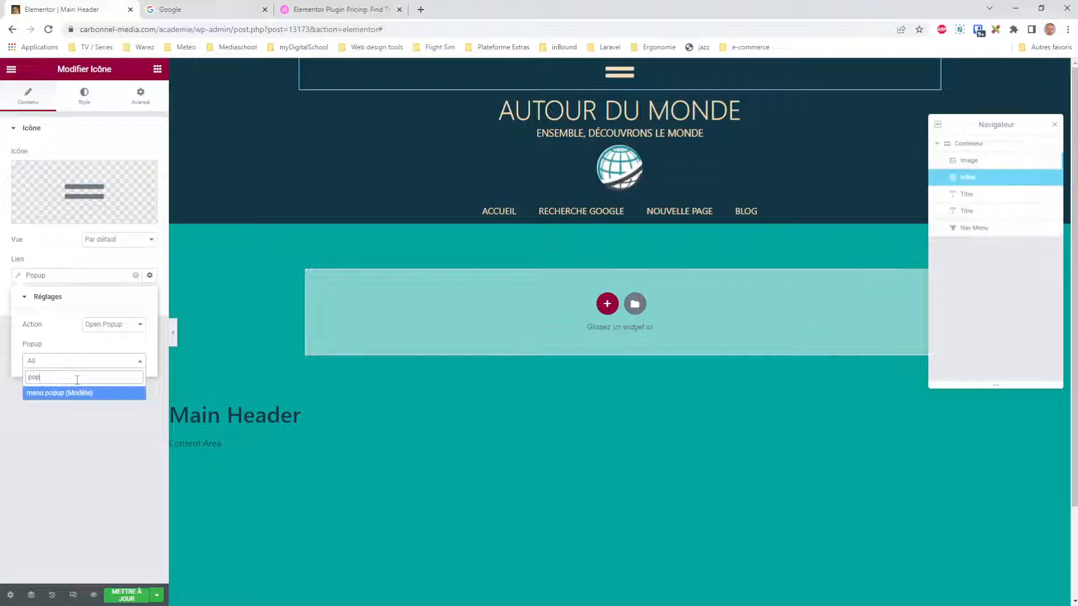
{"action": "left_click", "coordinate": [48, 393]}
{"action": "left_click", "coordinate": [26, 290]}
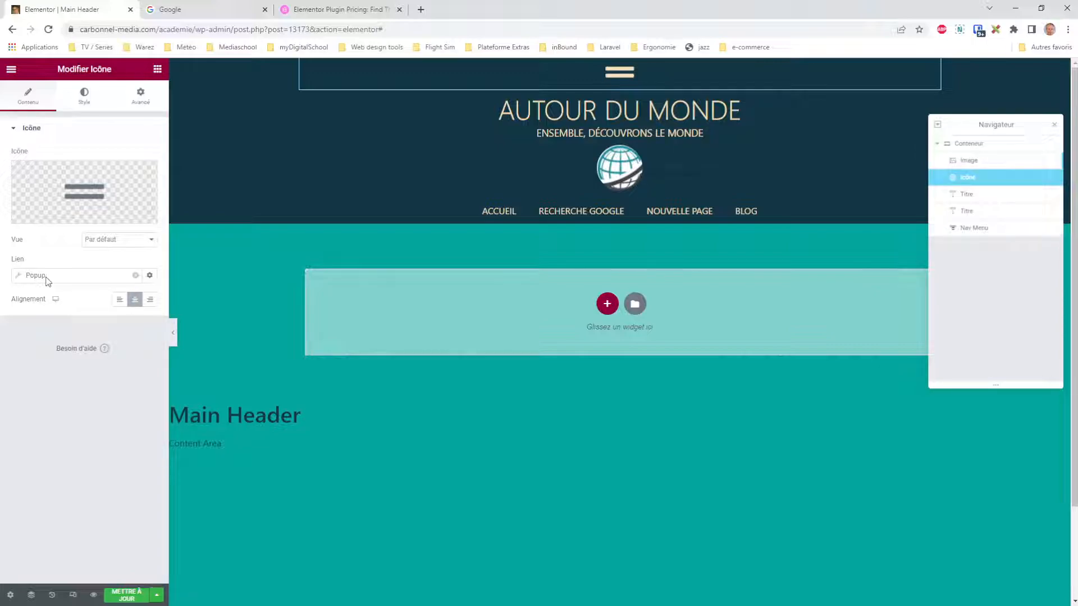
{"action": "left_click", "coordinate": [19, 277]}
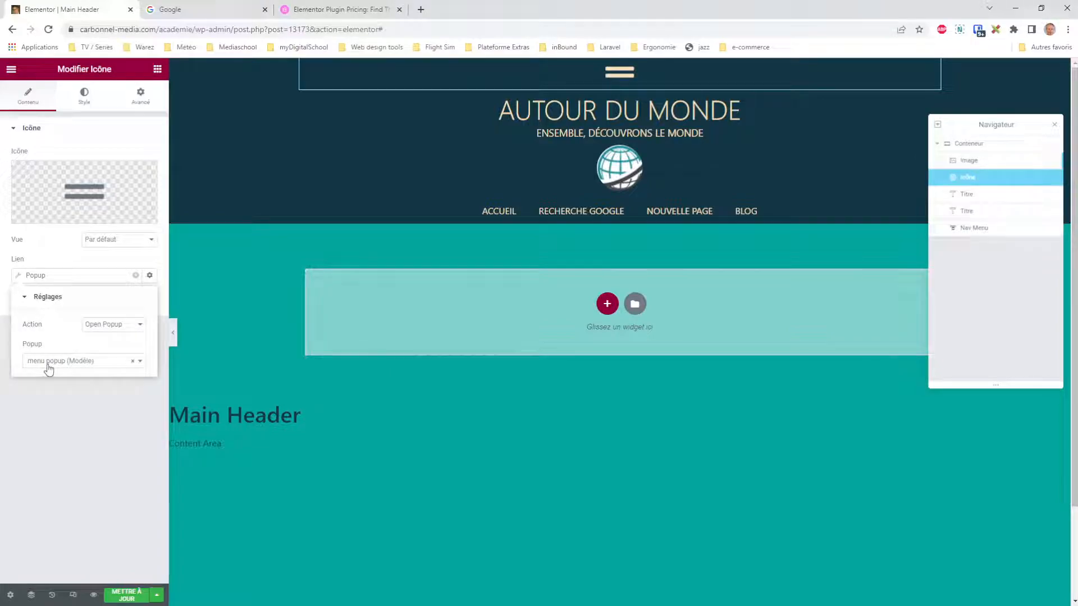
{"action": "left_click", "coordinate": [19, 280]}
{"action": "left_click", "coordinate": [126, 595]}
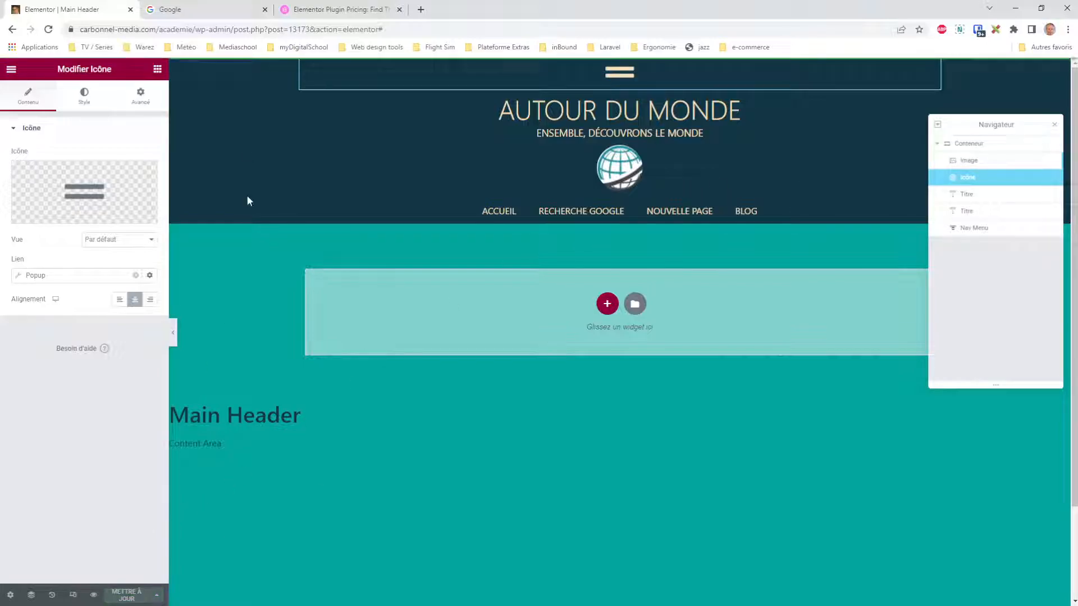
Load the site's home page and test opening and closing the menu popup twice from the header icon.
{"action": "left_click_drag", "start_coordinate": [220, 29], "coordinate": [466, 56]}
{"action": "key", "text": "BackSpace"}
{"action": "key", "text": "Return"}
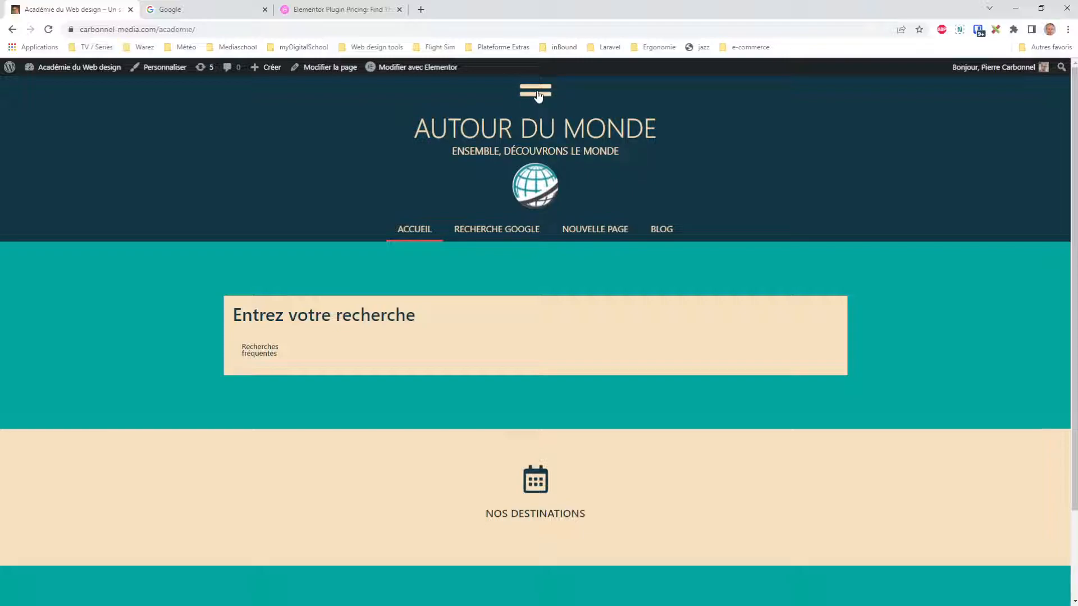
{"action": "left_click", "coordinate": [537, 94]}
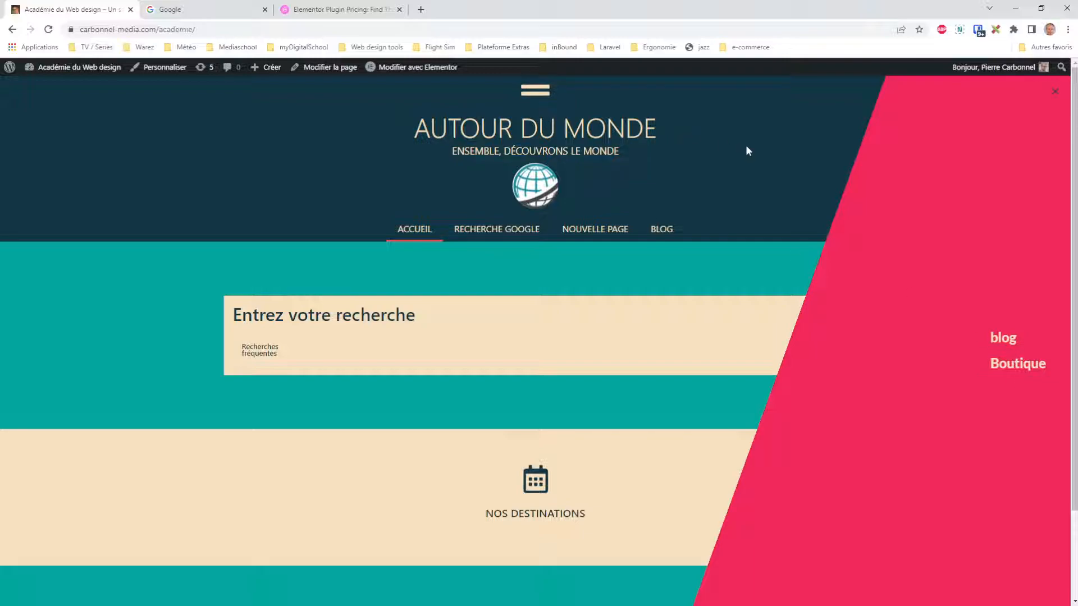
{"action": "left_click", "coordinate": [1057, 96]}
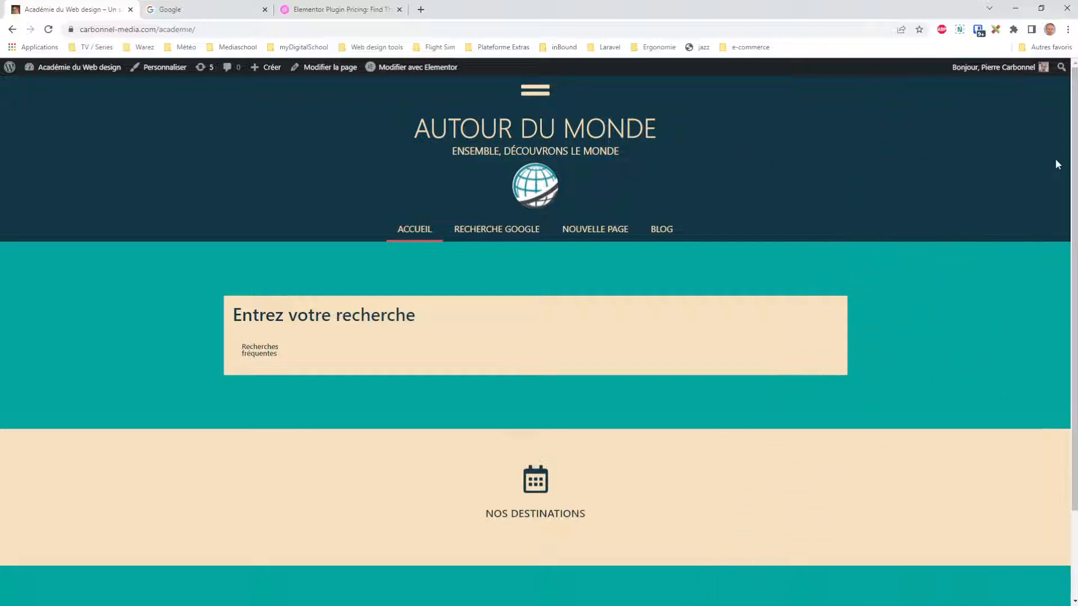
{"action": "left_click", "coordinate": [535, 97]}
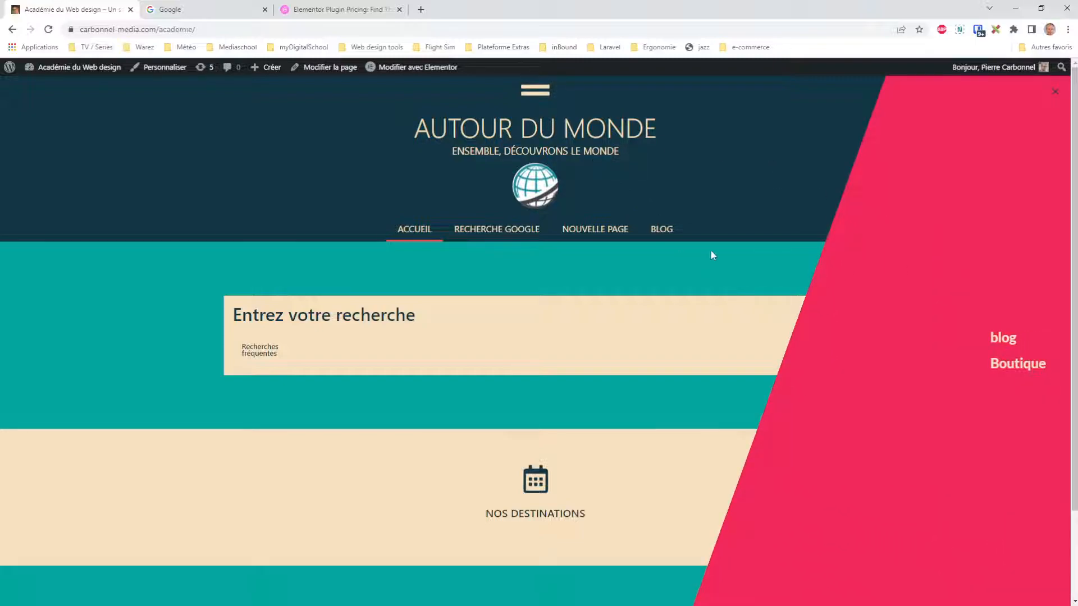
{"action": "left_click", "coordinate": [1056, 96]}
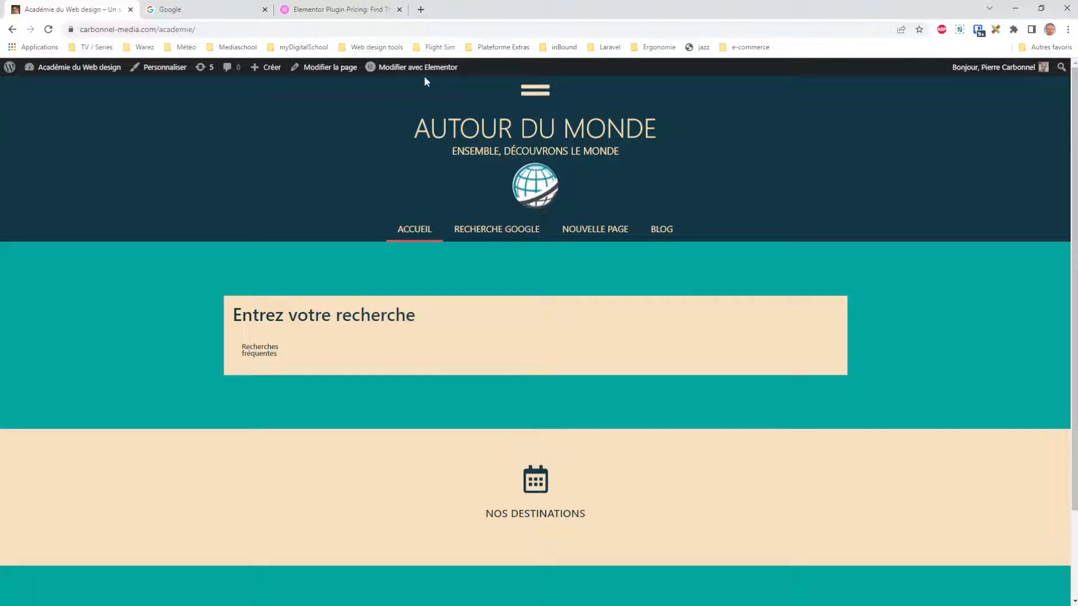
Open the Main Header template in Elementor and add a single-column container below the existing header container.
{"action": "mouse_move", "coordinate": [419, 74]}
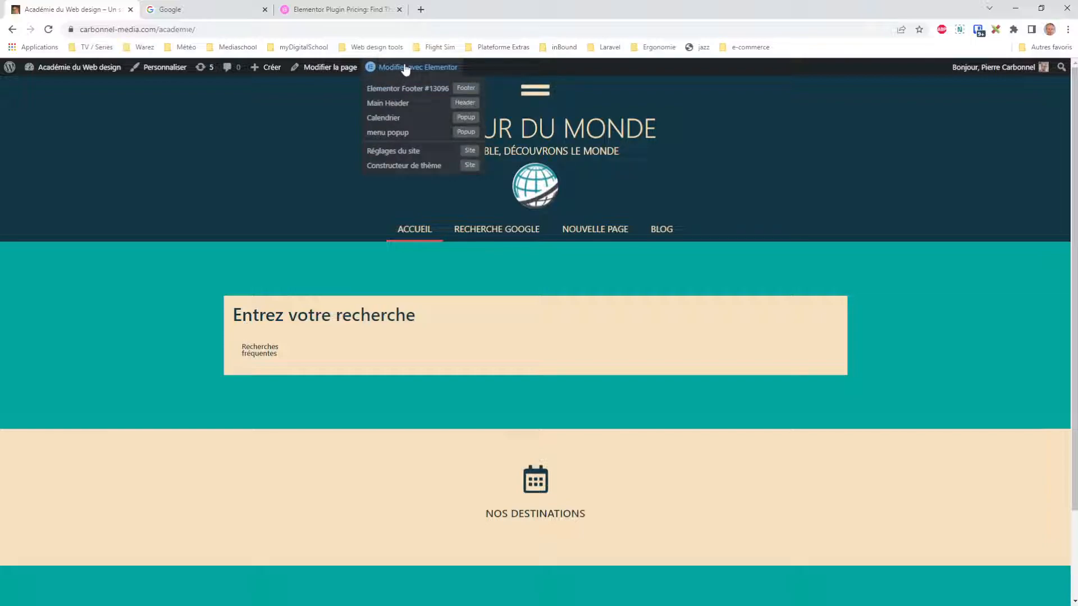
{"action": "left_click", "coordinate": [396, 105]}
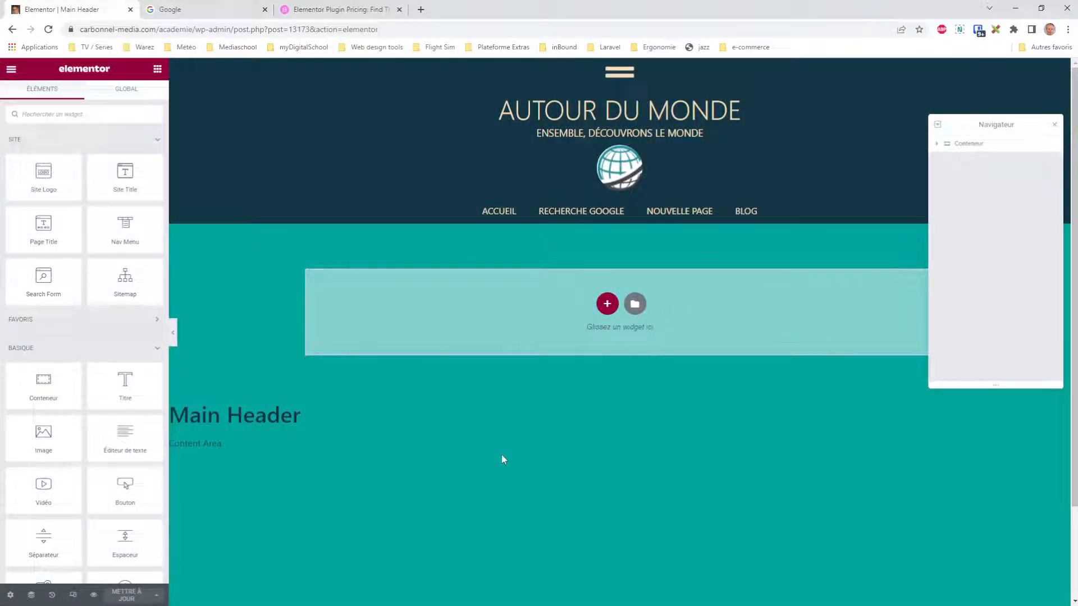
{"action": "left_click", "coordinate": [616, 302]}
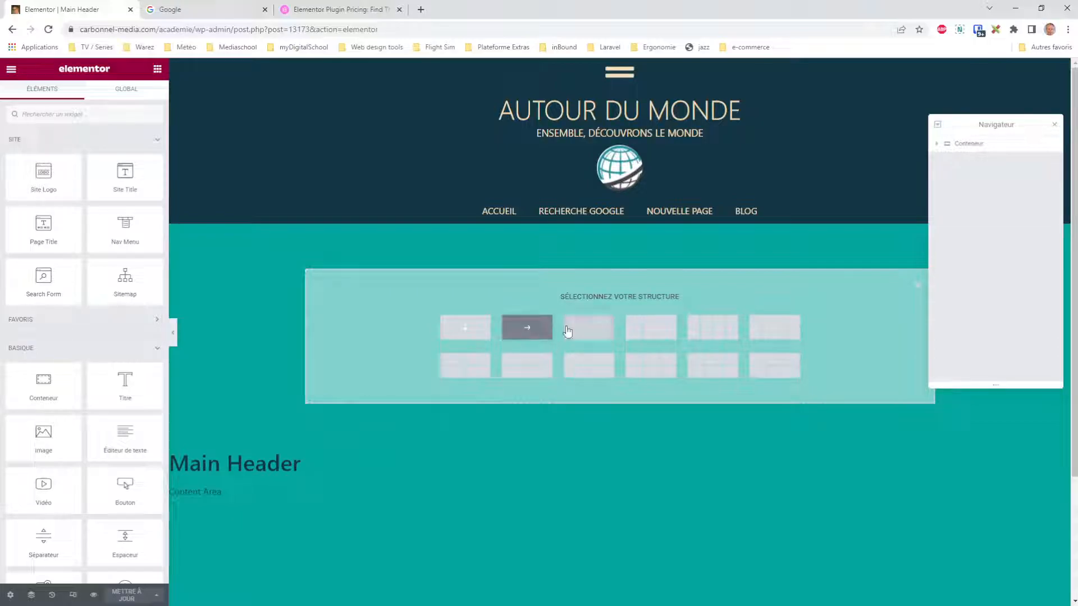
{"action": "left_click", "coordinate": [463, 329]}
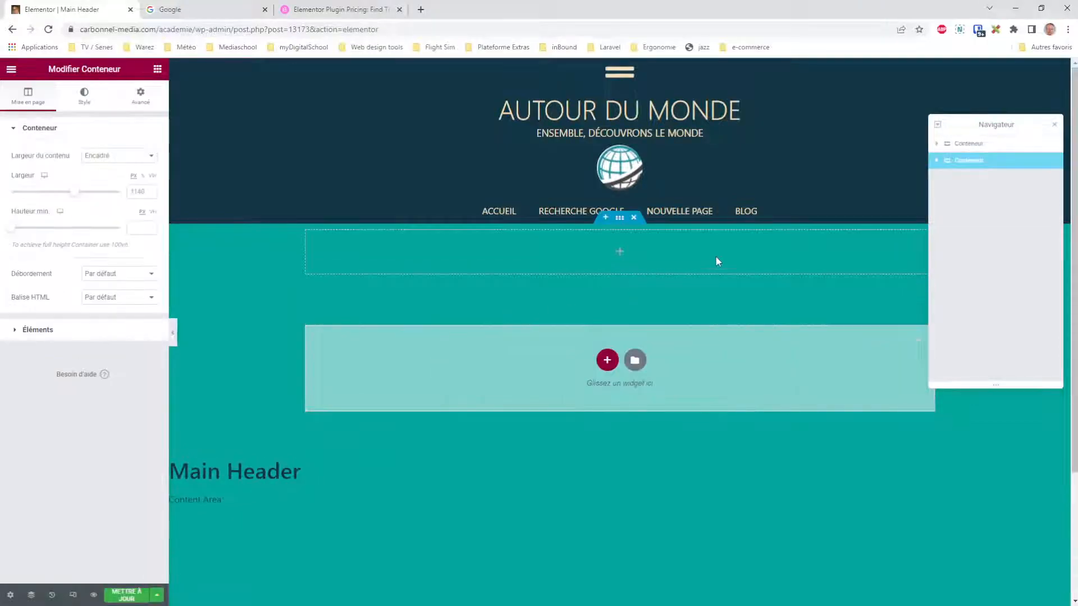
Add a centred Titre widget reading "Copyright 2022 by Carbonnel Media" to the new container, with HTML tag p.
{"action": "left_click", "coordinate": [157, 69]}
{"action": "left_click_drag", "start_coordinate": [122, 387], "coordinate": [439, 245]}
{"action": "left_click_drag", "start_coordinate": [79, 168], "coordinate": [2, 166]}
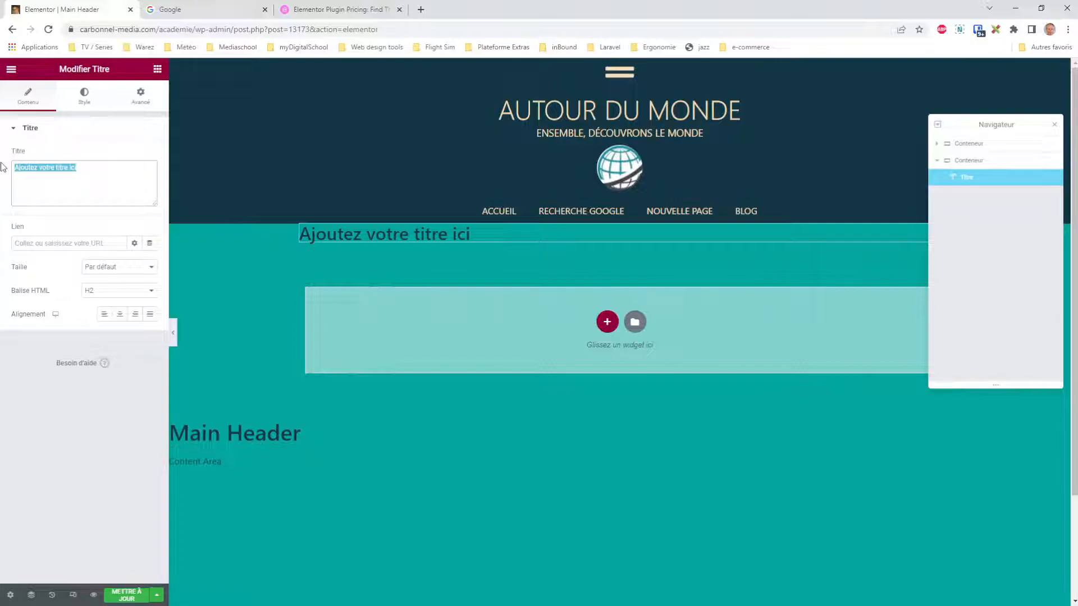
{"action": "type", "text": "Copyright 2022"}
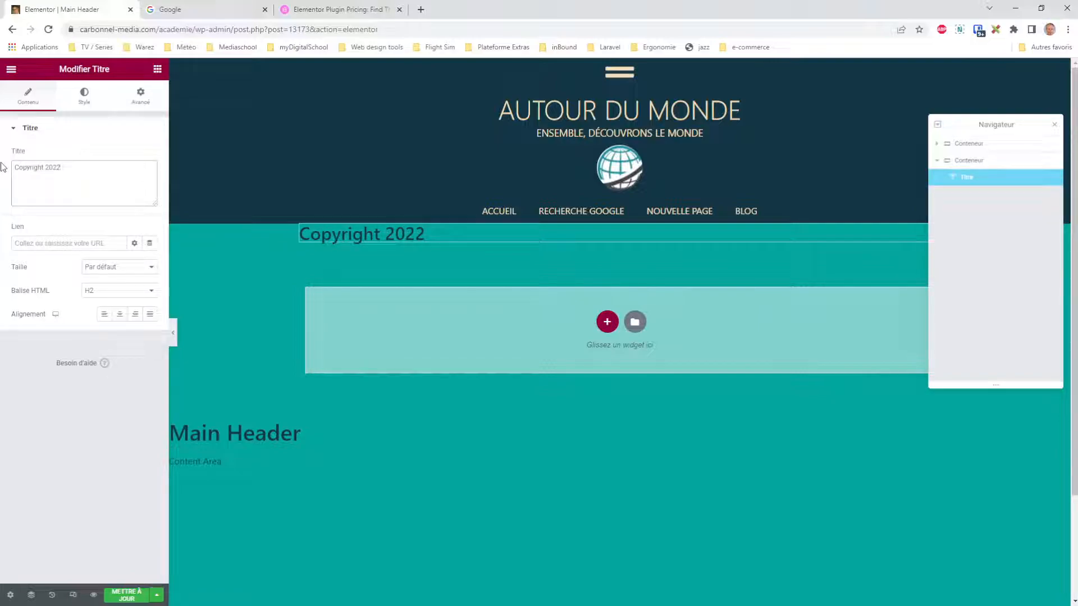
{"action": "type", "text": " by Carbonnel Media"}
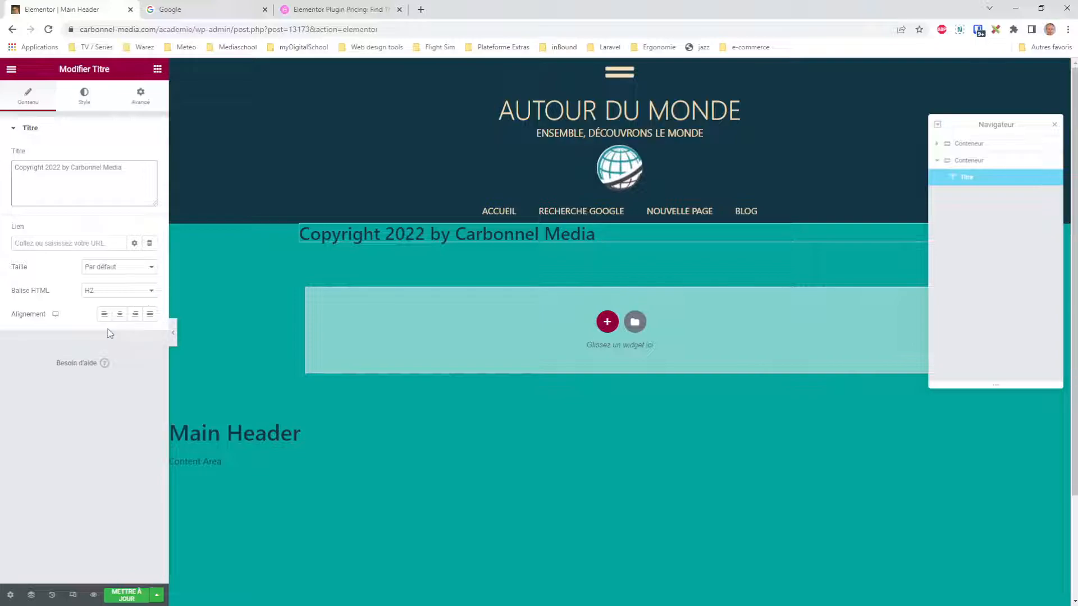
{"action": "left_click", "coordinate": [134, 314]}
{"action": "left_click", "coordinate": [120, 314]}
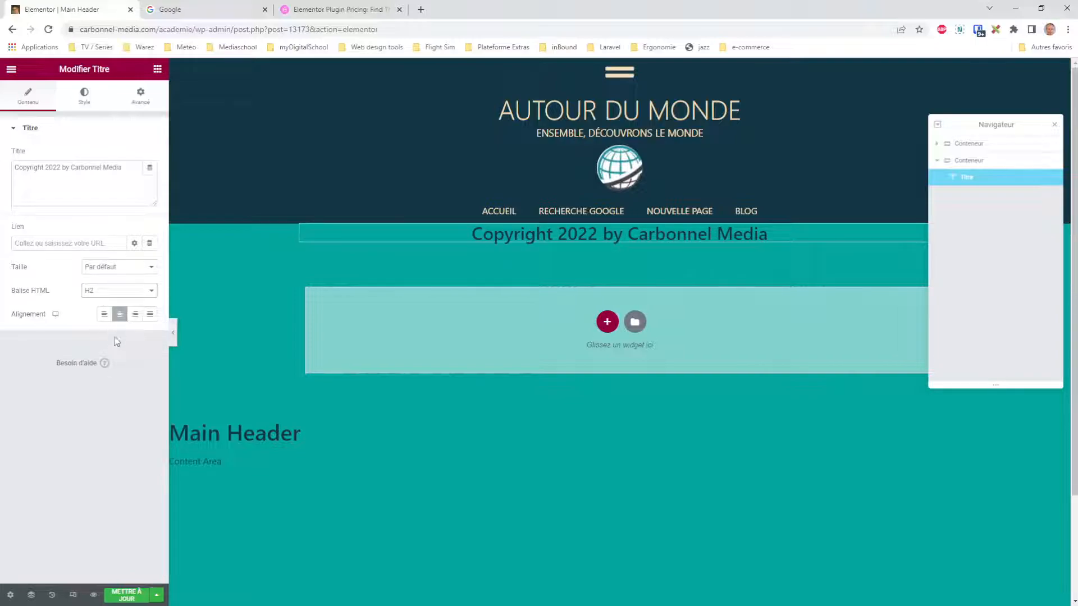
Set the copyright container's margin to 10 em on all sides.
{"action": "left_click", "coordinate": [620, 218]}
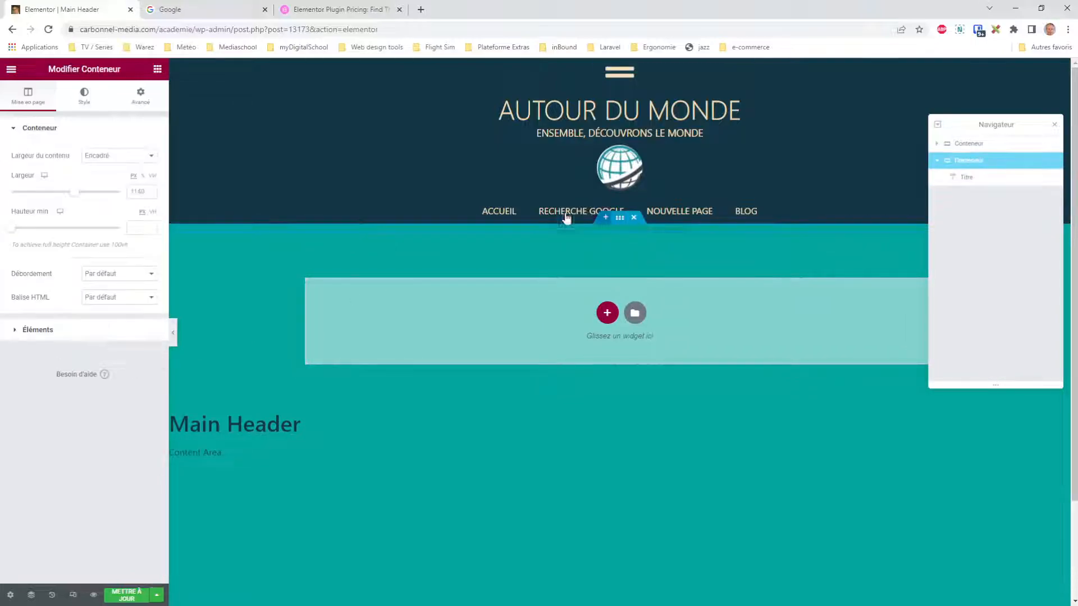
{"action": "left_click", "coordinate": [144, 92]}
{"action": "left_click", "coordinate": [130, 153]}
{"action": "left_click", "coordinate": [24, 170]}
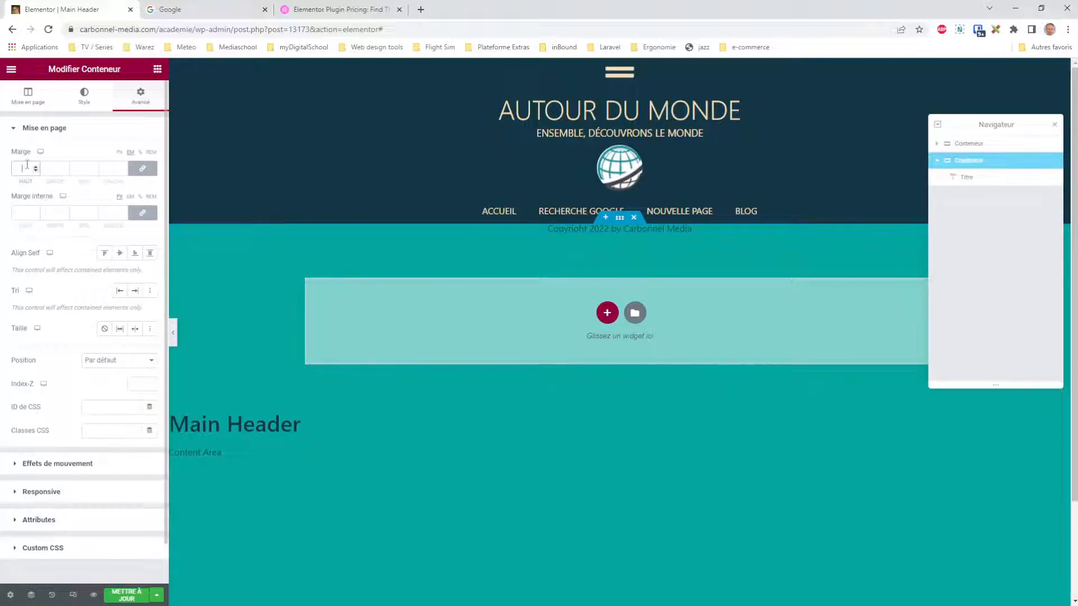
{"action": "type", "text": "10"}
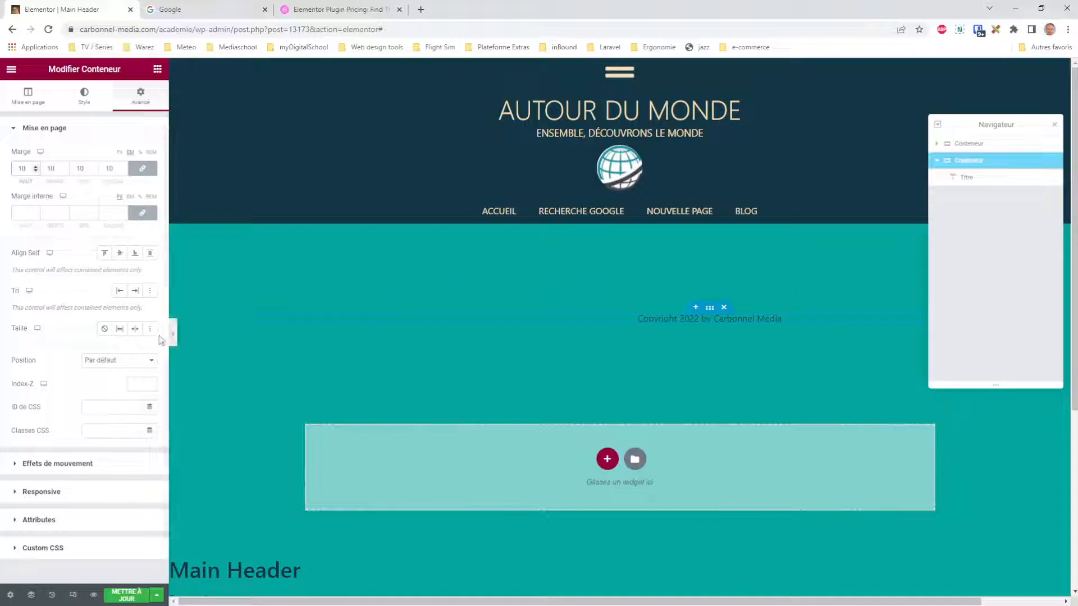
Unlink the container's margins, set the right, bottom and left ones to 0, and check the layout with the editing panel hidden.
{"action": "left_click", "coordinate": [142, 169]}
{"action": "double_click", "coordinate": [51, 168]}
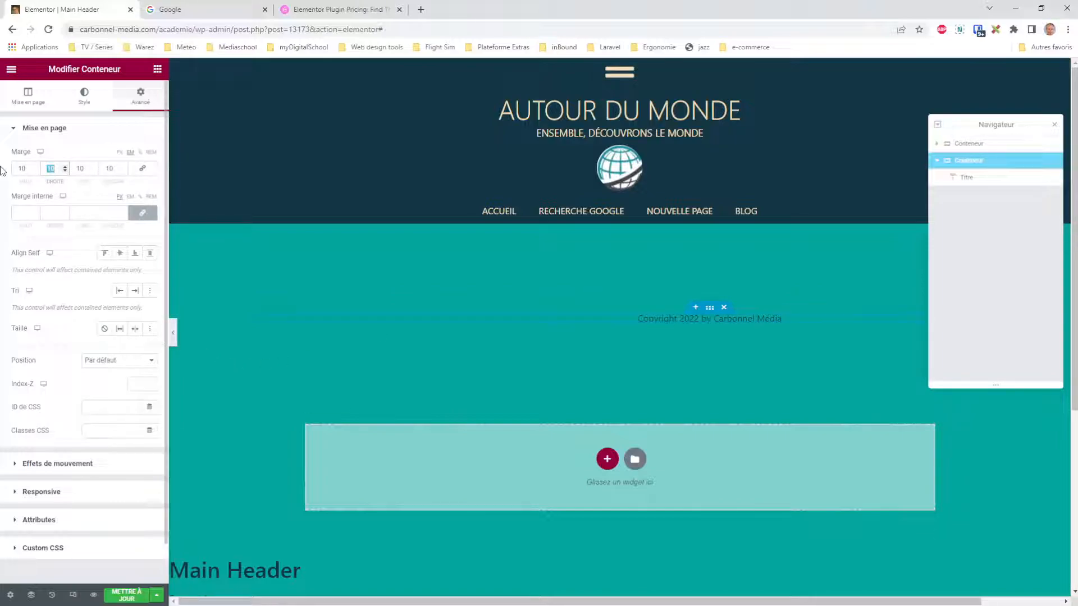
{"action": "type", "text": "0"}
{"action": "key", "text": "Tab"}
{"action": "type", "text": "0"}
{"action": "key", "text": "Tab"}
{"action": "type", "text": "0"}
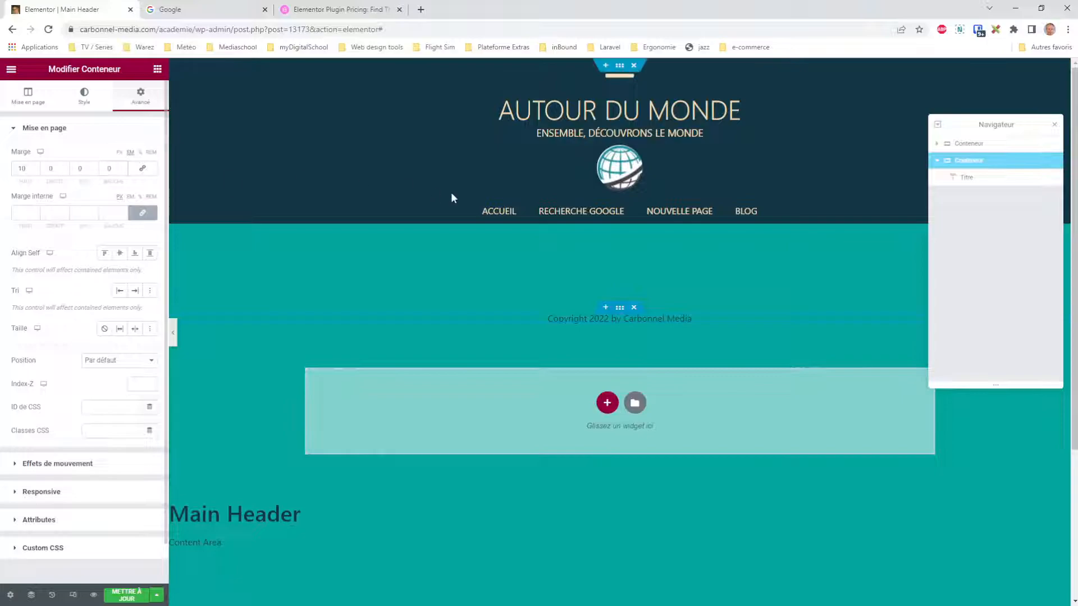
{"action": "left_click", "coordinate": [173, 332]}
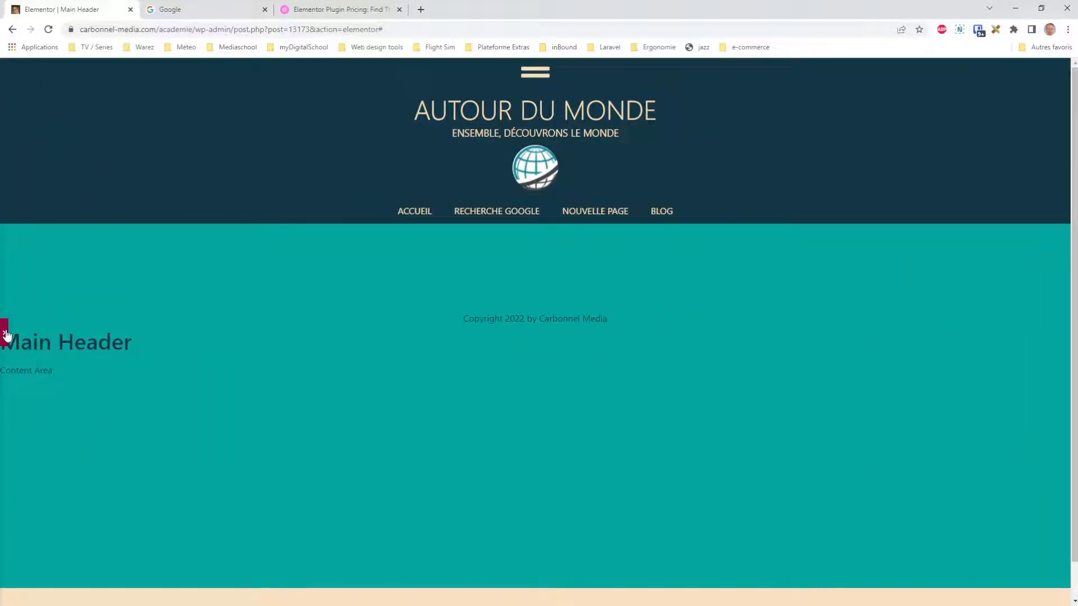
{"action": "left_click", "coordinate": [7, 332]}
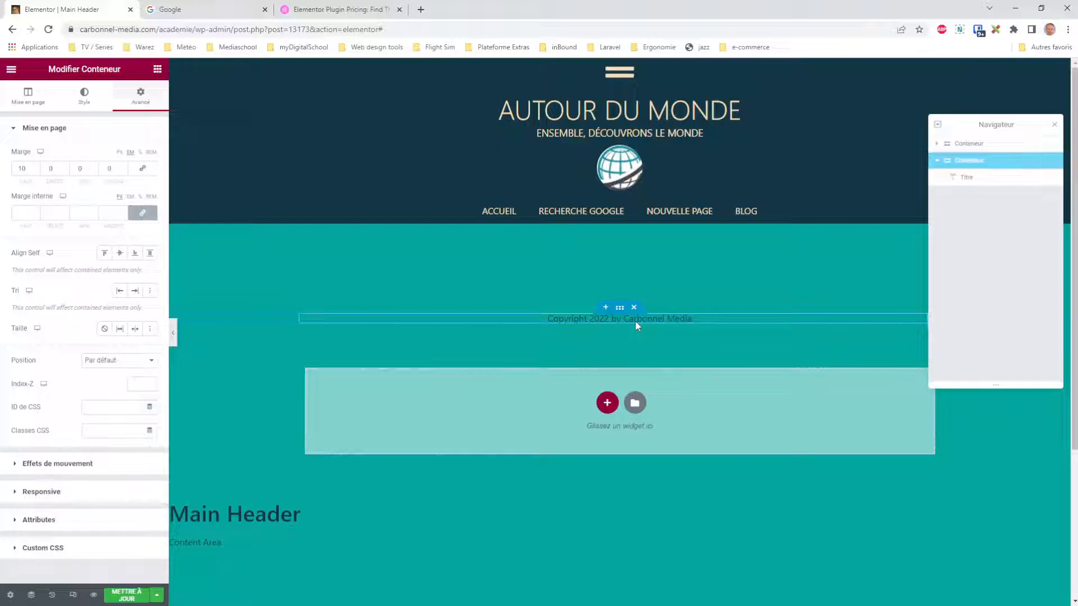
Duplicate the copyright title and clear the copy's text.
{"action": "right_click", "coordinate": [639, 319]}
{"action": "left_click", "coordinate": [665, 346]}
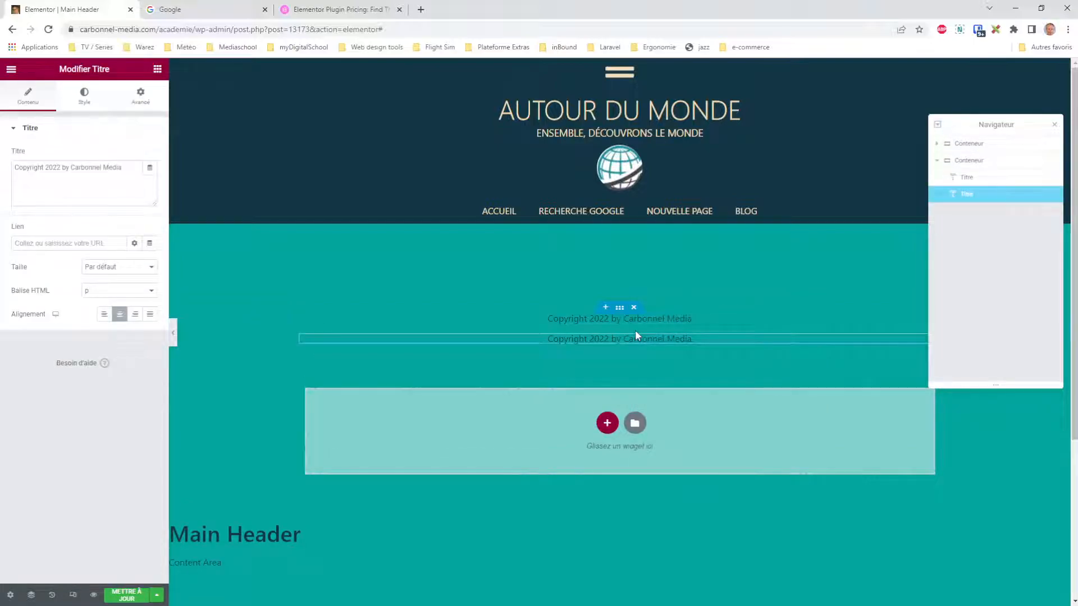
{"action": "triple_click", "coordinate": [127, 168]}
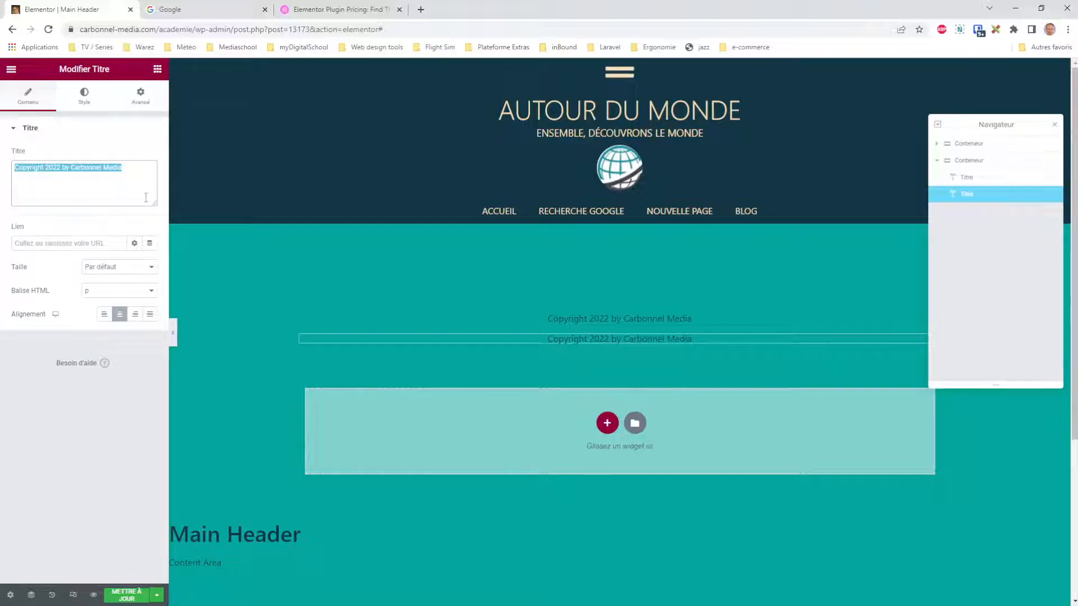
{"action": "key", "text": "BackSpace"}
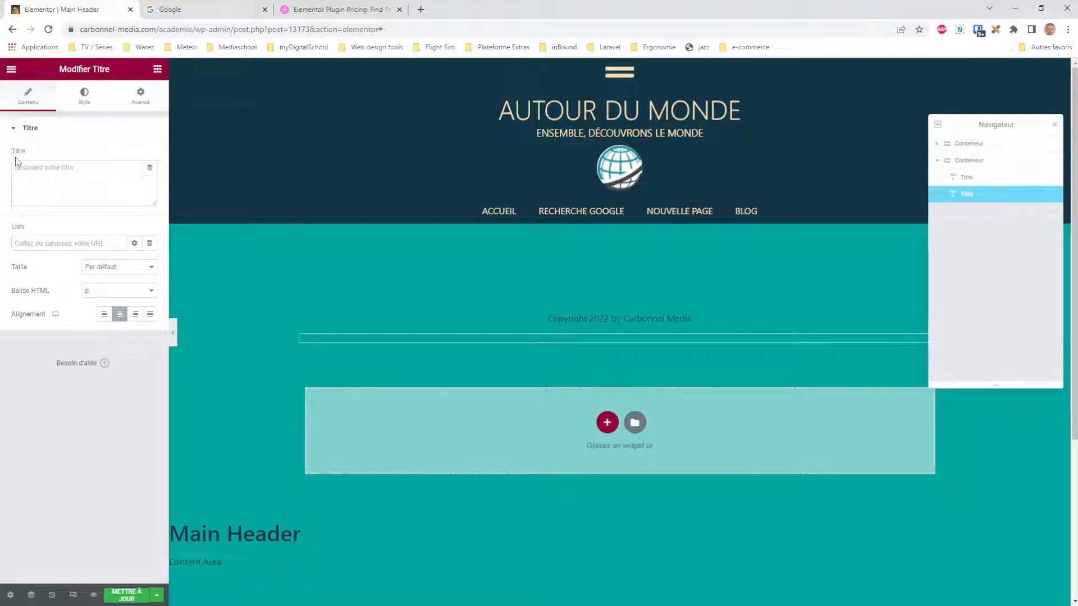
Fill the duplicated title with the Current Date Time dynamic tag.
{"action": "left_click", "coordinate": [150, 170]}
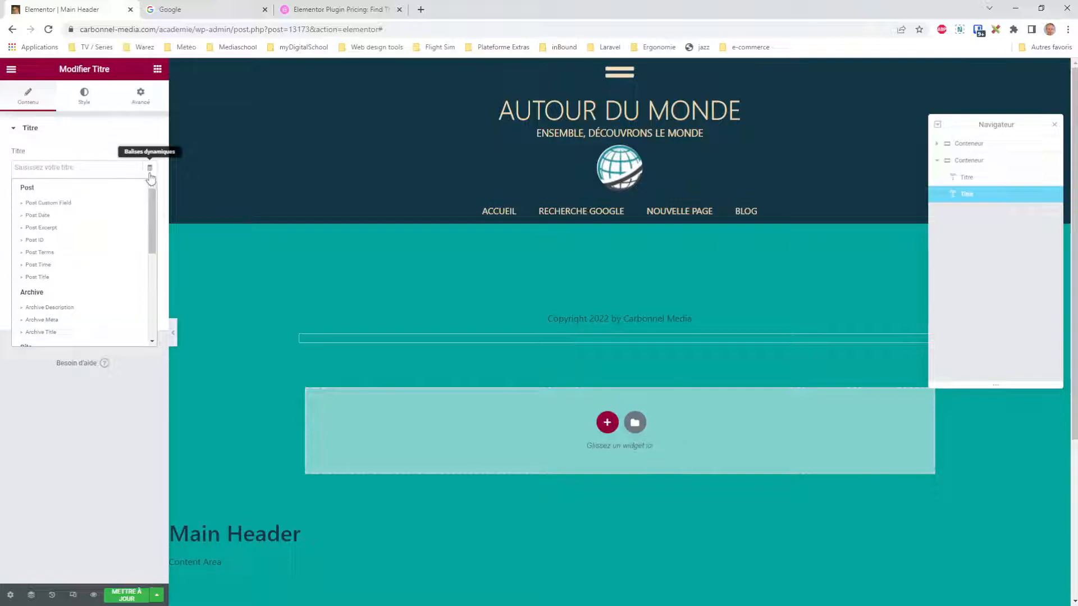
{"action": "left_click_drag", "start_coordinate": [153, 221], "coordinate": [153, 259]}
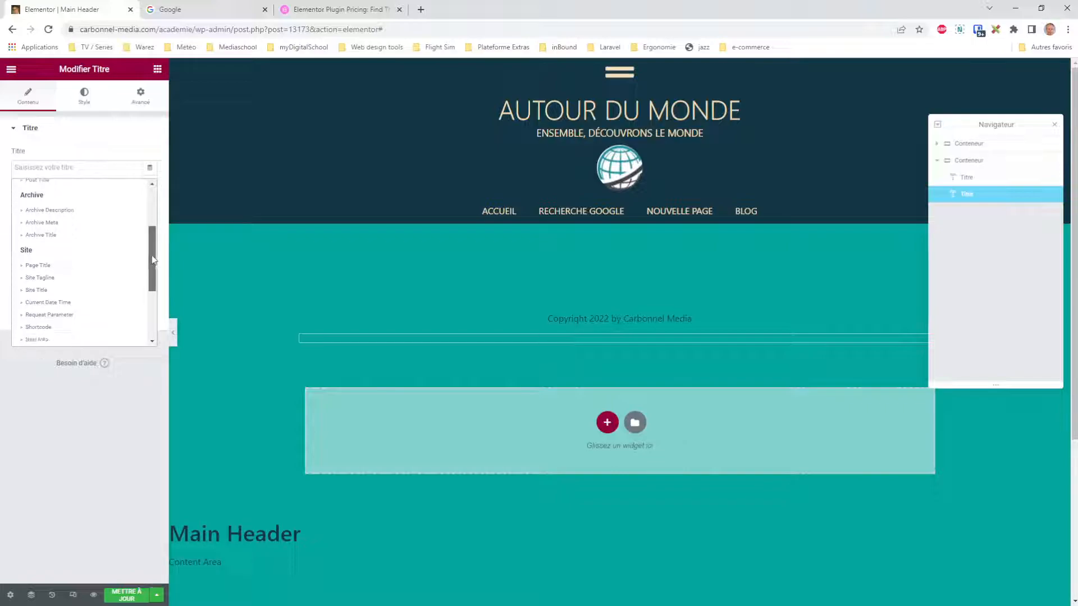
{"action": "left_click", "coordinate": [65, 304]}
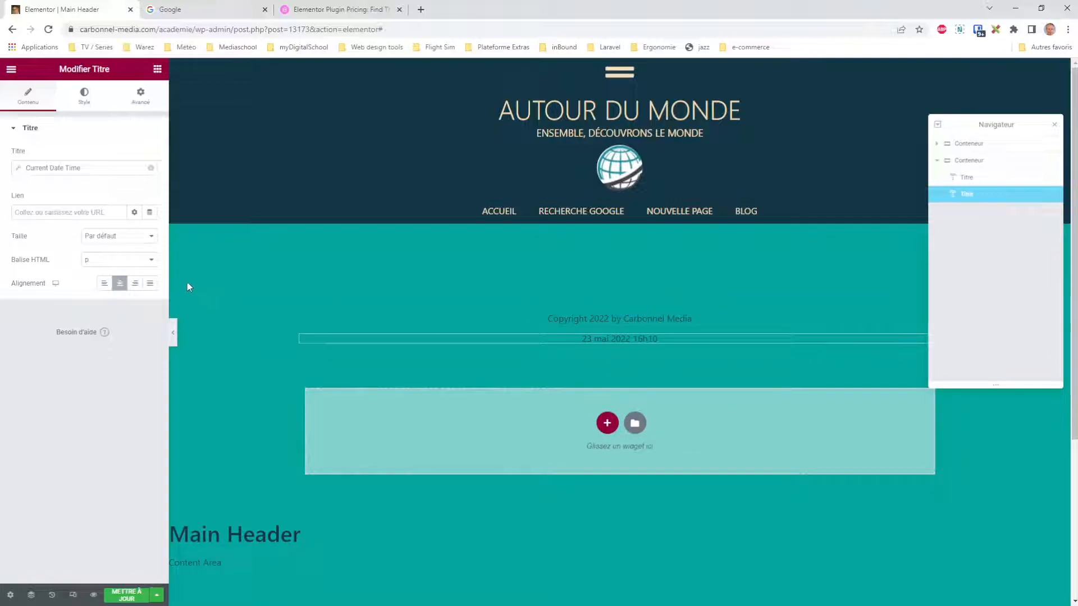
Set the dynamic tag's date format to Custom with the format Y, so only the year is output.
{"action": "left_click", "coordinate": [19, 170]}
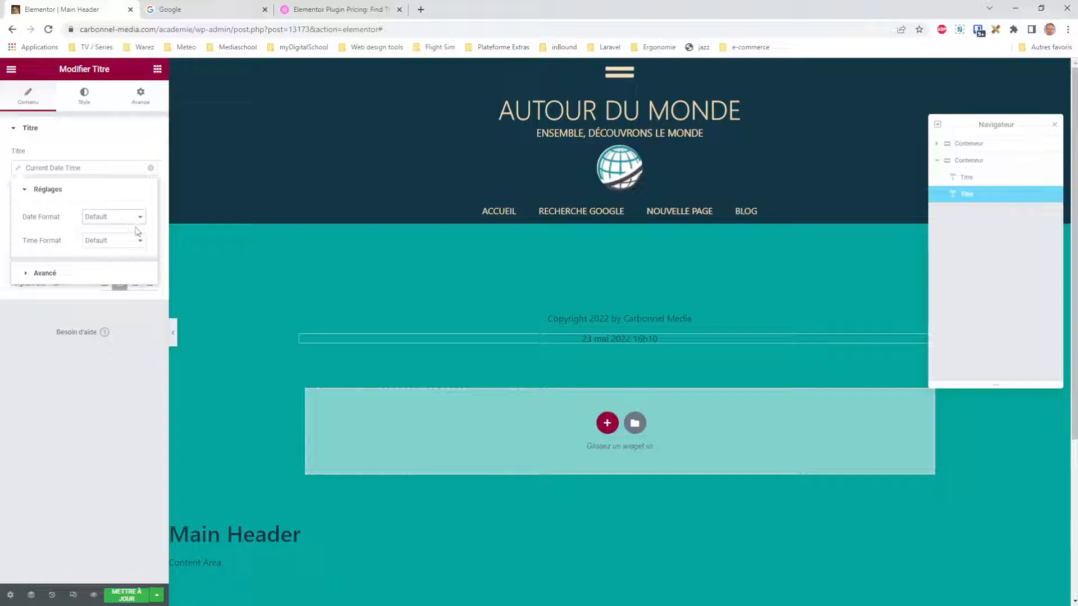
{"action": "left_click", "coordinate": [118, 287]}
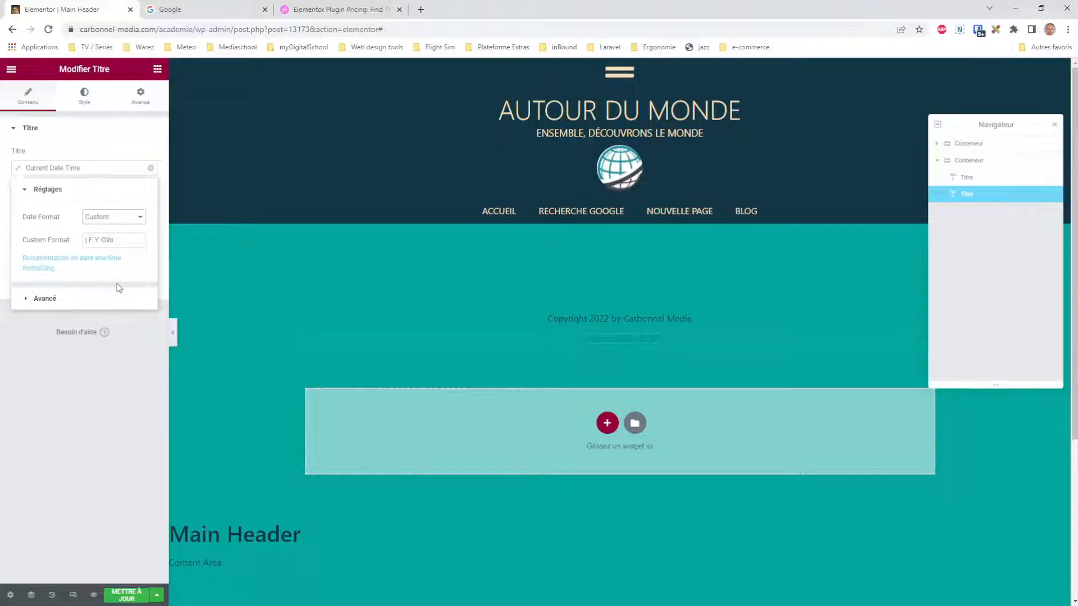
{"action": "left_click_drag", "start_coordinate": [119, 242], "coordinate": [64, 231]}
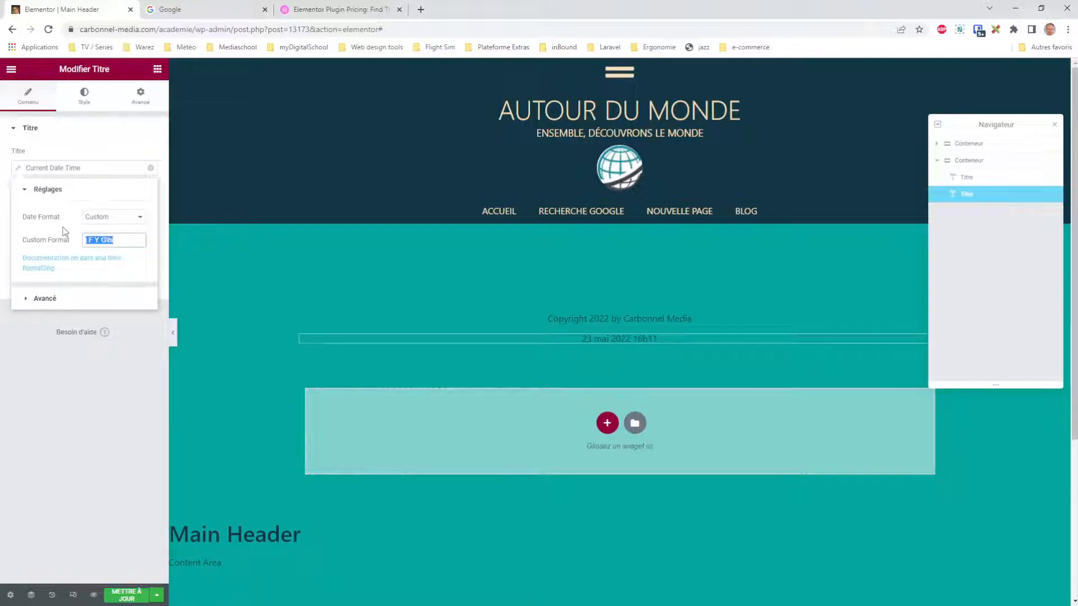
{"action": "type", "text": "Y"}
Put "Copyright " before and " by Carbonnel Media" after the dynamic year, and compare both titles with the editing panel hidden.
{"action": "left_click", "coordinate": [28, 299]}
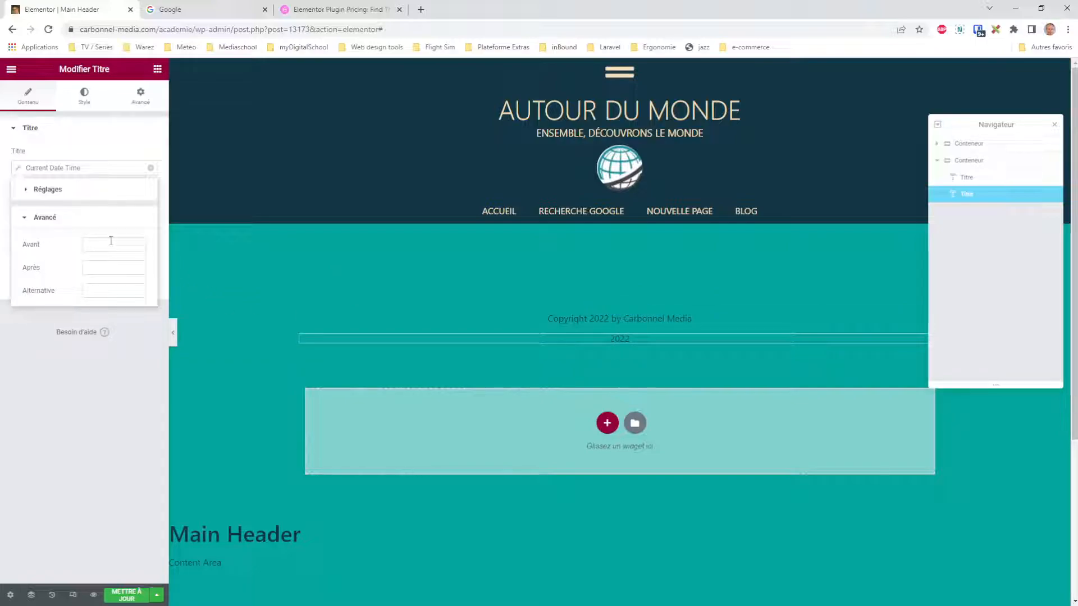
{"action": "type", "text": "Copyright"}
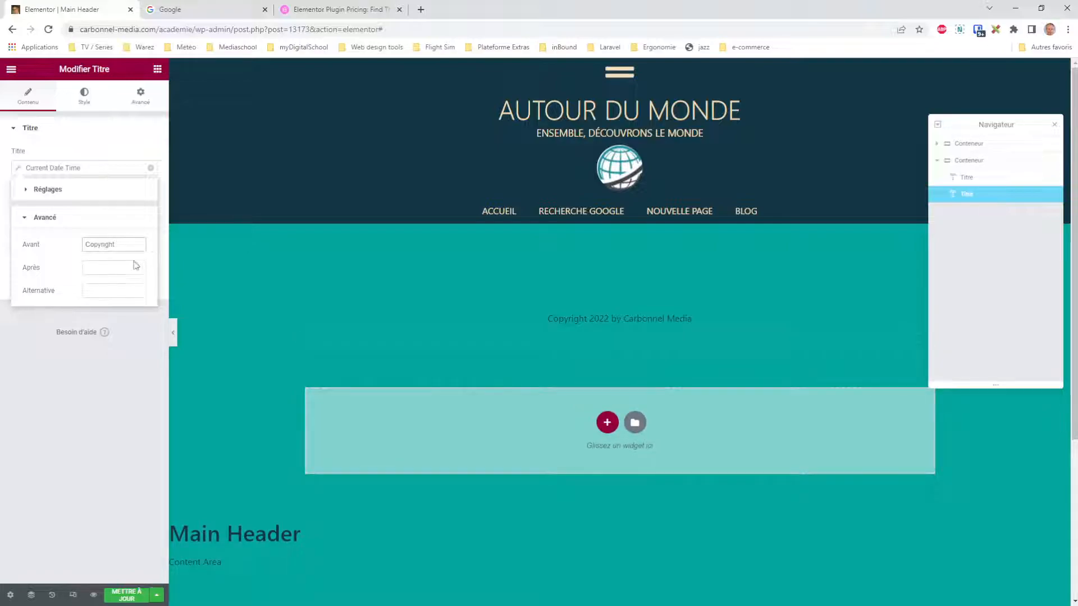
{"action": "left_click", "coordinate": [118, 264]}
{"action": "type", "text": "by "}
{"action": "type", "text": "Carbonnel Media"}
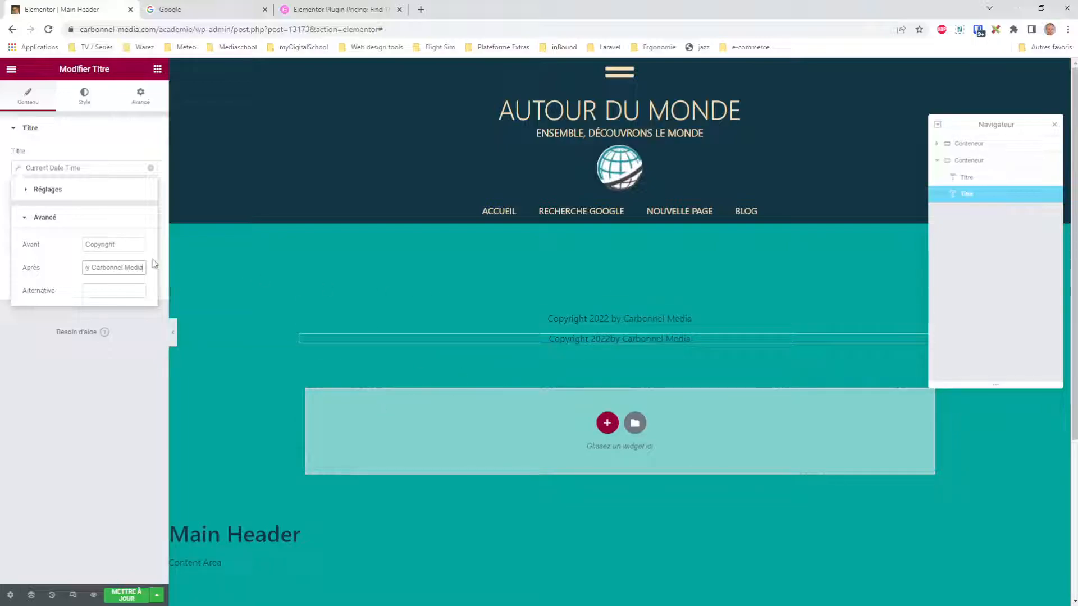
{"action": "left_click", "coordinate": [86, 268]}
{"action": "left_click", "coordinate": [160, 373]}
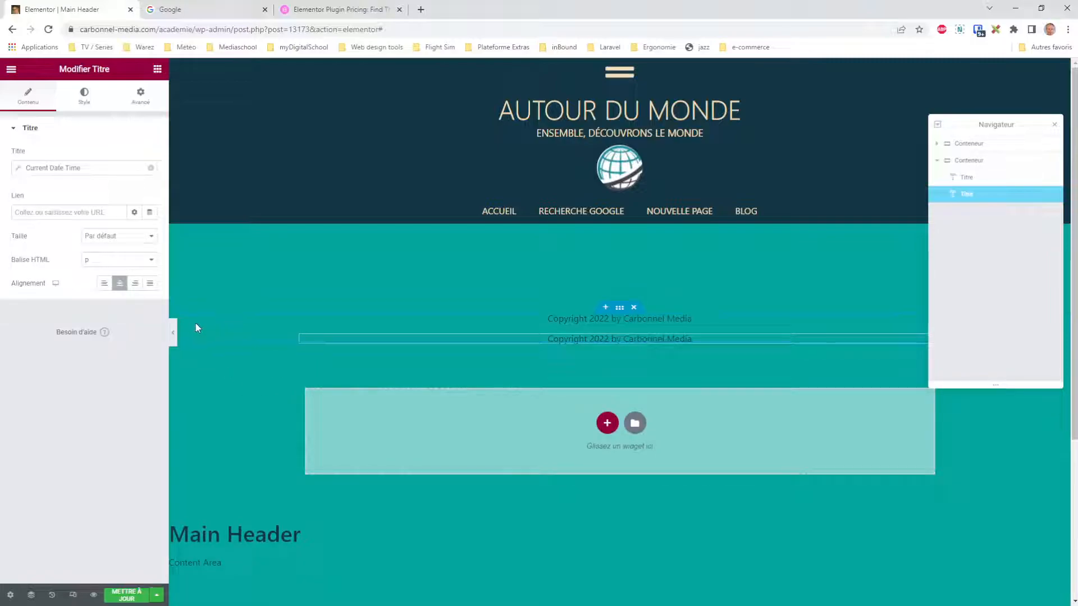
{"action": "left_click", "coordinate": [170, 334]}
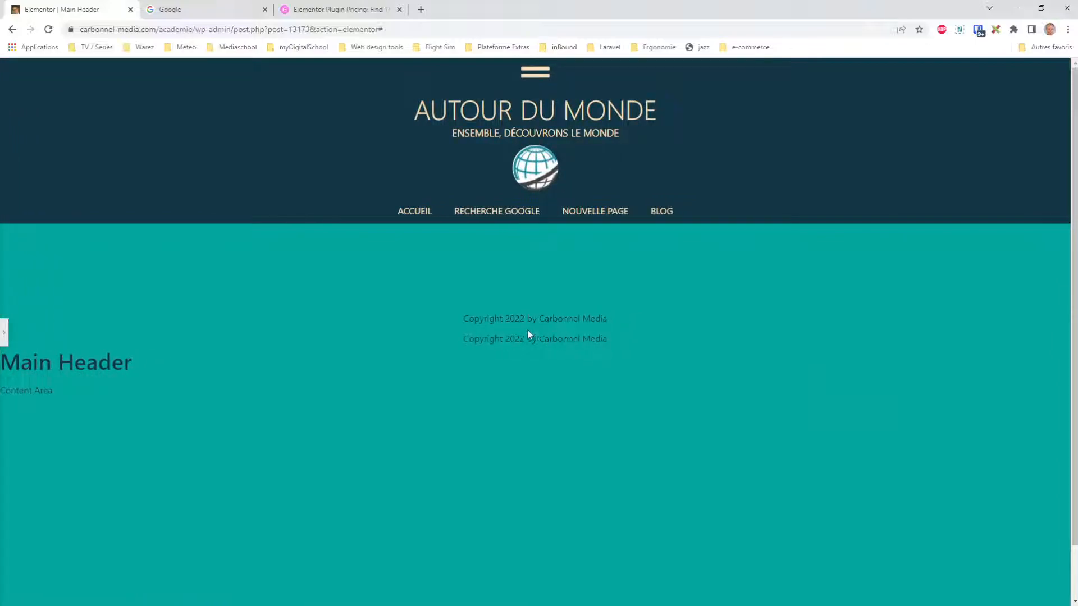
{"action": "left_click", "coordinate": [5, 335]}
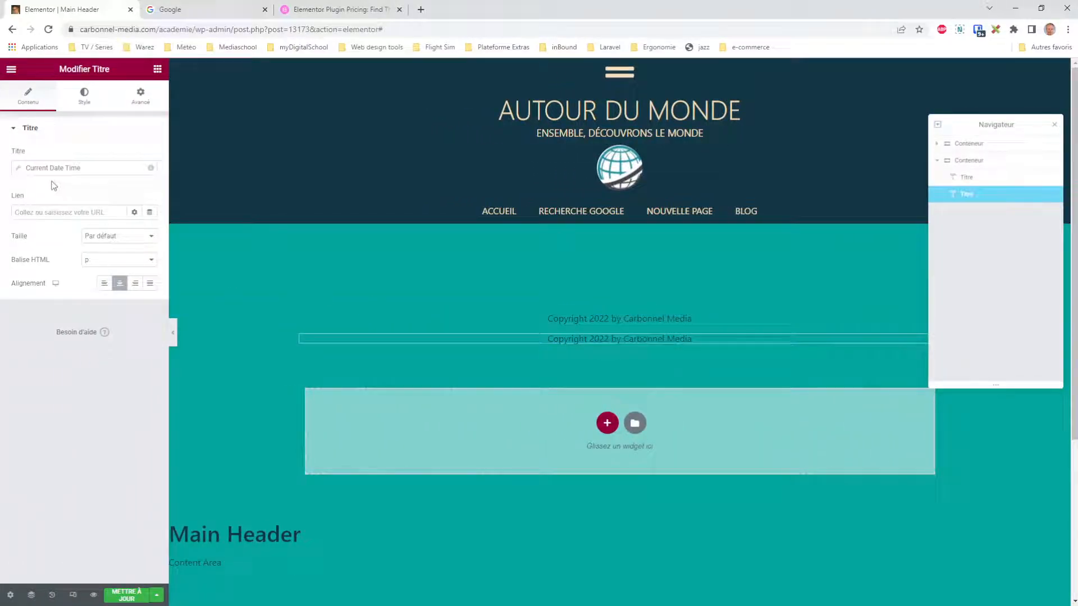
Review the Current Date Time tag's before and after texts and its custom date format.
{"action": "left_click", "coordinate": [18, 171]}
{"action": "left_click", "coordinate": [45, 304]}
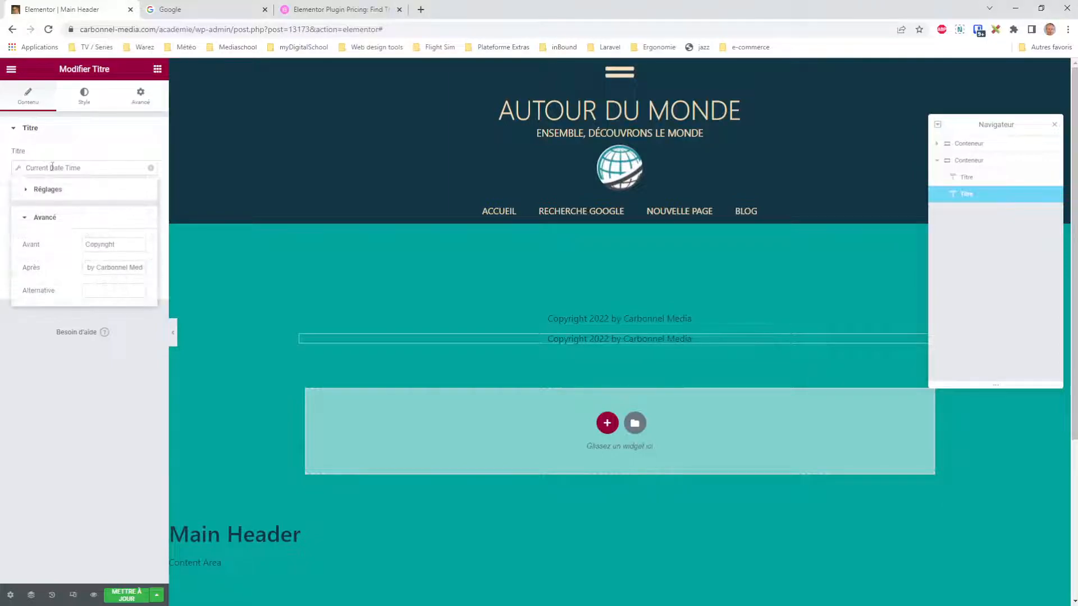
{"action": "left_click", "coordinate": [159, 410]}
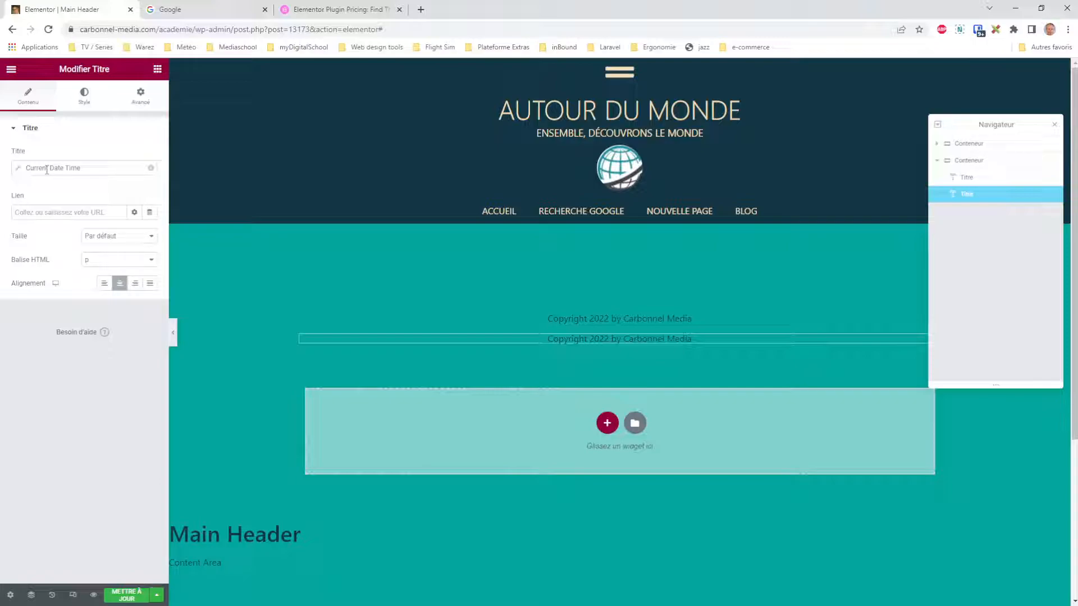
{"action": "left_click", "coordinate": [15, 170]}
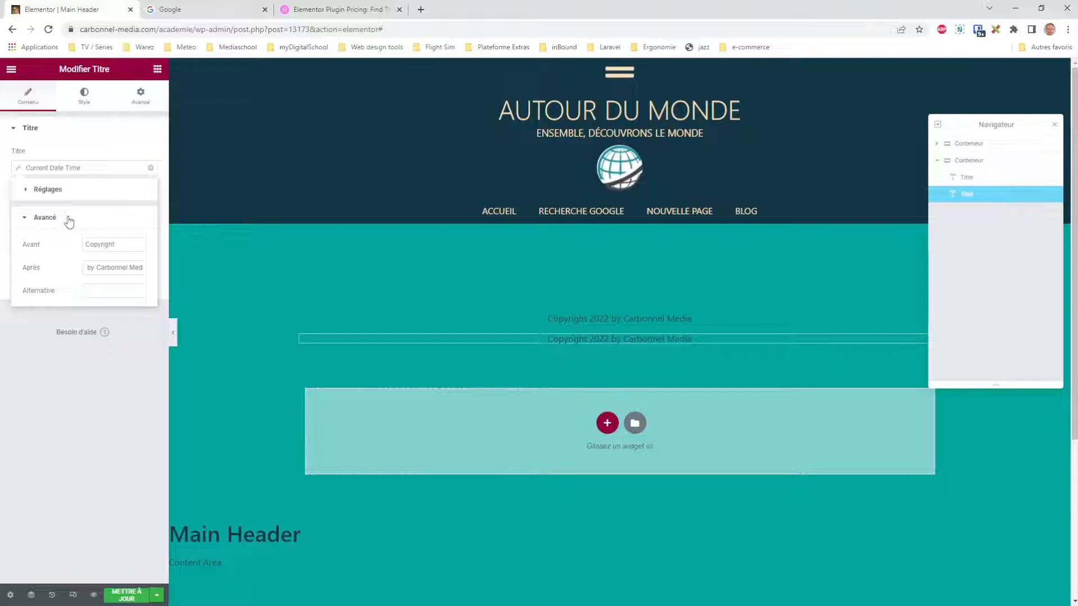
{"action": "left_click", "coordinate": [52, 168]}
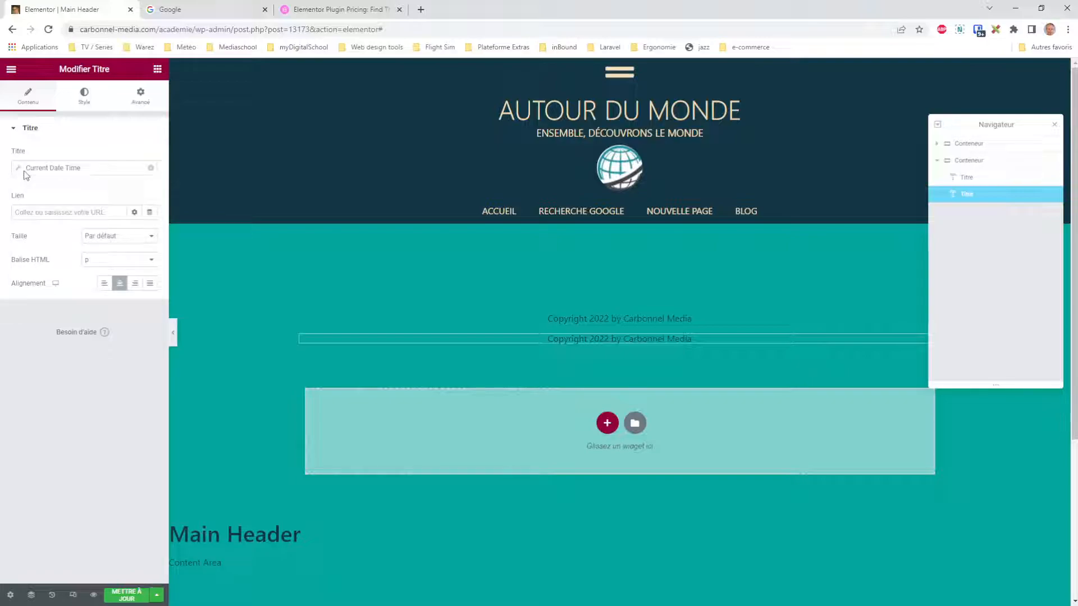
{"action": "left_click", "coordinate": [18, 168]}
{"action": "left_click", "coordinate": [26, 190]}
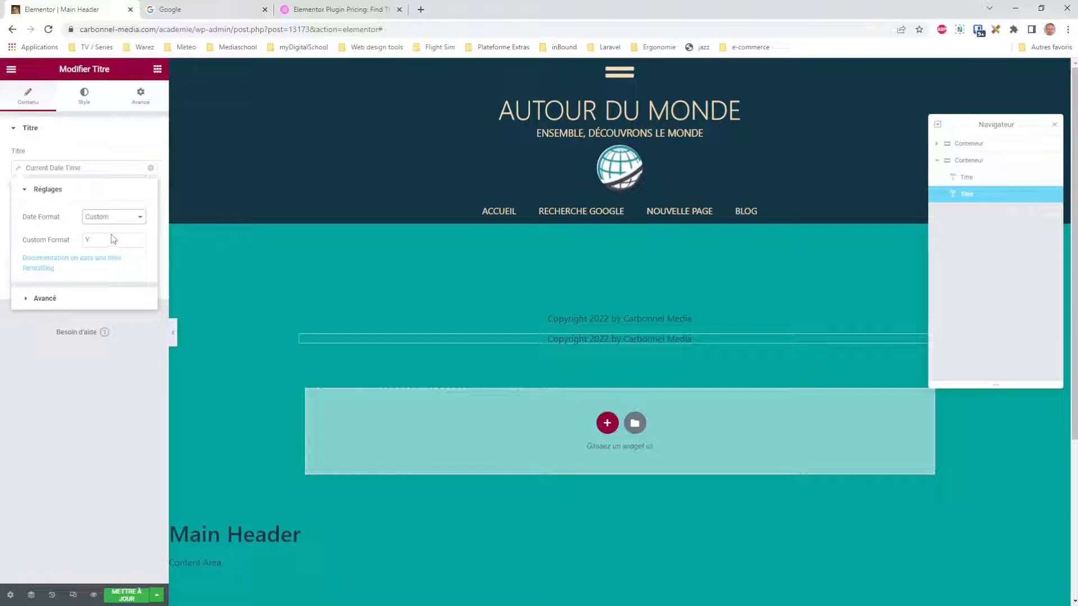
Set the Current Date Time tag's date format to 05/23/2022 and leave the Elementor editor for the template's WordPress edit screen.
{"action": "left_click", "coordinate": [125, 269]}
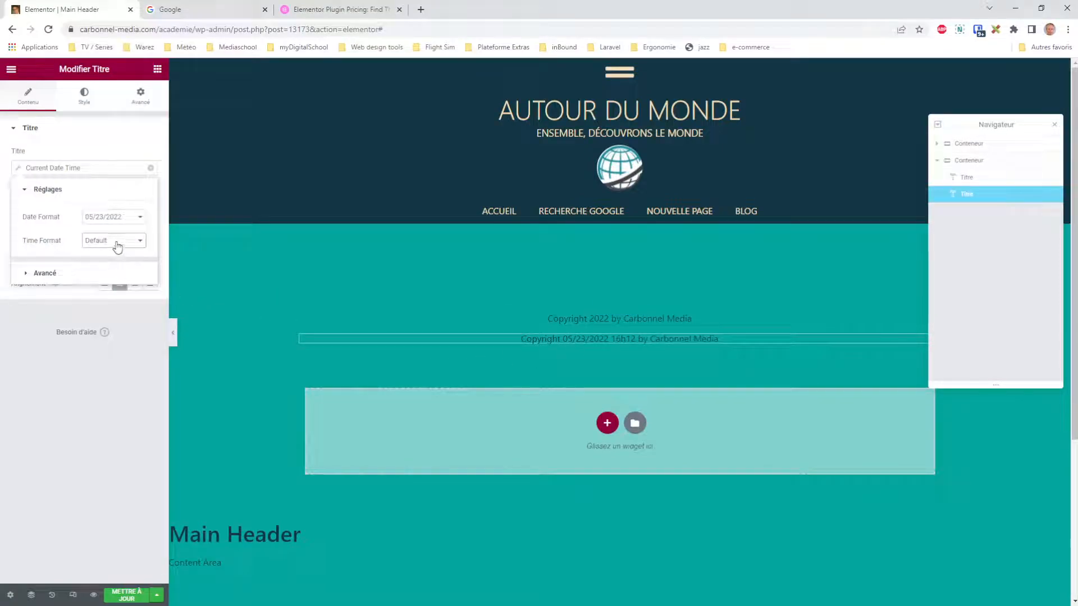
{"action": "left_click", "coordinate": [45, 445]}
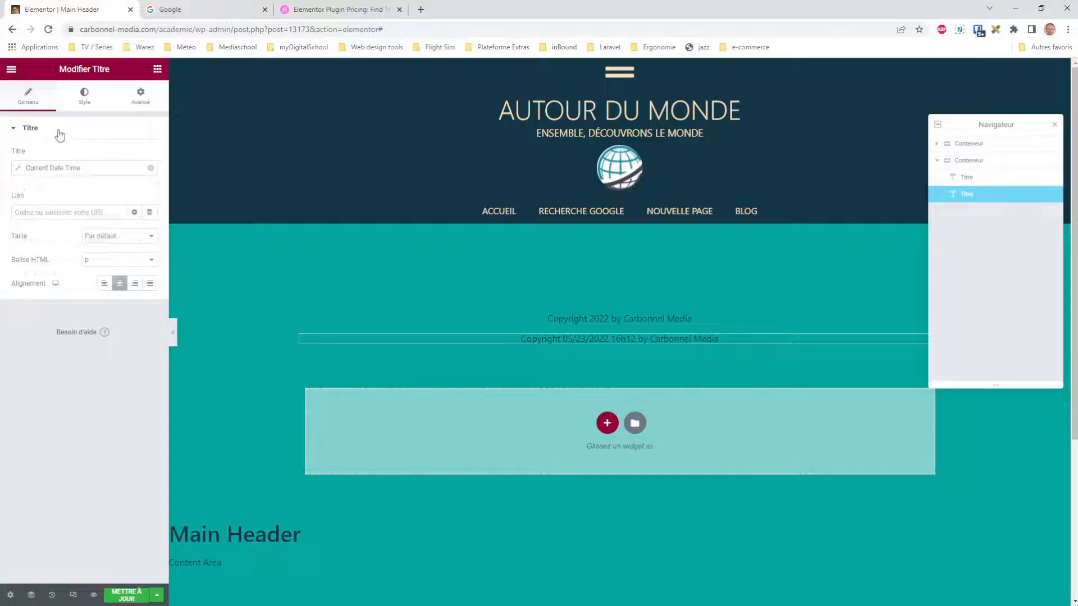
{"action": "left_click", "coordinate": [11, 69]}
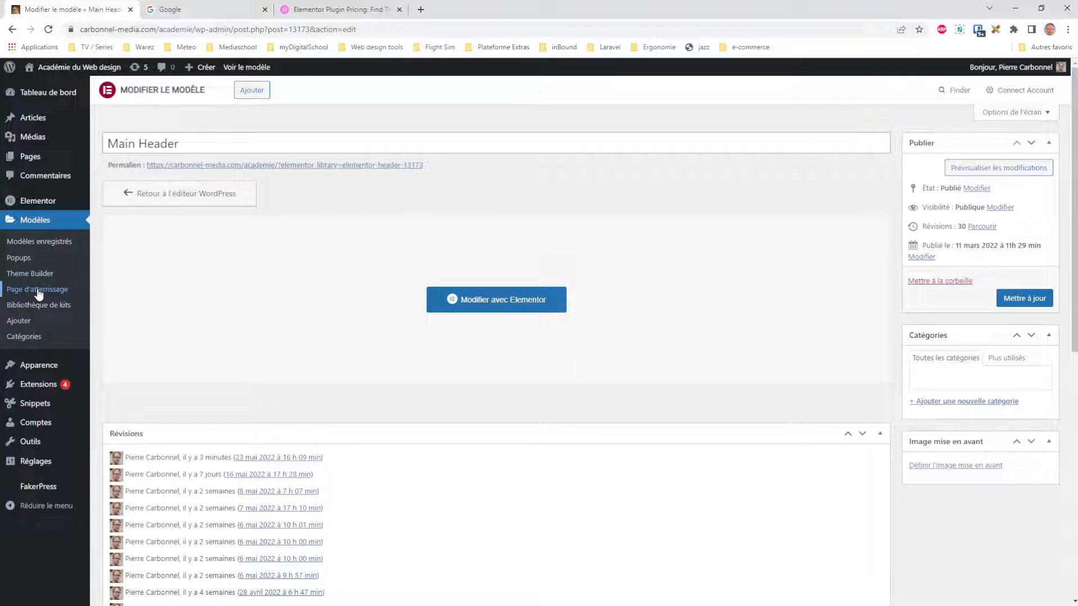
Review the Website Kits feature listed under the Essential plan on the Elementor pricing page and return to WordPress.
{"action": "left_click", "coordinate": [323, 10]}
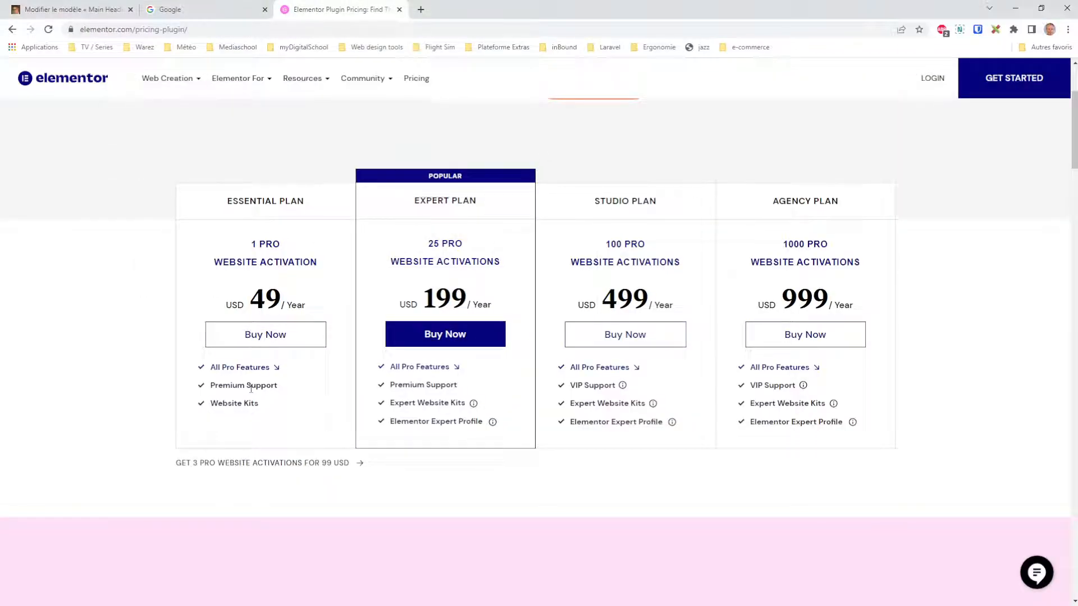
{"action": "left_click_drag", "start_coordinate": [267, 407], "coordinate": [210, 405]}
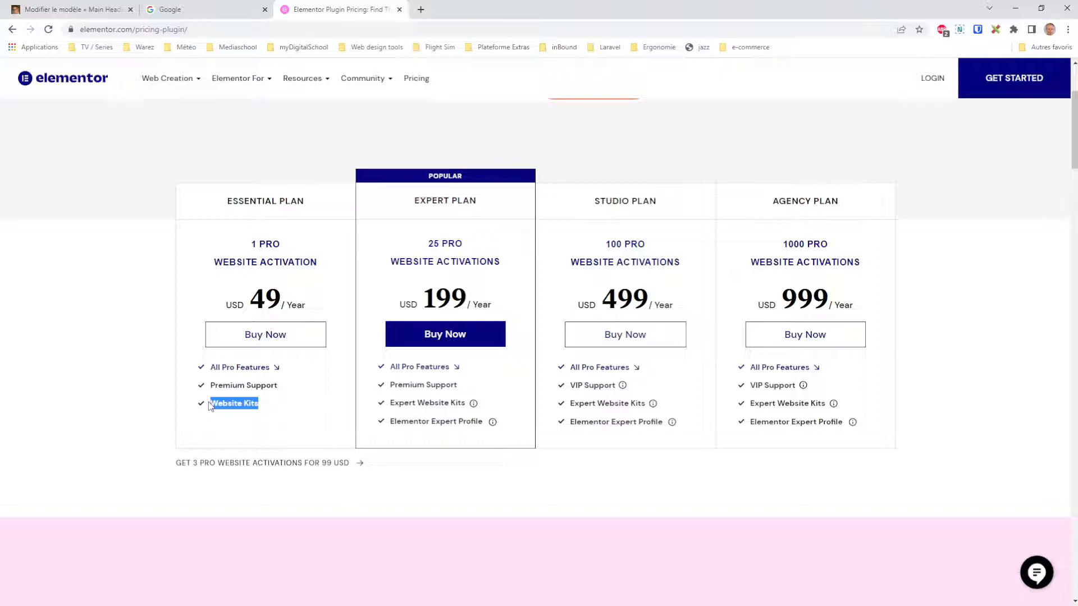
{"action": "left_click", "coordinate": [73, 10]}
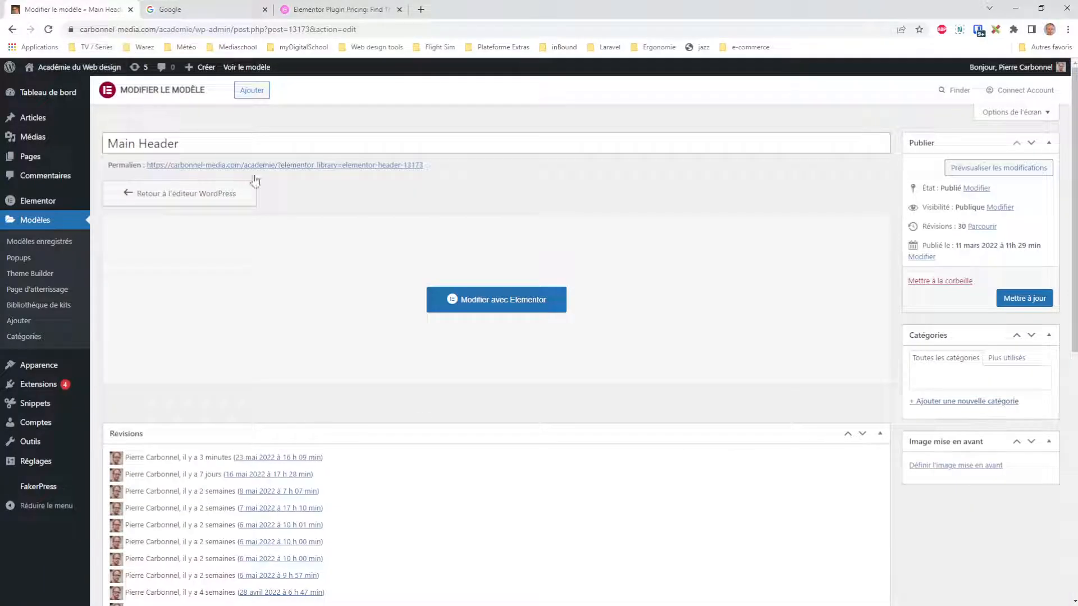
Move the draft pages Elementor #14860 and Elementor #14862 to the trash with a bulk action in the pages list.
{"action": "mouse_move", "coordinate": [62, 161]}
{"action": "left_click", "coordinate": [127, 160]}
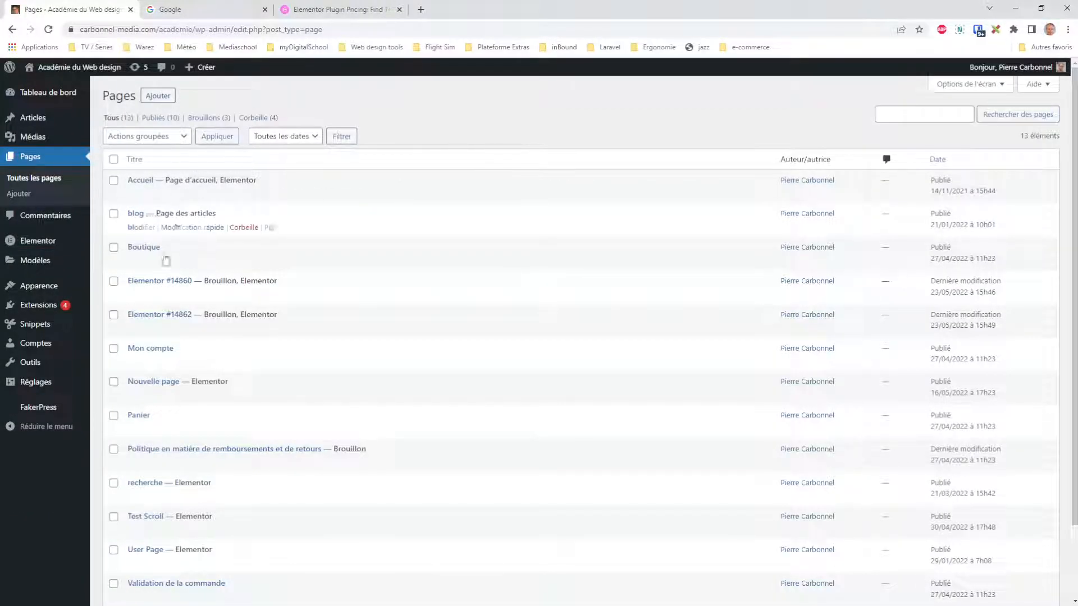
{"action": "left_click", "coordinate": [114, 314]}
{"action": "left_click", "coordinate": [113, 280]}
{"action": "left_click", "coordinate": [148, 137]}
{"action": "left_click", "coordinate": [144, 172]}
{"action": "left_click", "coordinate": [204, 138]}
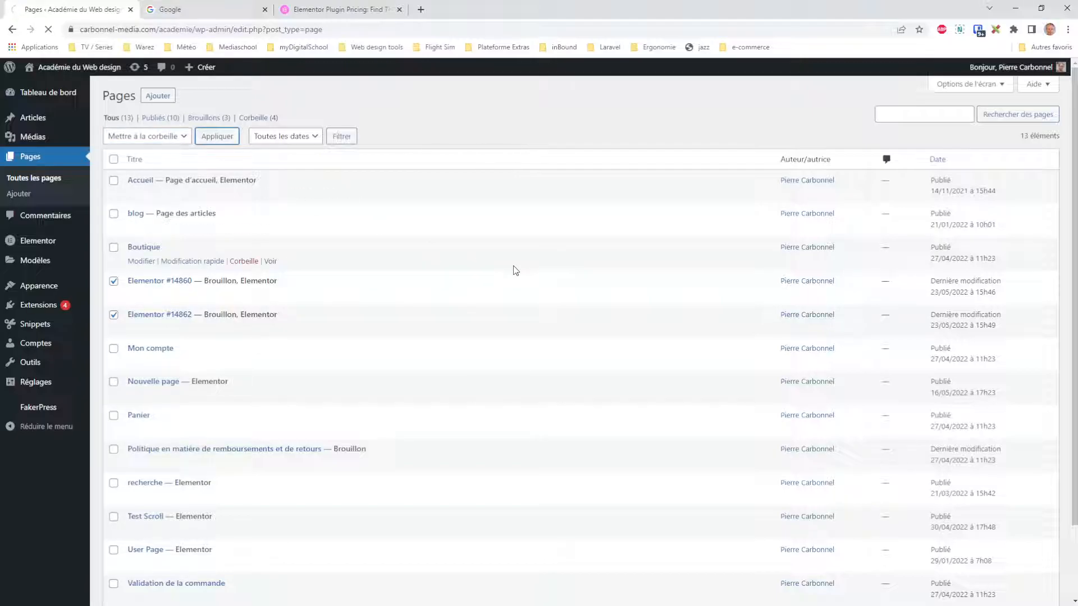
Create a new page in the Elementor editor and open the template library from its empty canvas.
{"action": "left_click", "coordinate": [152, 95]}
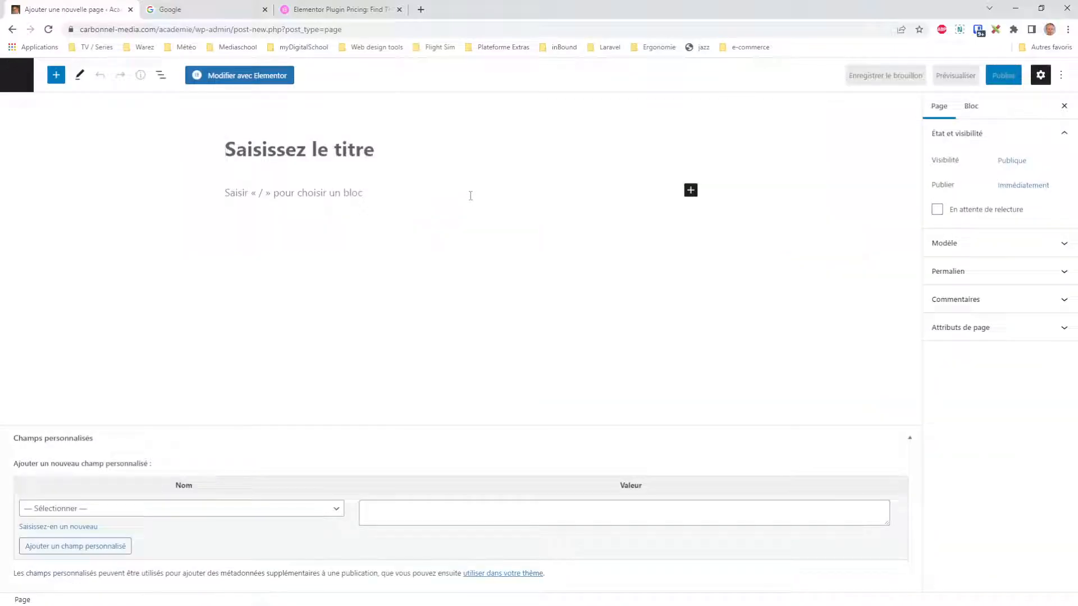
{"action": "left_click", "coordinate": [247, 77]}
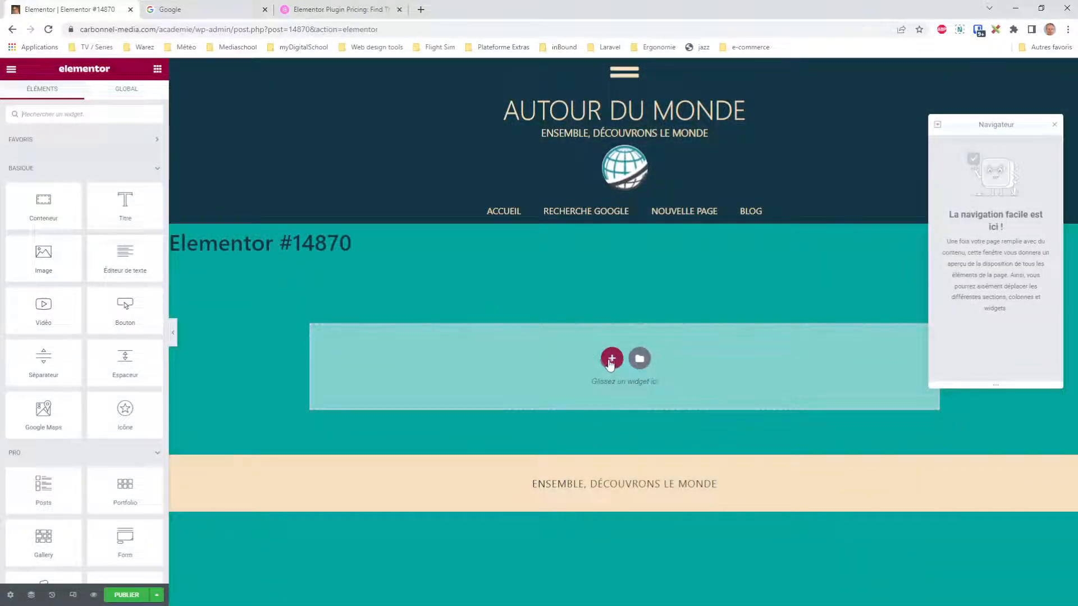
{"action": "left_click", "coordinate": [639, 359]}
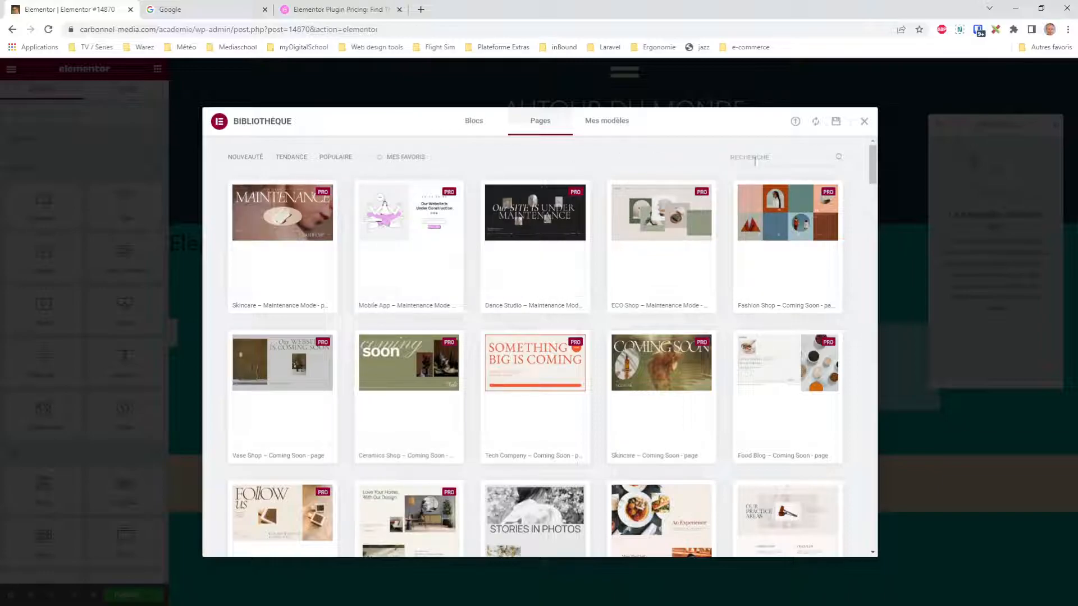
Filter the library's blocks by the Header category and examine which header designs carry the Pro label.
{"action": "left_click", "coordinate": [473, 121]}
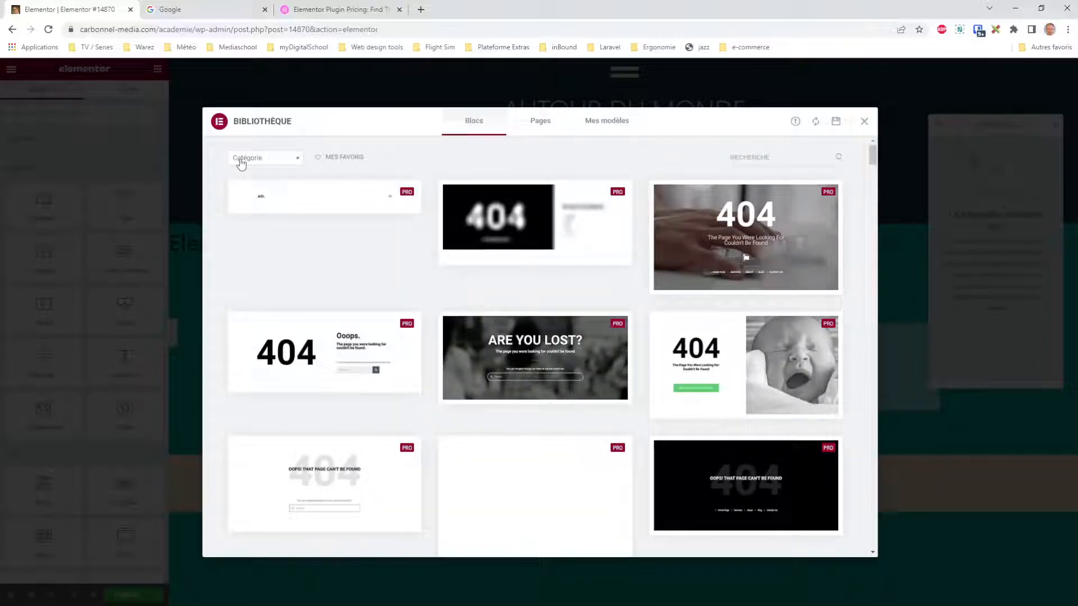
{"action": "left_click", "coordinate": [240, 164]}
{"action": "scroll", "coordinate": [297, 207], "scroll_direction": "down", "scroll_amount": 1}
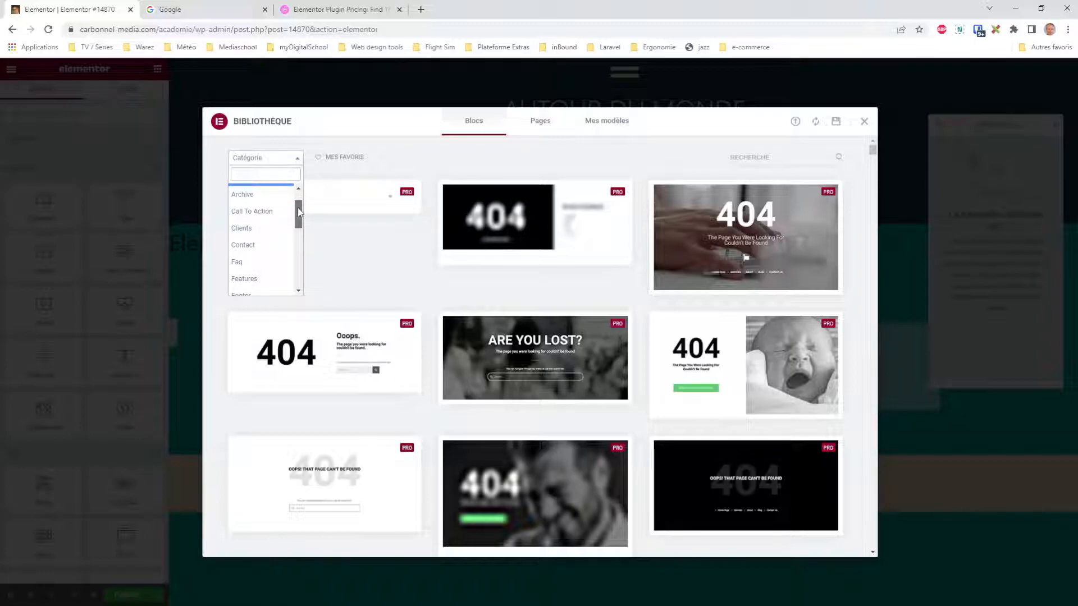
{"action": "scroll", "coordinate": [298, 208], "scroll_direction": "down", "scroll_amount": 3}
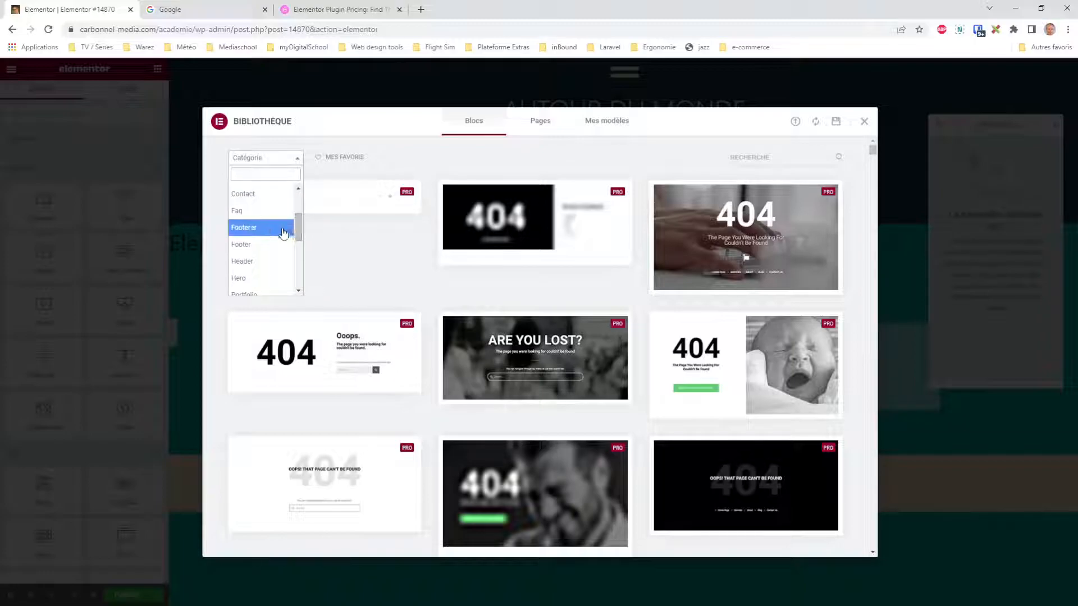
{"action": "left_click", "coordinate": [253, 262]}
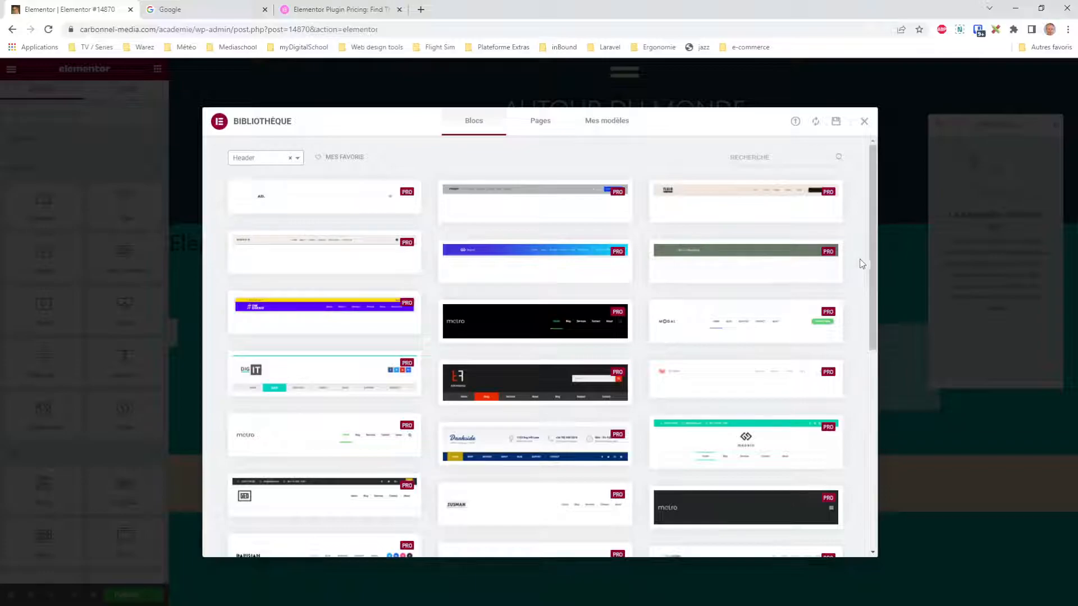
{"action": "left_click_drag", "start_coordinate": [877, 250], "coordinate": [843, 248]}
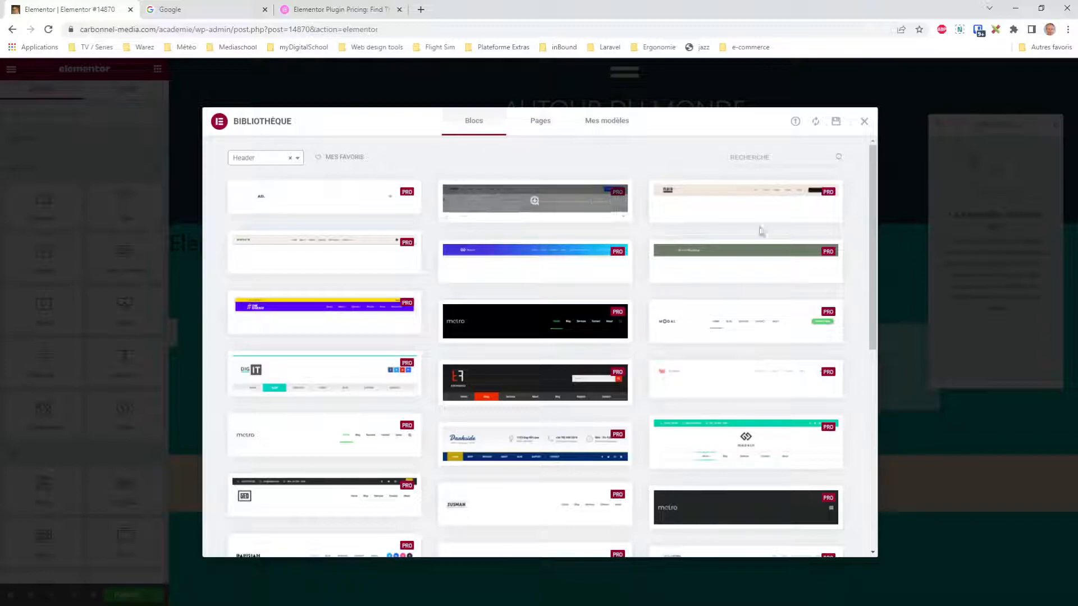
{"action": "mouse_move", "coordinate": [698, 217]}
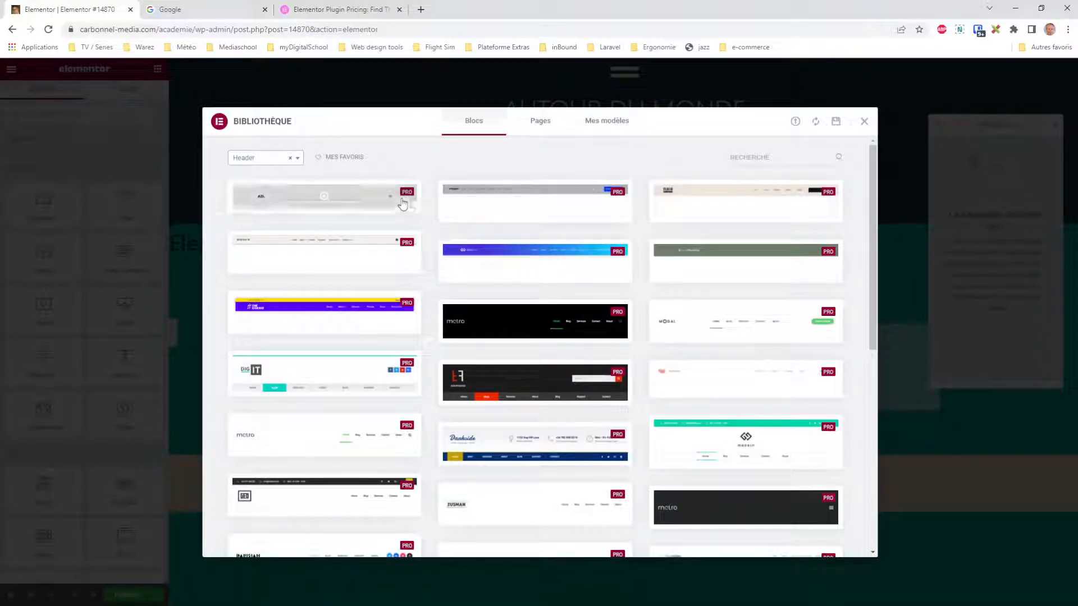
{"action": "scroll", "coordinate": [710, 387], "scroll_direction": "down", "scroll_amount": 2}
{"action": "scroll", "coordinate": [828, 442], "scroll_direction": "up", "scroll_amount": 2}
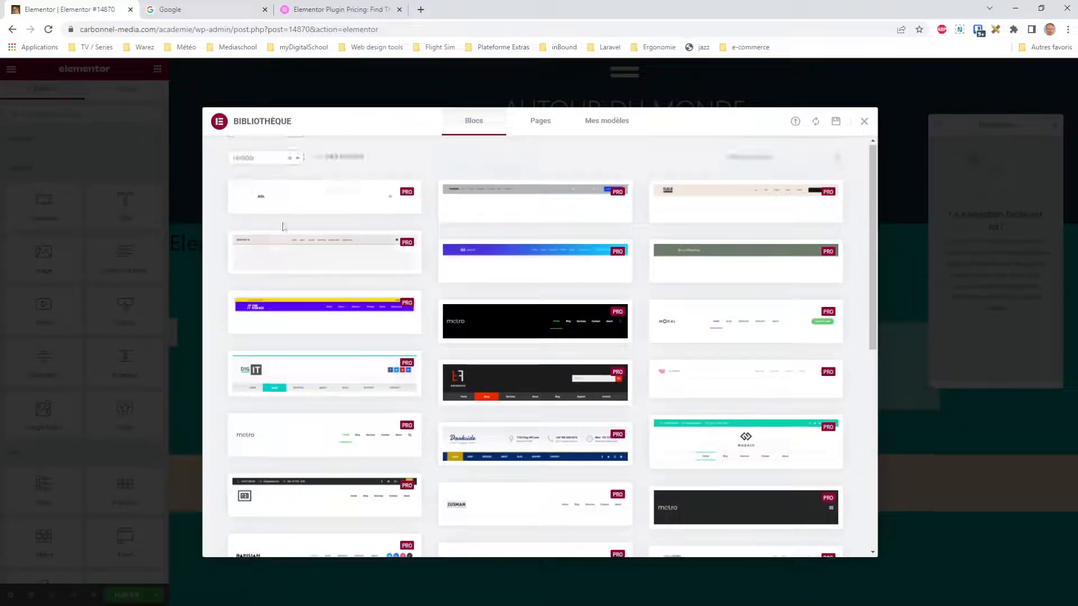
Clear the category filter, browse the blocks for designs with and without the Pro label, and close the library.
{"action": "left_click", "coordinate": [291, 160]}
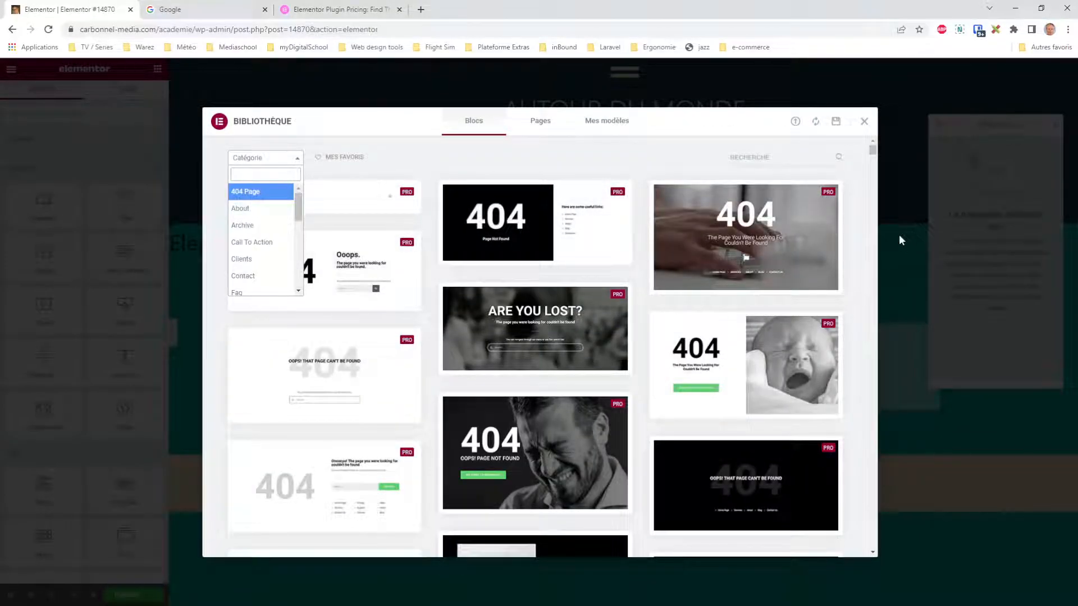
{"action": "scroll", "coordinate": [770, 286], "scroll_direction": "down", "scroll_amount": 2}
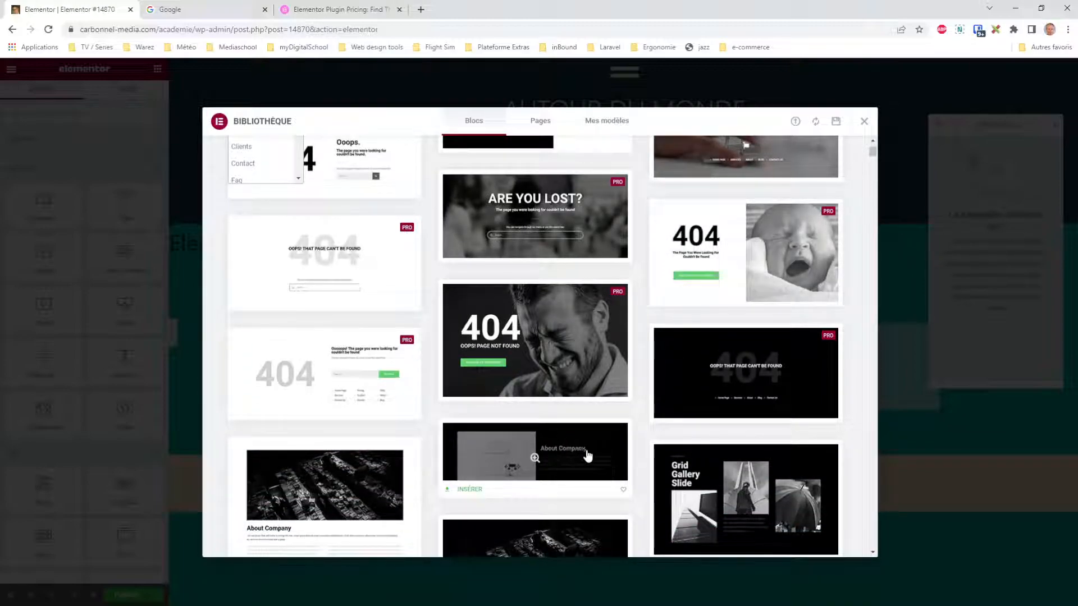
{"action": "scroll", "coordinate": [649, 393], "scroll_direction": "down", "scroll_amount": 2}
{"action": "scroll", "coordinate": [650, 393], "scroll_direction": "down", "scroll_amount": 2}
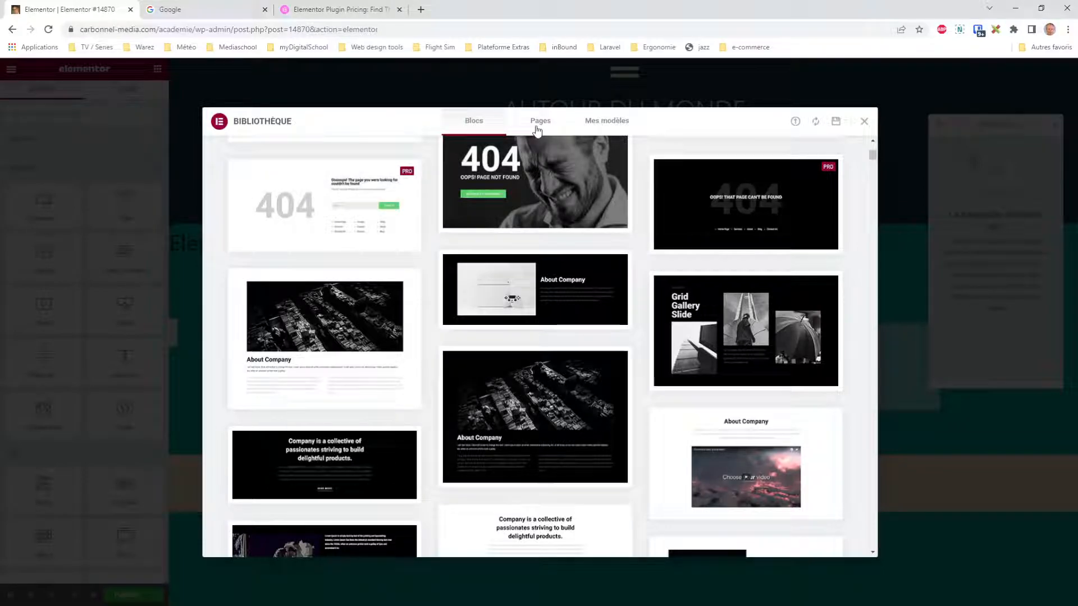
{"action": "left_click", "coordinate": [863, 122]}
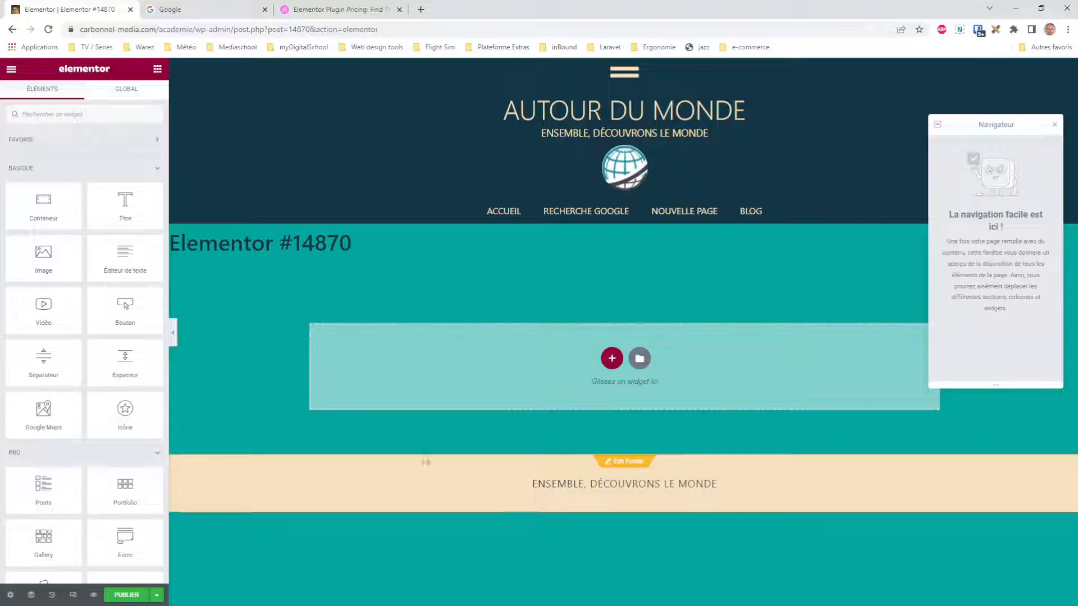
{"action": "left_click", "coordinate": [536, 599]}
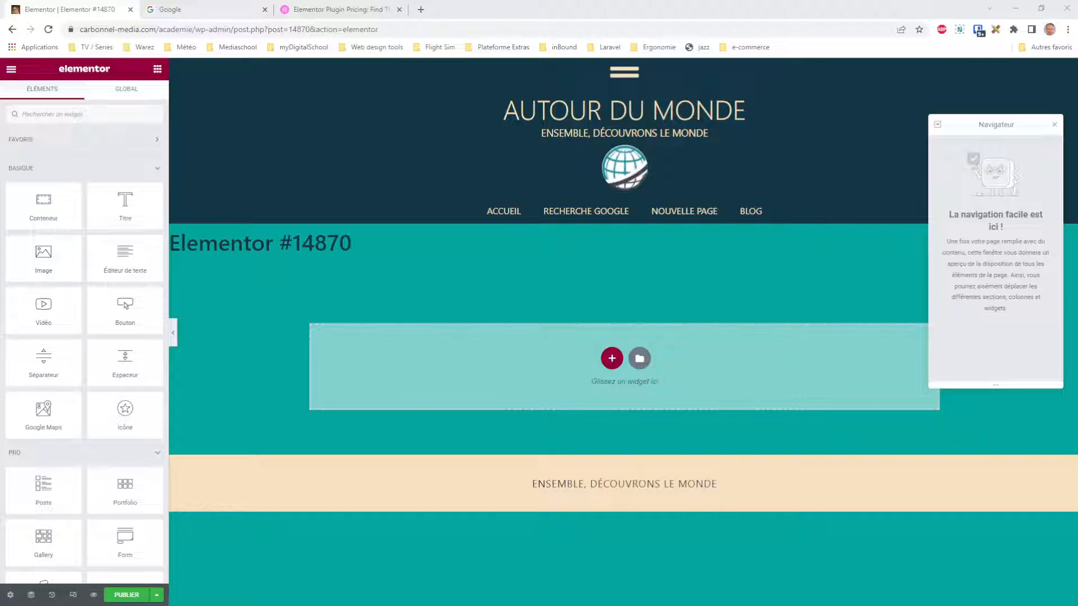